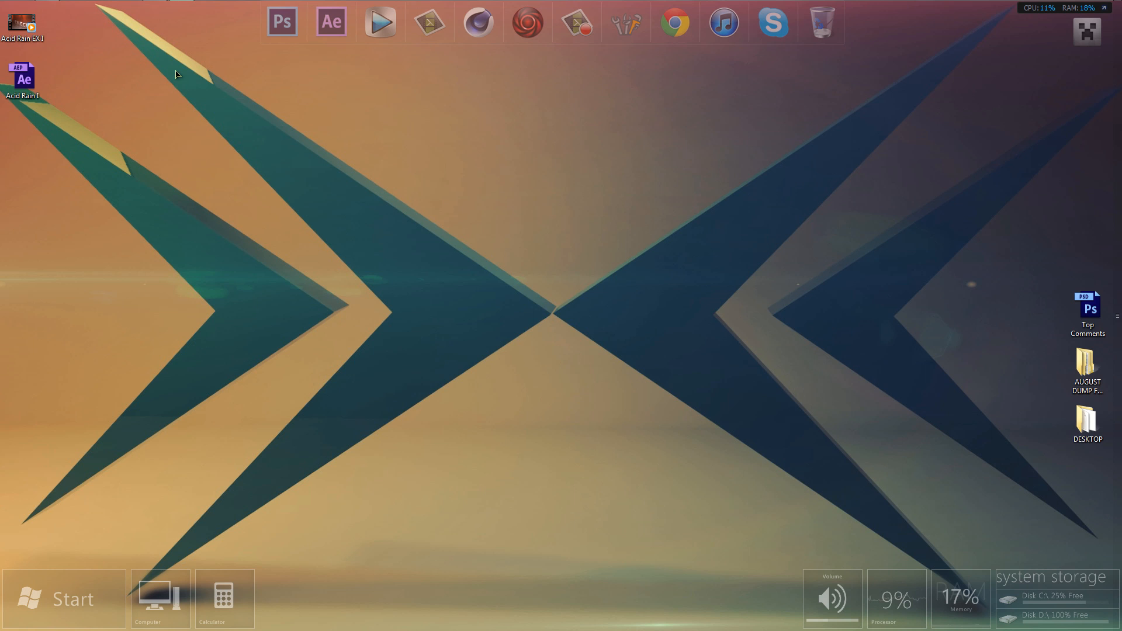
Switch to the browser and play the Acid Rain section of the Trapcode Particular Preset Trailer from 3:31, pausing at 3:39
mouse_move(181, 8)
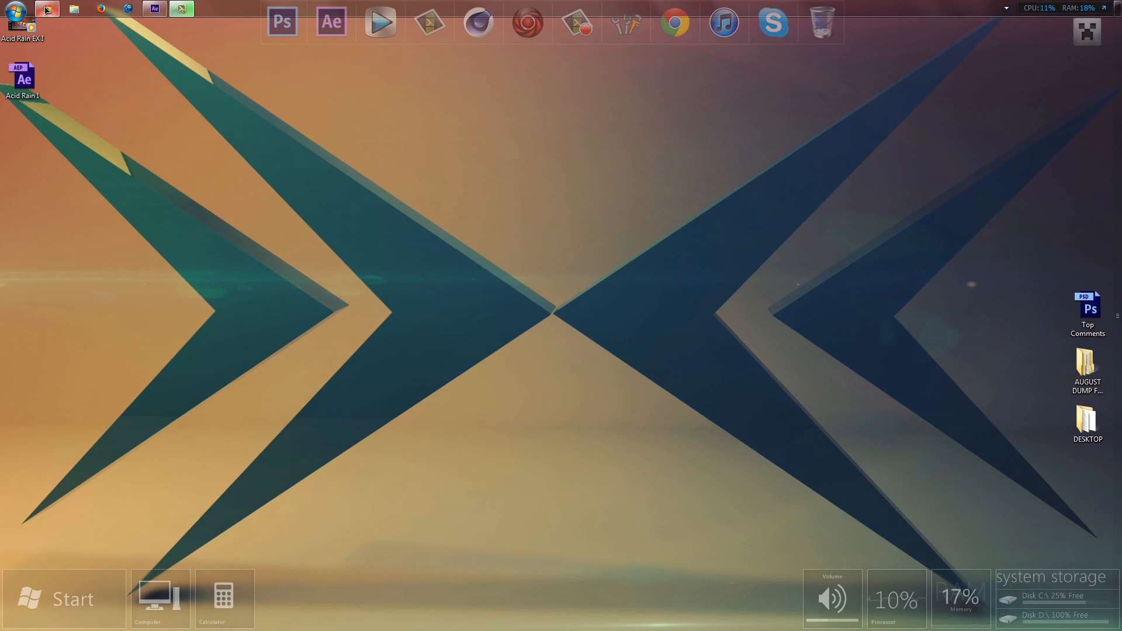
left_click(47, 8)
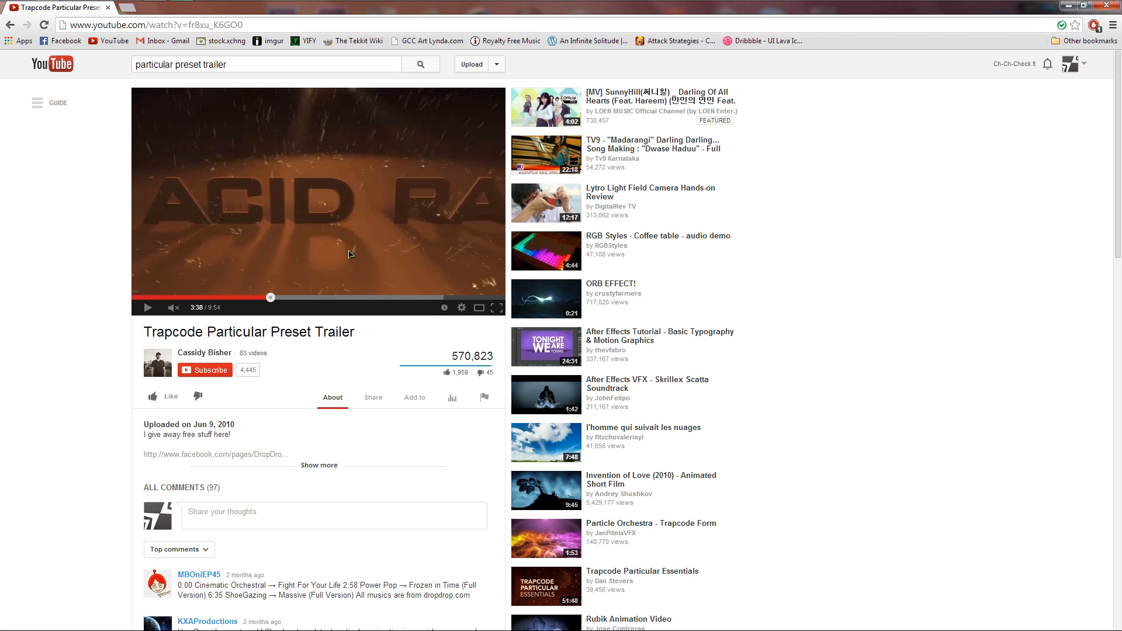
left_click(331, 252)
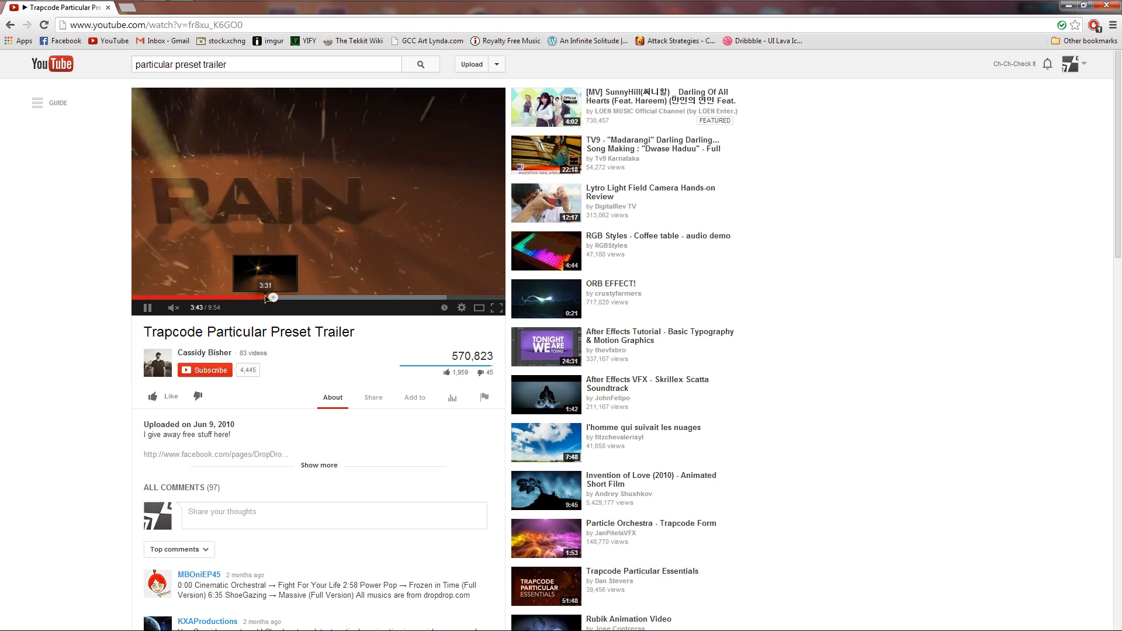
left_click(266, 297)
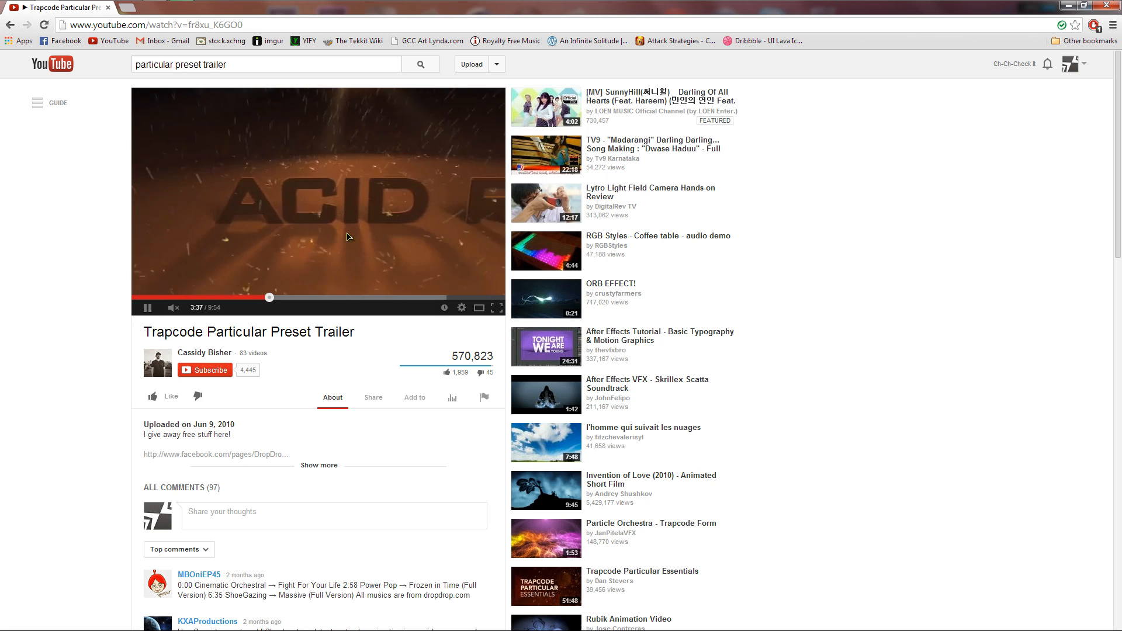
left_click(231, 212)
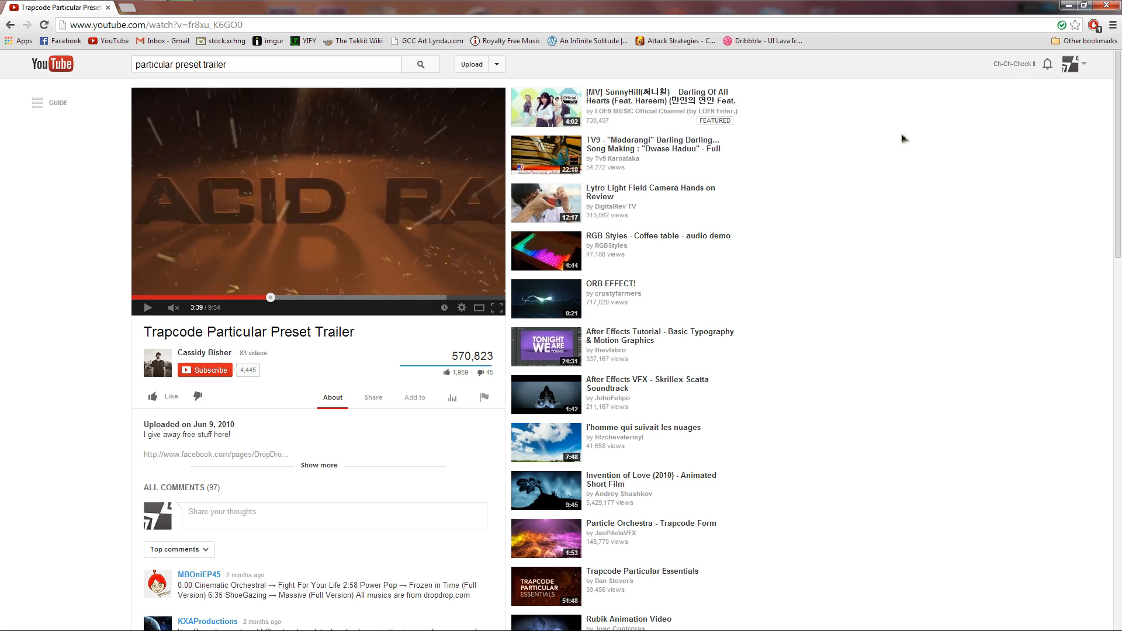
left_click(1067, 7)
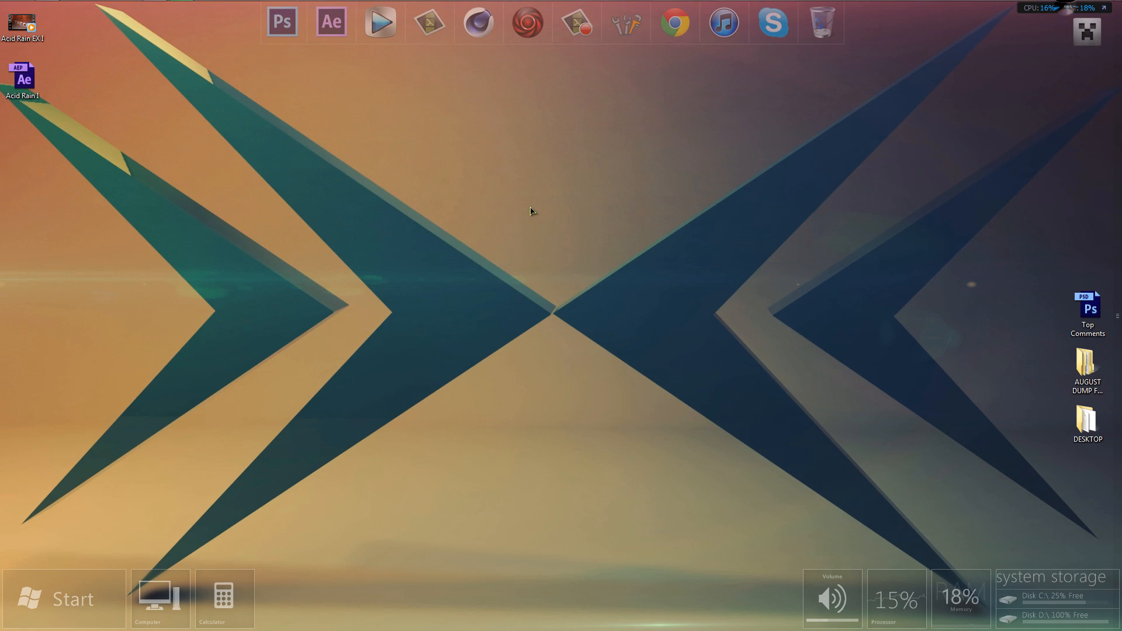
Play the Acid Rain EX1 example video from the desktop in a narrower player window, and close the player
double_click(29, 27)
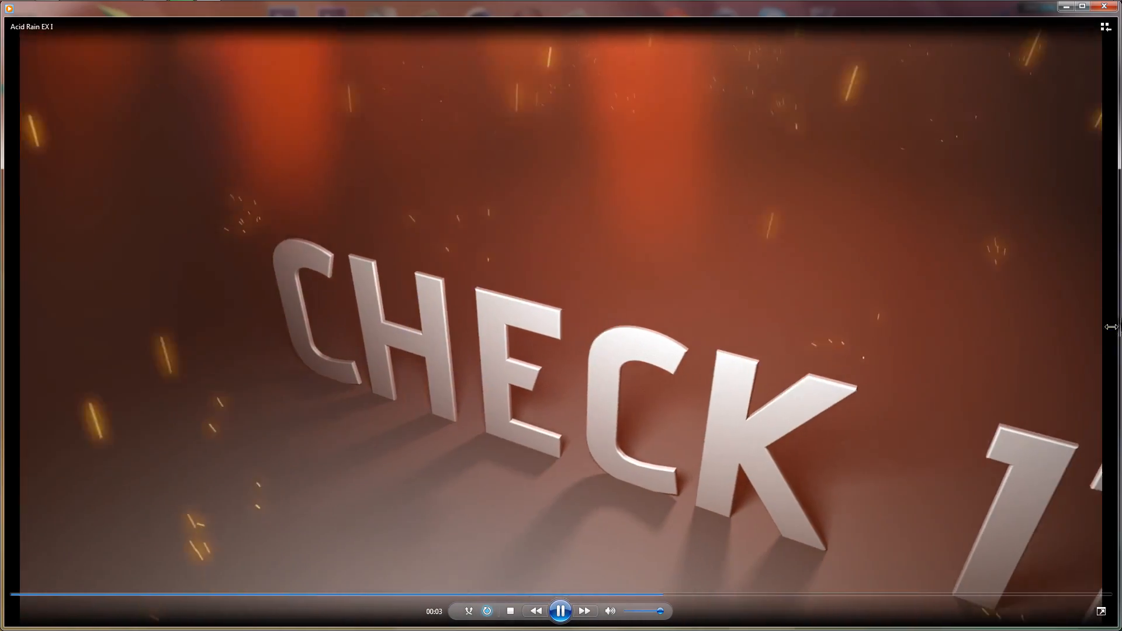
left_click_drag(1119, 318, 834, 318)
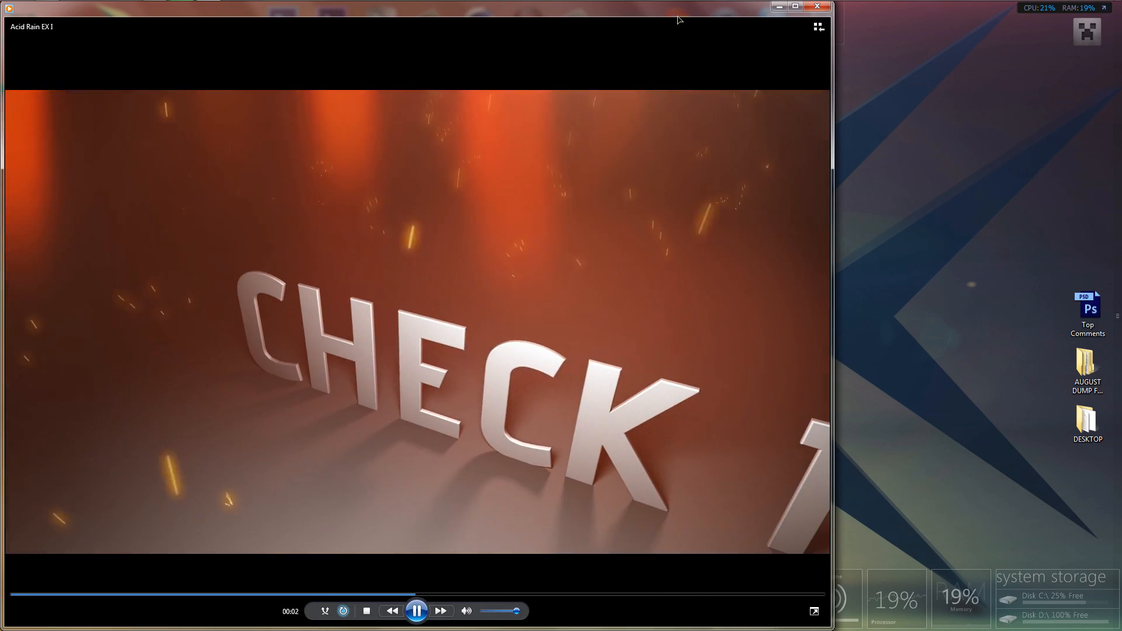
left_click_drag(679, 20, 735, 21)
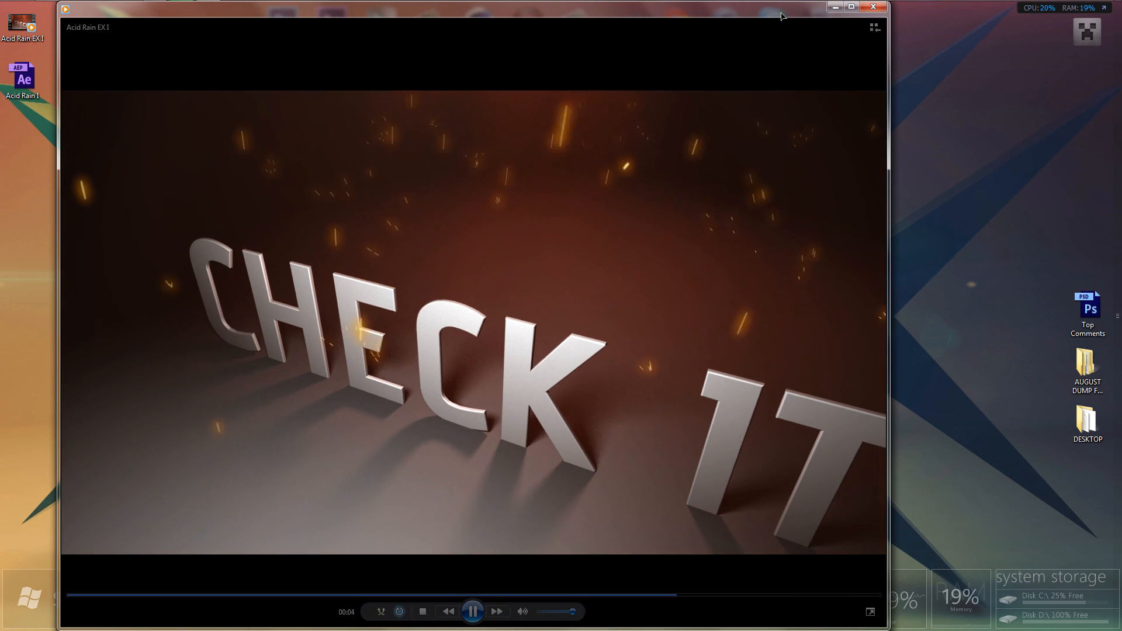
left_click(874, 7)
left_click(587, 203)
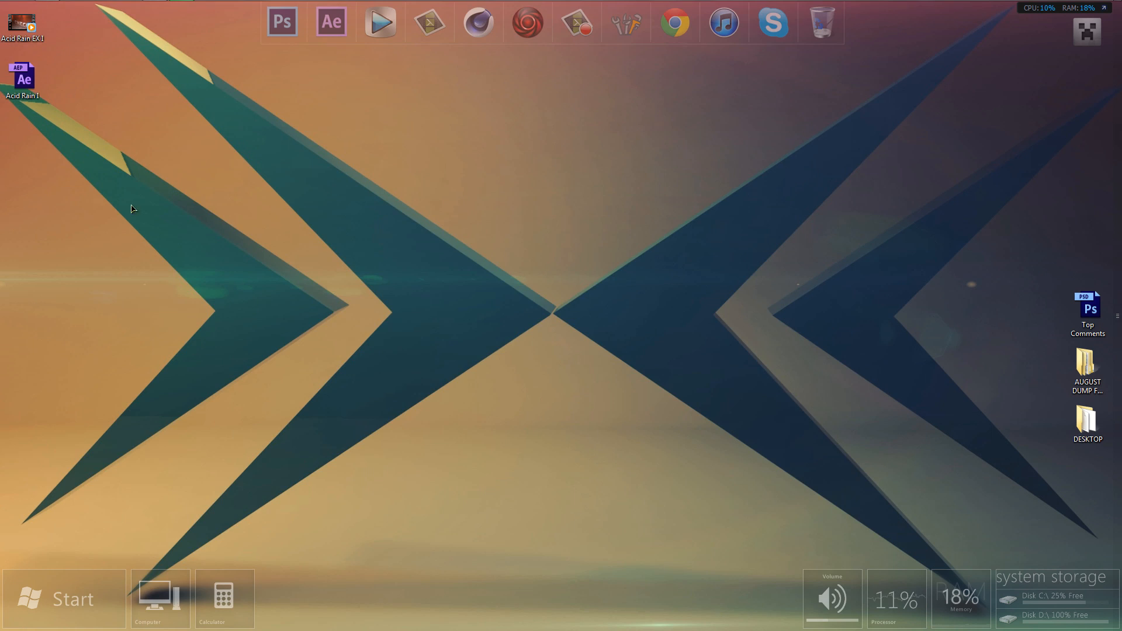
Switch to After Effects and create a 1920 x 1080 composition named Comp 1 at 30 fps, lasting 0:00:06:00
mouse_move(154, 1)
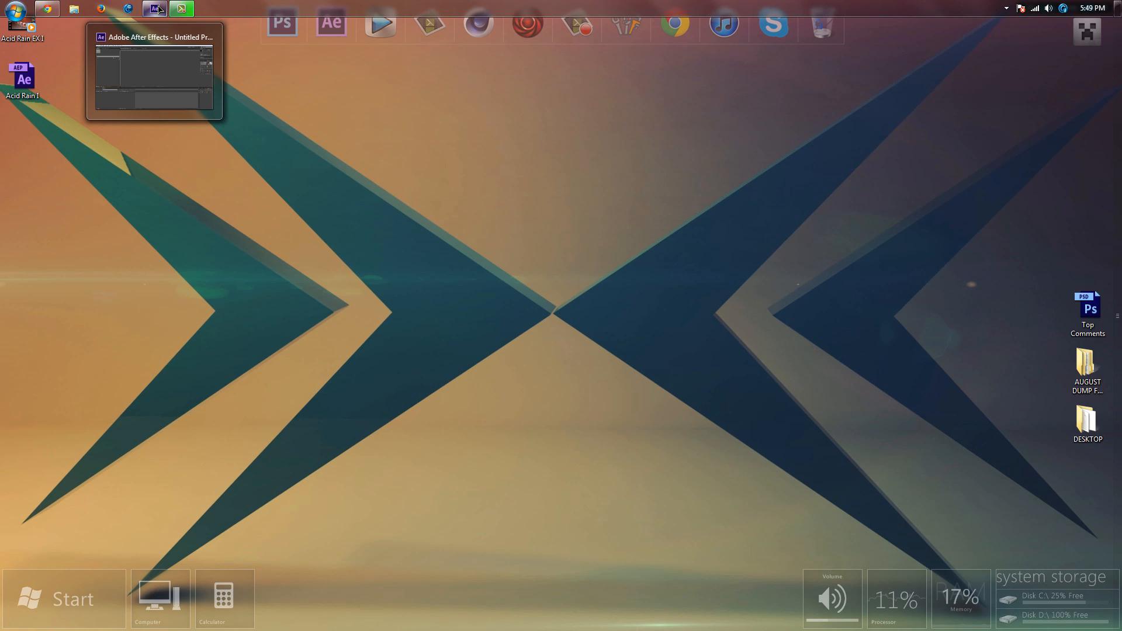
left_click(160, 9)
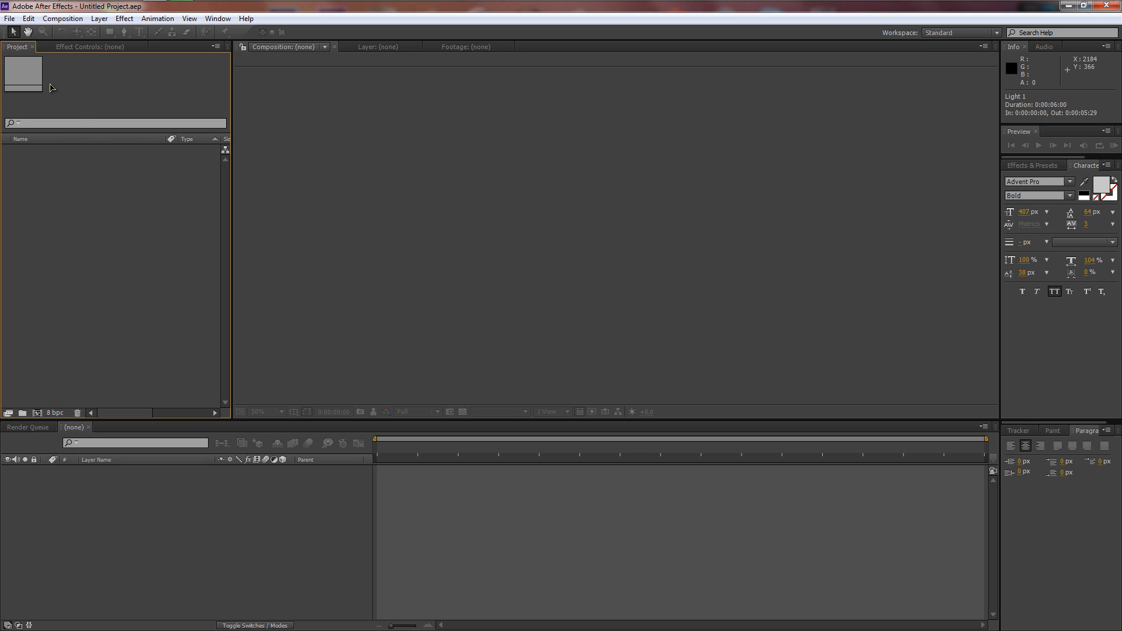
left_click(38, 413)
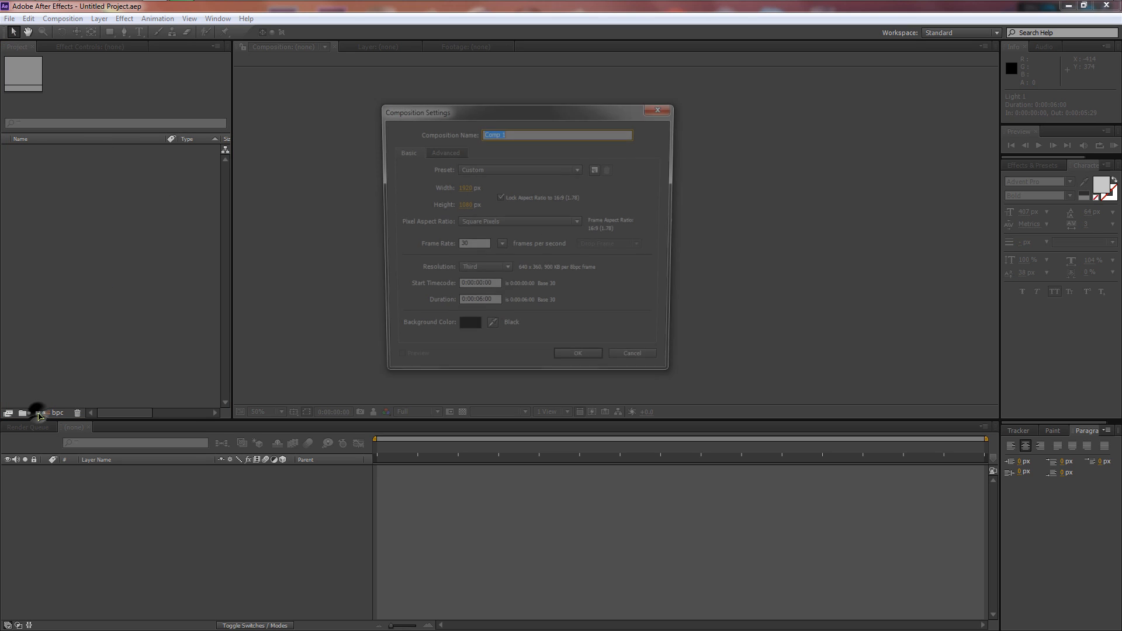
left_click(476, 306)
left_click(582, 364)
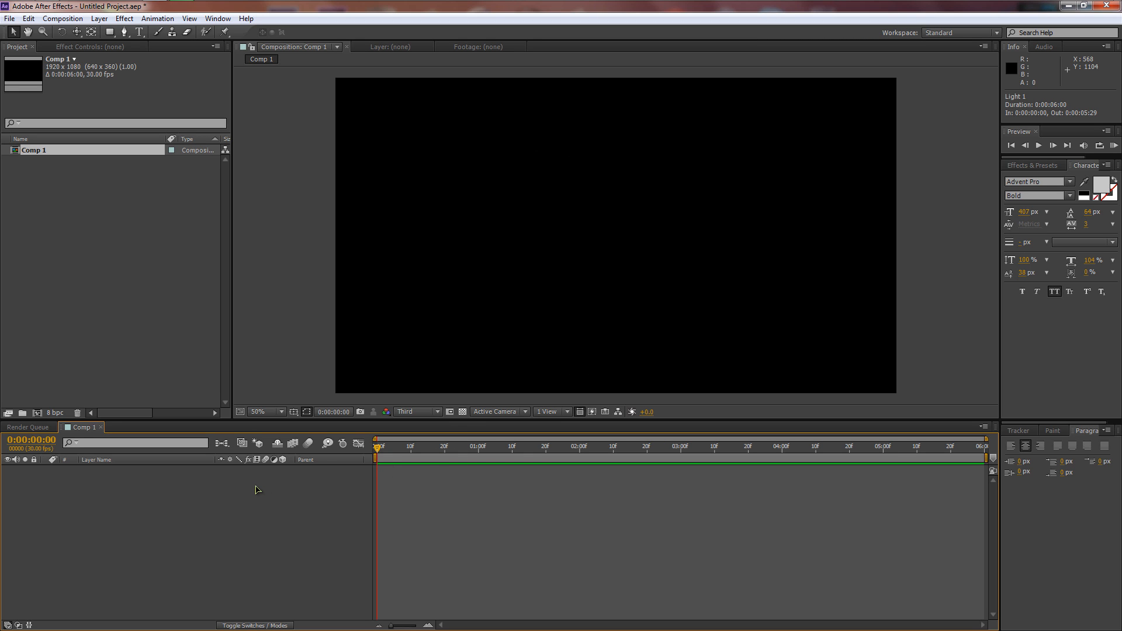
Create a dark brown 1920 x 1080 solid named Ground, checking its colour against the reference video
key("ctrl+y")
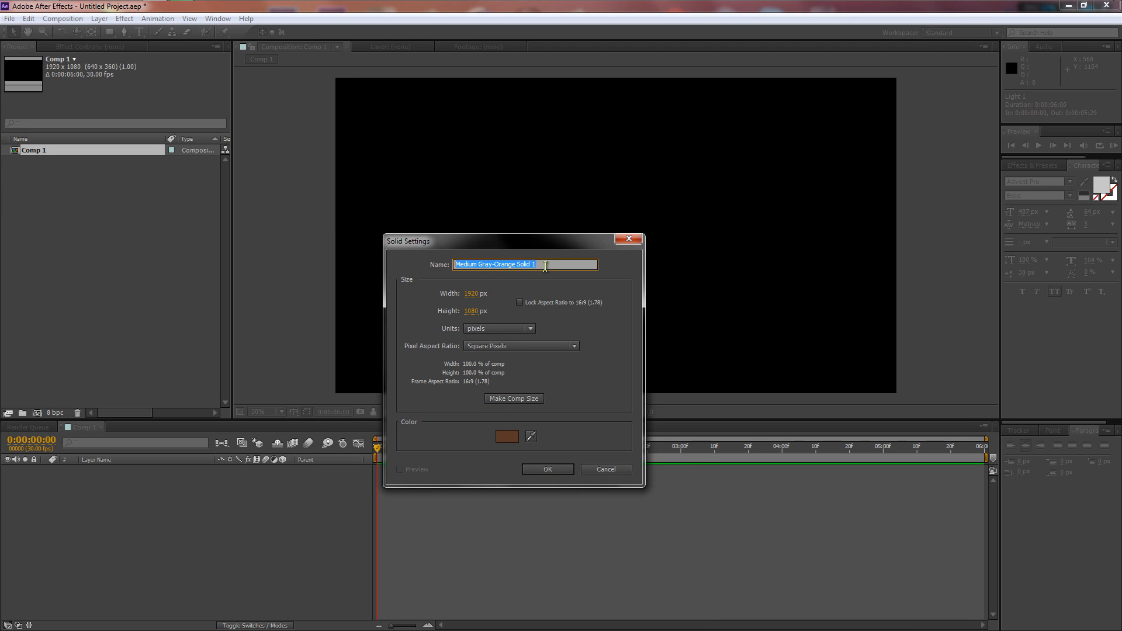
type("Ground")
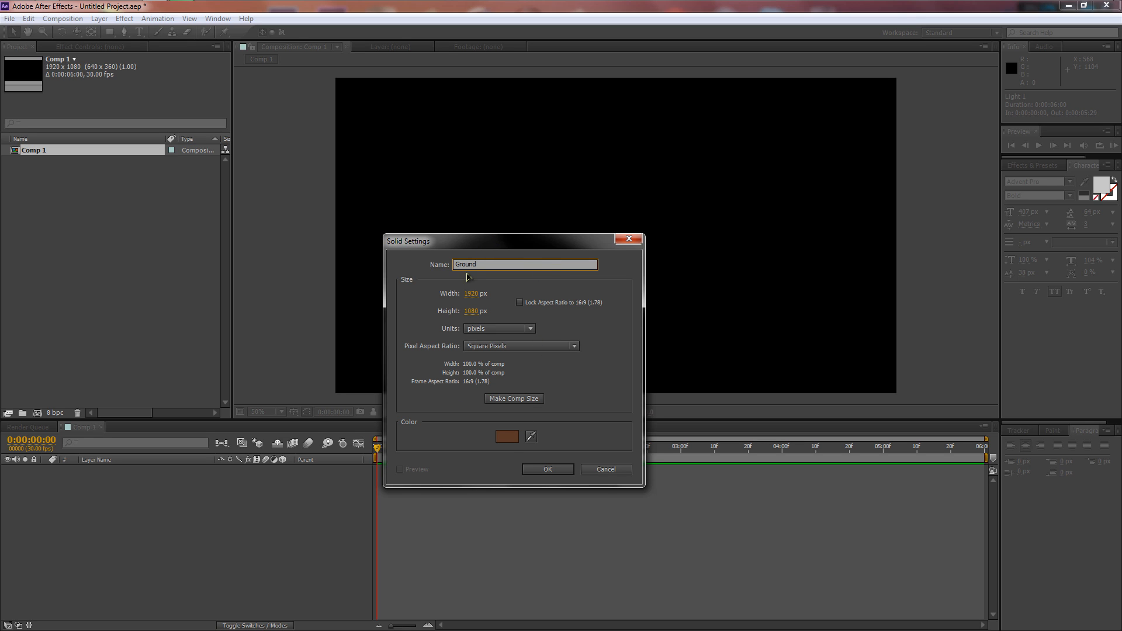
left_click(506, 436)
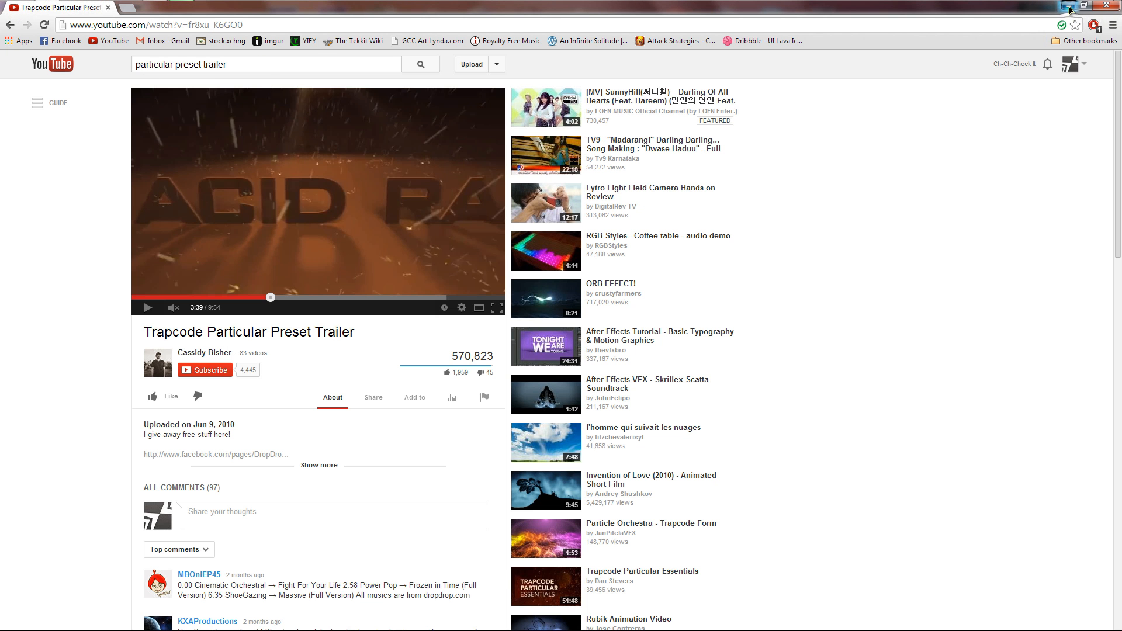
left_click(1069, 7)
left_click(673, 390)
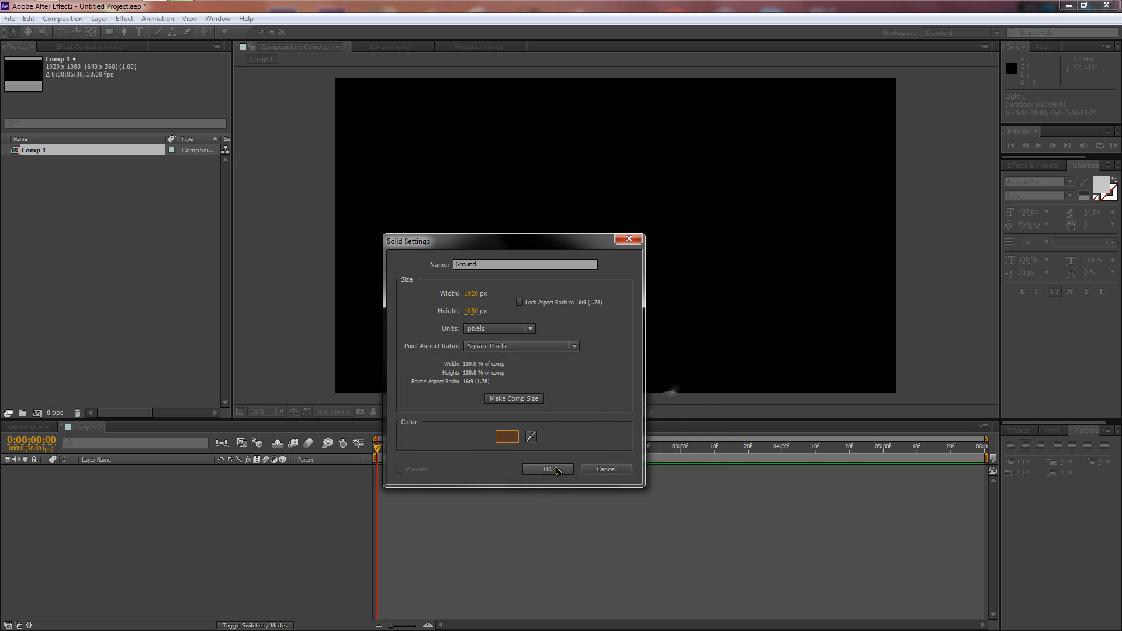
left_click(557, 471)
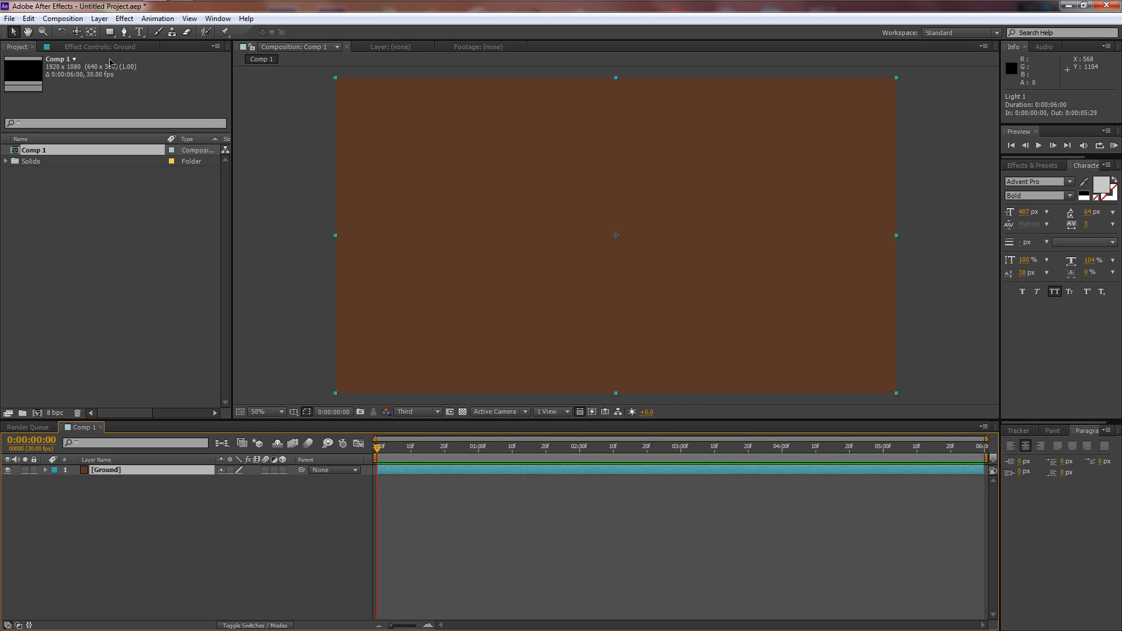
Turn the Ground solid into a 3D layer and ready the Rotation tool in Orientation mode
left_click(62, 33)
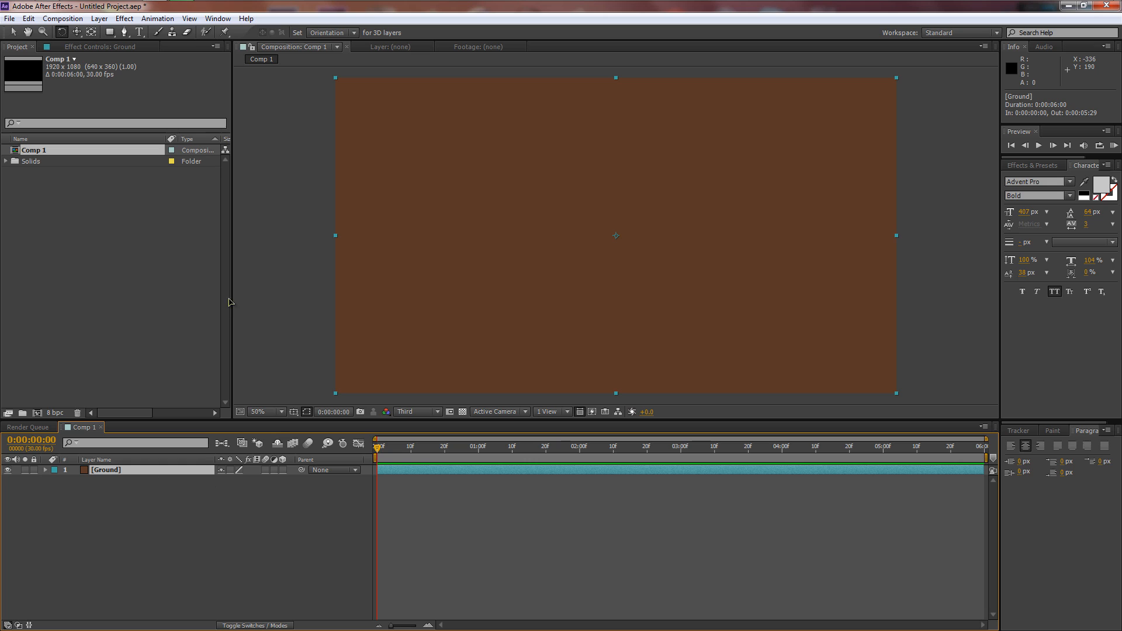
key("F4")
key("F4")
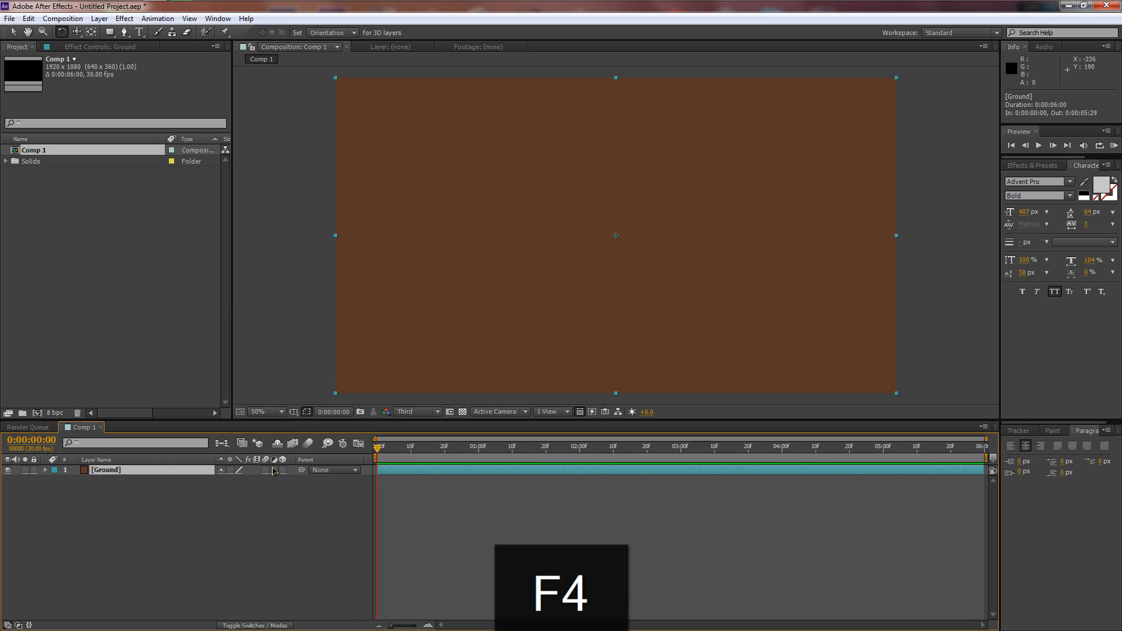
left_click(282, 470)
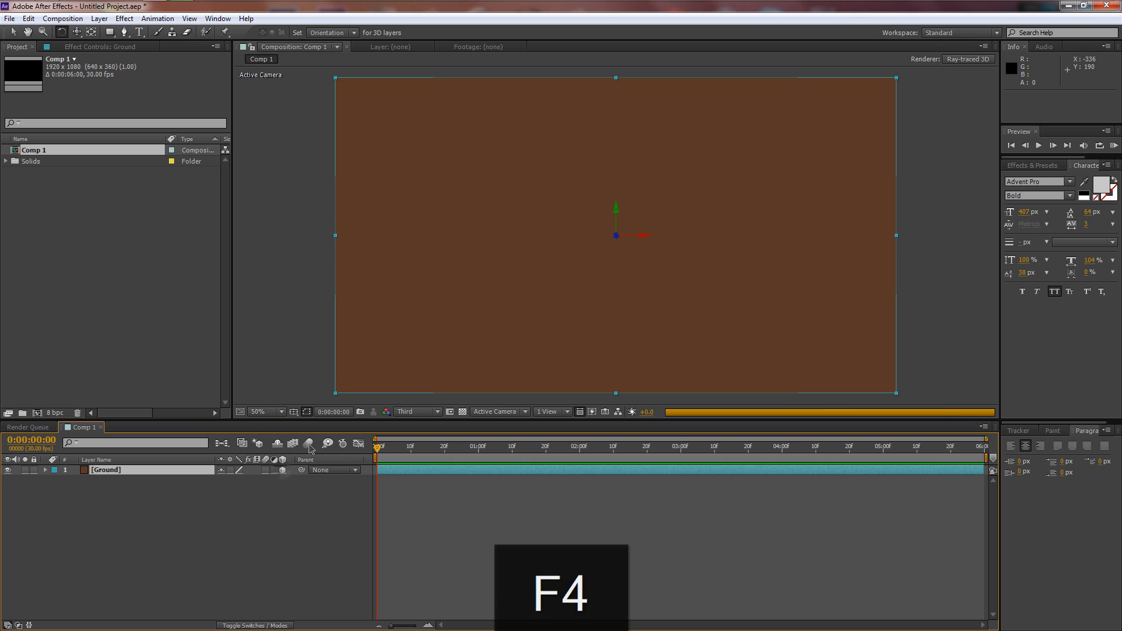
Rotate the Ground layer to lie flat as a floor and move it down to about Y 984
left_click_drag(575, 196, 581, 222)
key("v")
left_click_drag(619, 258, 628, 394)
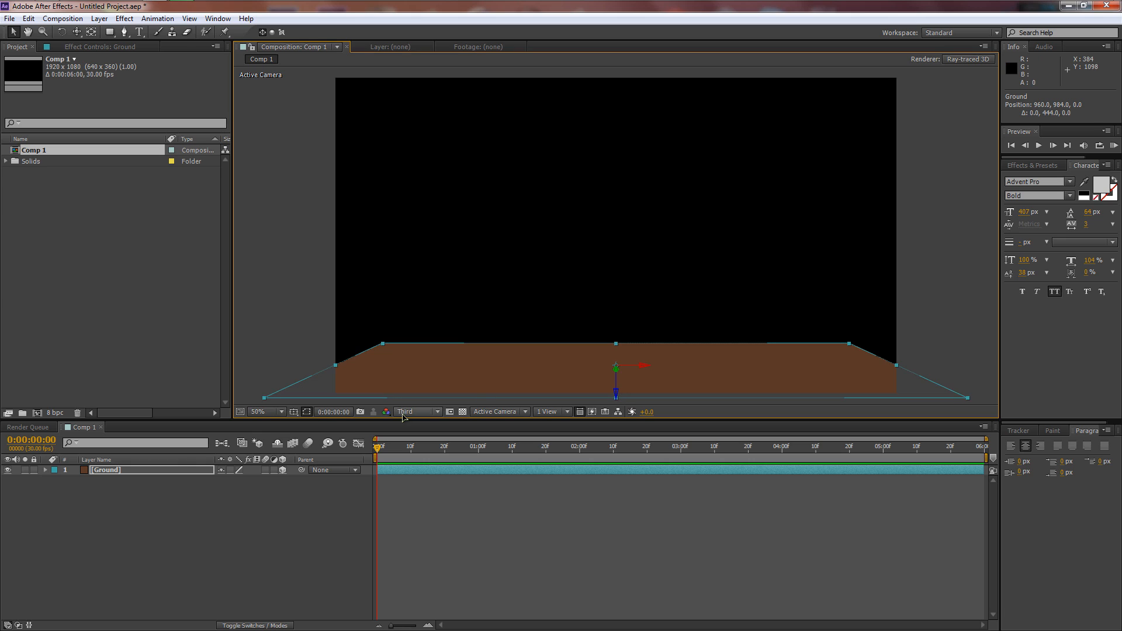
Scale the Ground layer uniformly to 1000%
left_click(171, 474)
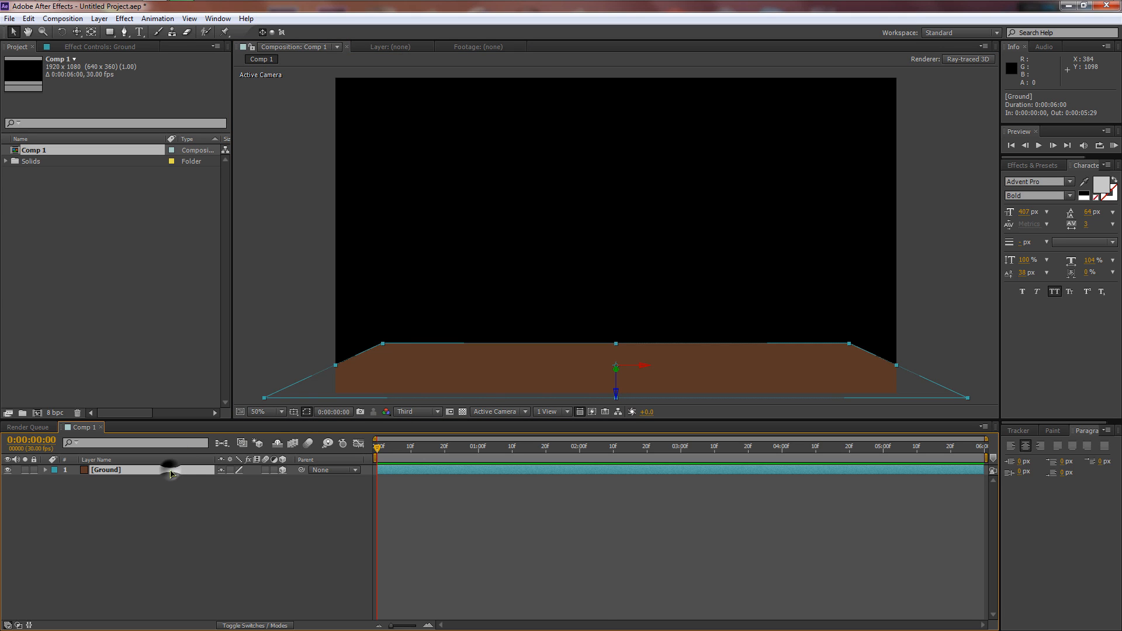
key("s")
left_click_drag(237, 485, 236, 481)
left_click(236, 480)
type("1000")
key("Return")
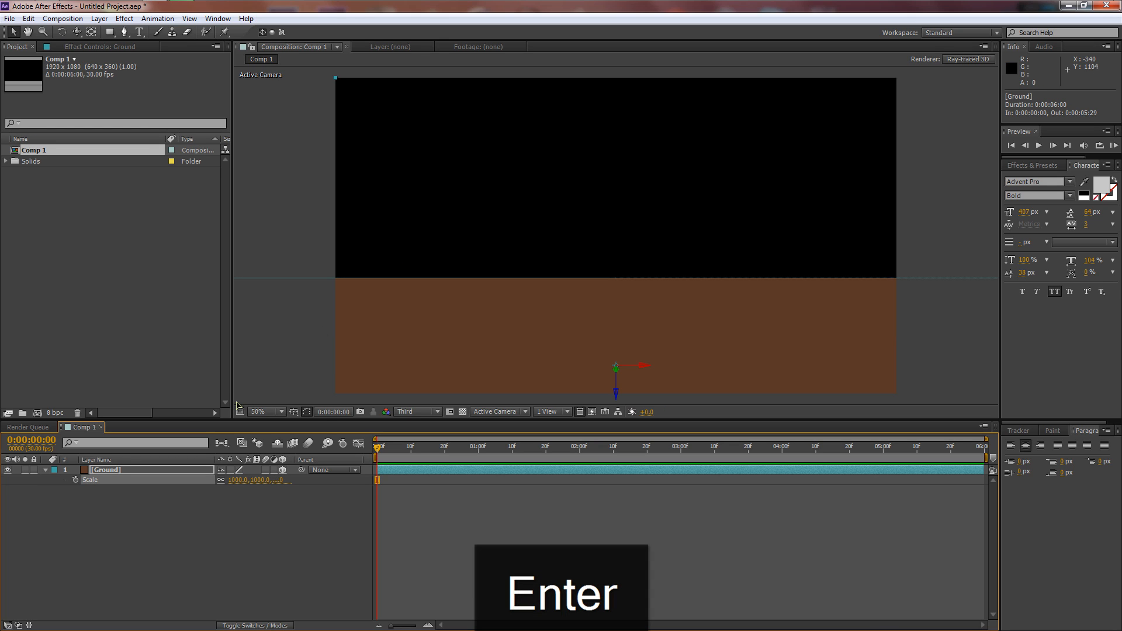
Add a two-node camera named Camera with the 15mm preset, checking the reference video for the look
right_click(167, 507)
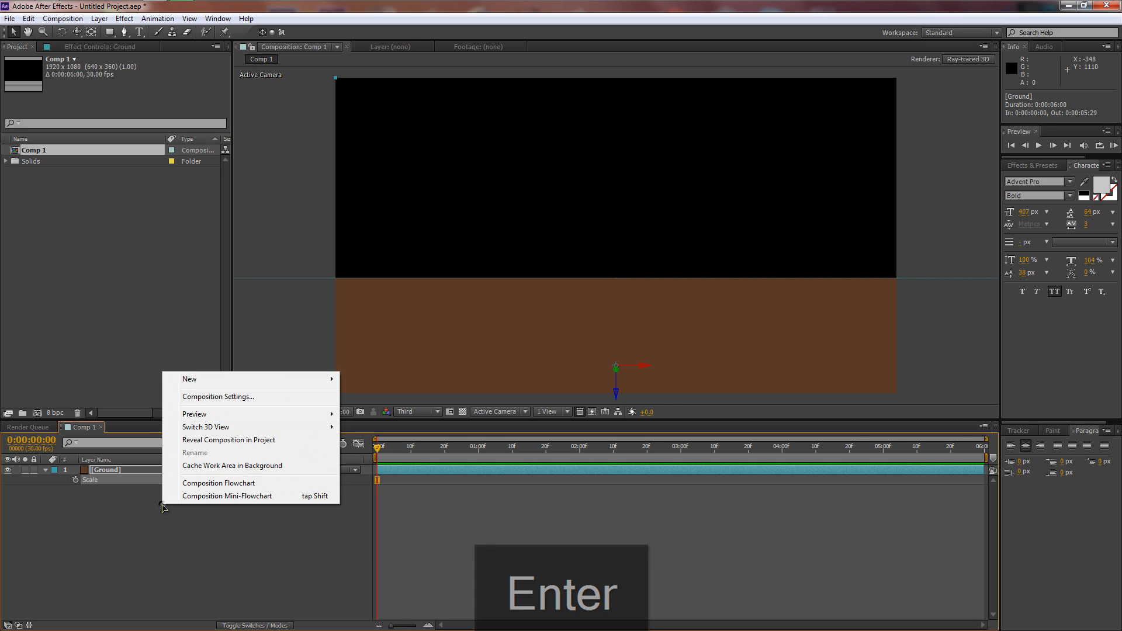
mouse_move(201, 381)
left_click(371, 435)
key("BackSpace")
key("BackSpace")
left_click(623, 231)
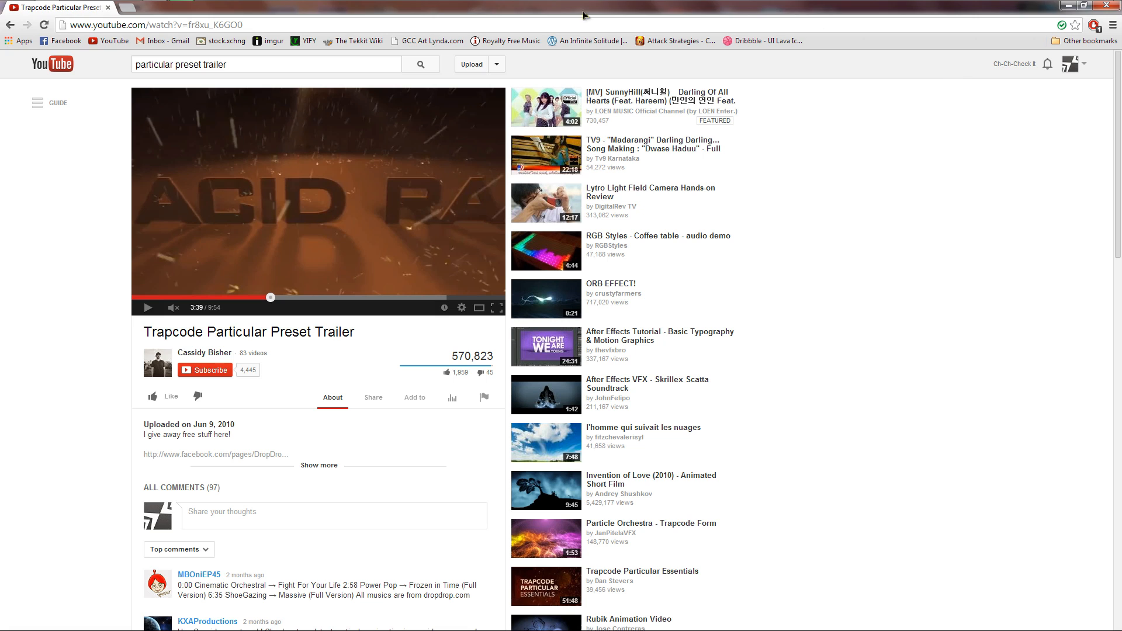
left_click(166, 10)
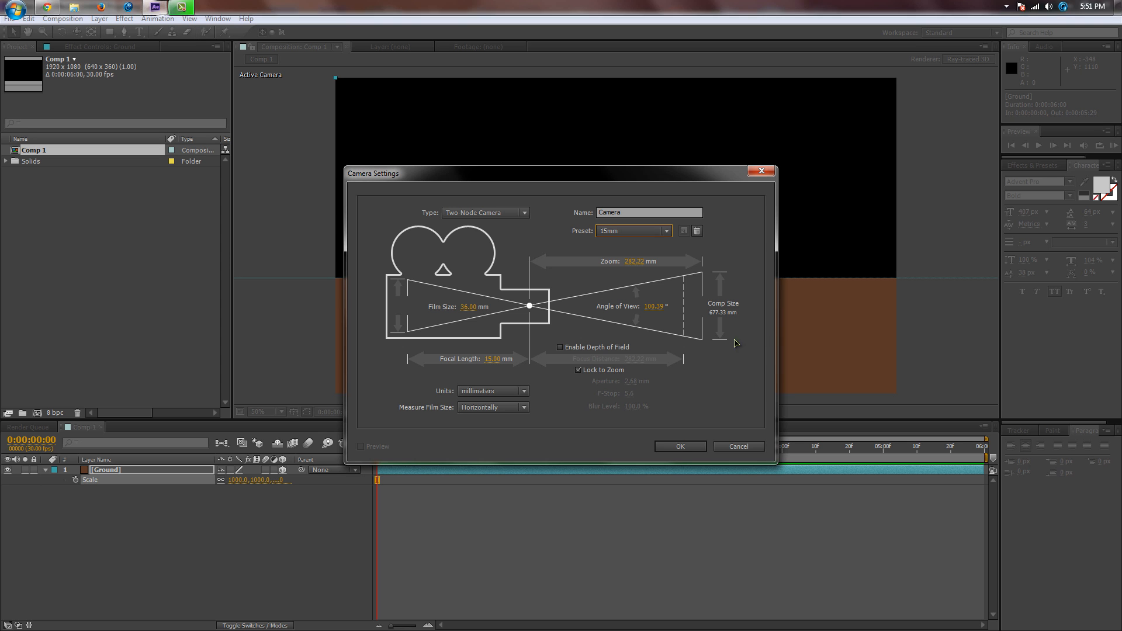
left_click(674, 449)
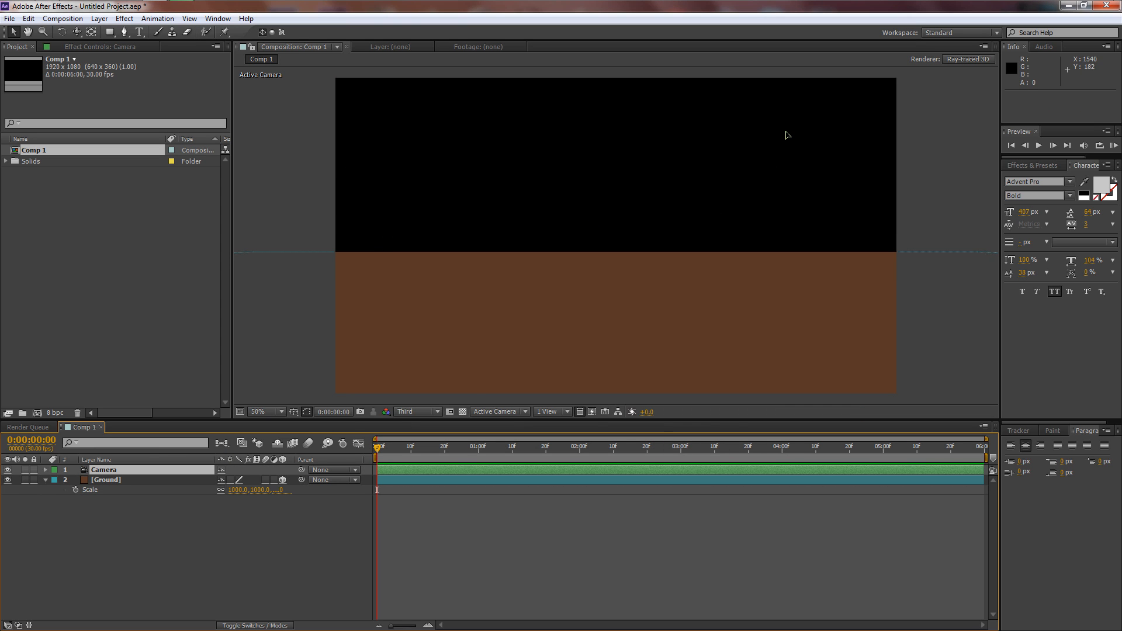
Add a text layer reading "Check It" in the centre of the composition
right_click(130, 519)
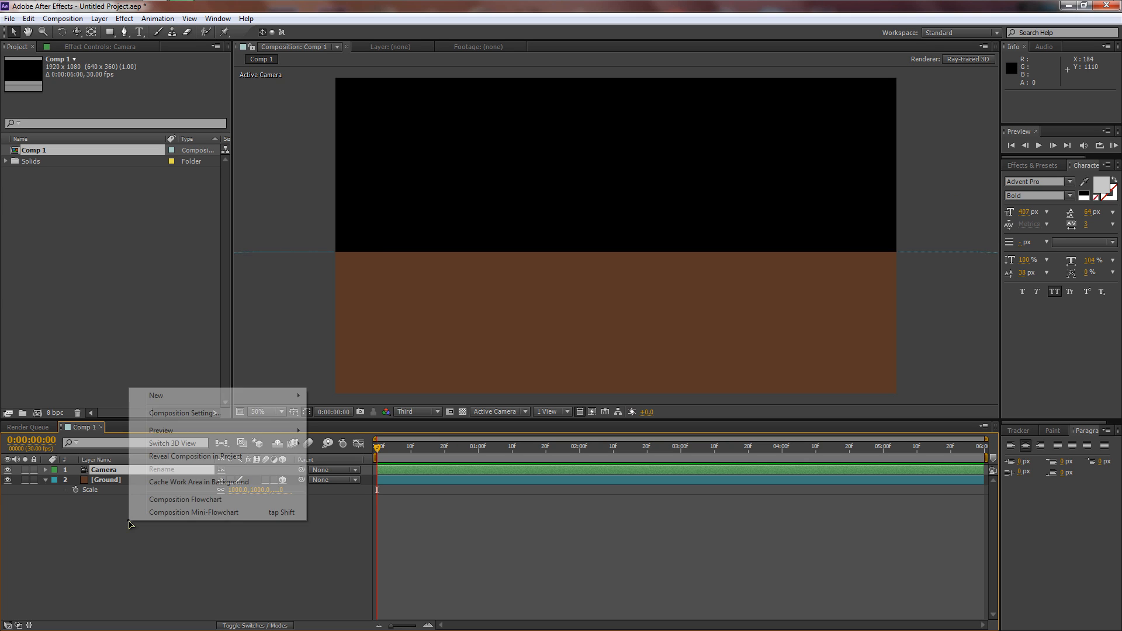
mouse_move(177, 396)
left_click(338, 413)
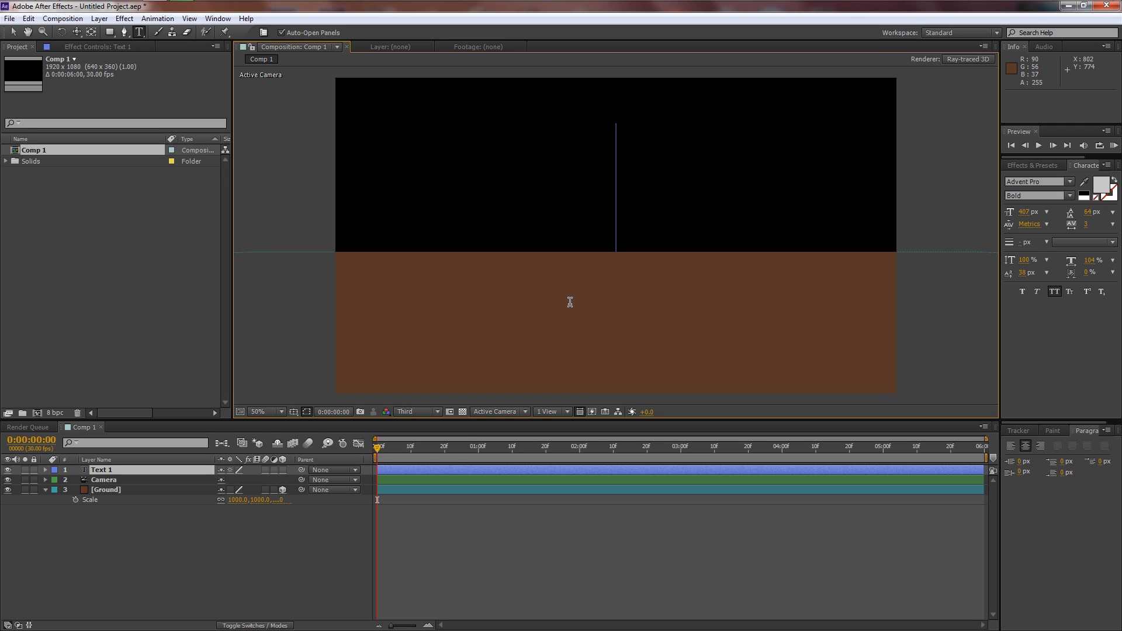
type("CHE")
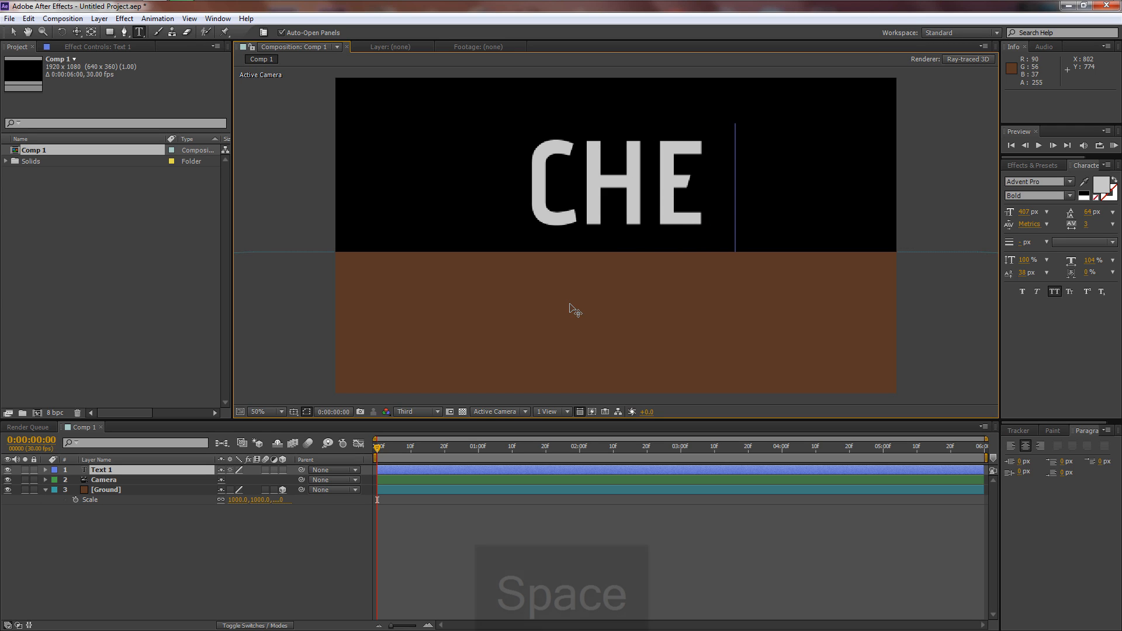
key("BackSpace")
type("ck It")
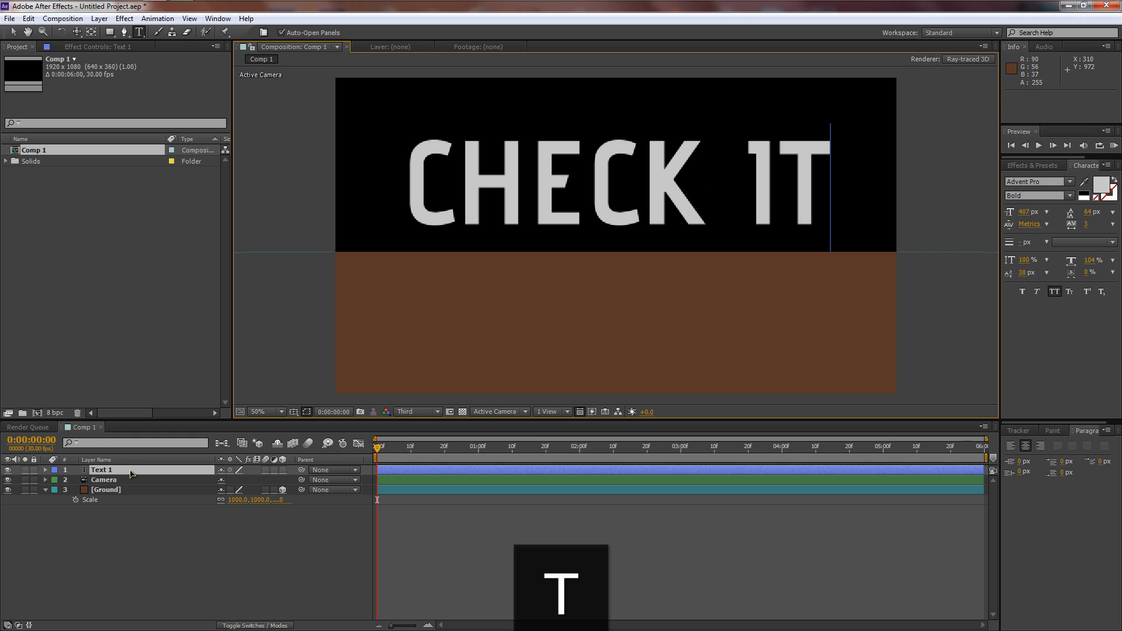
left_click(129, 470)
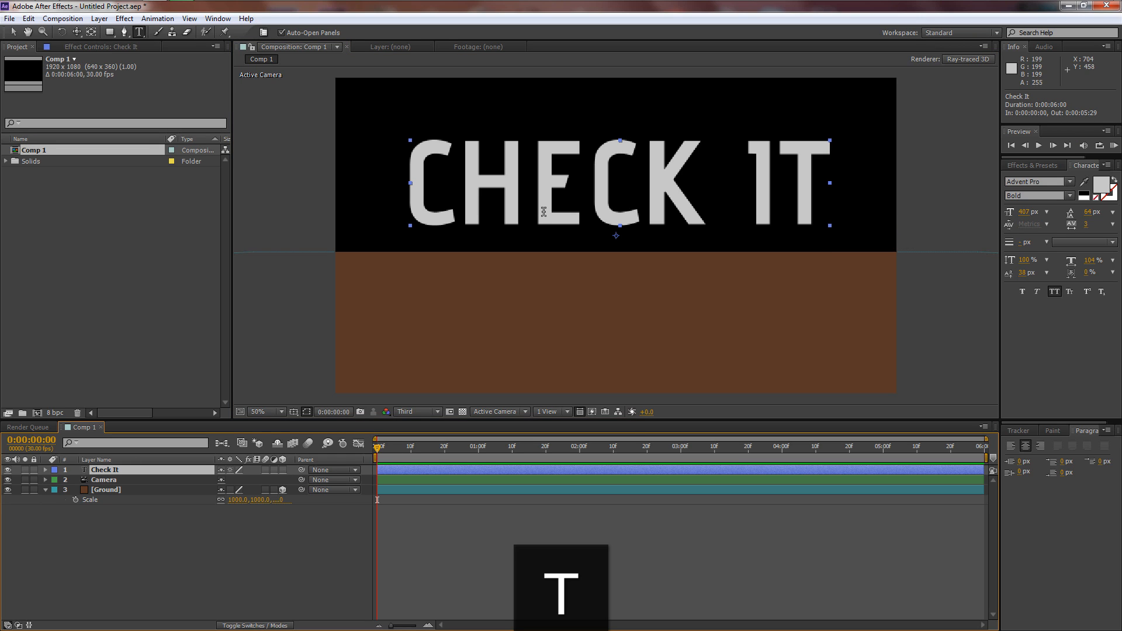
Make the Check It layer 3D and, in the Left view, lower it near the ground to about Y 1018
left_click(489, 413)
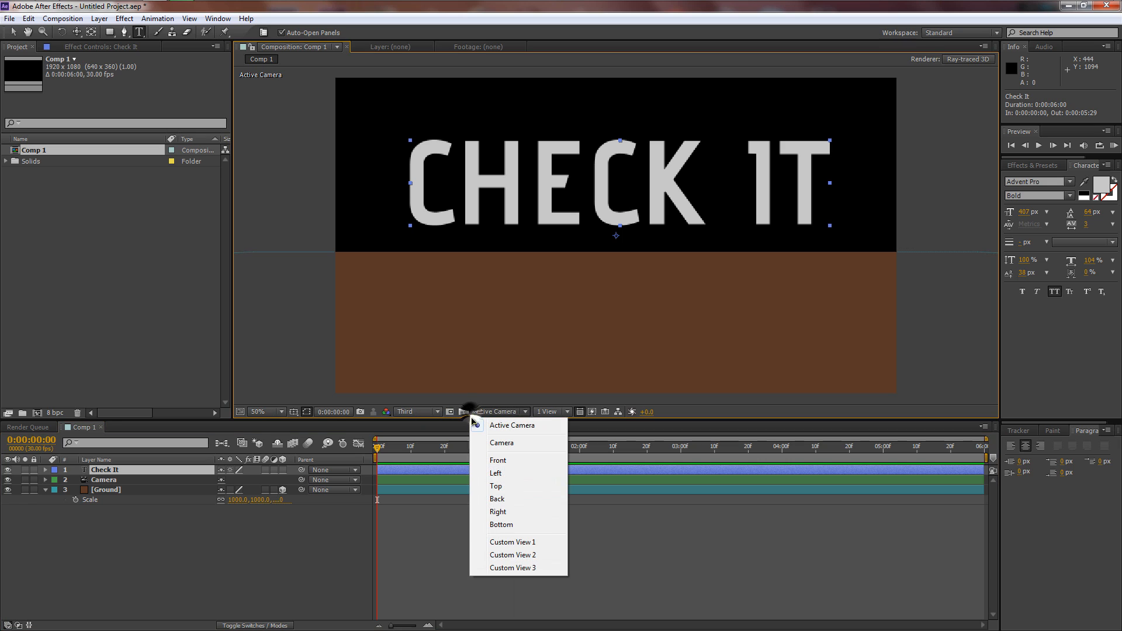
left_click(506, 473)
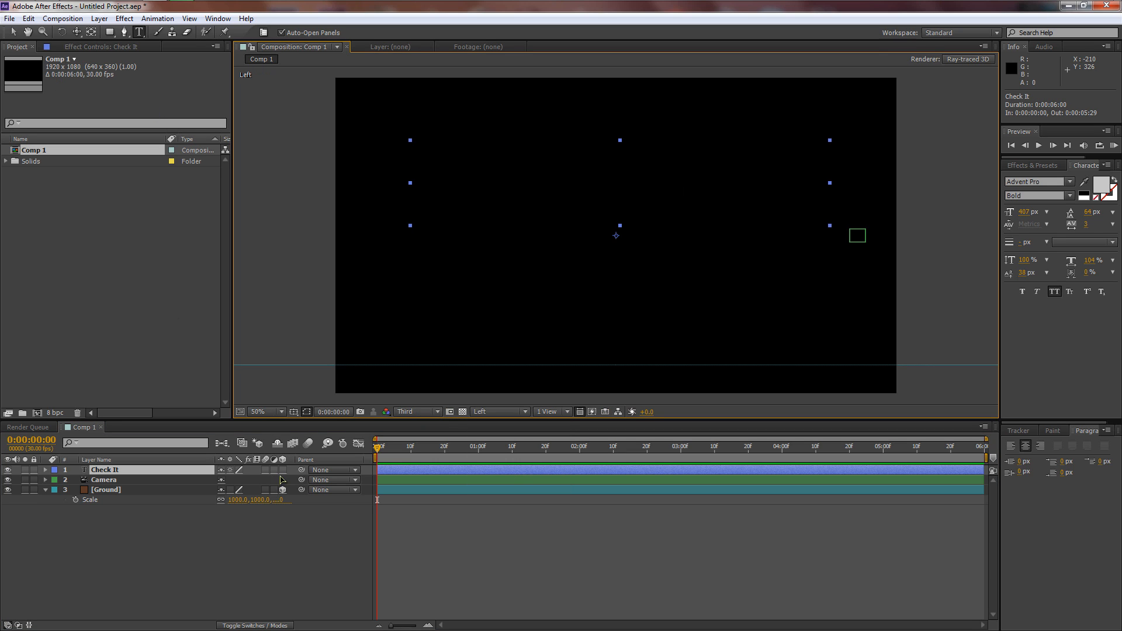
left_click(283, 470)
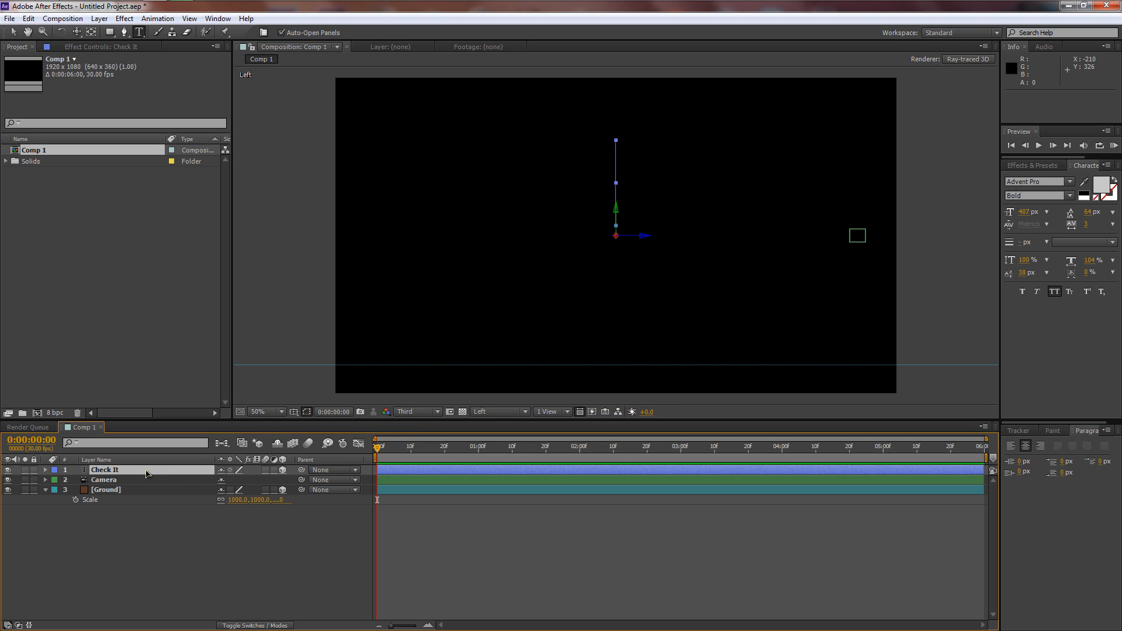
left_click(13, 32)
left_click_drag(617, 217, 637, 159)
scroll(628, 355, "up", 1)
key("space")
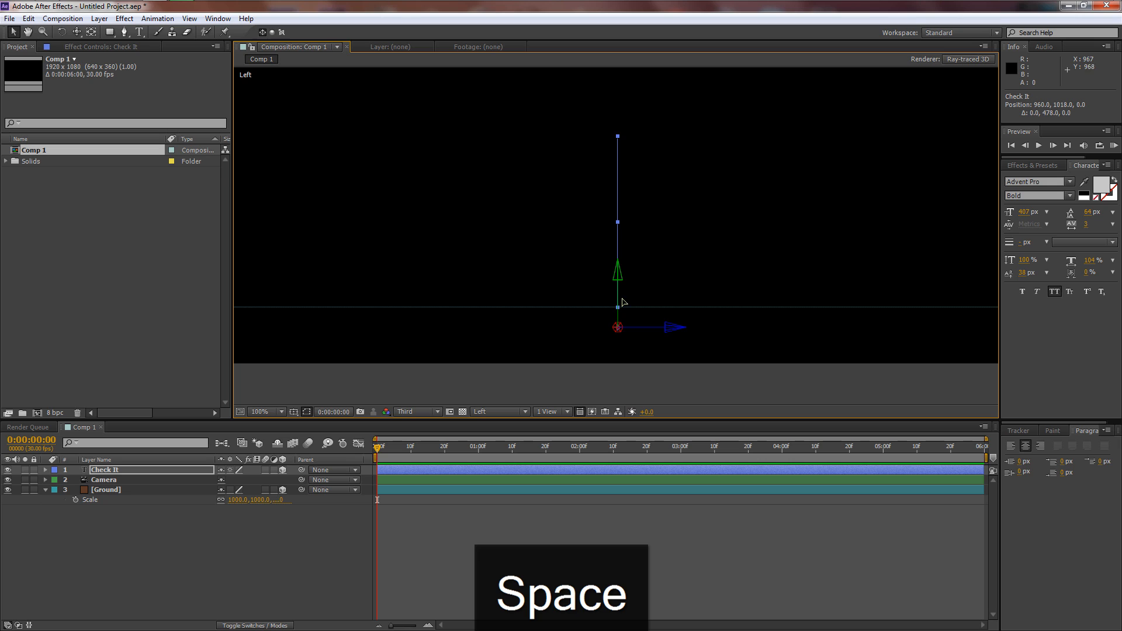
left_click_drag(652, 285, 643, 264)
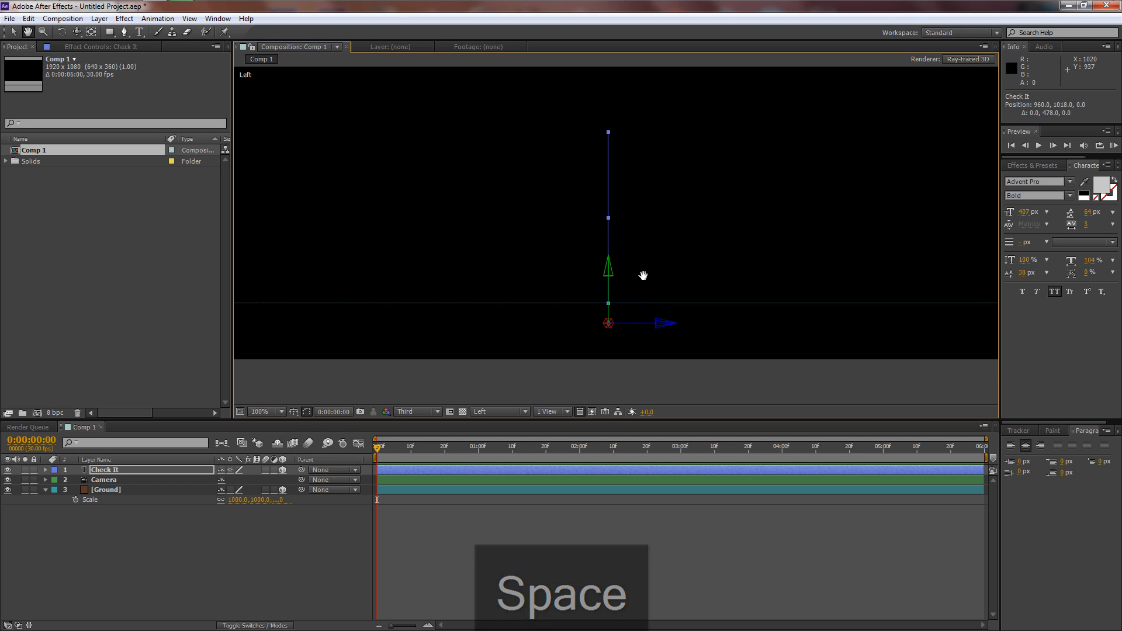
Fine-tune the Check It layer's height against the ground line to about Y 1017.5, and return to the Active Camera view
scroll(633, 288, "up", 1)
left_click_drag(591, 340, 573, 358)
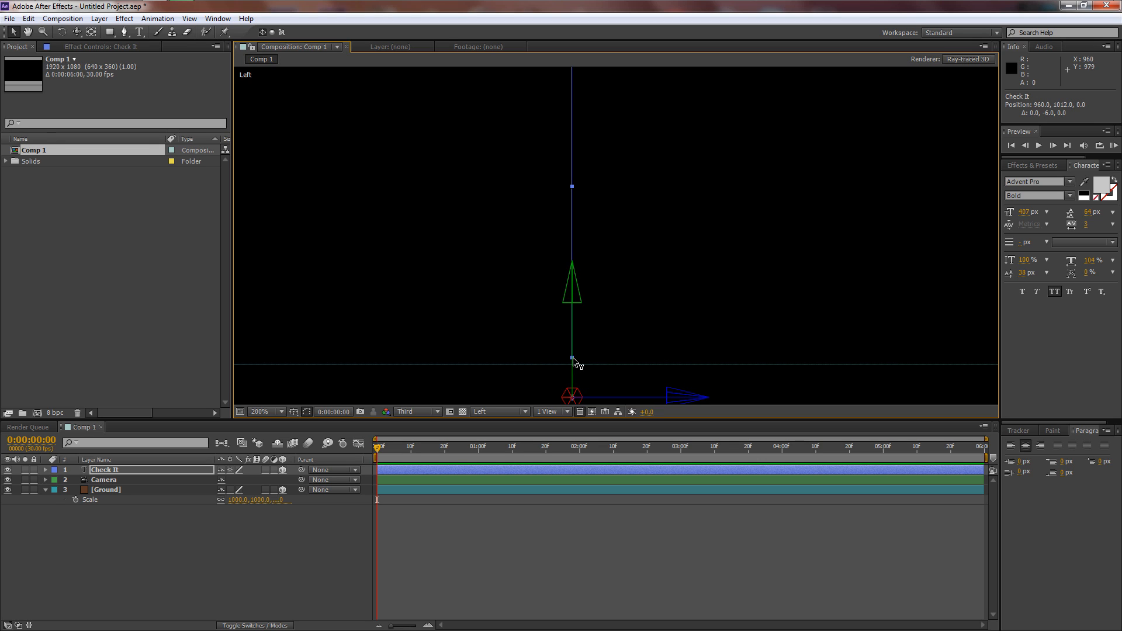
left_click_drag(572, 371, 573, 377)
scroll(614, 303, "down", 1)
key("space")
left_click_drag(660, 267, 635, 286)
left_click(500, 411)
left_click(513, 428)
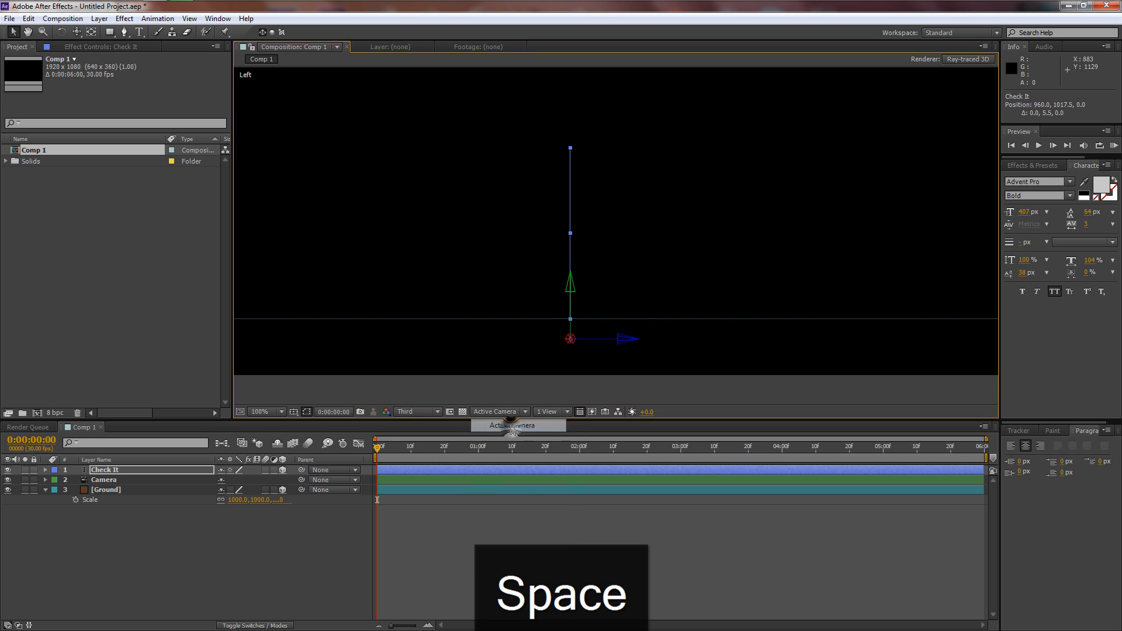
scroll(584, 289, "down", 2)
left_click_drag(592, 232, 591, 312)
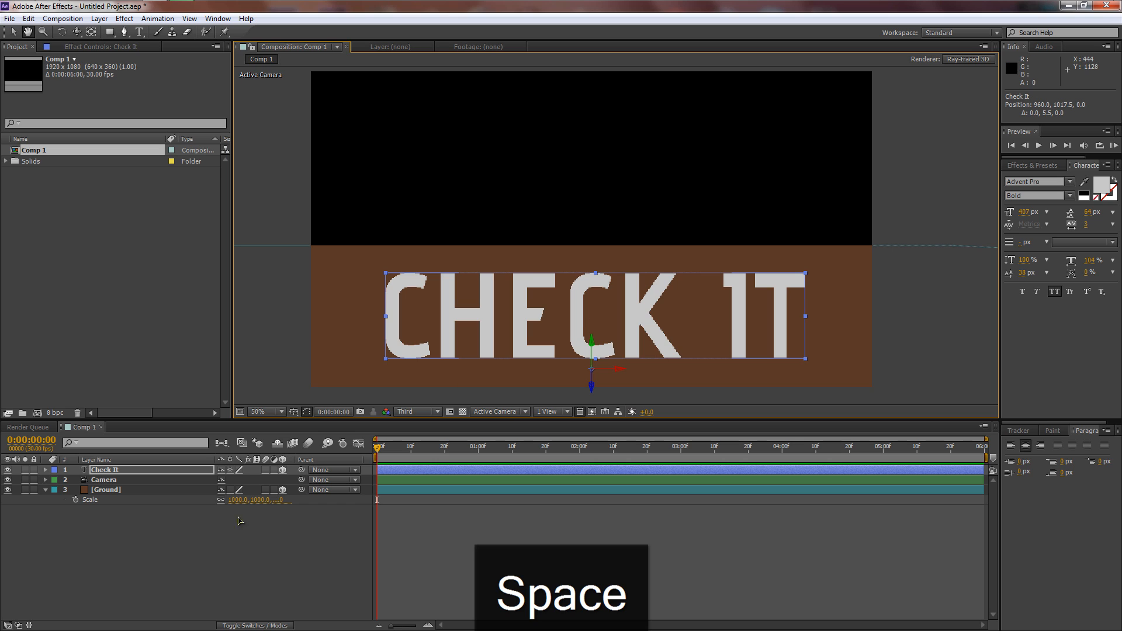
Start a new light of type Spot and give it a light orange colour
left_click(124, 481)
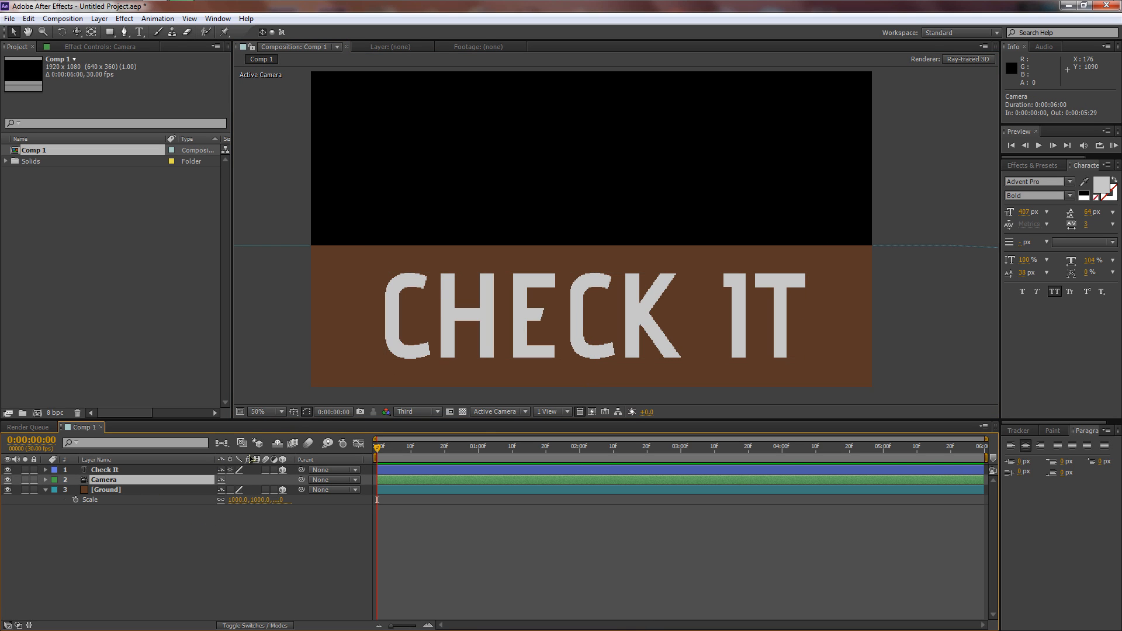
right_click(118, 530)
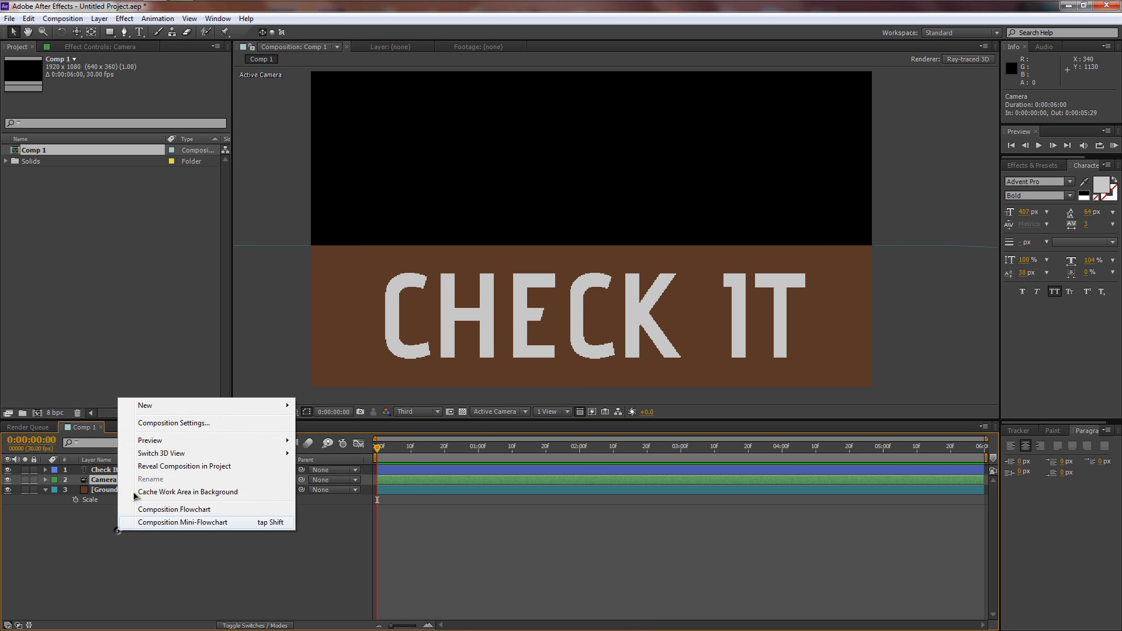
mouse_move(206, 406)
left_click(356, 448)
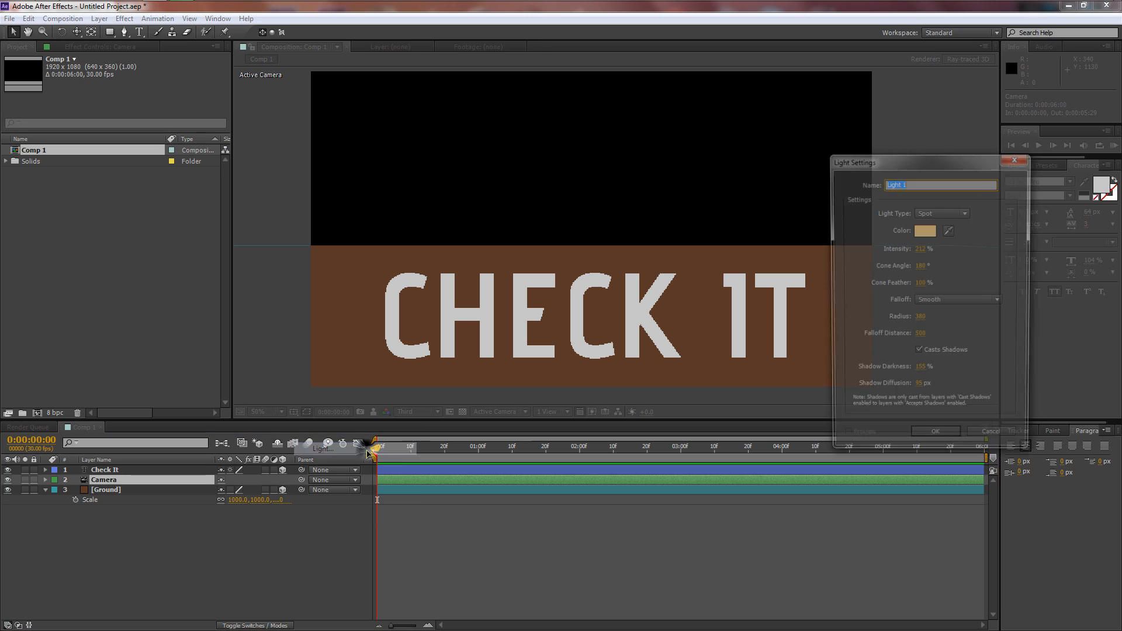
left_click(934, 213)
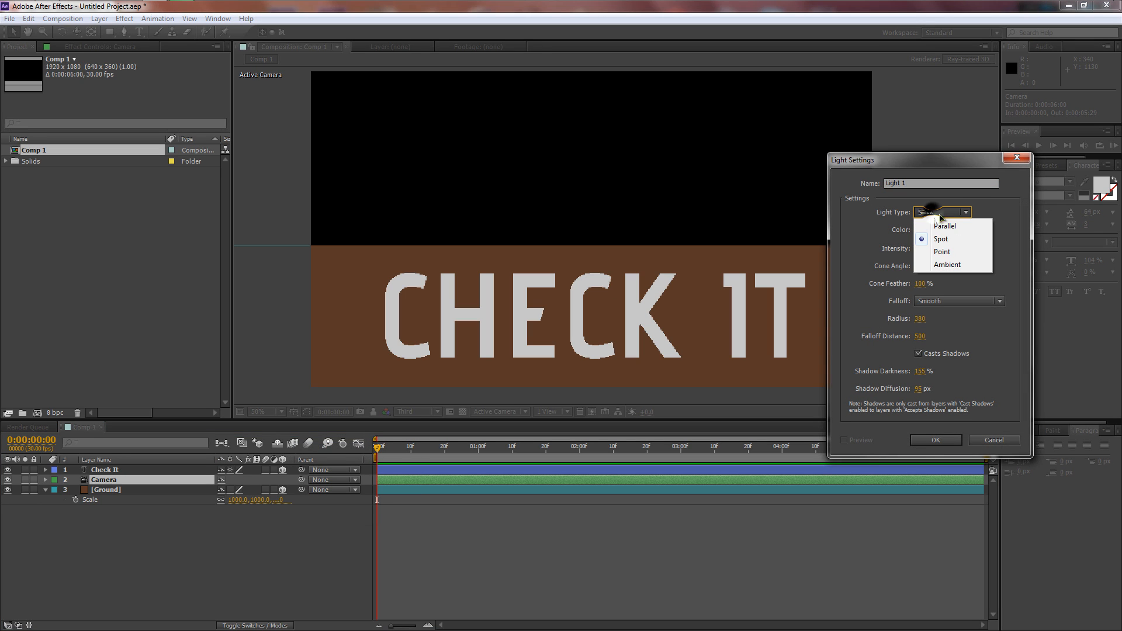
left_click(928, 237)
left_click(925, 232)
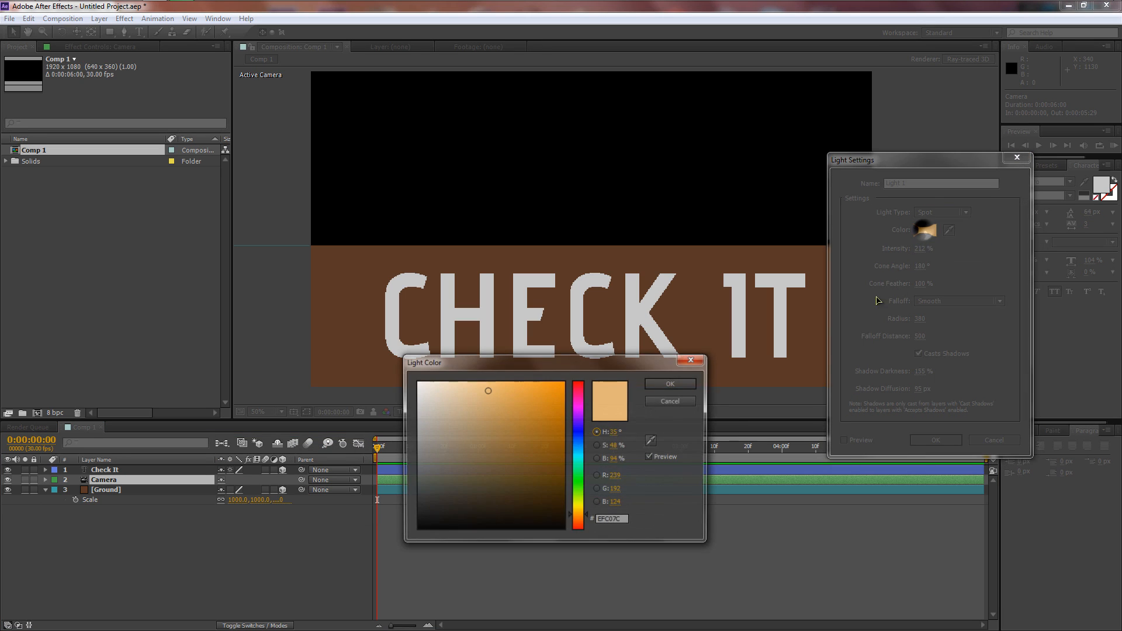
left_click_drag(547, 365, 544, 354)
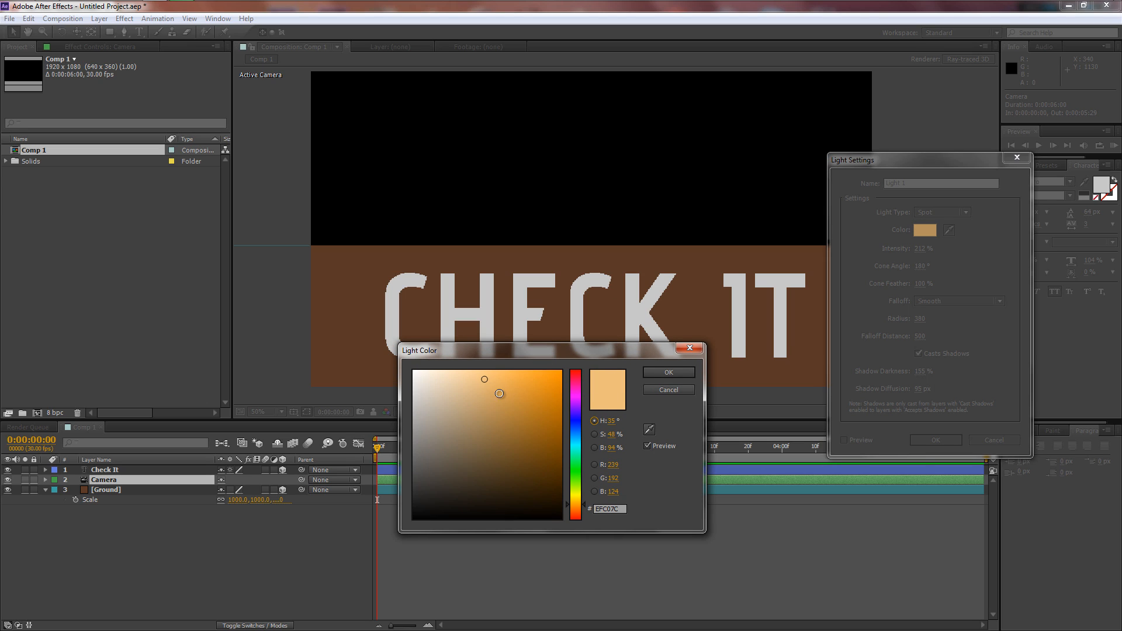
left_click(491, 392)
left_click(666, 373)
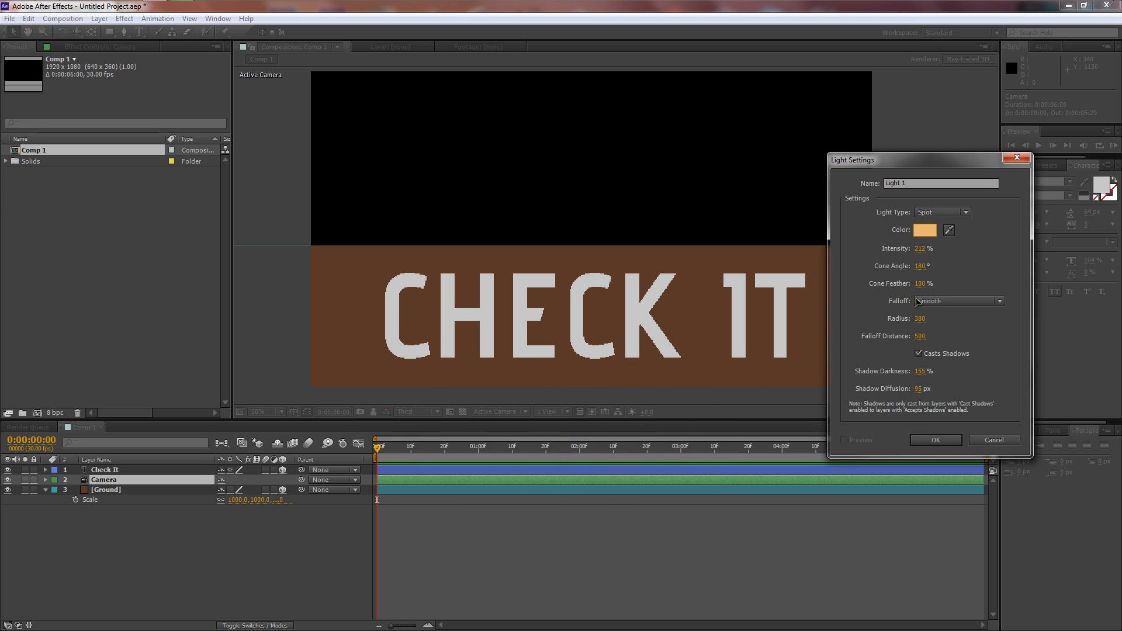
Set the new spot light's falloff to None, narrow its cone angle, and create it
left_click(943, 304)
left_click(947, 315)
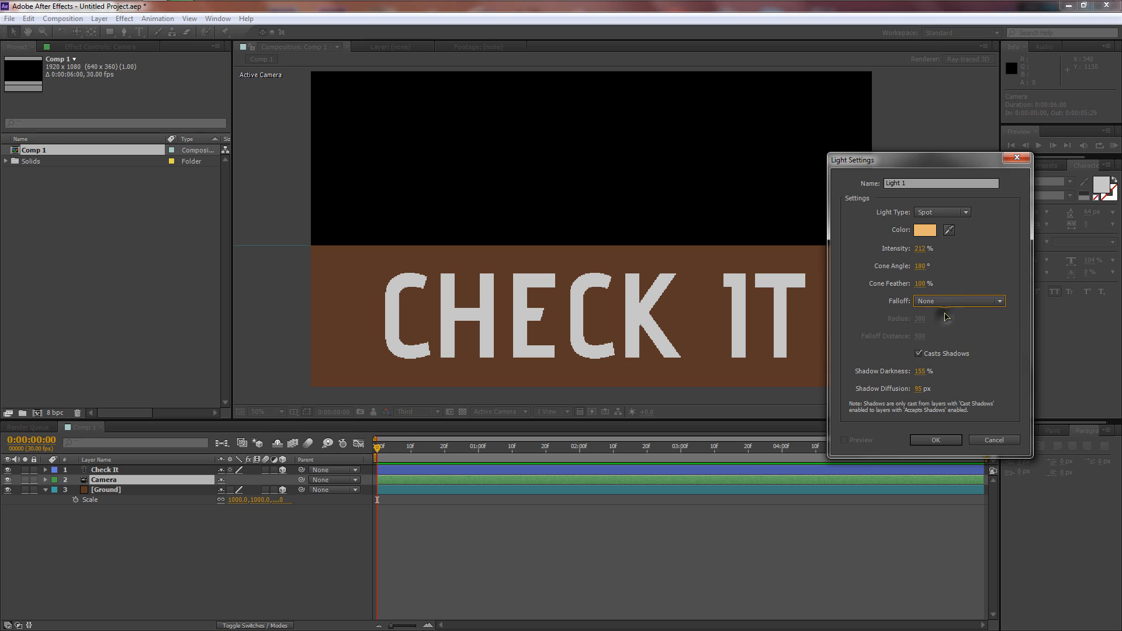
left_click_drag(926, 270, 881, 268)
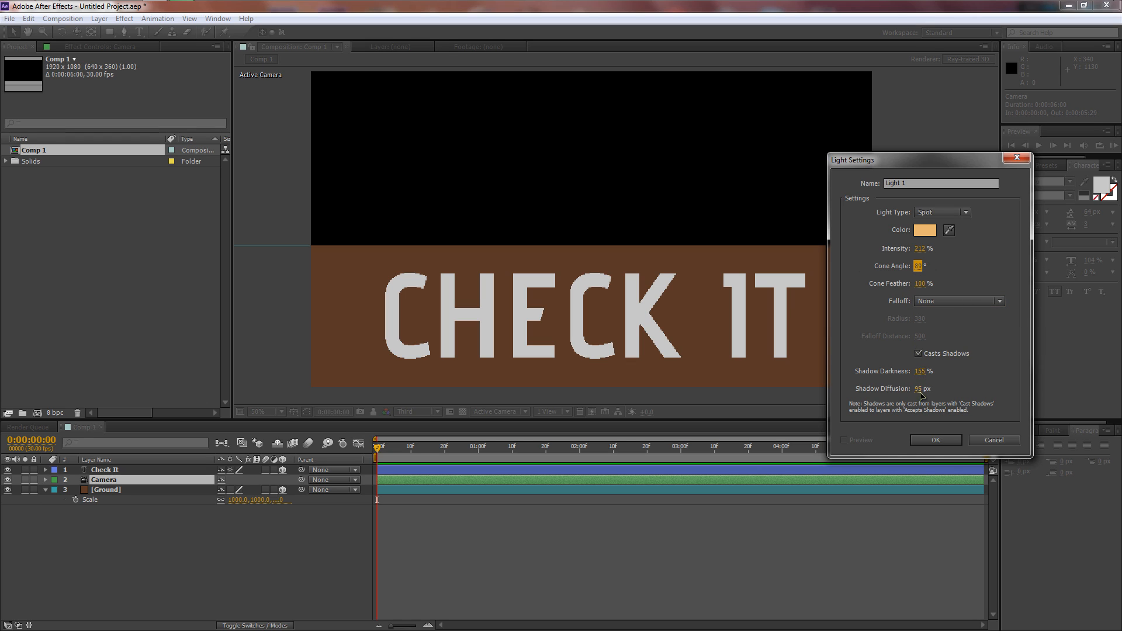
left_click(932, 445)
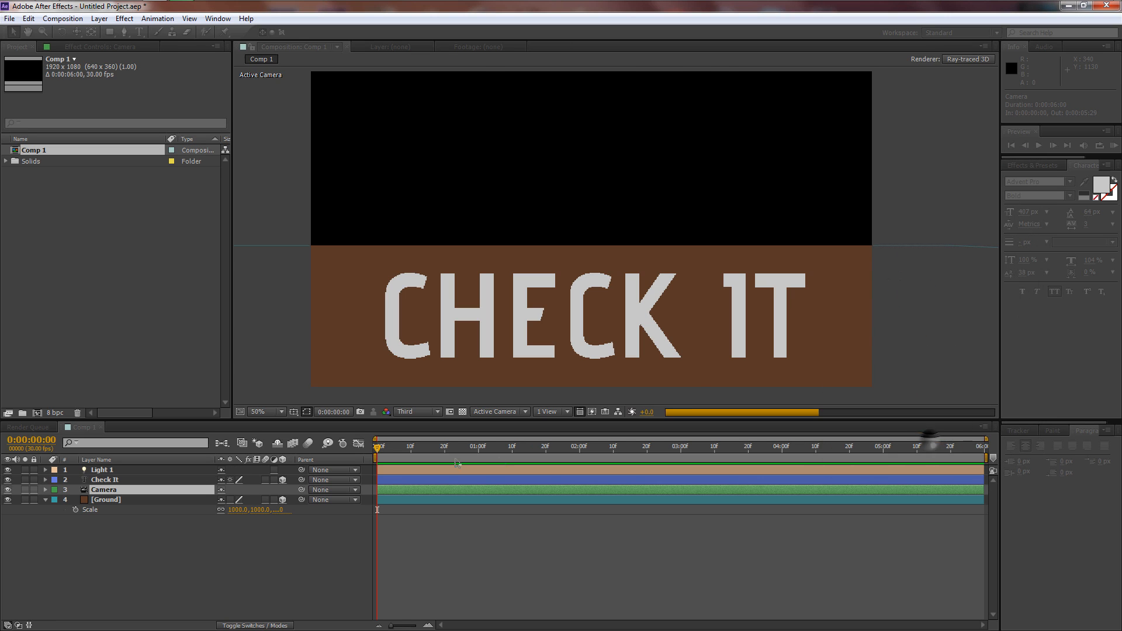
key("comma")
key("comma")
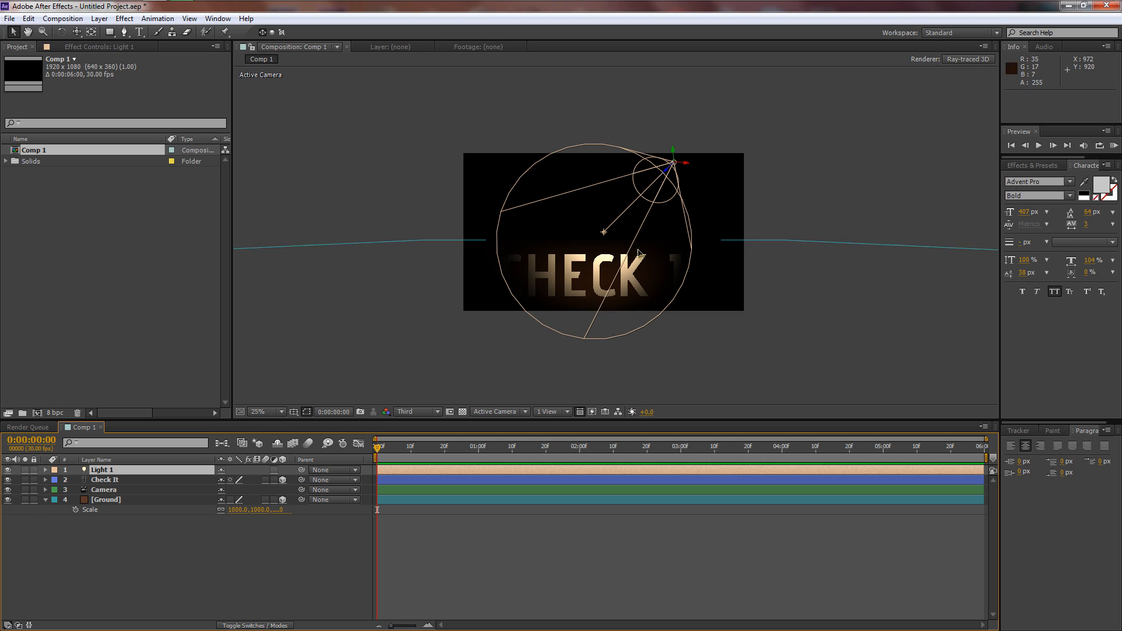
Rename the spot light layer as Highlight
left_click(132, 470)
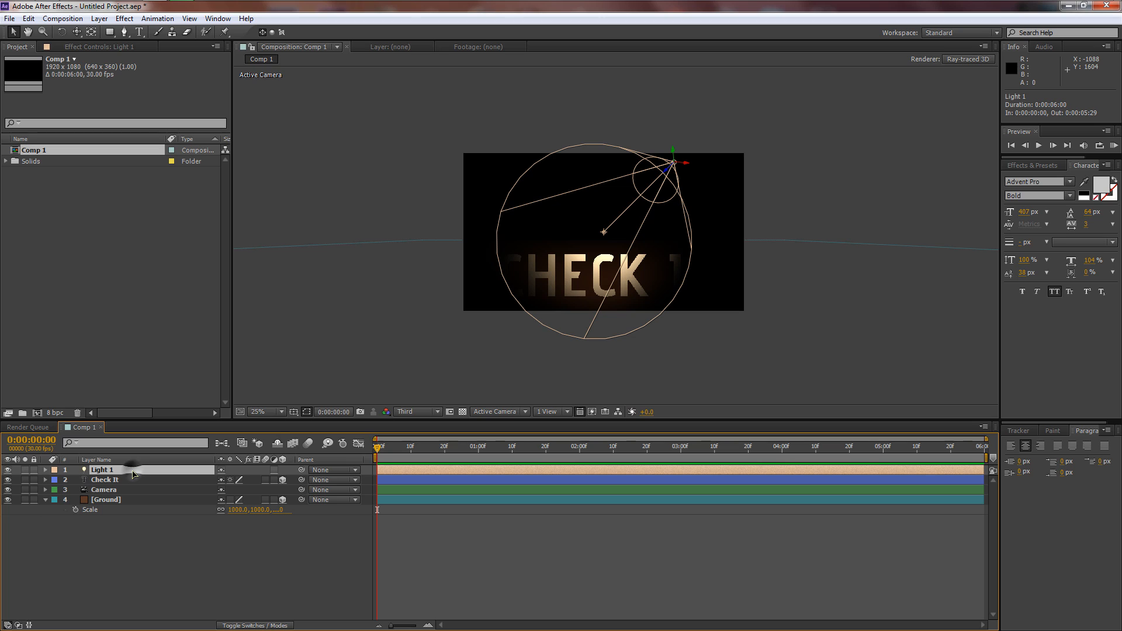
key("Return")
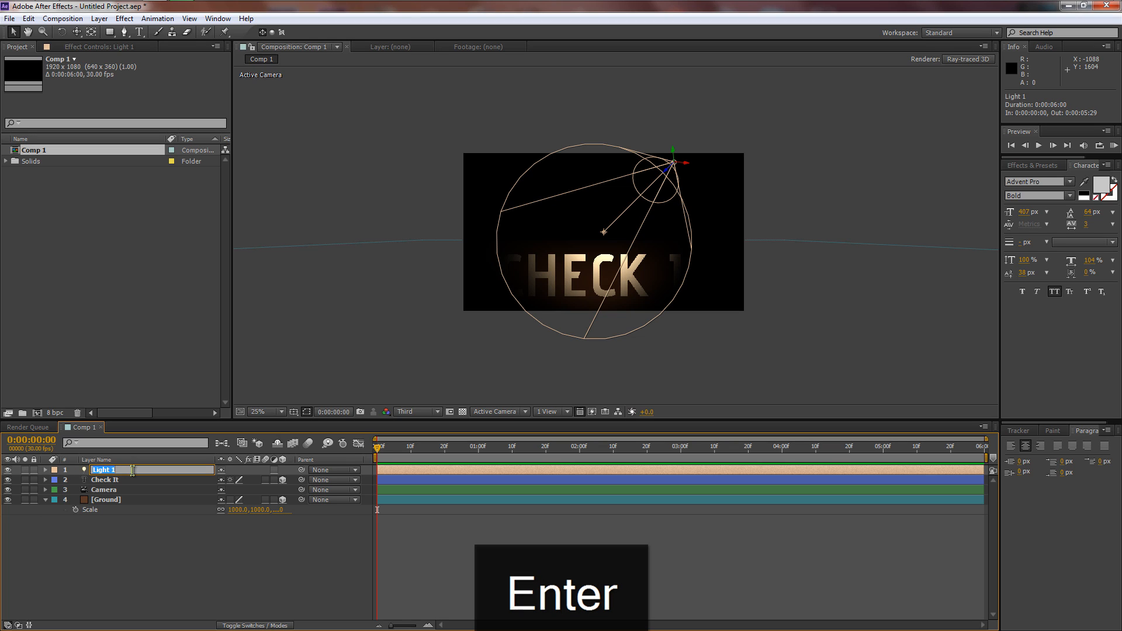
type("Highlight")
left_click(120, 478)
left_click(124, 472)
Duplicate the Highlight light and name the copy Back light
key("ctrl+d")
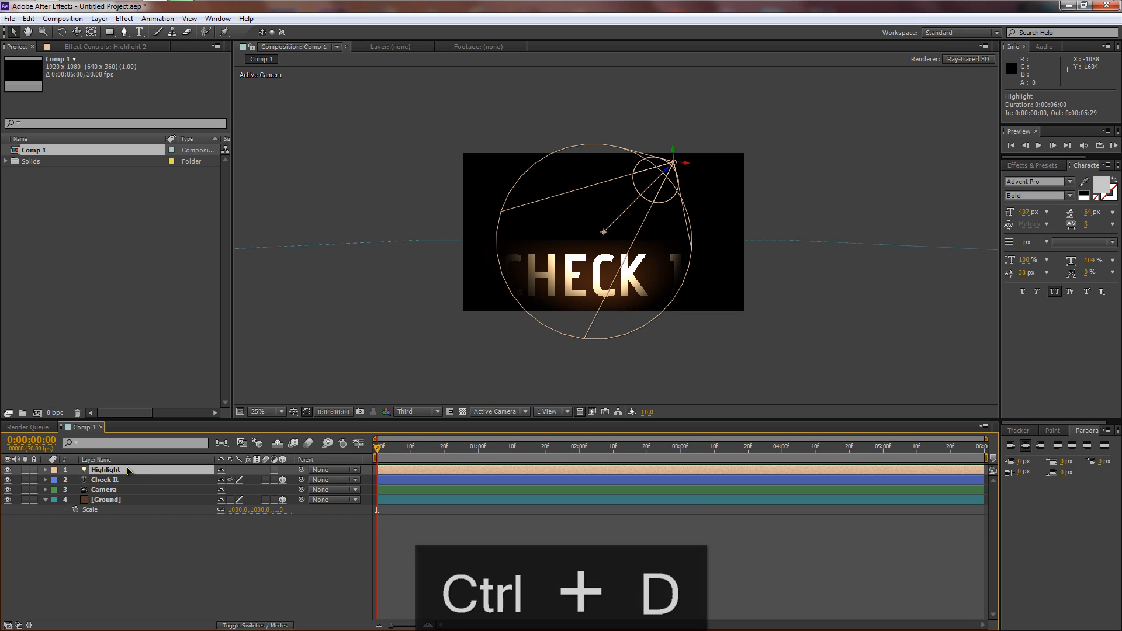
key("Return")
type("Ba")
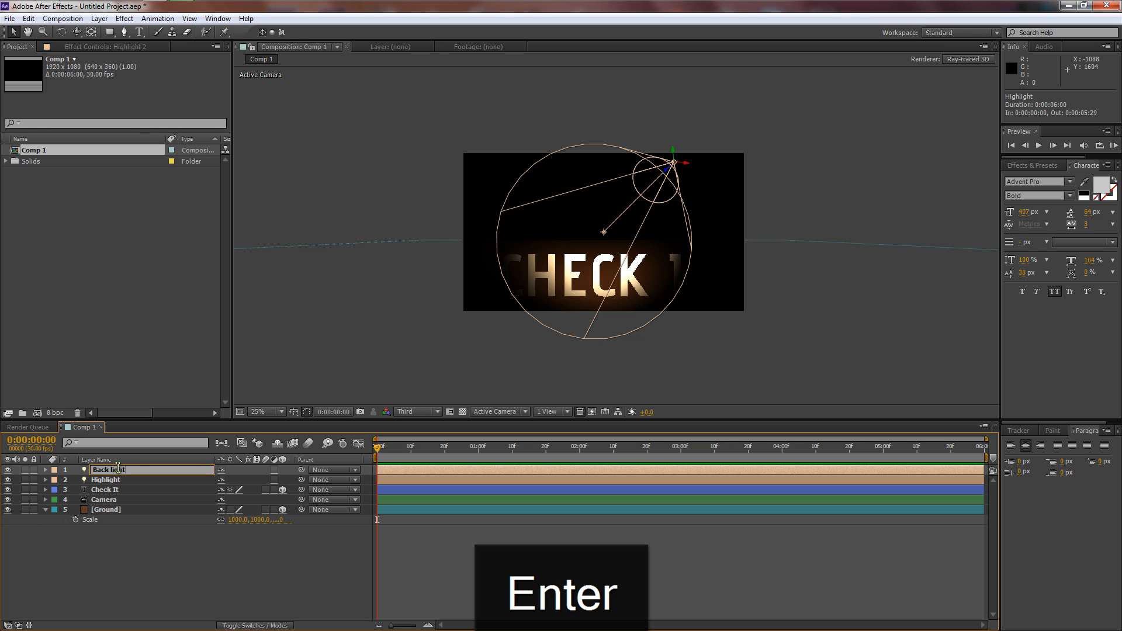
type("ck light")
key("Return")
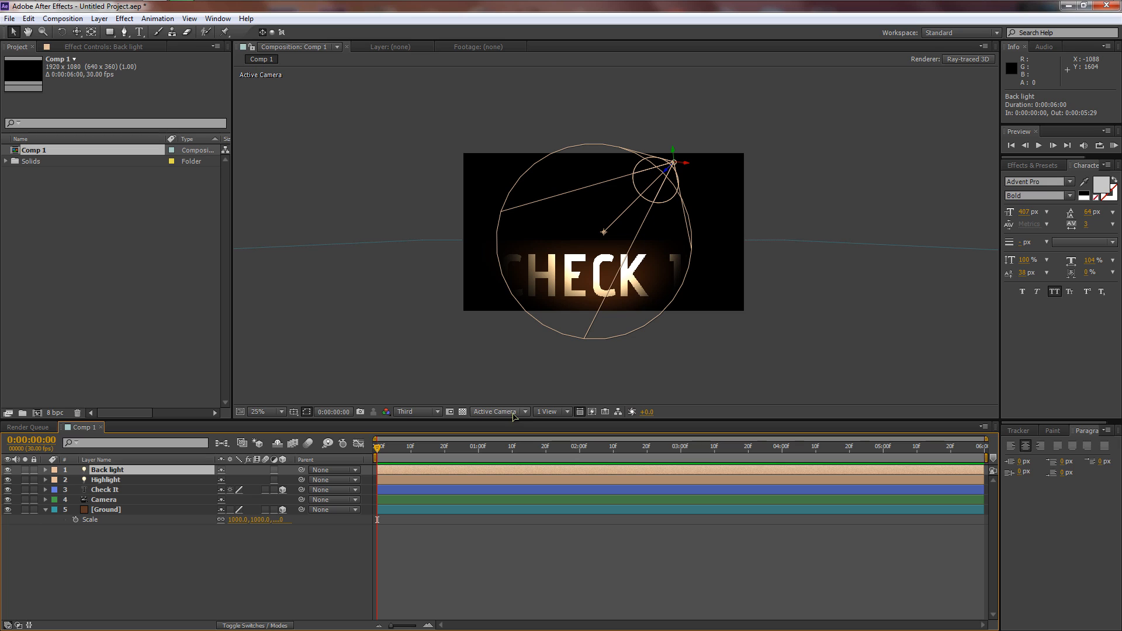
Switch the composition to the 4 Views - Left layout and set its main view to Left
left_click(551, 413)
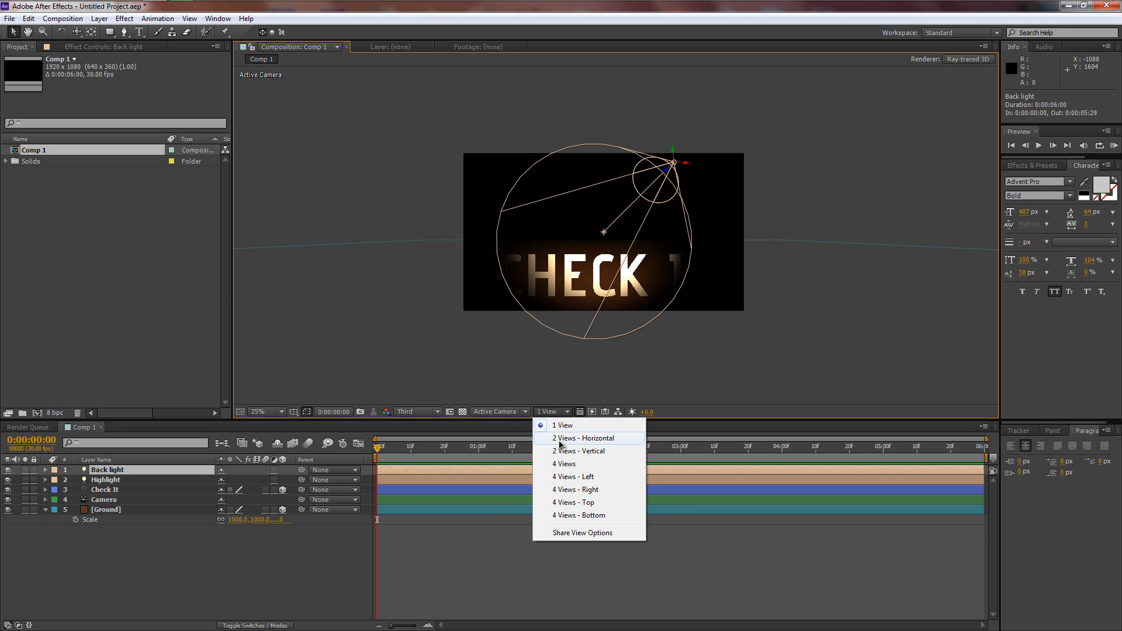
left_click(594, 480)
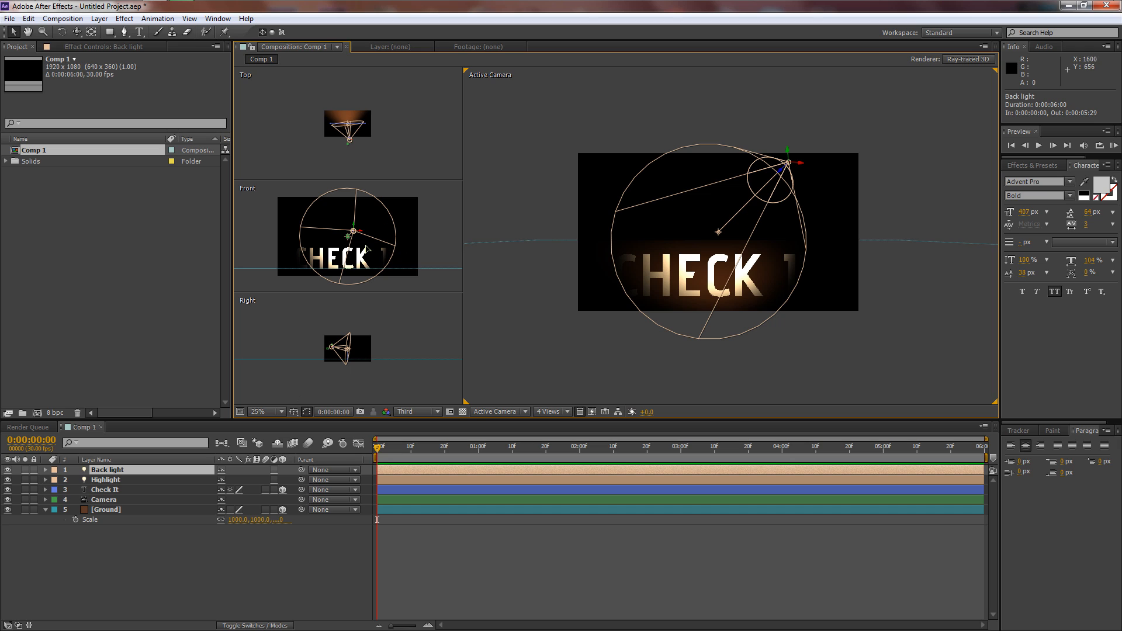
left_click(600, 350)
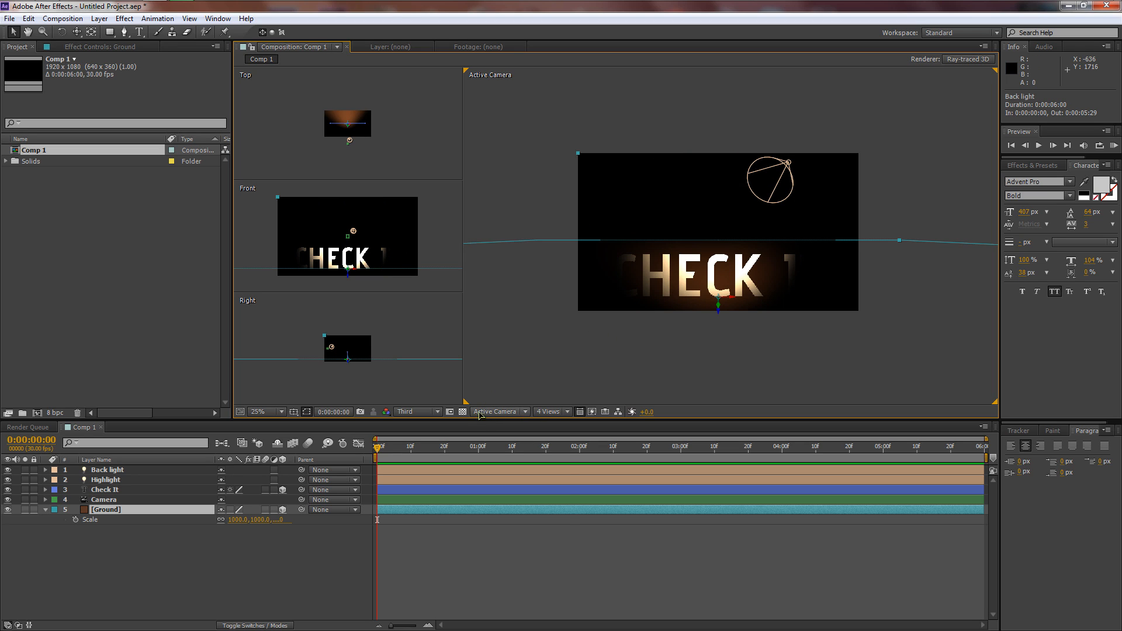
left_click(496, 412)
left_click(504, 473)
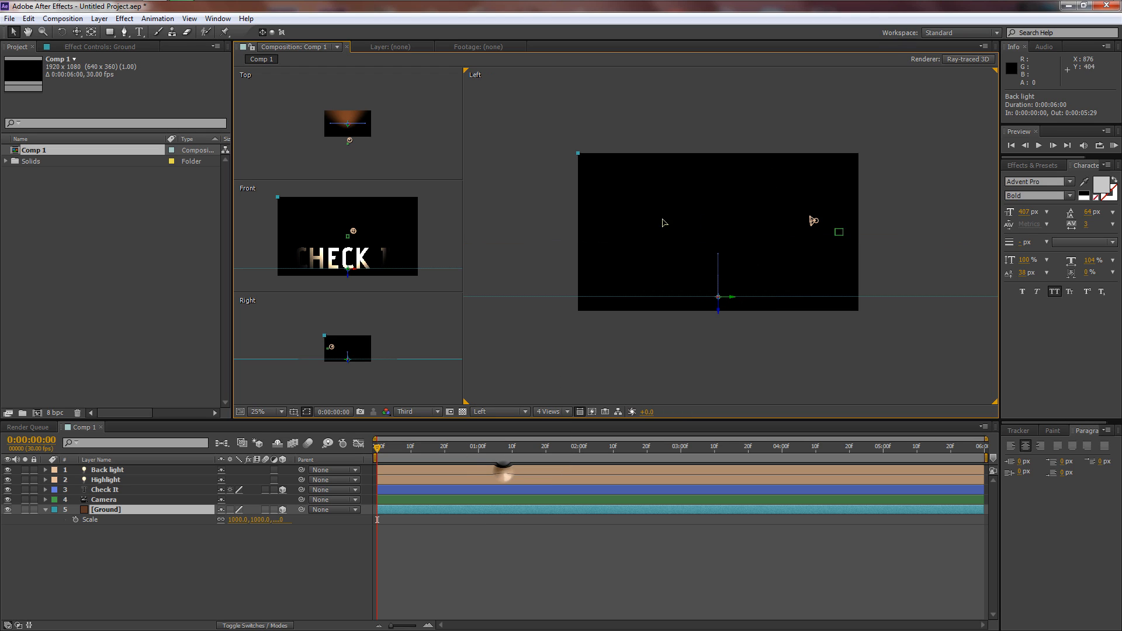
Move the Back light behind the text to about Z 669 and aim its point of interest at the text's base, about Y 922, Z 30
left_click(815, 223)
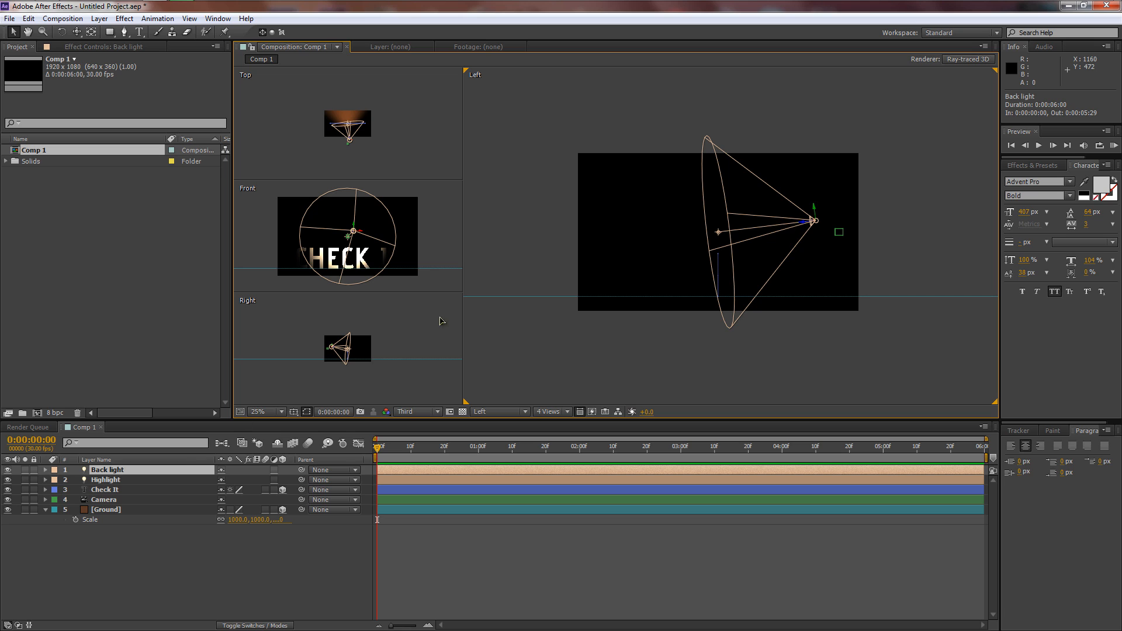
left_click_drag(799, 223, 618, 233)
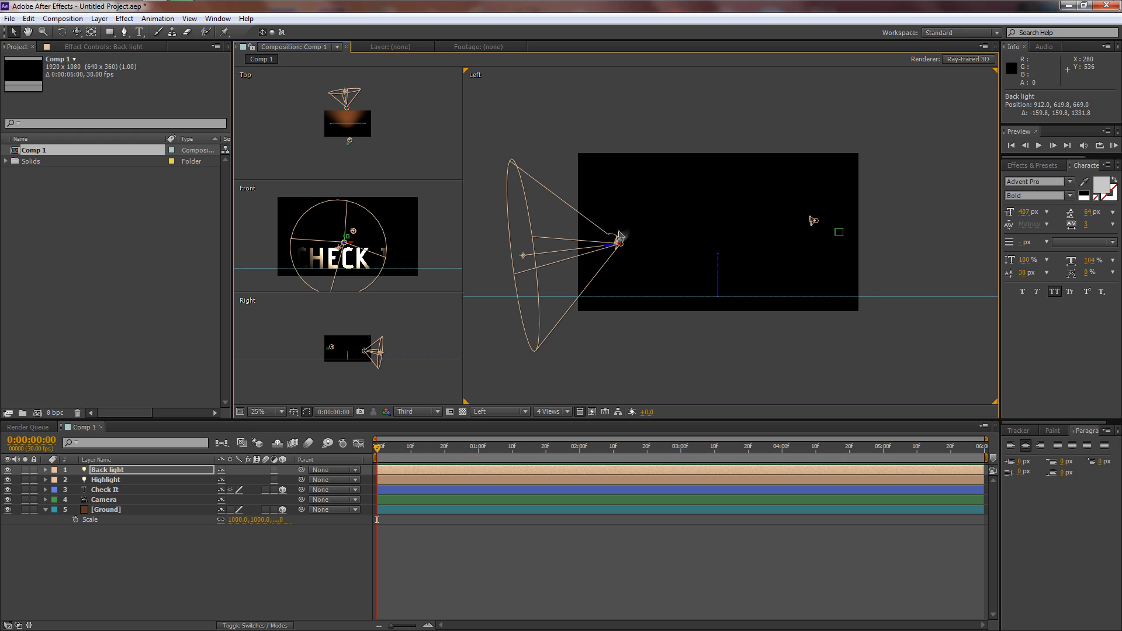
left_click_drag(522, 258, 675, 270)
left_click(617, 228)
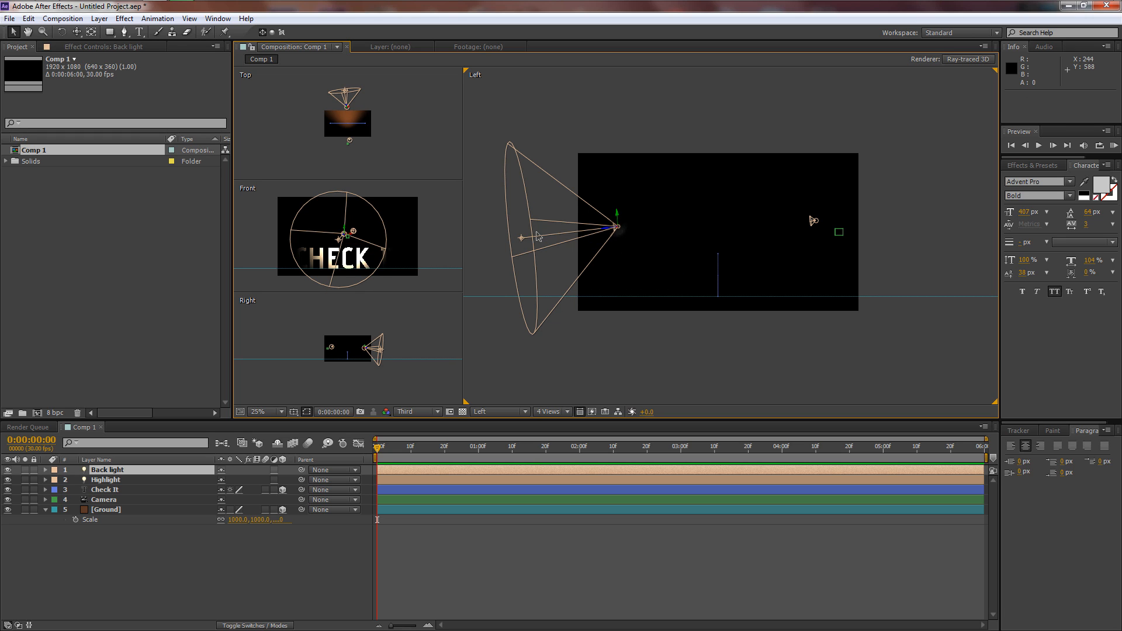
left_click_drag(522, 238, 710, 290)
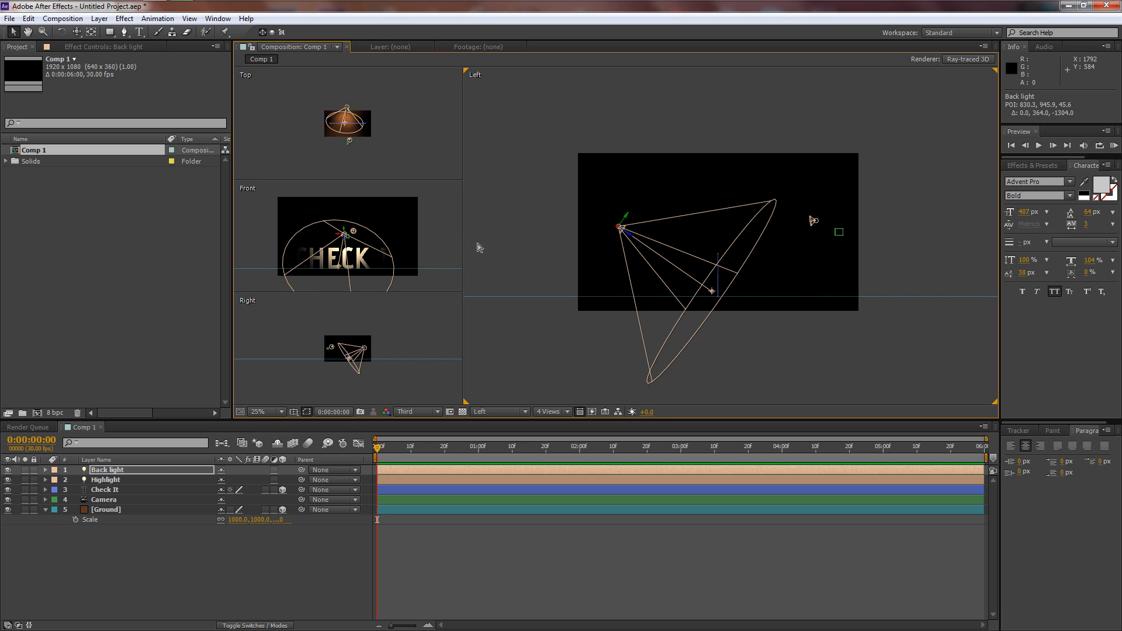
left_click_drag(713, 293, 714, 288)
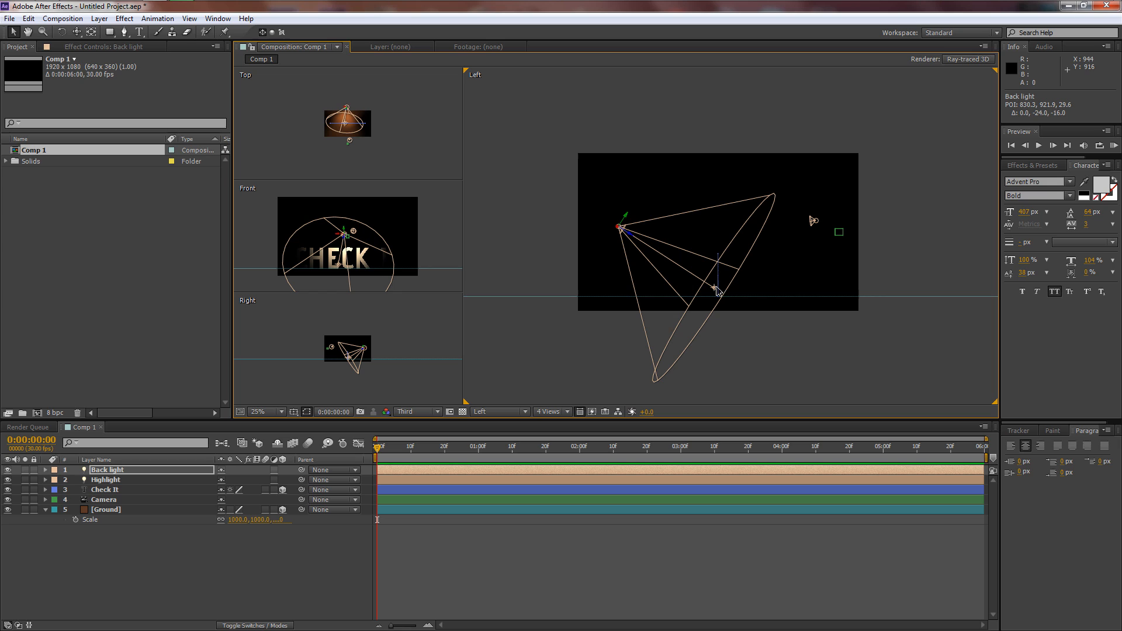
Lower the Highlight light's point of interest onto the text at about Y 832, and reselect the Back light
left_click(813, 222)
left_click_drag(720, 233, 718, 274)
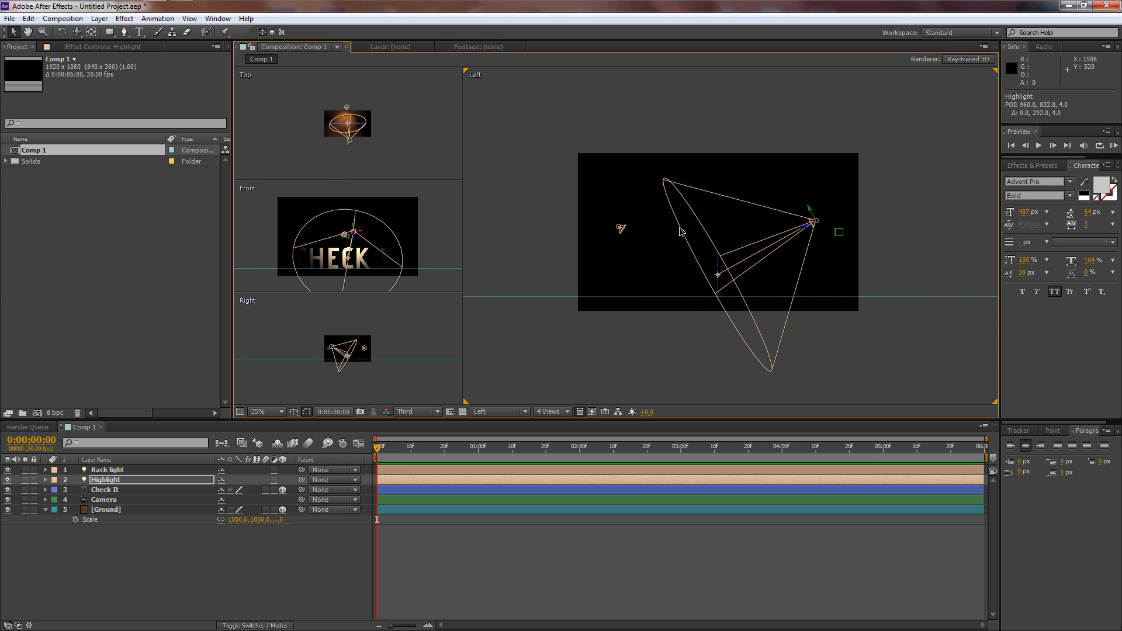
left_click(620, 228)
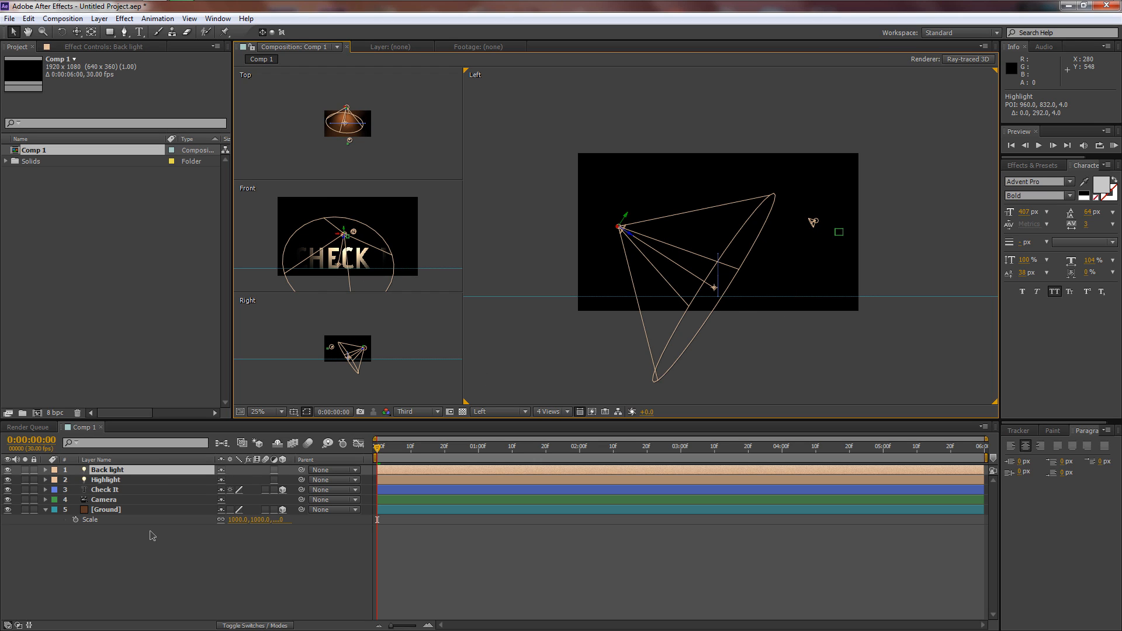
Deselect the lights and switch the small Front pane to the Active Camera view
left_click(505, 362)
left_click(440, 235)
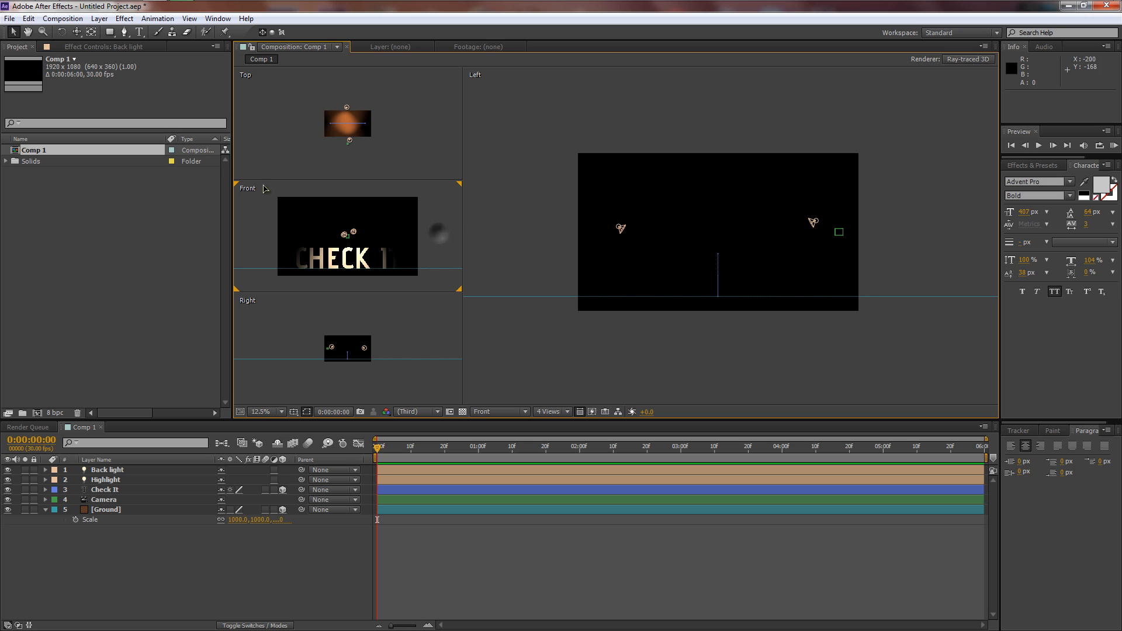
left_click(491, 416)
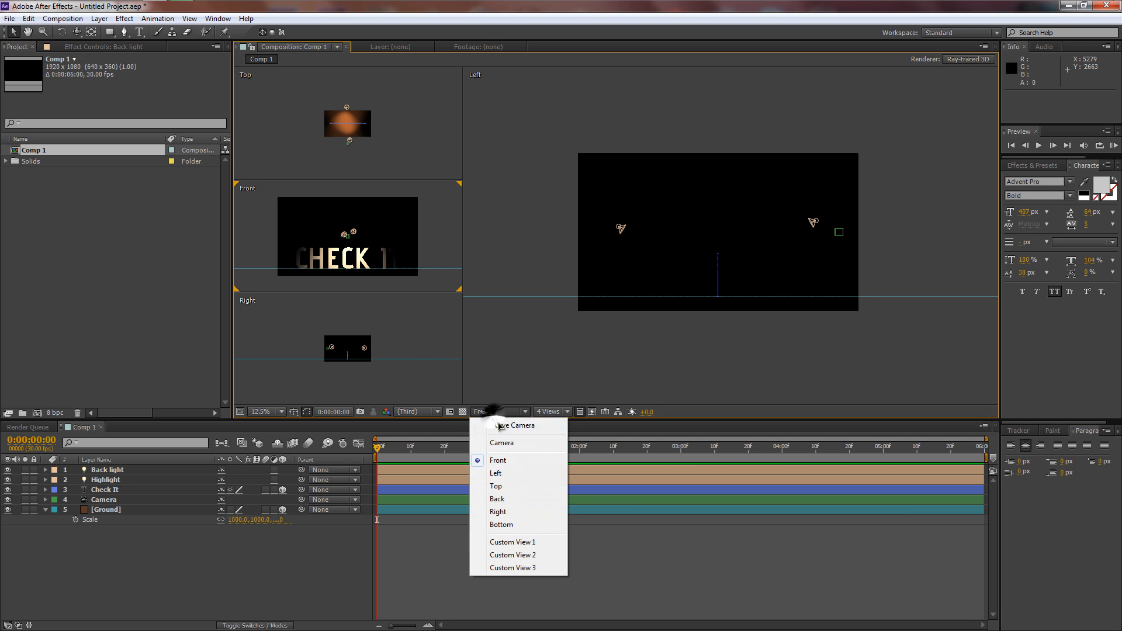
left_click(503, 427)
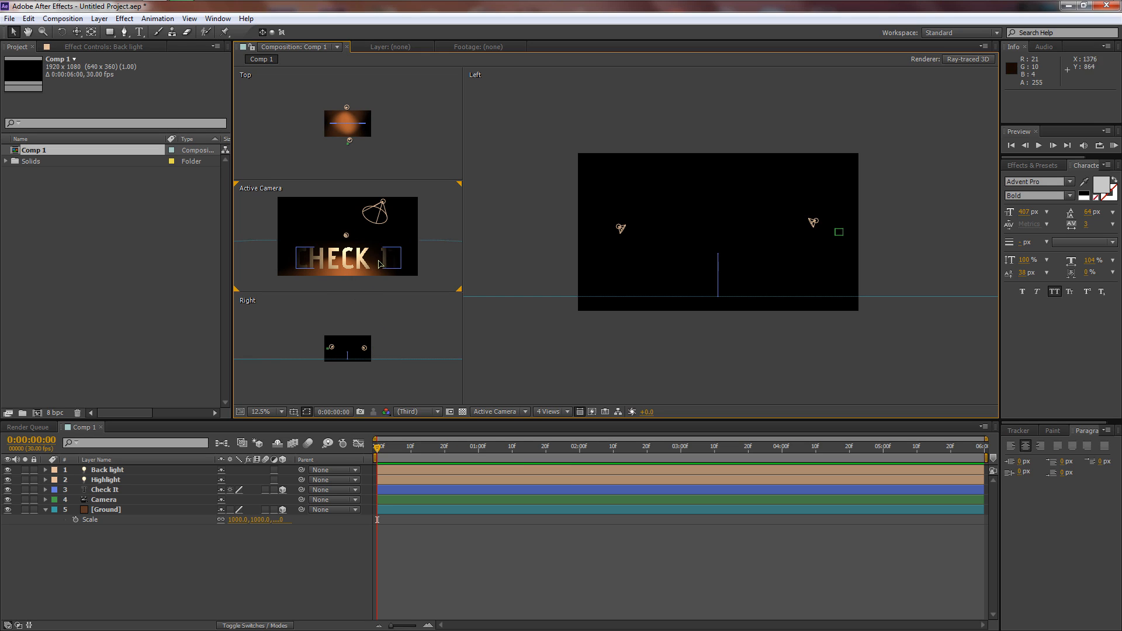
Turn on Casts Shadows in the material options of the Check It text layer
left_click(112, 491)
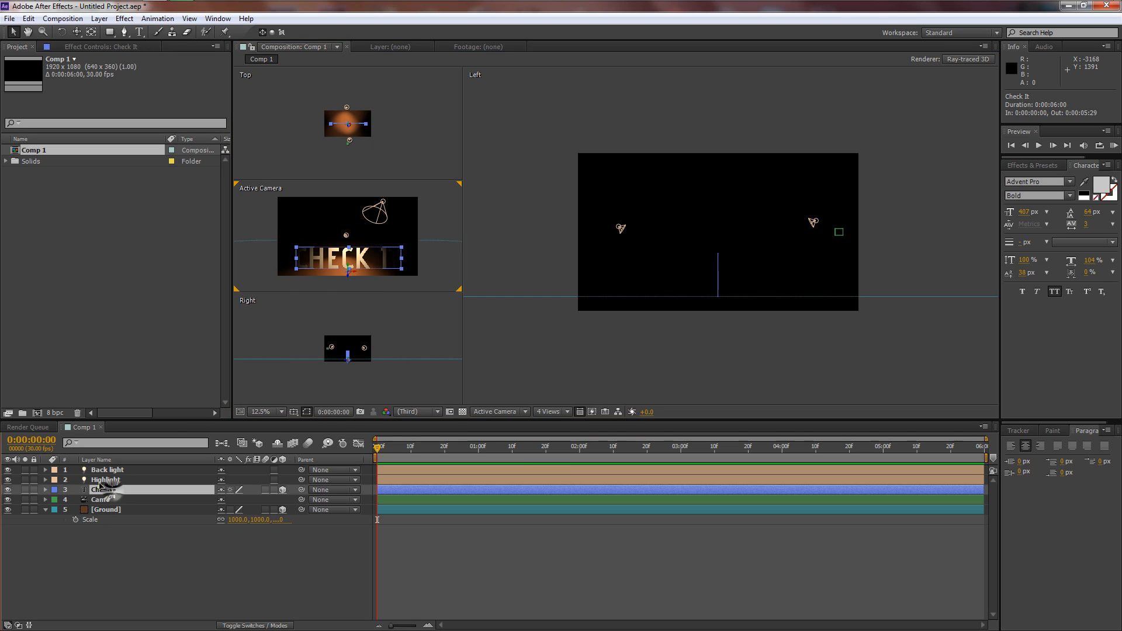
left_click(46, 491)
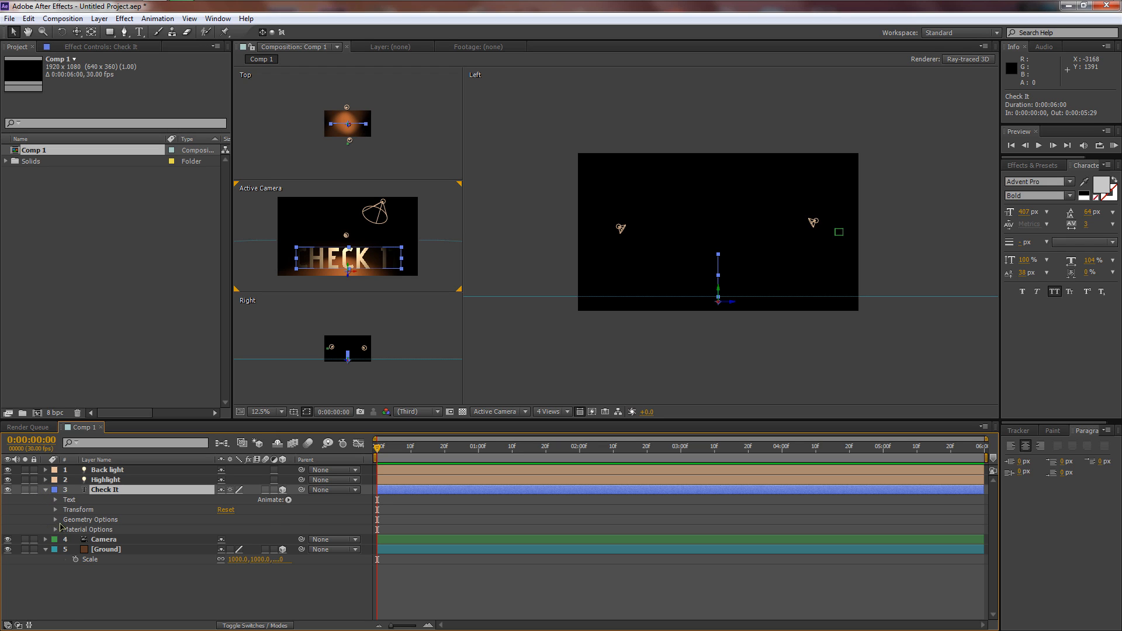
left_click(57, 529)
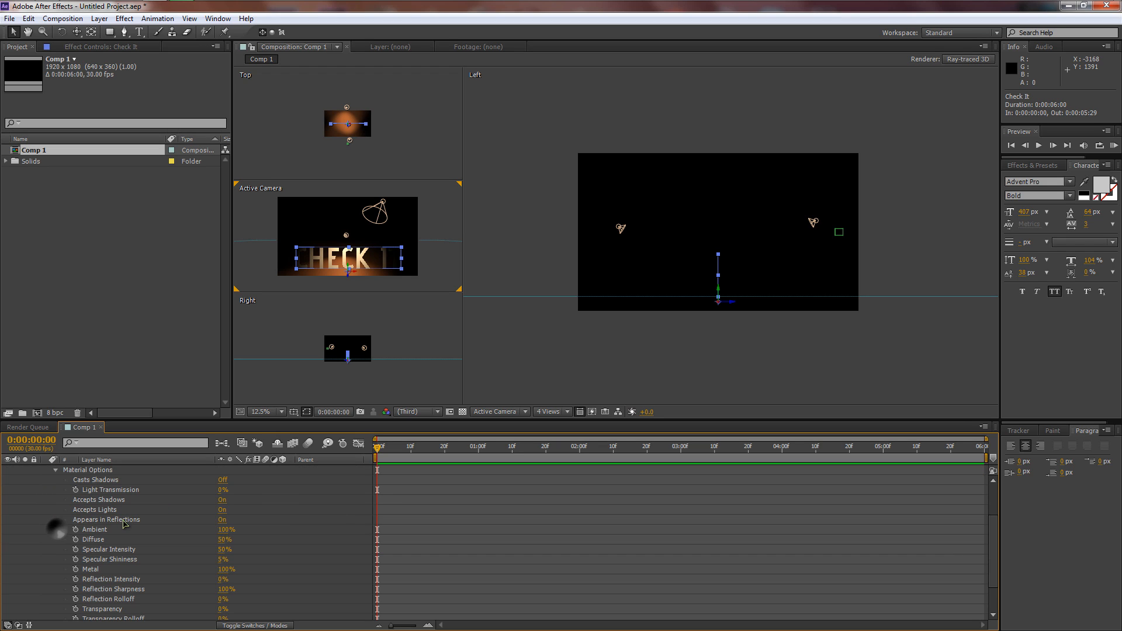
left_click(85, 480)
left_click(223, 480)
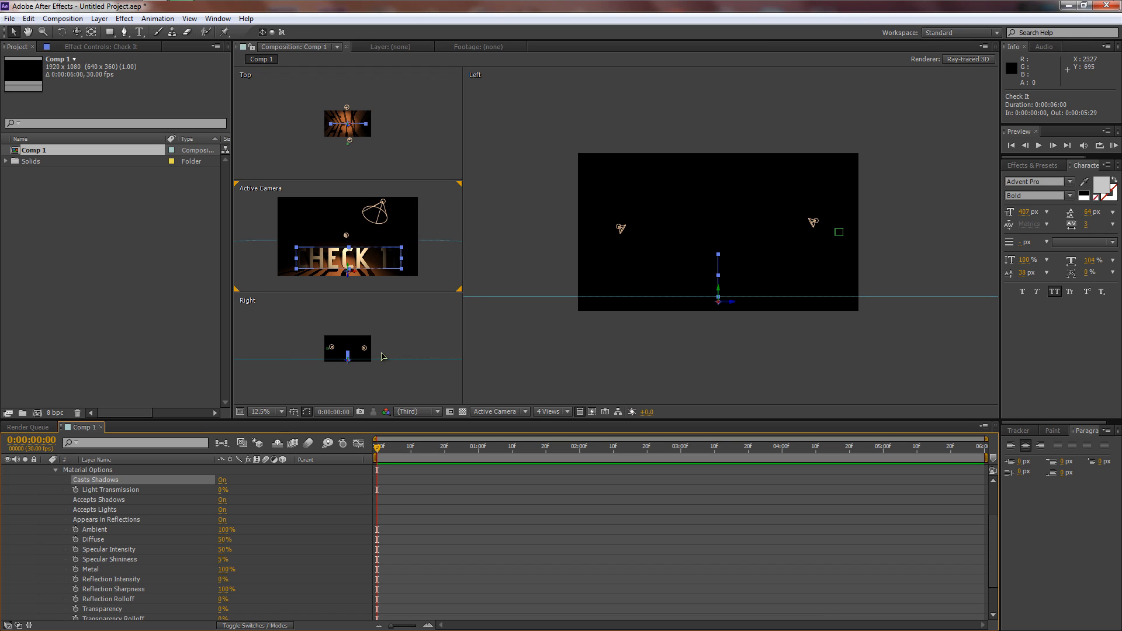
Change the large main view from Left to Front
left_click(349, 285)
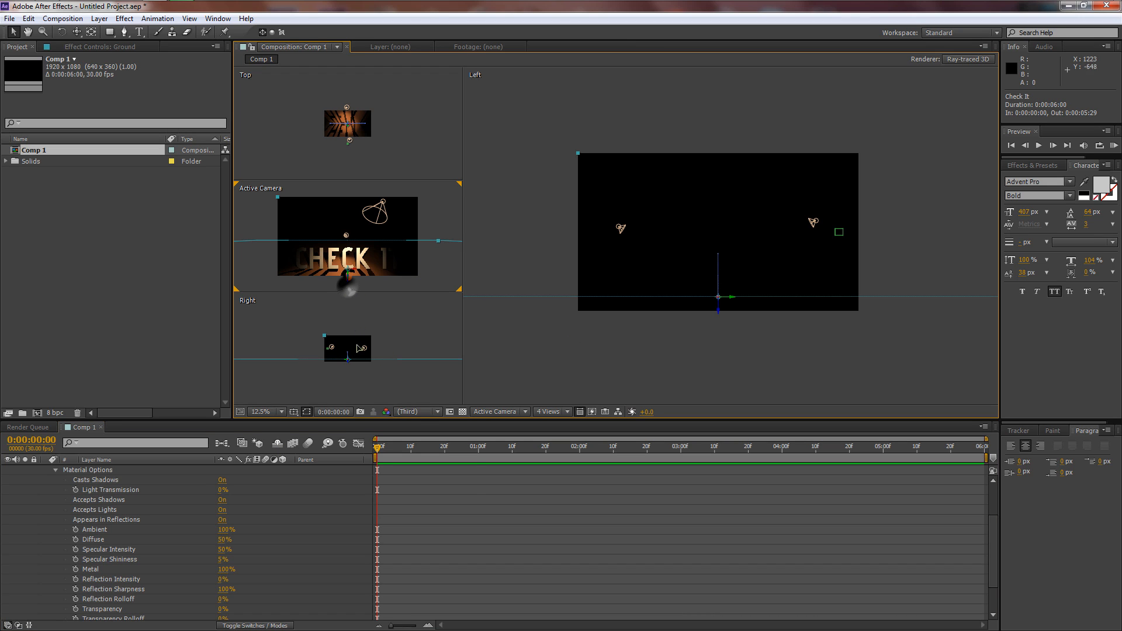
left_click(416, 412)
left_click(421, 468)
left_click(547, 334)
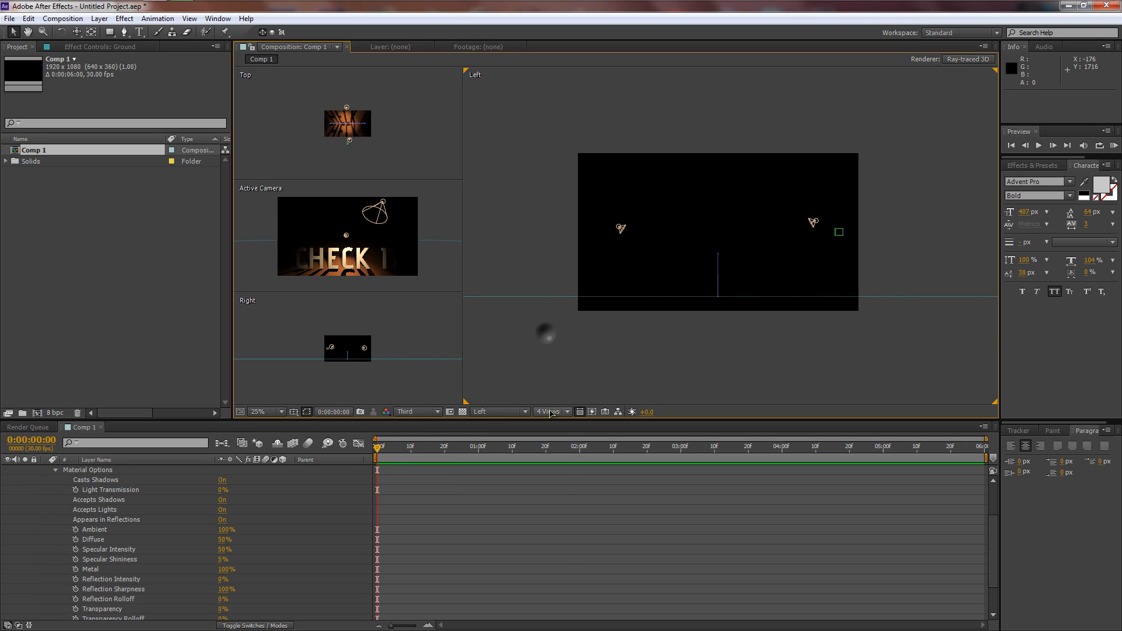
left_click(509, 413)
left_click(497, 456)
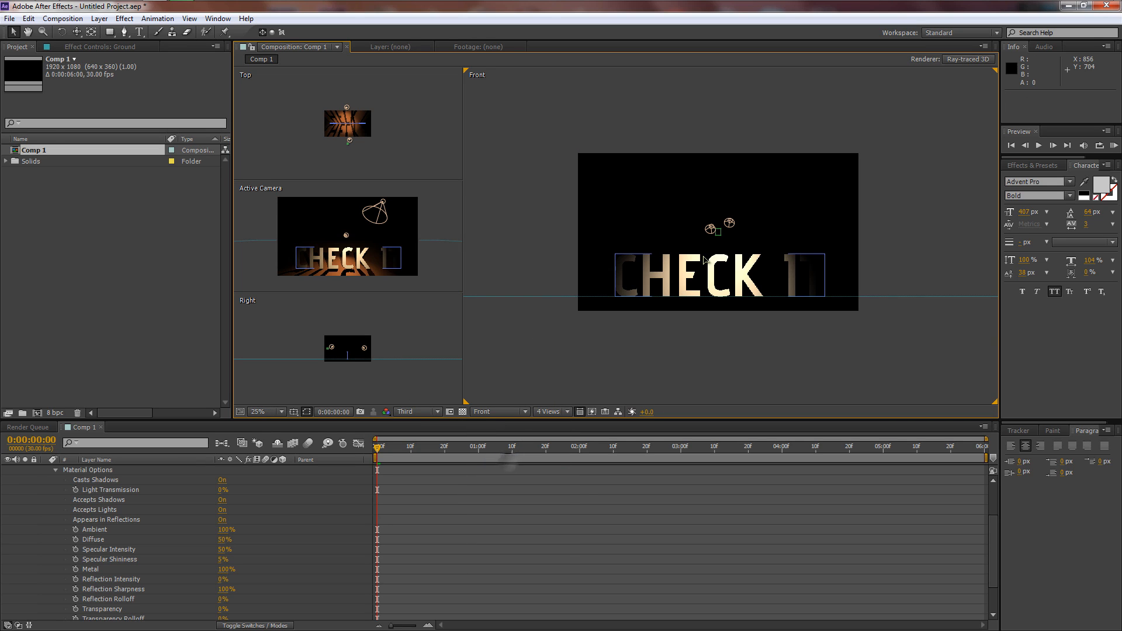
Centre the Highlight light over the text, aiming it at about X 925, Y 916, and set the Back light's point of interest to about X 914
left_click(731, 224)
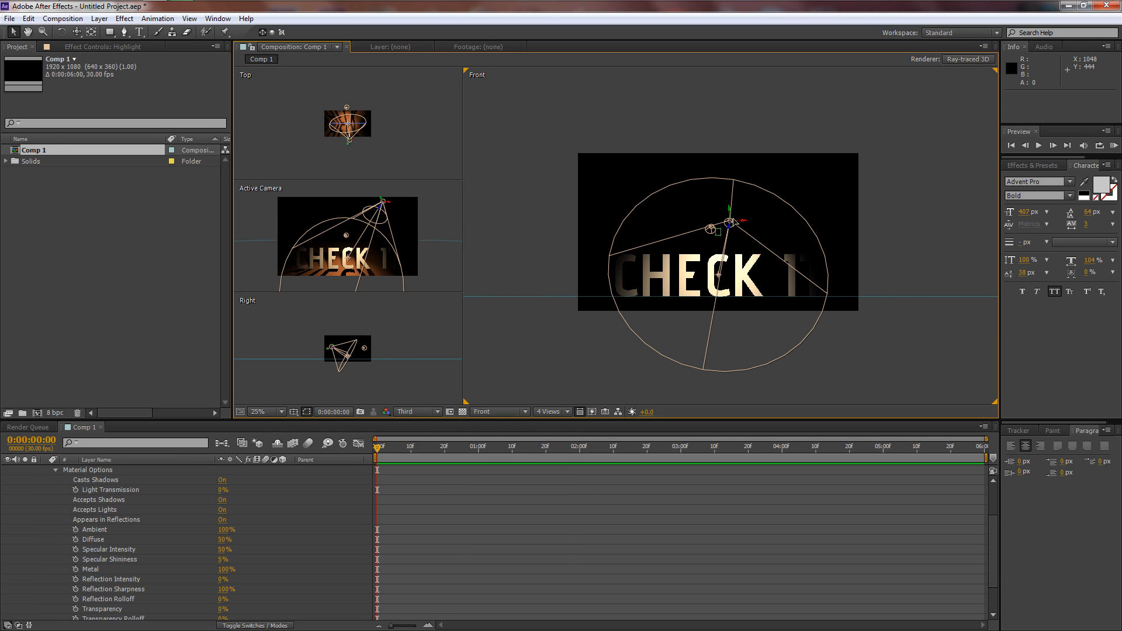
left_click_drag(742, 227, 725, 227)
left_click_drag(702, 278, 716, 289)
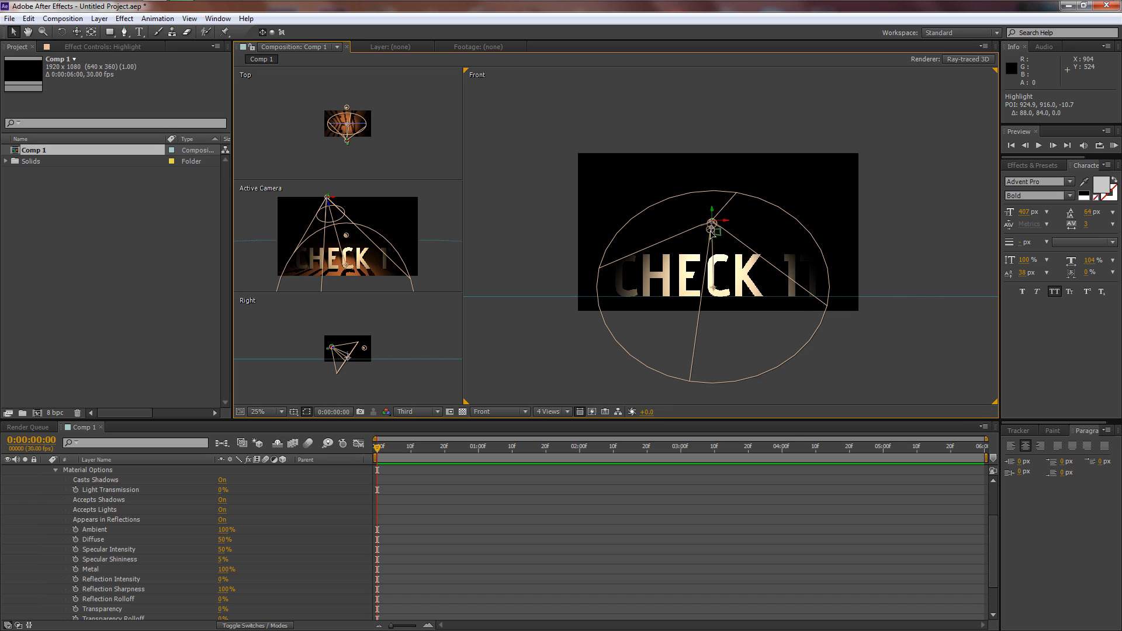
left_click(706, 286)
left_click_drag(706, 286, 714, 289)
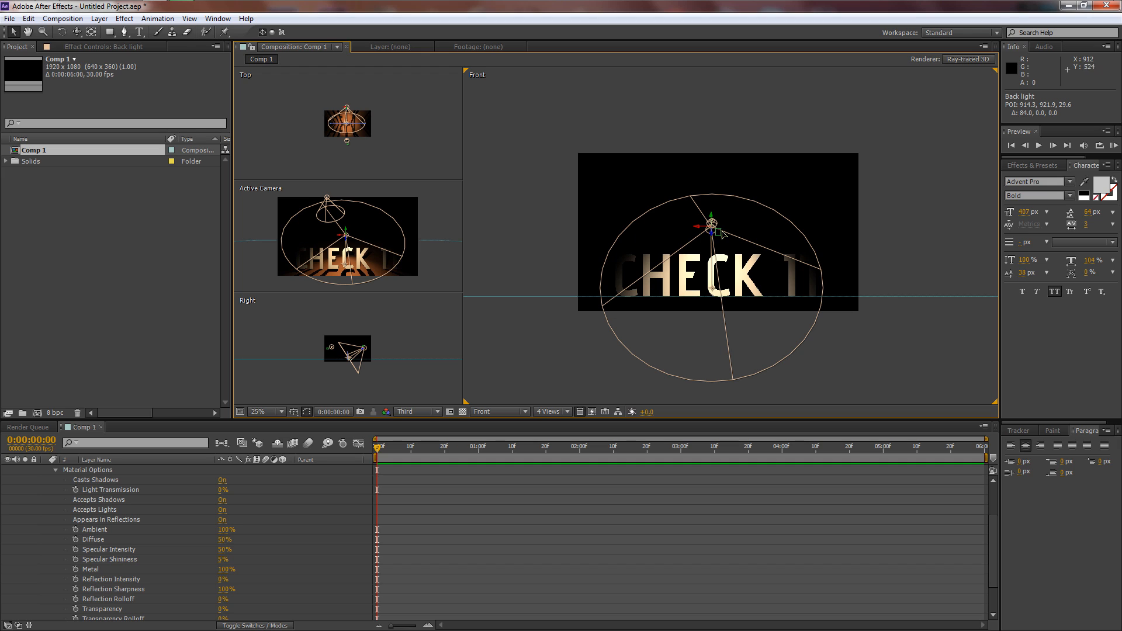
In the Left view, move the Back light farther behind and above the text, with its point of interest at about Y 904, Z 12
left_click(501, 411)
left_click(504, 468)
mouse_move(621, 225)
left_mouse_down()
mouse_move(654, 201)
mouse_move(636, 234)
left_mouse_up()
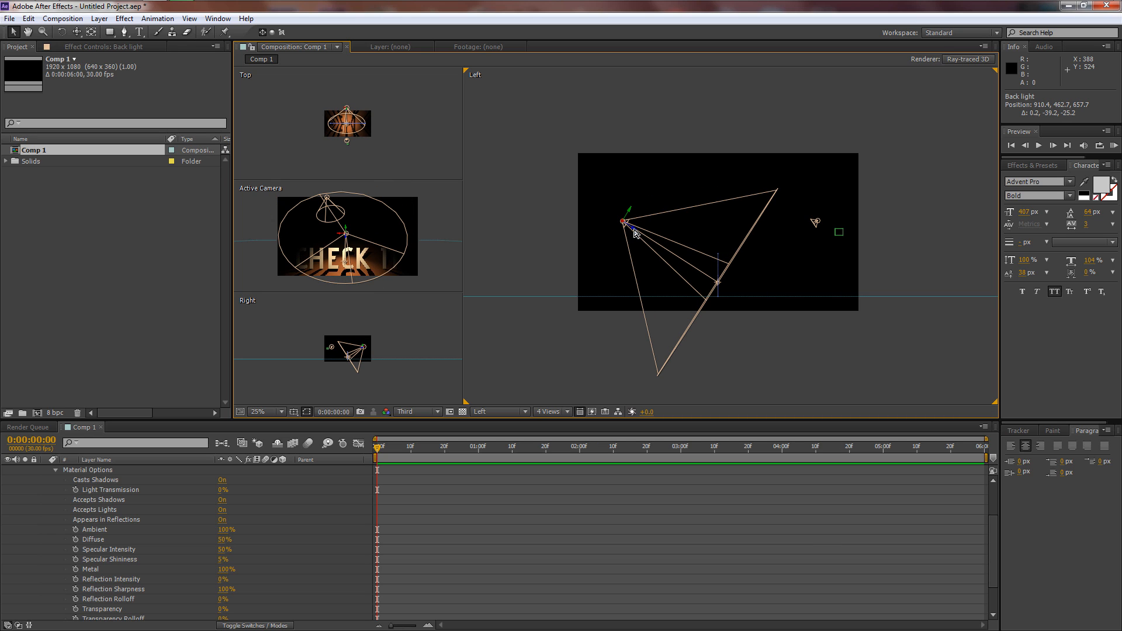
left_click_drag(637, 235, 718, 286)
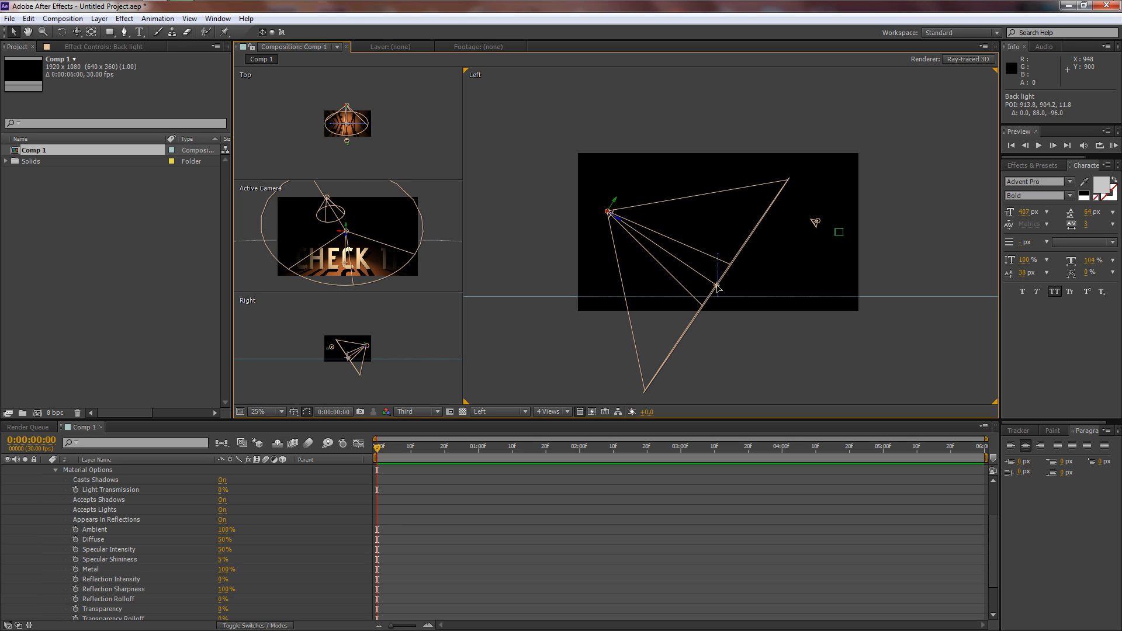
Move the Highlight light closer to the front of the text and aim its point of interest at about Y 886, Z 1
left_click(817, 224)
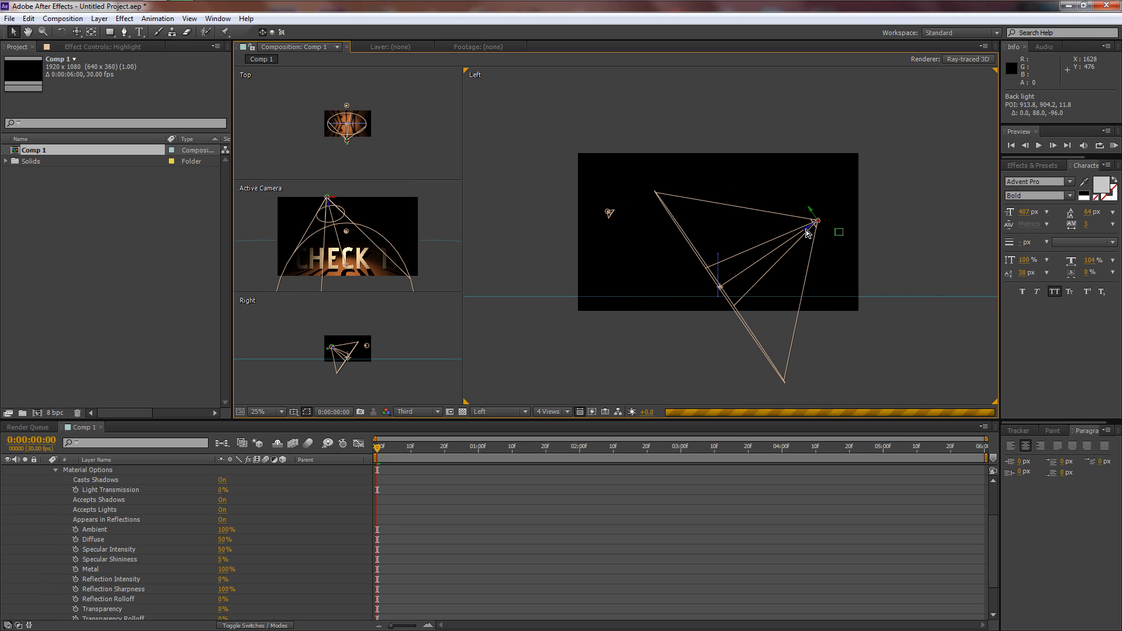
left_click_drag(807, 229, 783, 219)
left_click_drag(705, 295, 731, 281)
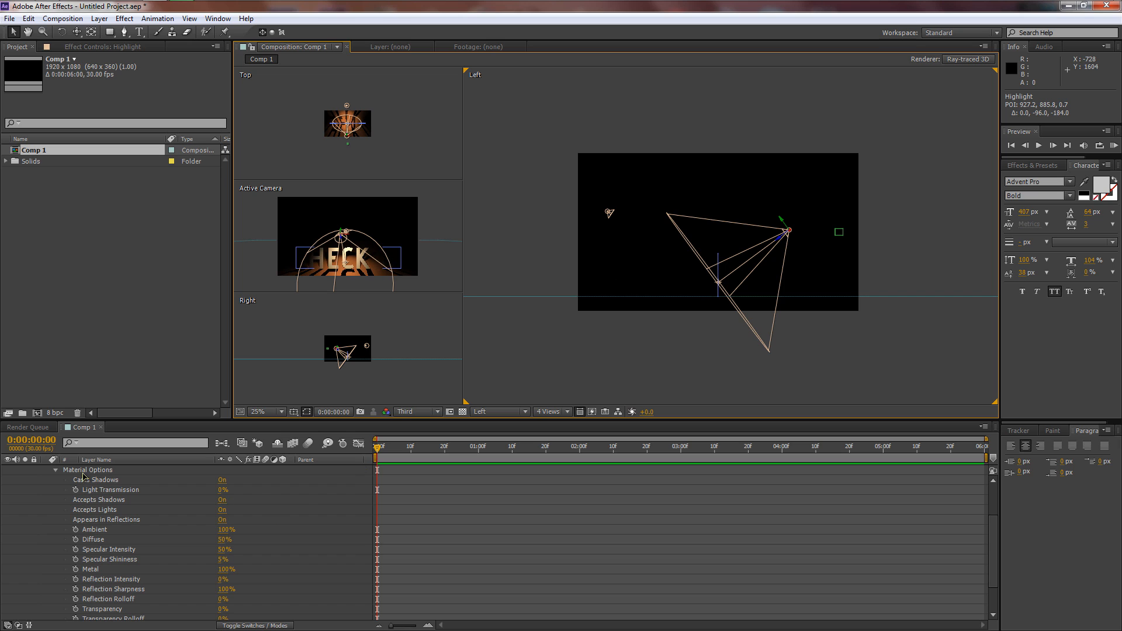
Collapse the Check It layer's properties and return to a single Active Camera view at 50% magnification
scroll(88, 483, "up", 3)
left_click(46, 490)
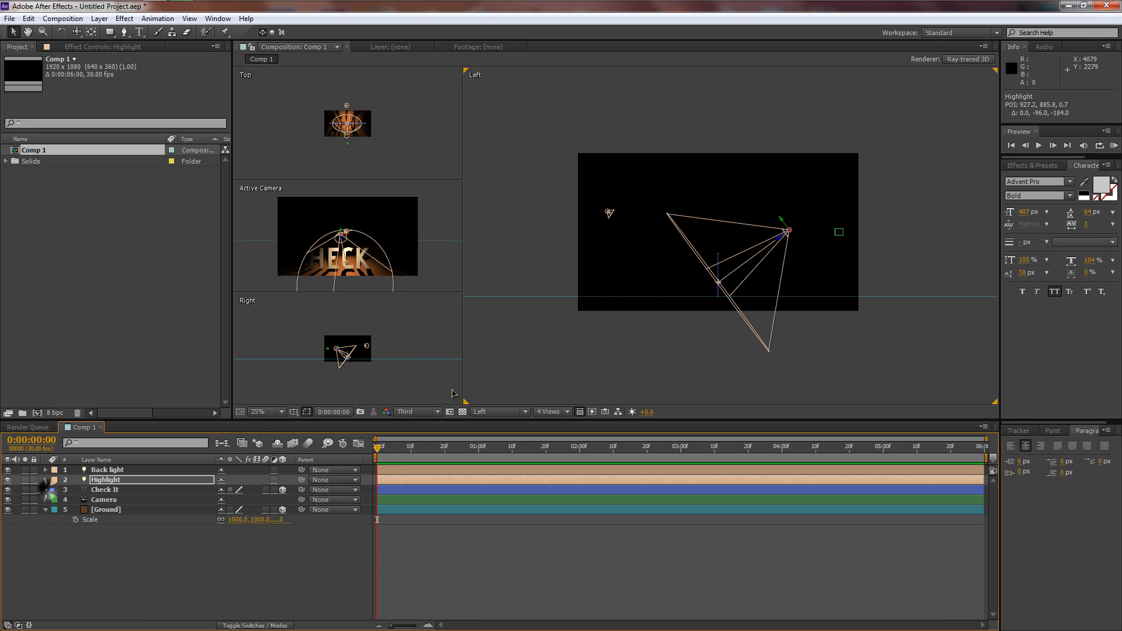
left_click(548, 412)
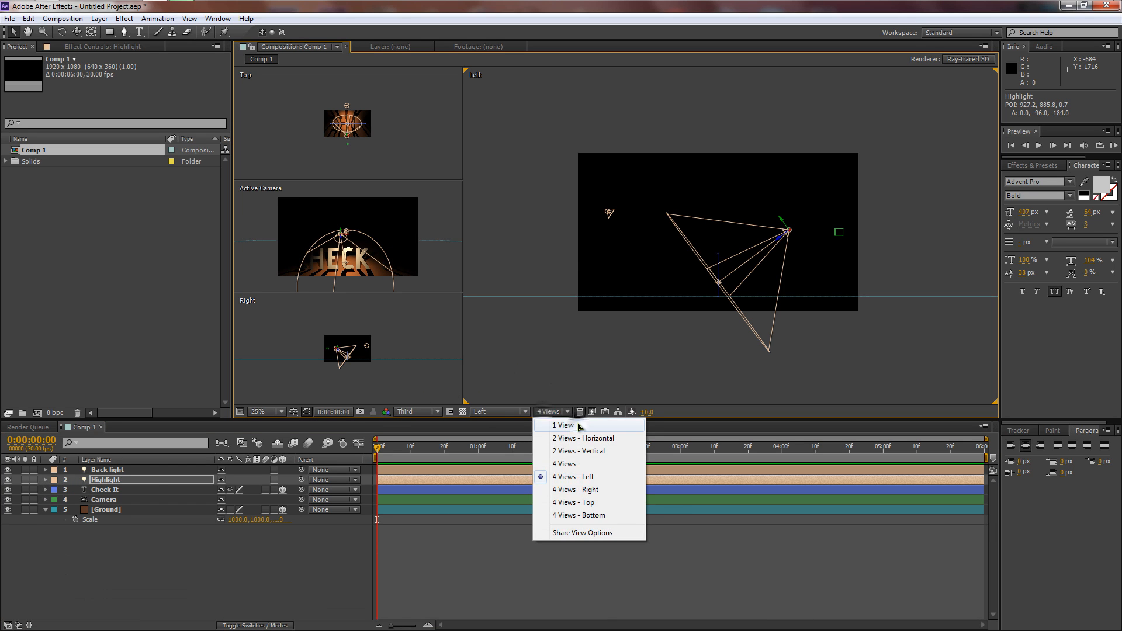
left_click(552, 427)
left_click(500, 411)
left_click(505, 427)
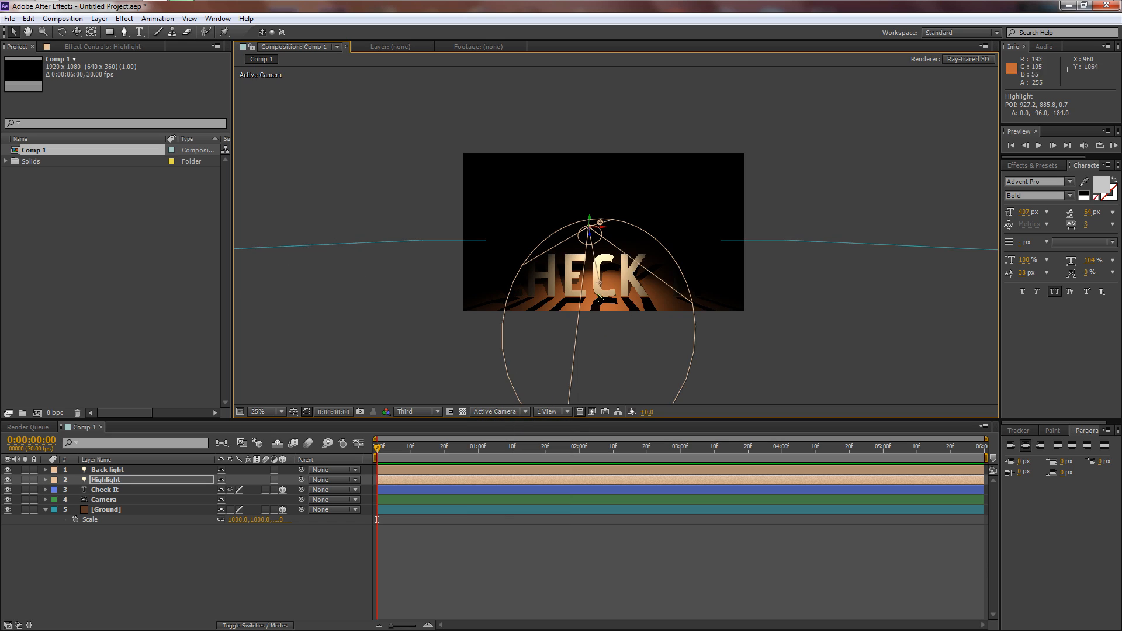
key("period")
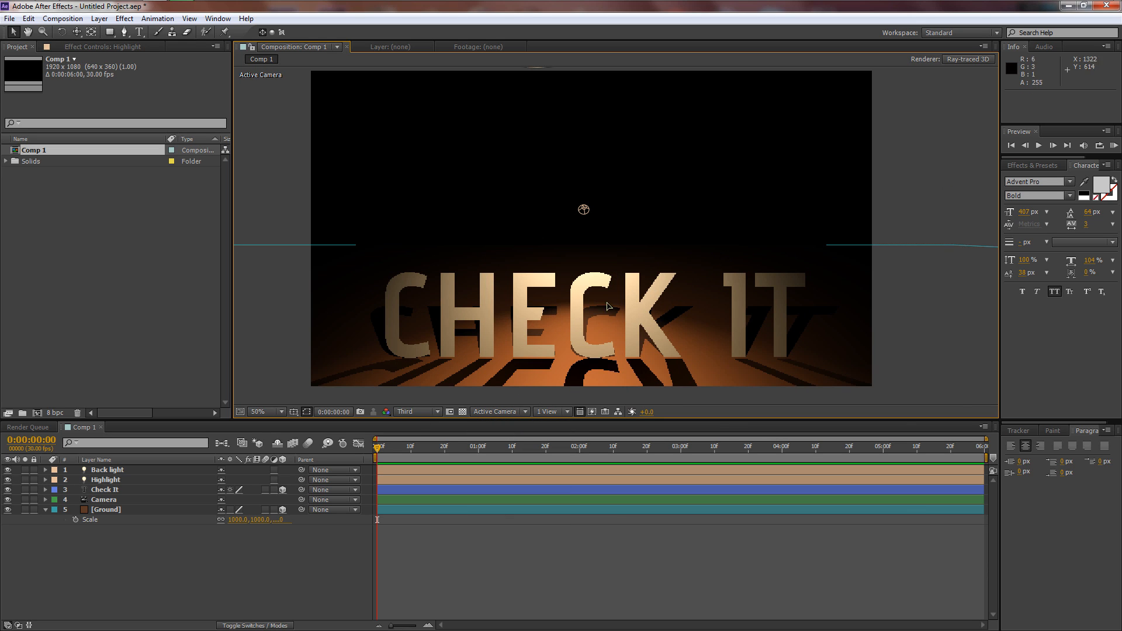
Set the Check It text's bevel style to Convex in its geometry options, keeping the bevel depth at 2.0
left_click(105, 491)
left_click(105, 493)
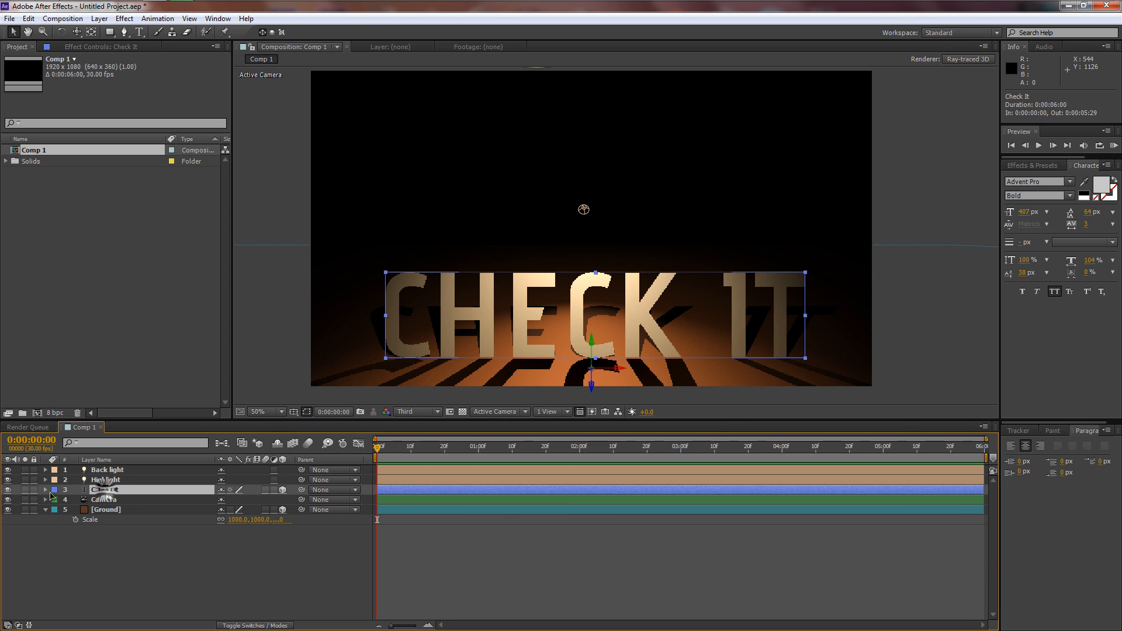
left_click(45, 490)
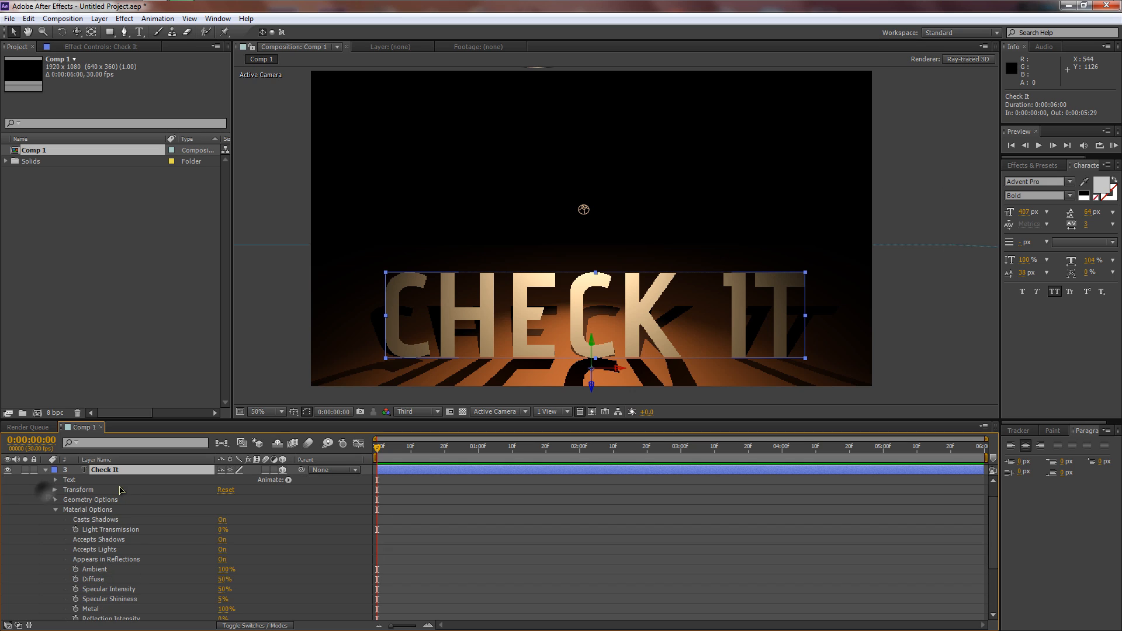
left_click(56, 512)
left_click(56, 520)
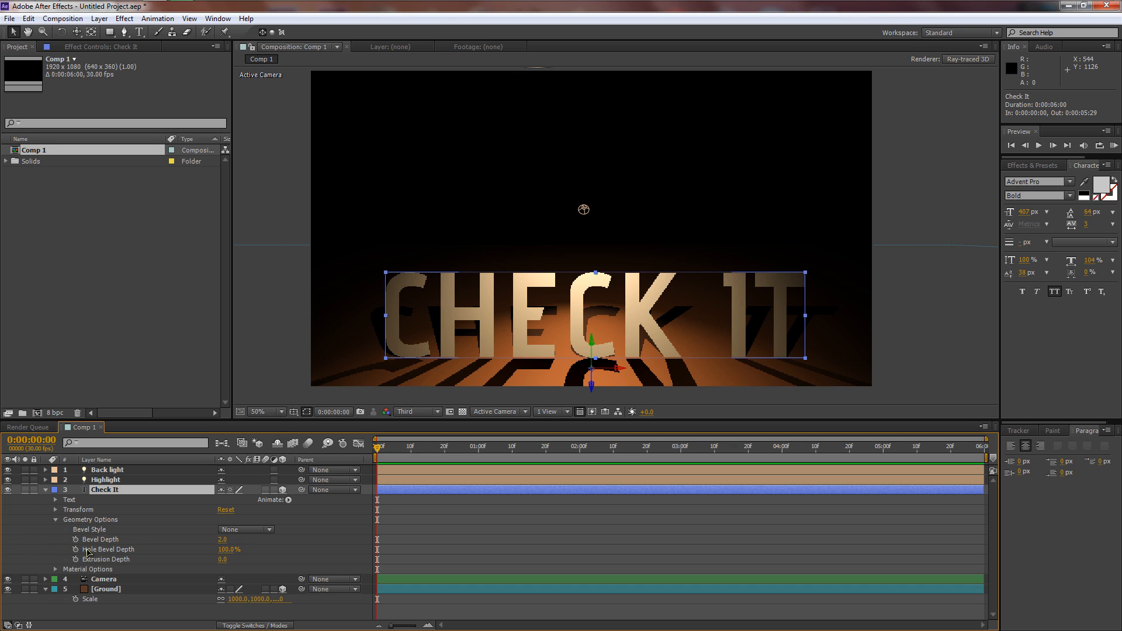
left_click(235, 533)
left_click(234, 579)
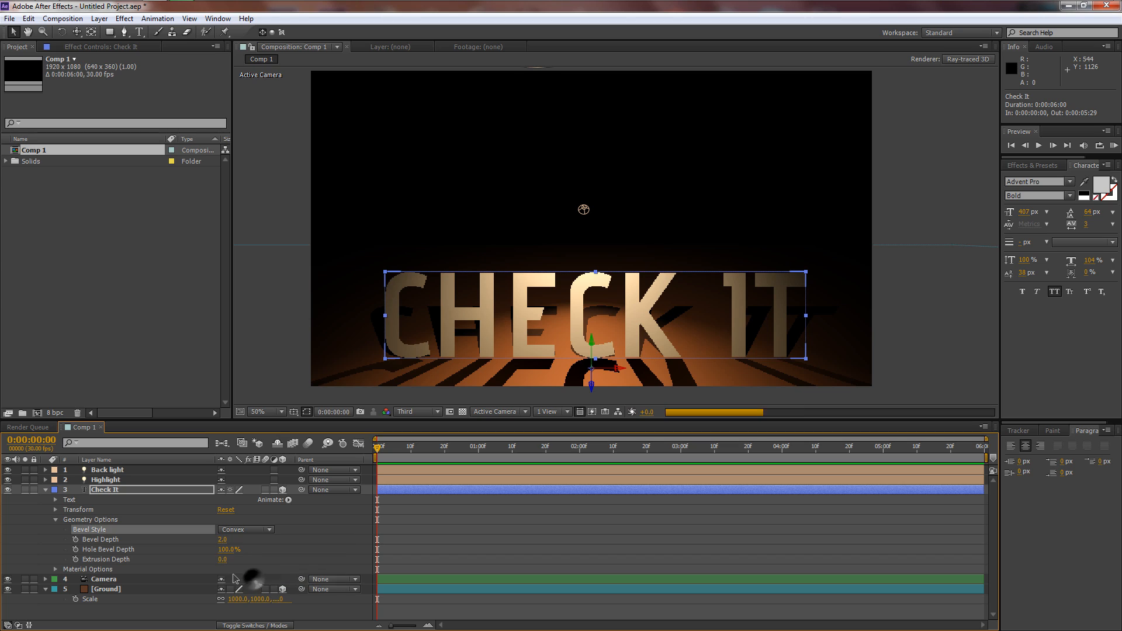
left_click(222, 539)
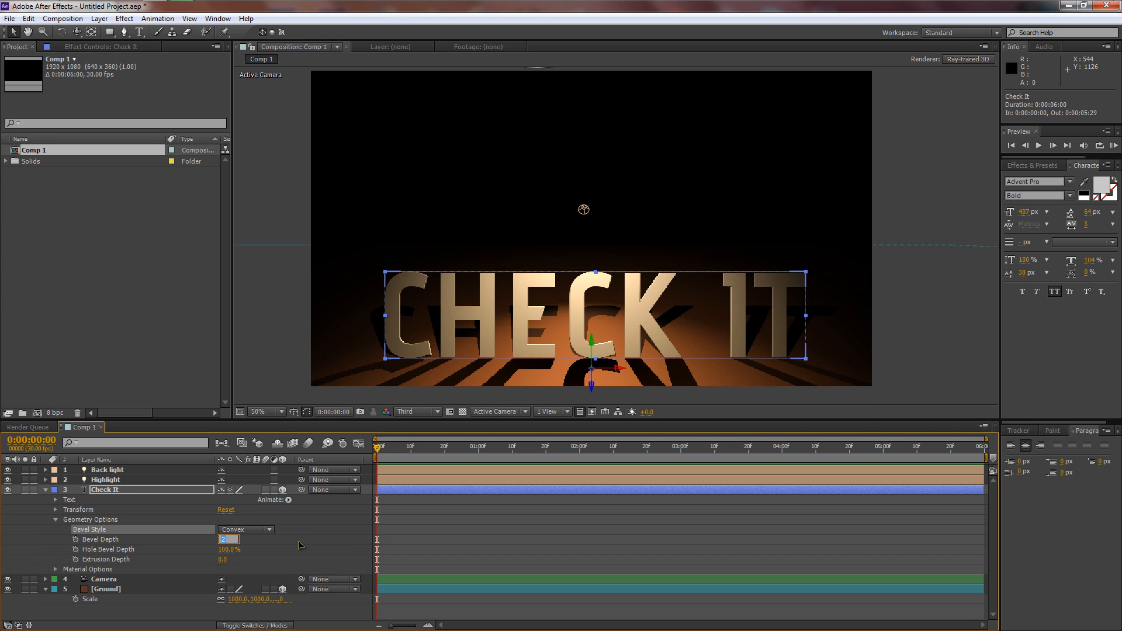
Set the Check It text's extrusion depth to 8.0 and collapse the layer's properties
left_click(123, 559)
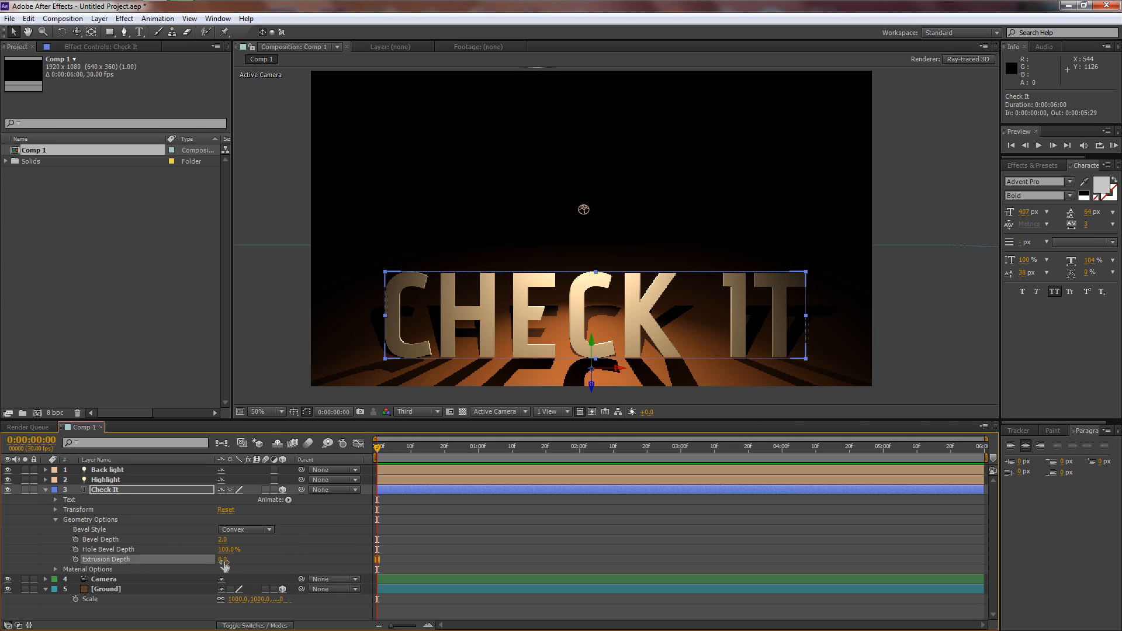
left_click_drag(222, 560, 225, 561)
left_click(699, 222)
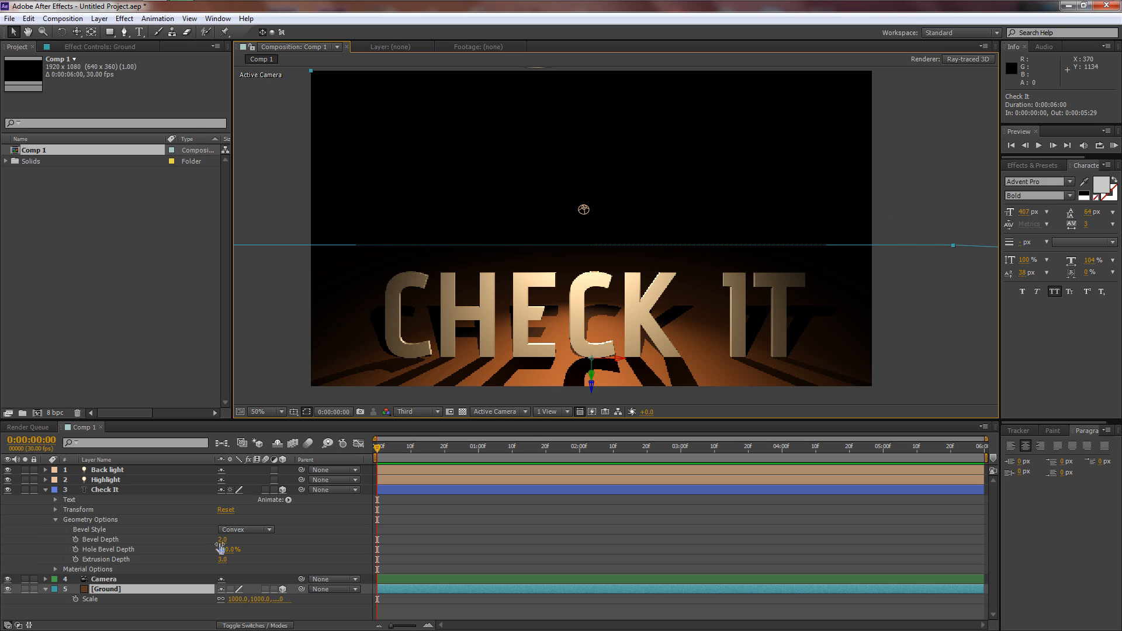
left_click_drag(222, 559, 224, 561)
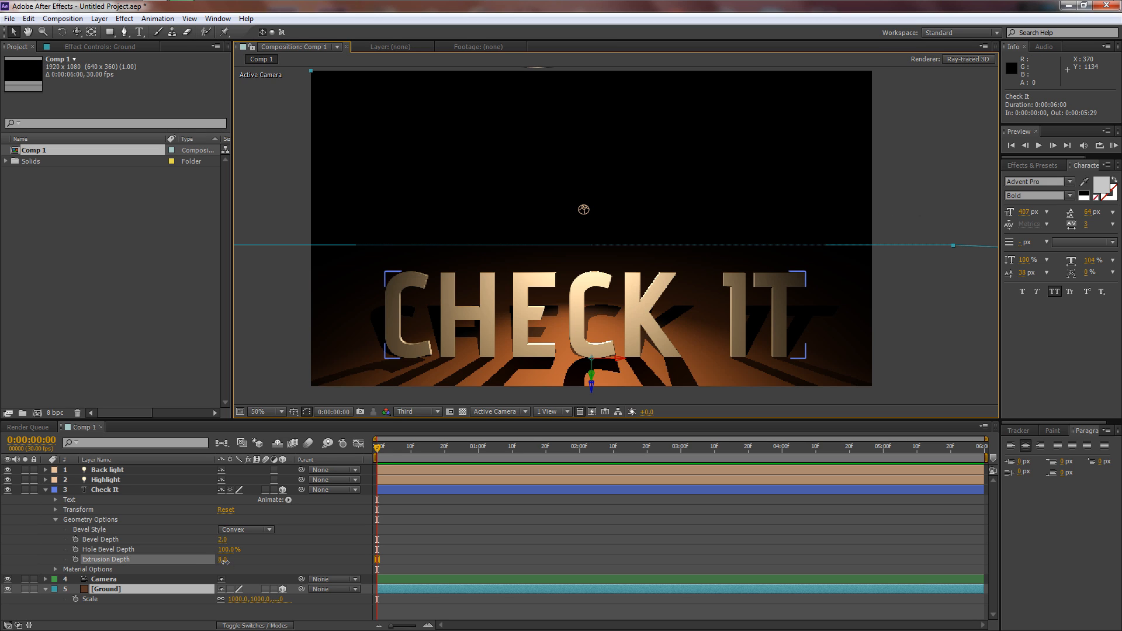
left_click(532, 338)
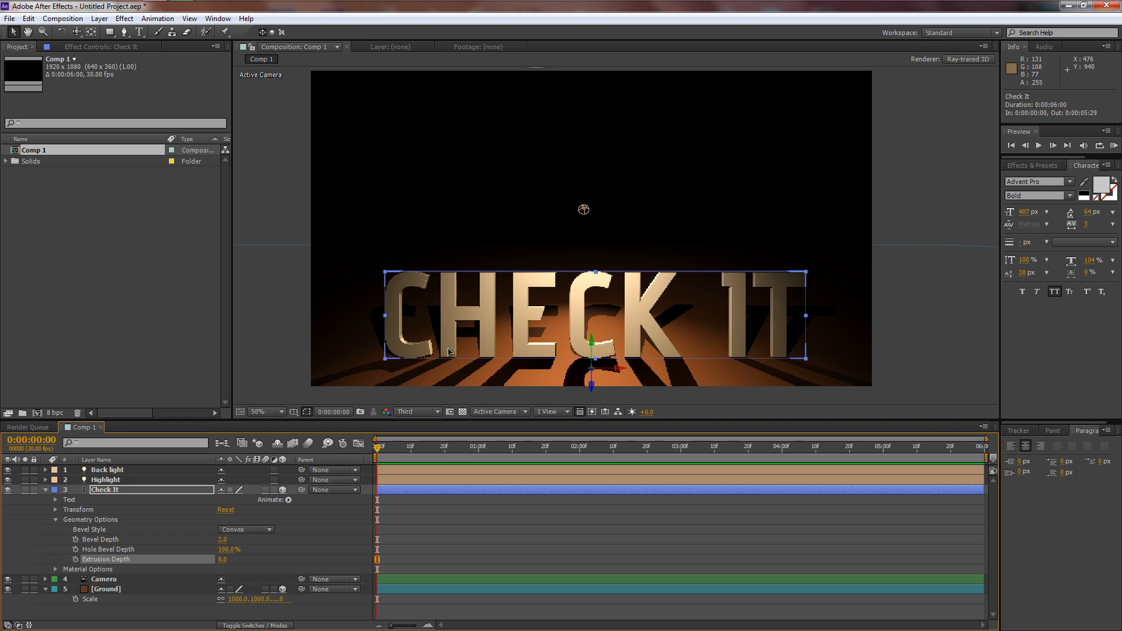
left_click(907, 272)
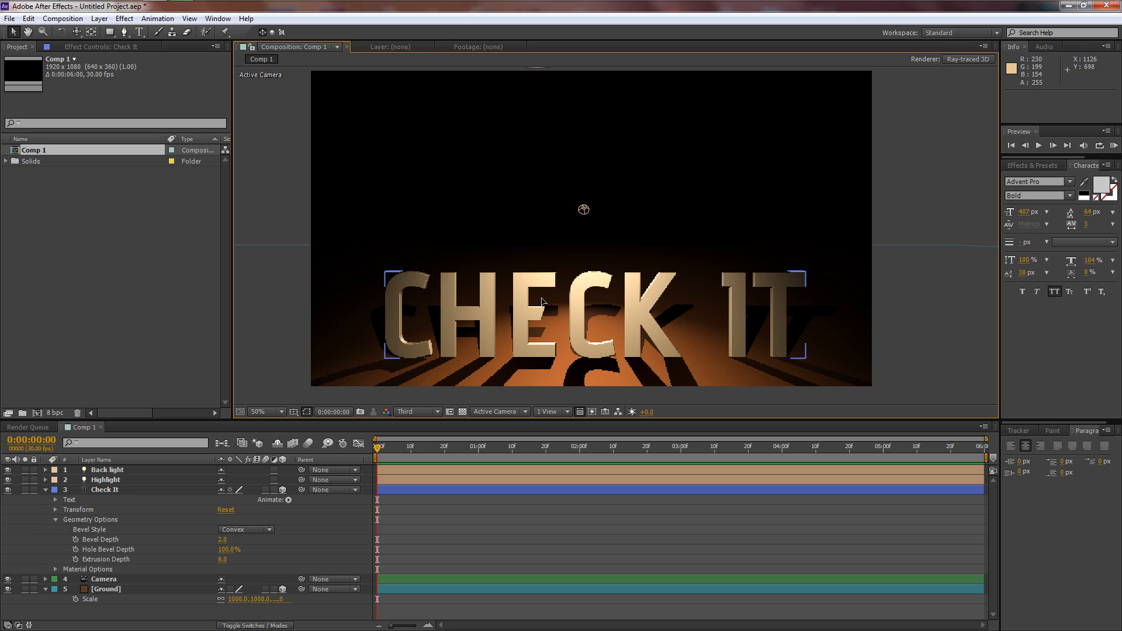
left_click(46, 491)
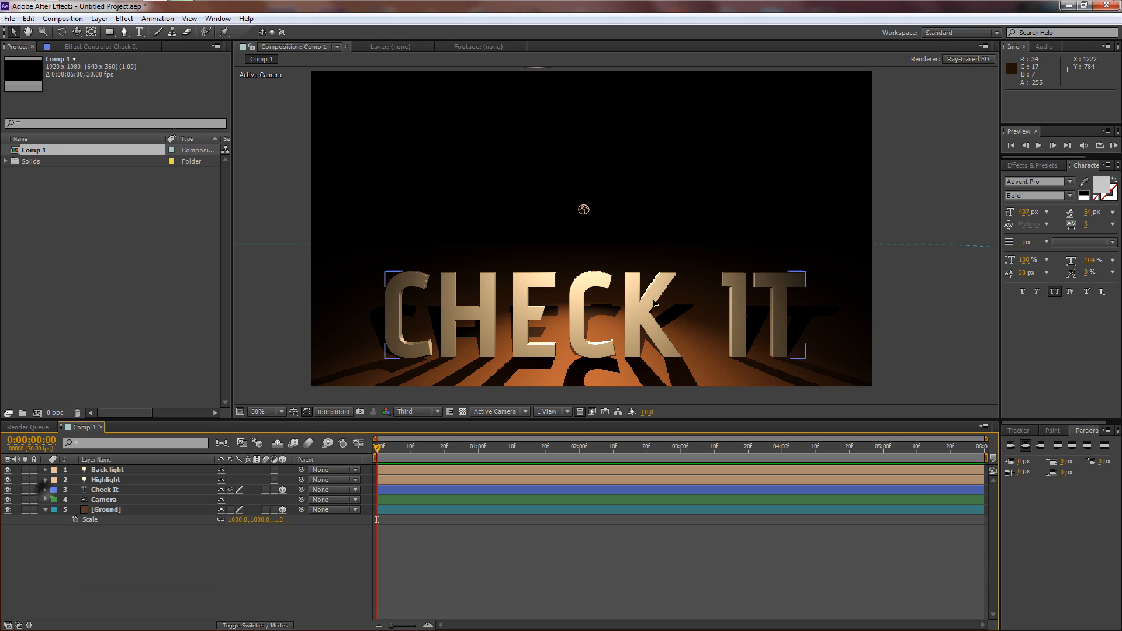
Orbit the Camera layer around the text to an angled, raised position of about 1132, 299, -743
left_click(103, 499)
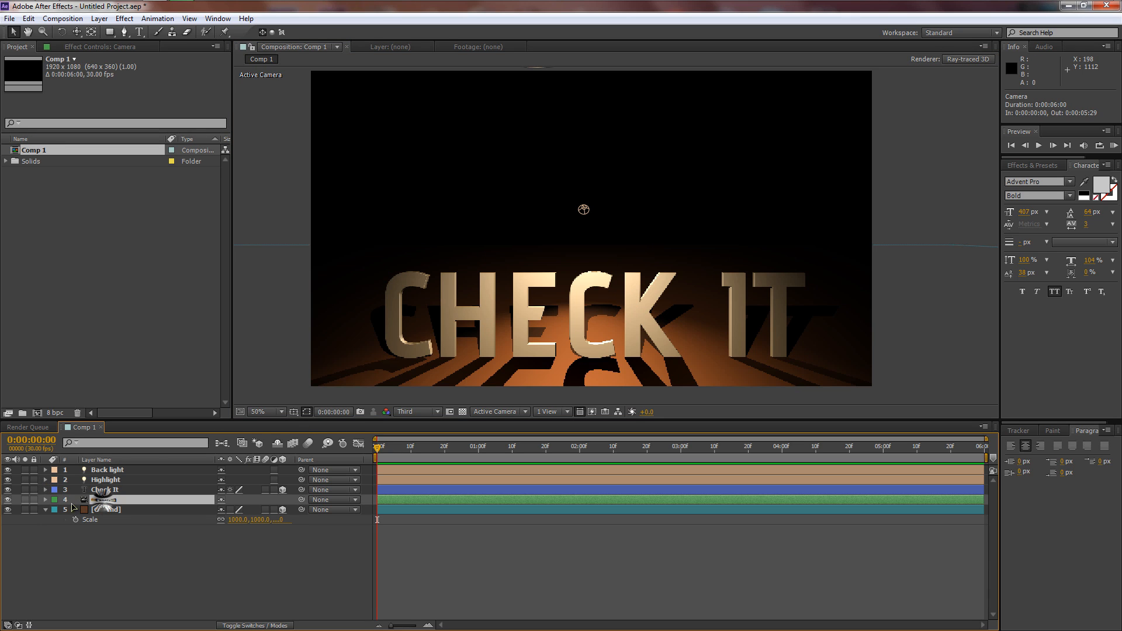
left_click(45, 500)
left_click(77, 31)
left_click(139, 58)
mouse_move(519, 238)
left_mouse_down()
mouse_move(539, 240)
mouse_move(513, 255)
left_mouse_up()
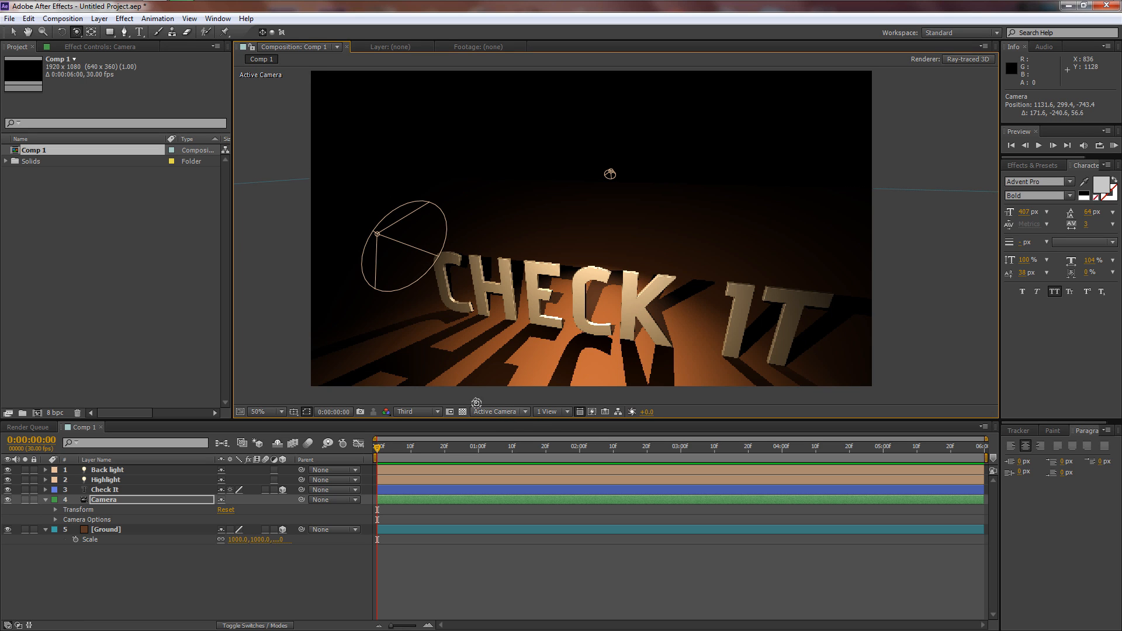
Track the camera in XY to bring the whole Check It title closer to the middle of the frame, and deselect the layer
left_click_drag(76, 32, 117, 58)
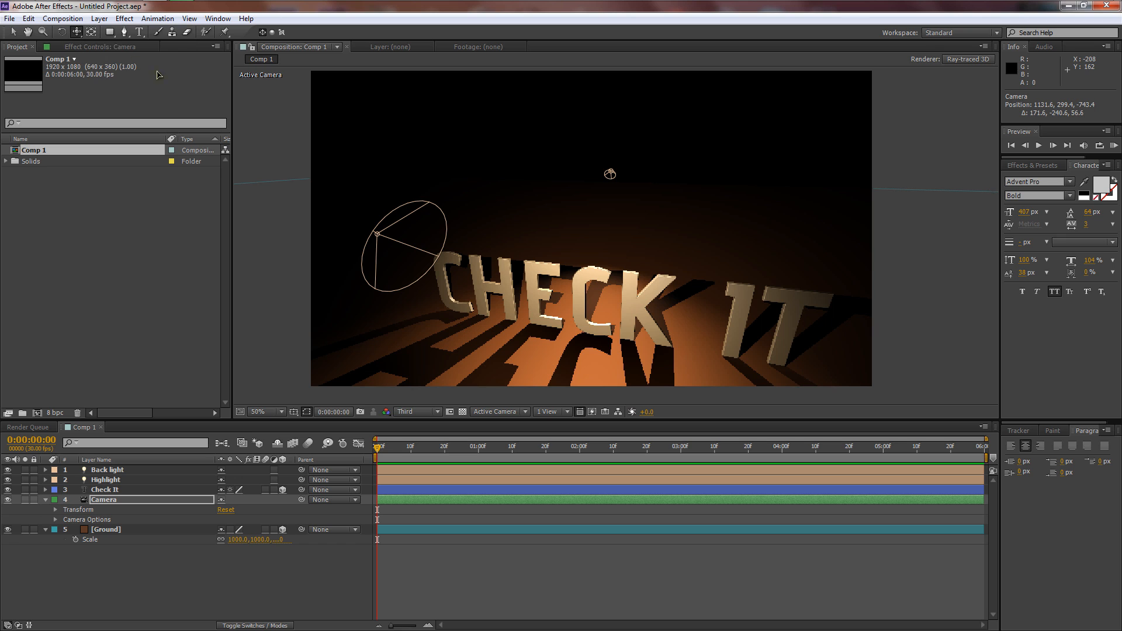
left_click_drag(542, 280, 484, 248)
mouse_move(555, 224)
left_mouse_down()
mouse_move(570, 232)
mouse_move(595, 213)
left_mouse_up()
left_click(242, 565)
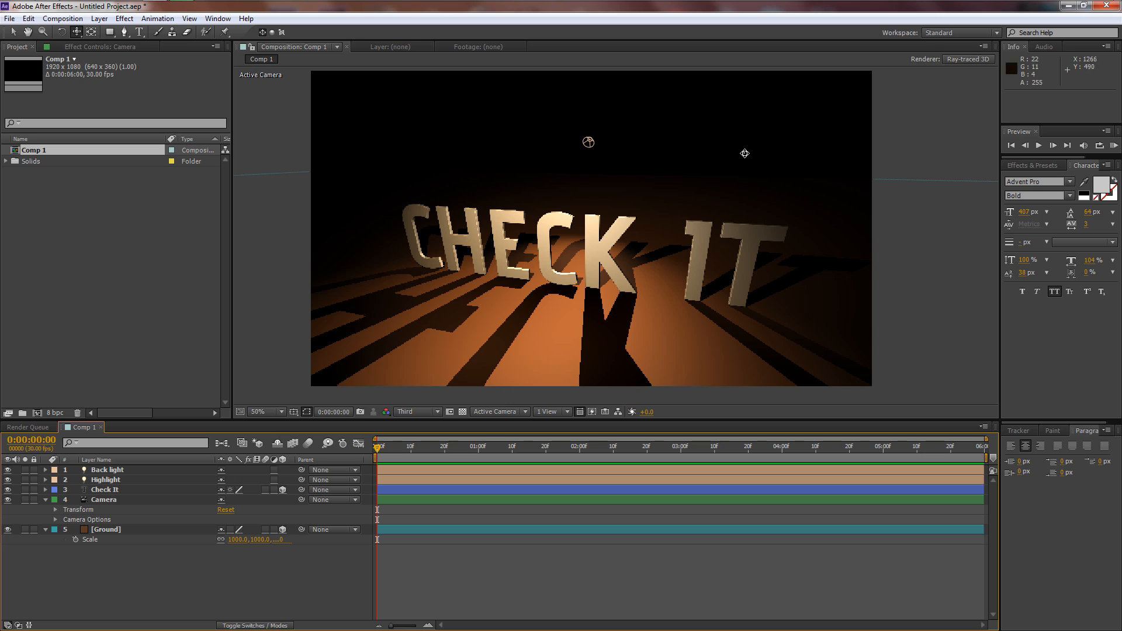
Raise the ray-tracing quality in the composition's Ray-traced 3D renderer options
left_click(965, 61)
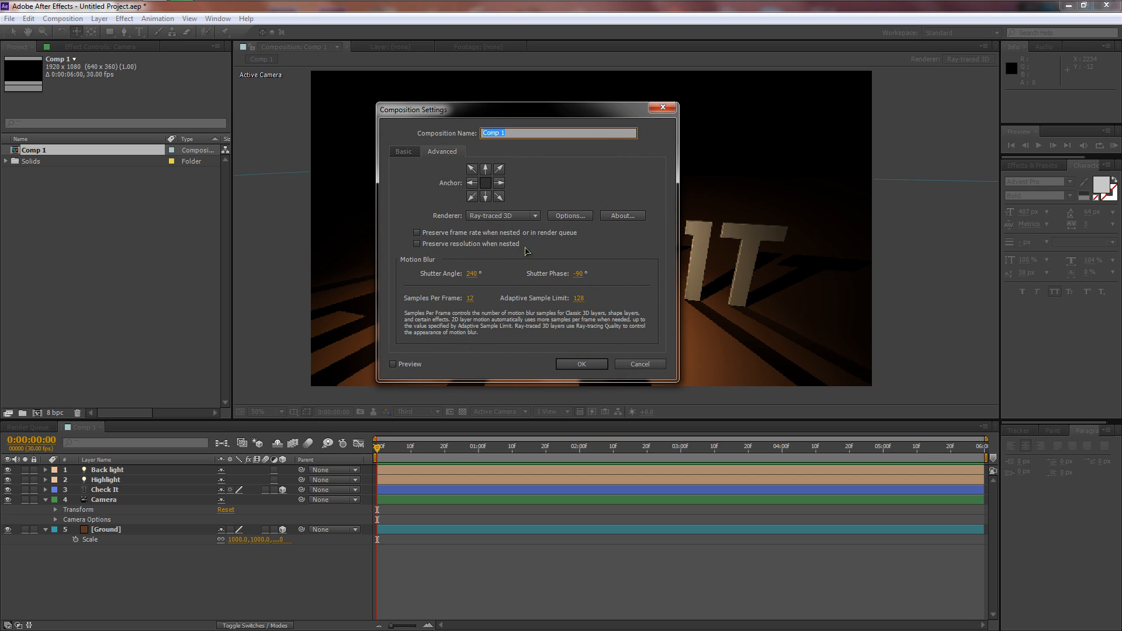
left_click(570, 217)
left_click_drag(538, 254, 543, 254)
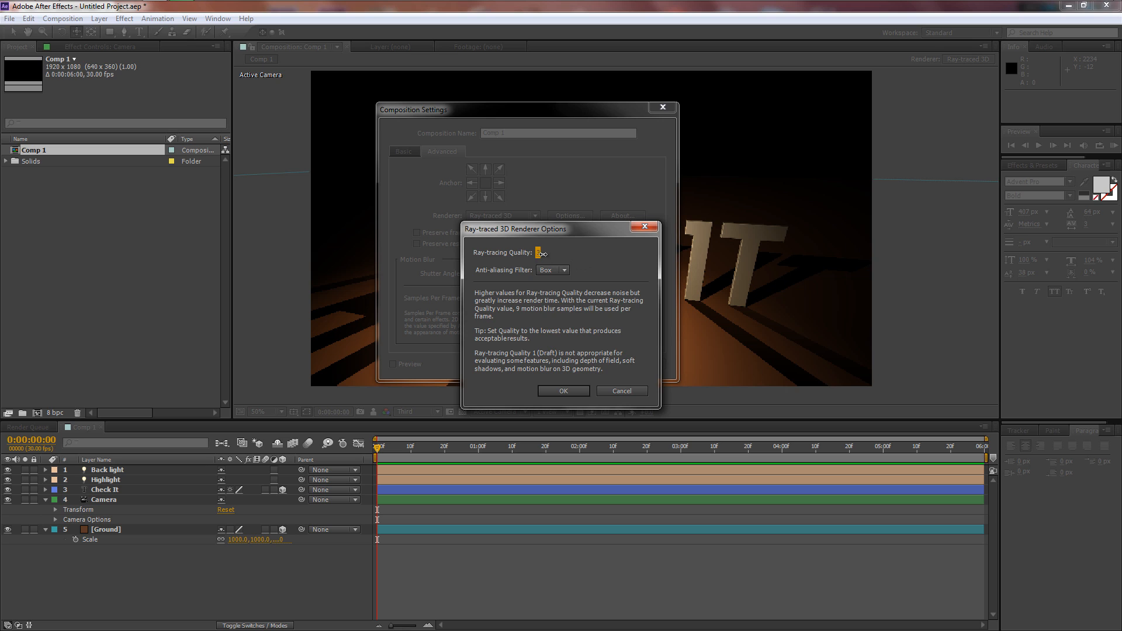
left_click(552, 391)
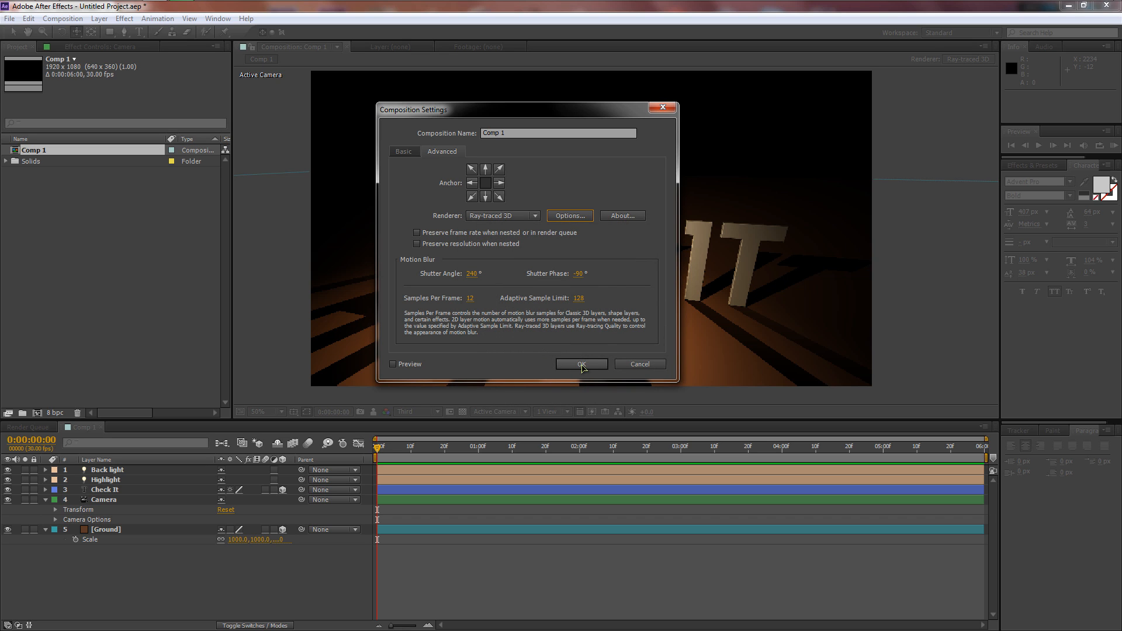
left_click(583, 364)
Set the preview resolution to Full and move the current time to 0:00:00:19 to render a soft-shadow preview
left_click(409, 412)
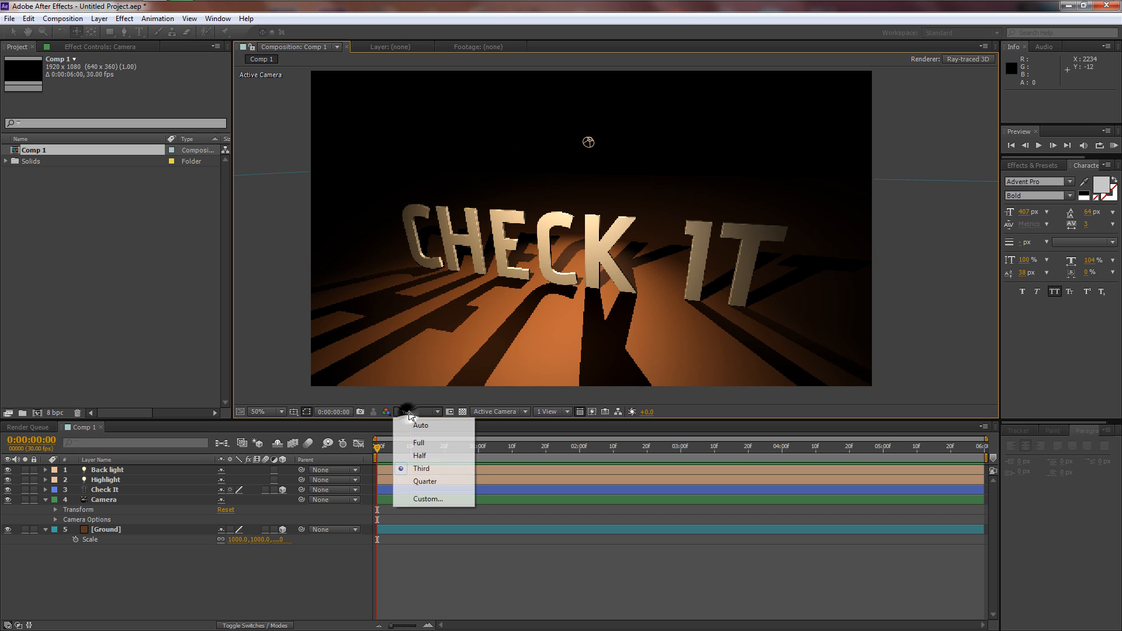
left_click(421, 446)
left_click(424, 448)
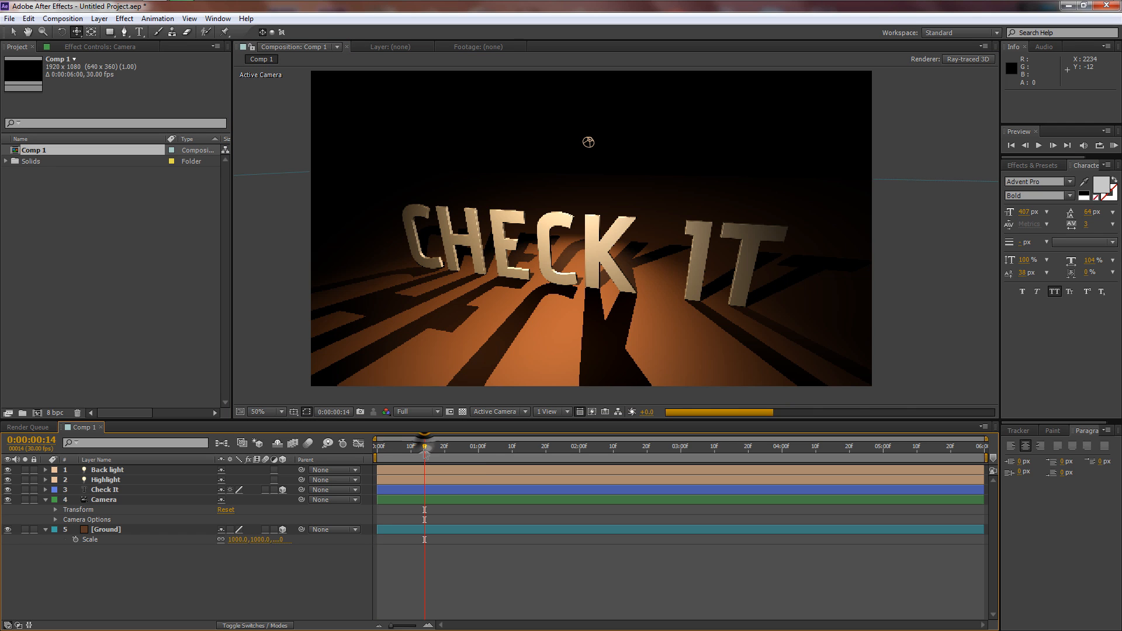
left_click_drag(425, 449, 442, 451)
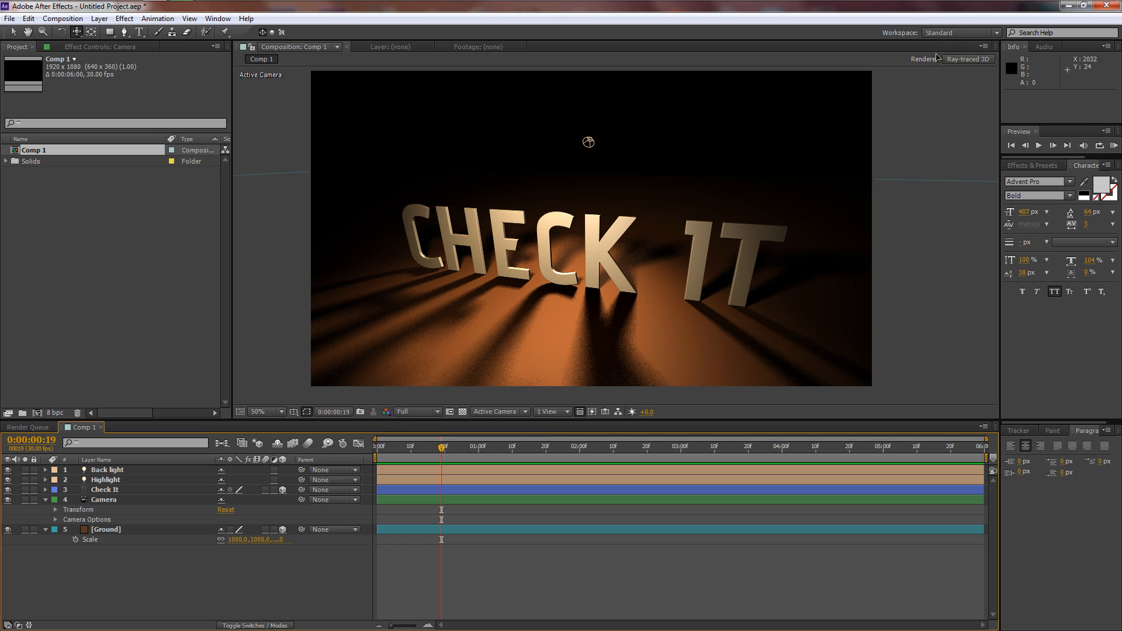
Lower the ray-tracing quality to draft level in the renderer options and set the preview resolution to Third
left_click(969, 58)
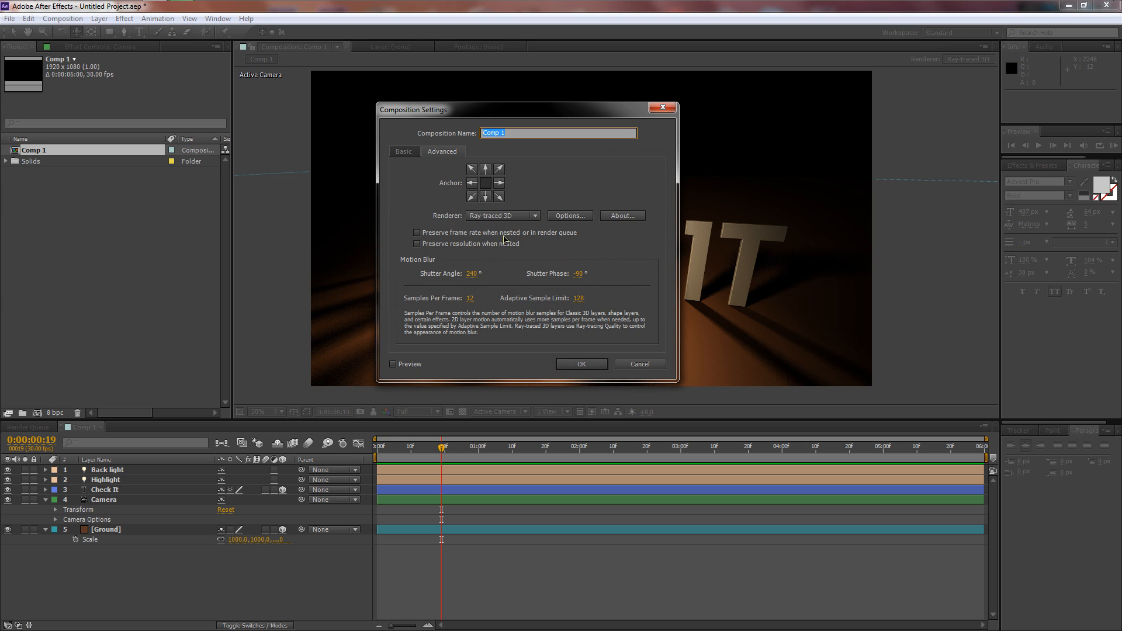
left_click(566, 216)
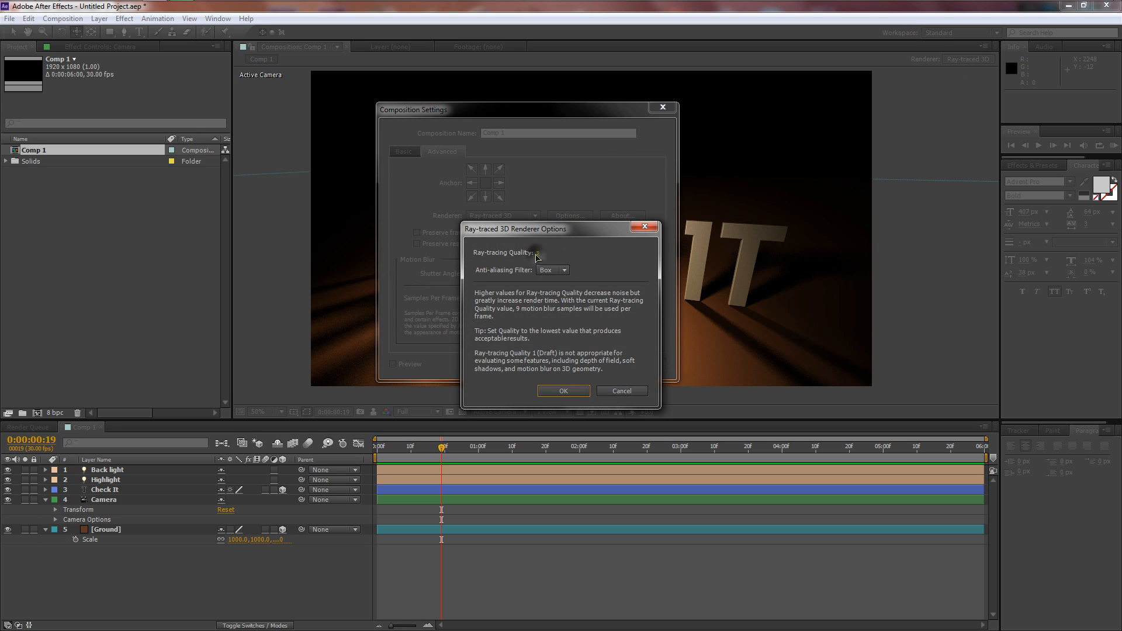
left_click_drag(538, 253, 457, 257)
left_click(564, 391)
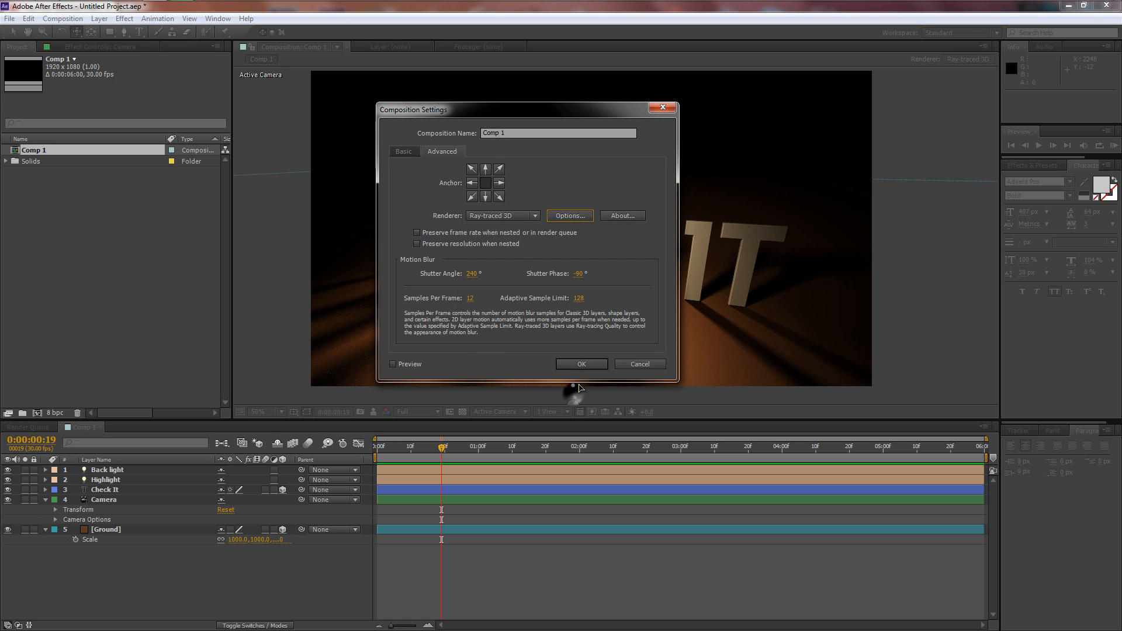
left_click(583, 362)
left_click(413, 412)
left_click(423, 469)
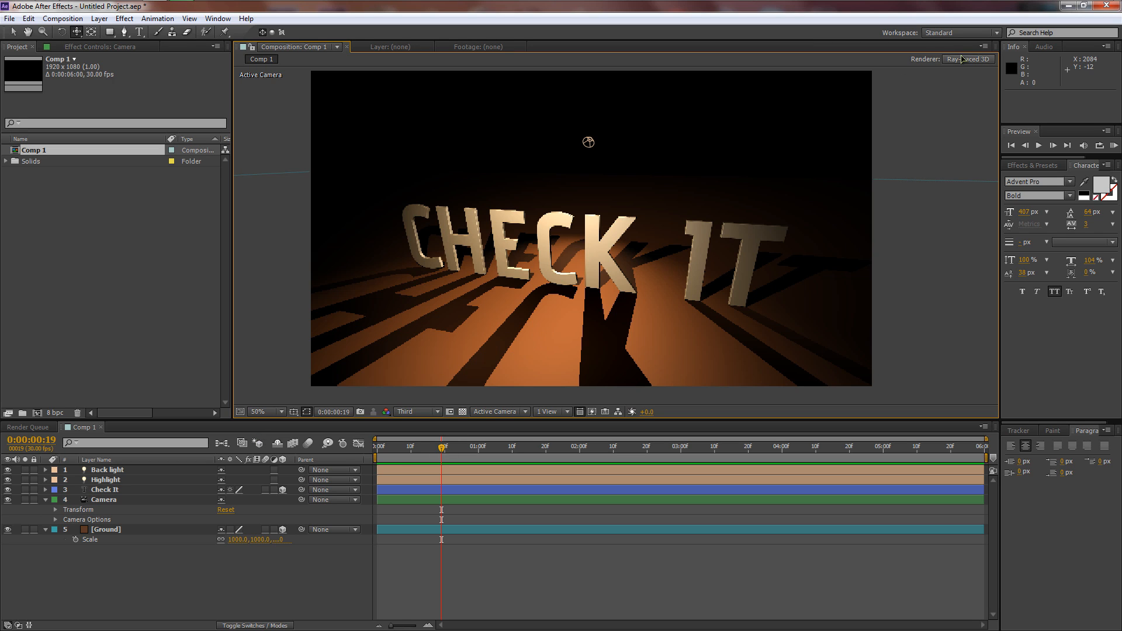
Set the Highlight light's intensity to 174%, narrow its cone angle slightly and adjust its shadow darkness
left_click(129, 480)
scroll(552, 239, "down", 2)
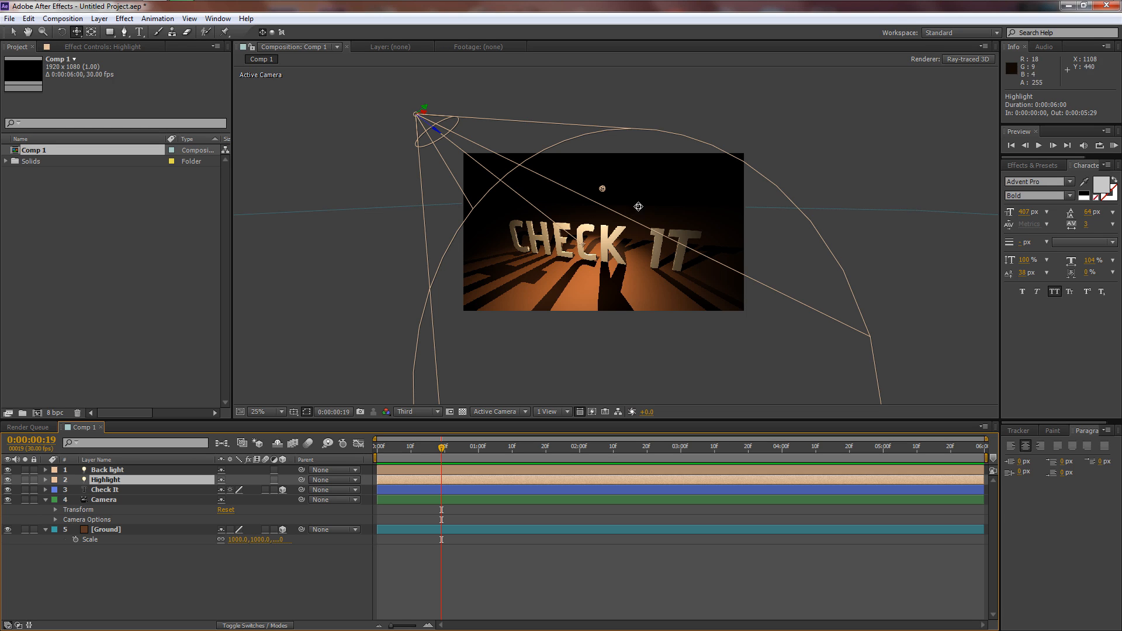
double_click(154, 483)
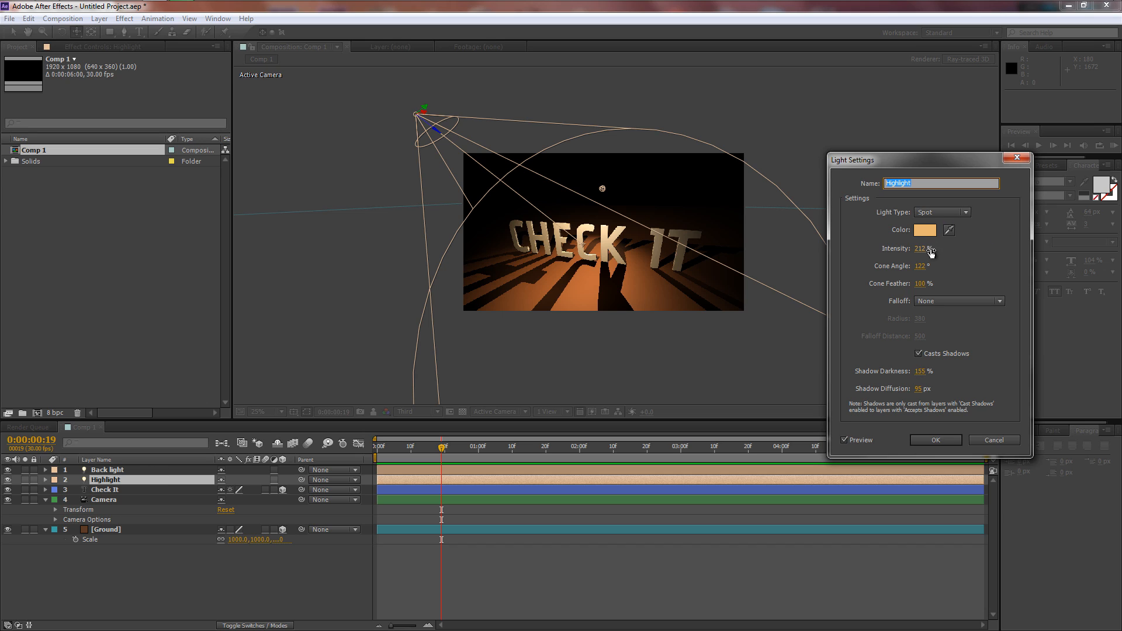
mouse_move(924, 253)
left_mouse_down()
mouse_move(908, 256)
mouse_move(921, 273)
left_mouse_up()
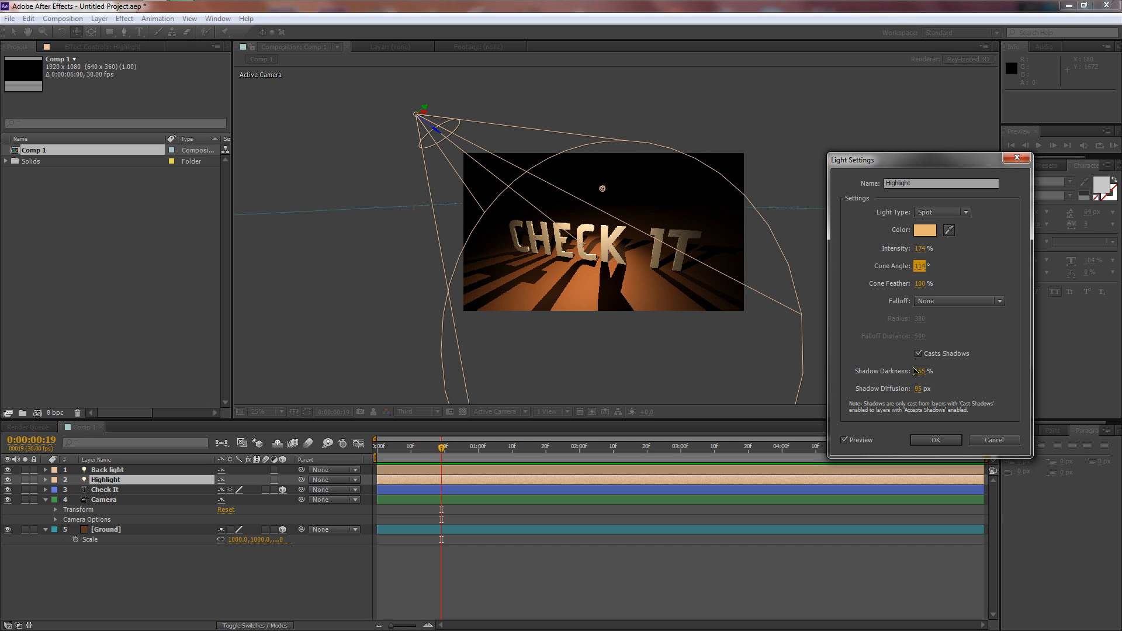
mouse_move(916, 377)
left_mouse_down()
mouse_move(879, 376)
mouse_move(952, 390)
mouse_move(911, 373)
left_mouse_up()
left_click(936, 440)
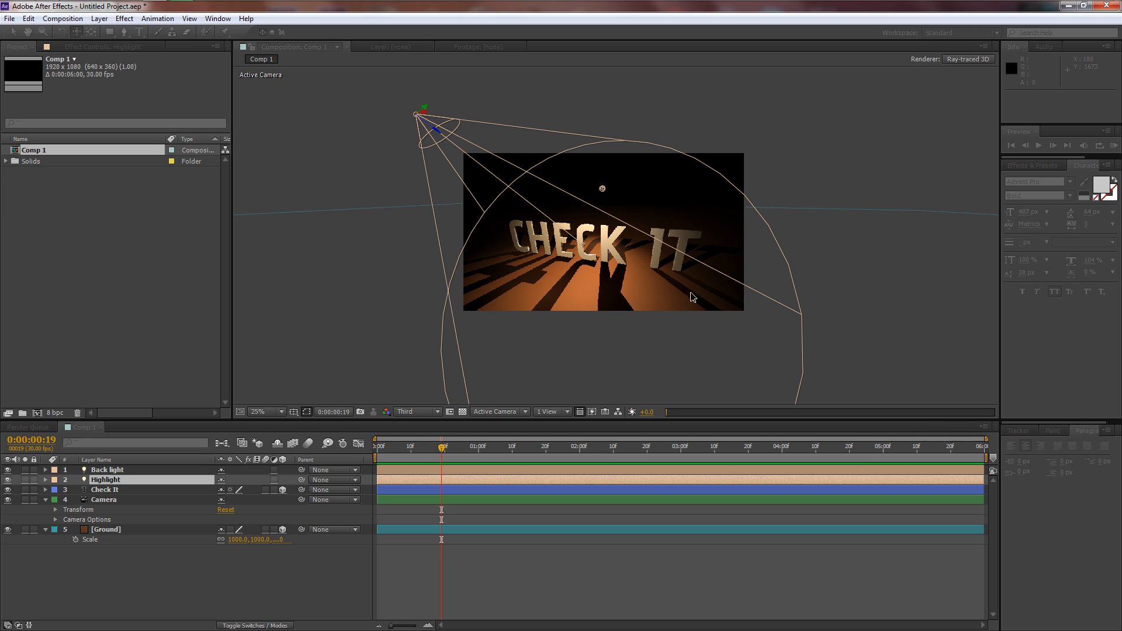
key("period")
key("period")
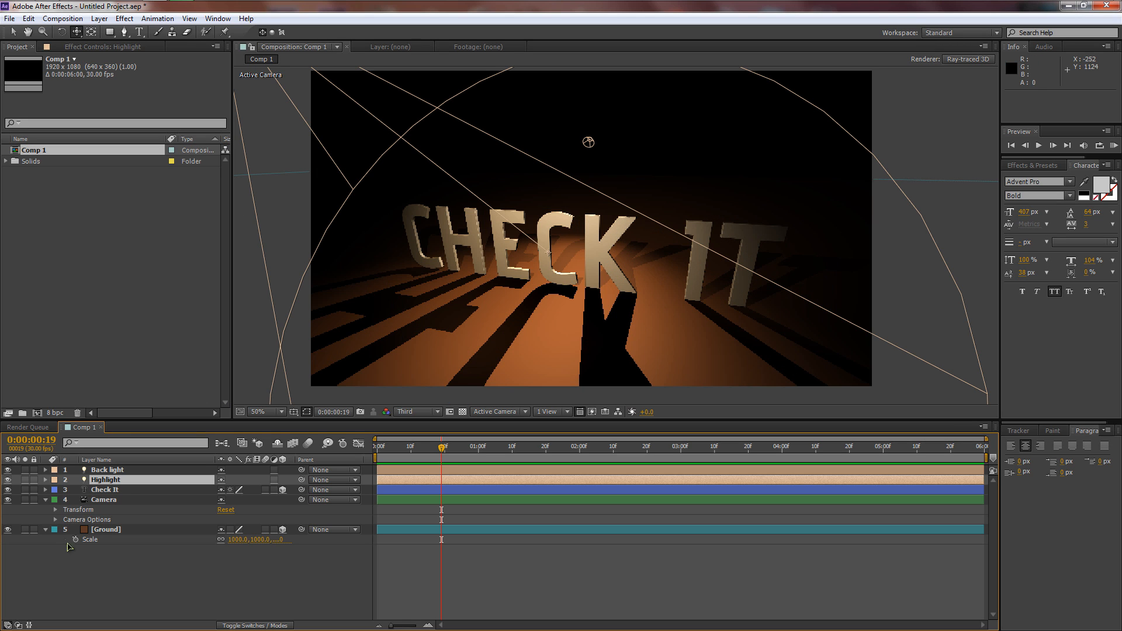
In the Left view, move the Highlight light to about 919, 262, -489 and its point of interest to about 927, 798, -4, and return to Active Camera
left_click(522, 413)
left_click(497, 473)
left_click(761, 175)
left_click_drag(763, 170, 751, 153)
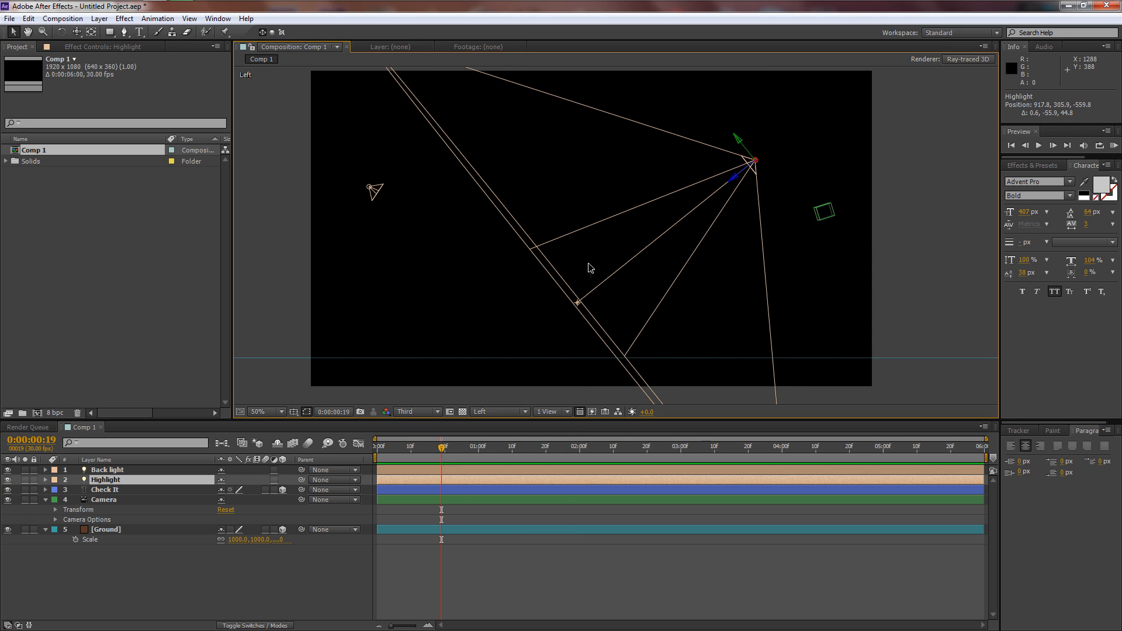
left_click_drag(579, 305, 586, 311)
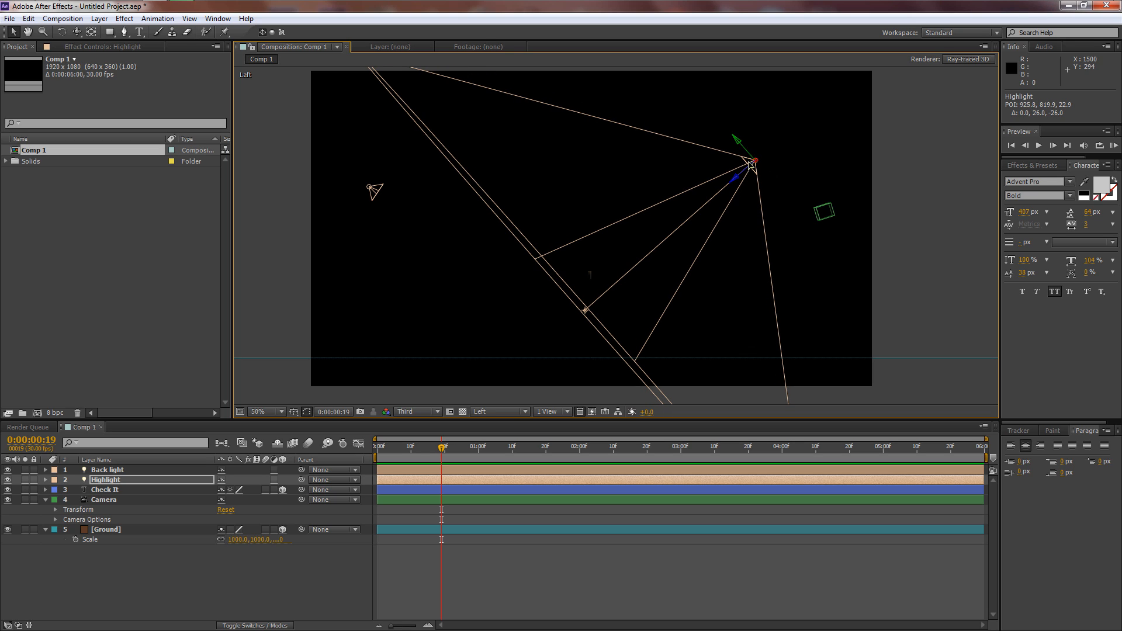
left_click_drag(740, 181, 720, 168)
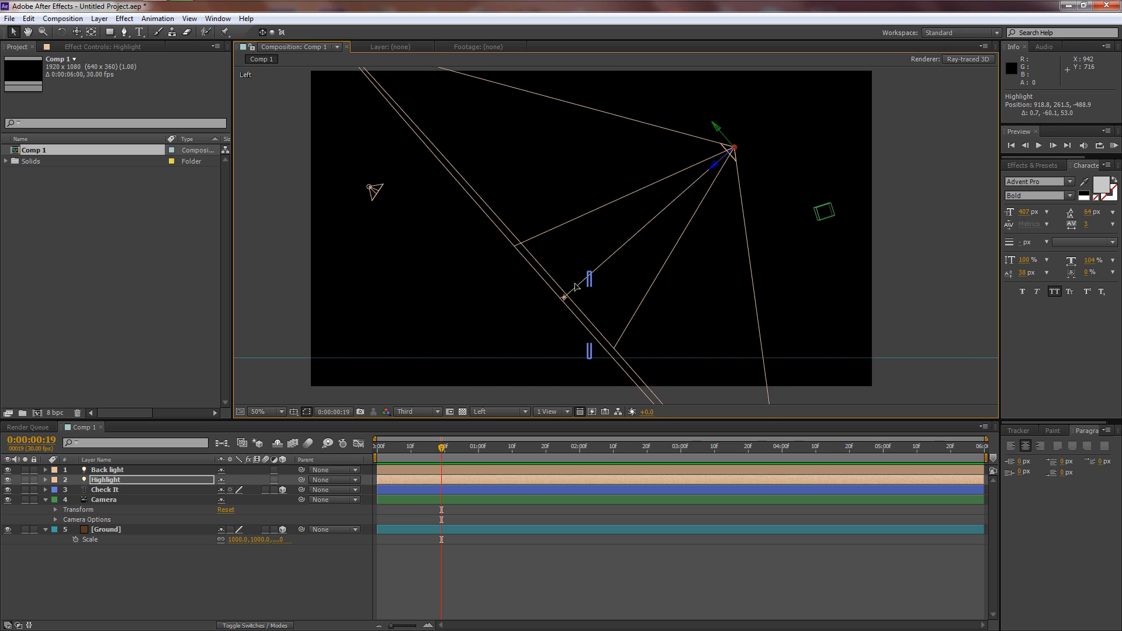
left_click_drag(565, 299, 594, 305)
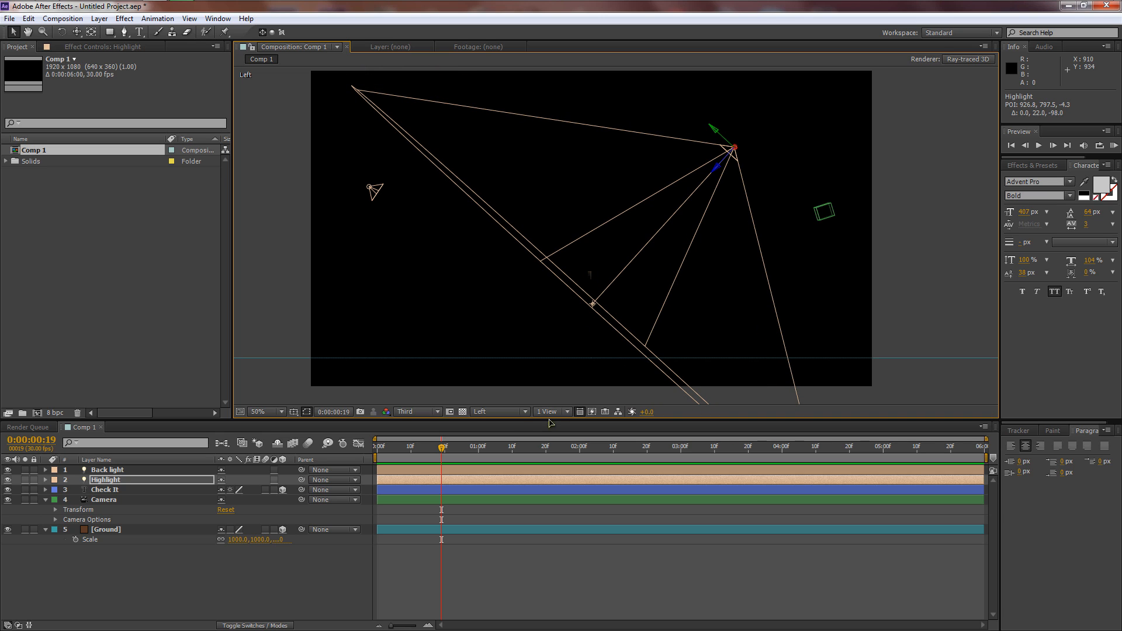
left_click(414, 413)
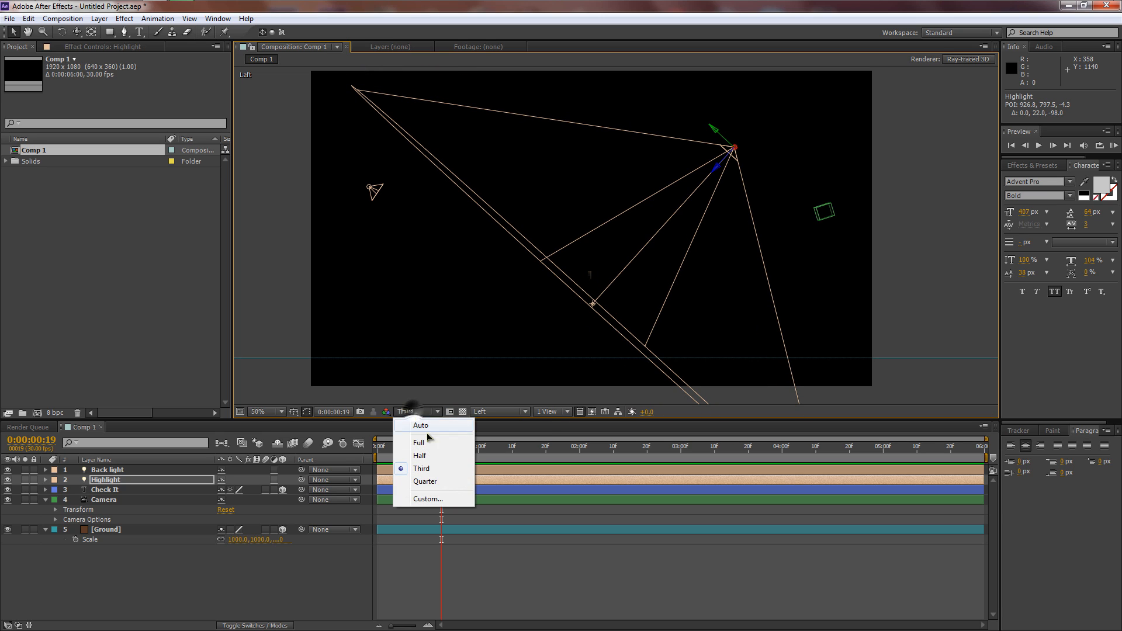
left_click(494, 412)
left_click(500, 426)
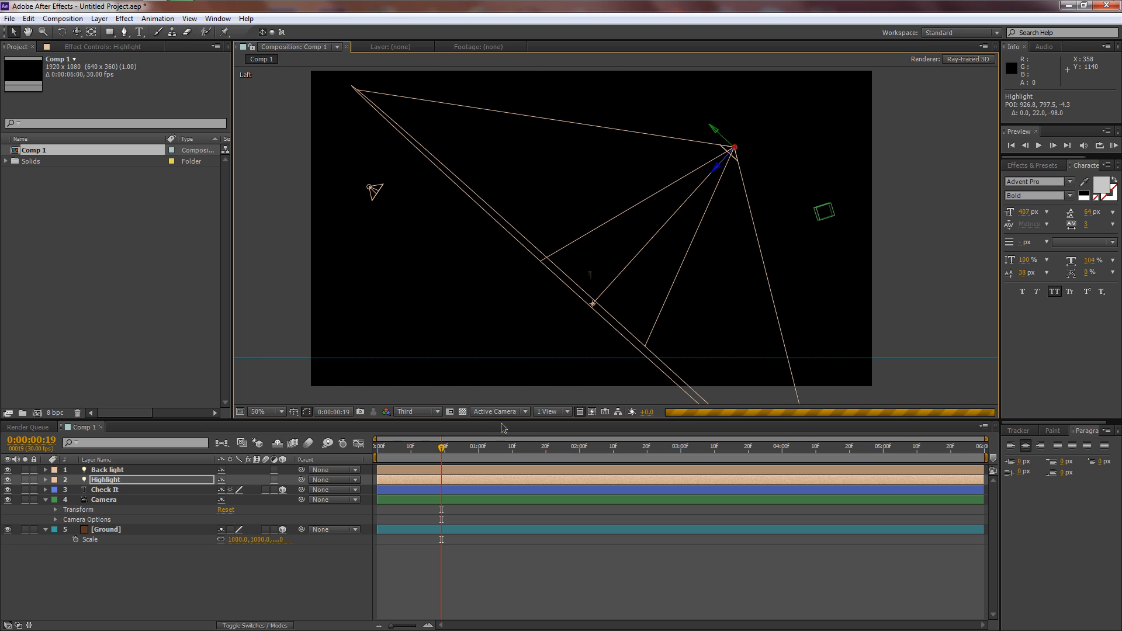
left_click(894, 142)
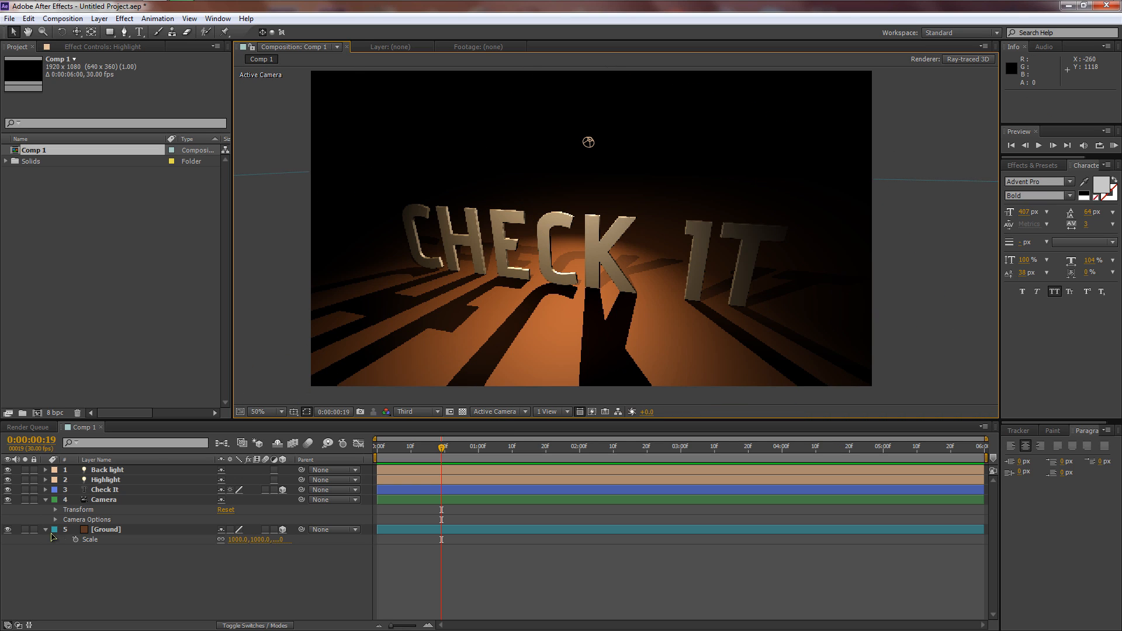
Set the Back light's color to pale cream, intensity to 203%, shadow darkness to 69% and shadow diffusion to 117 px
left_click(123, 471)
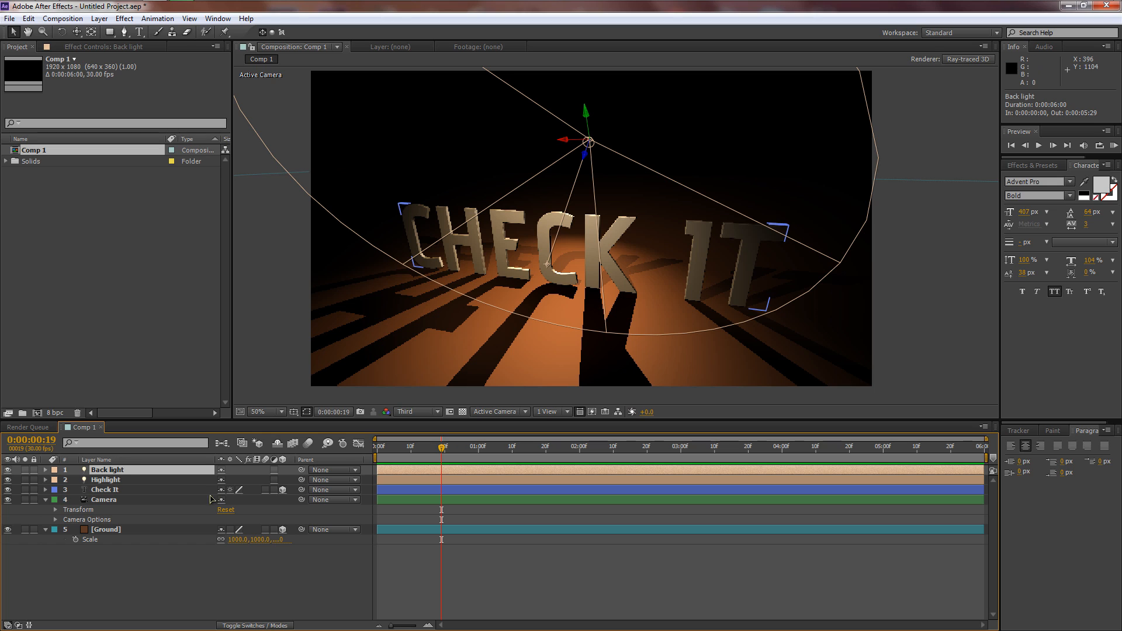
double_click(170, 470)
left_click_drag(923, 375, 884, 391)
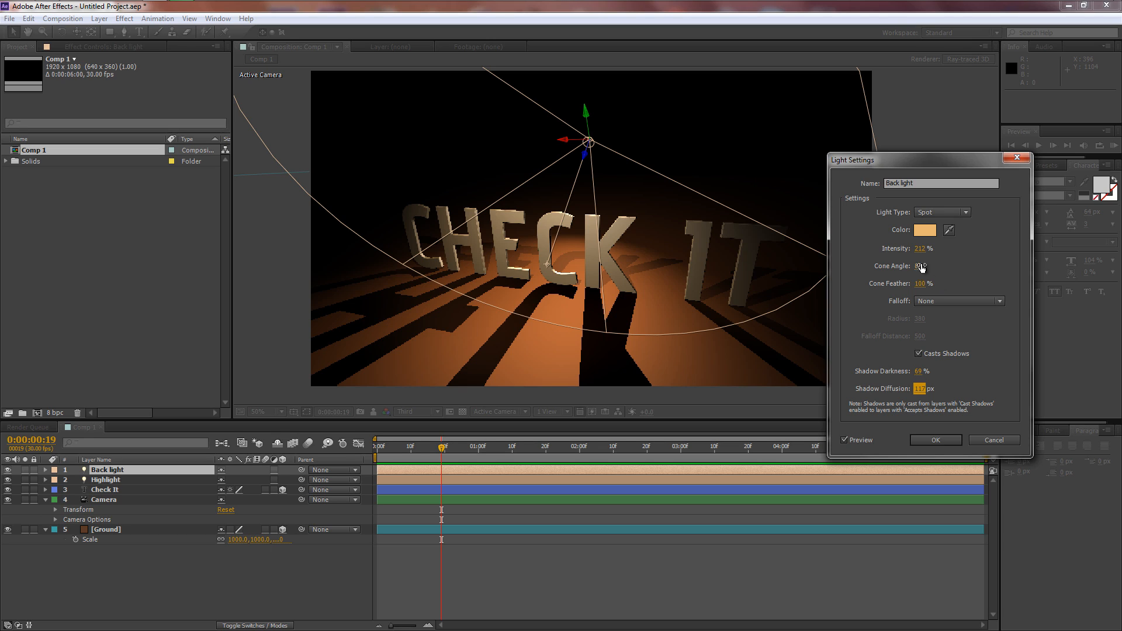
left_click_drag(922, 252, 917, 251)
left_click(924, 230)
left_click_drag(485, 404, 441, 370)
left_click(653, 379)
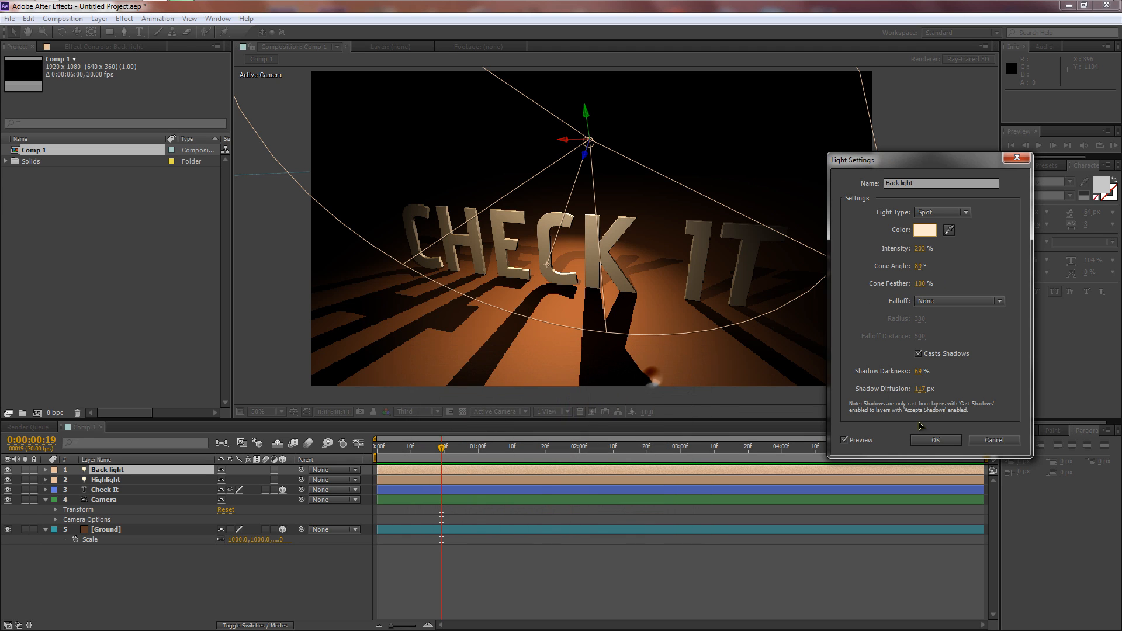
left_click(936, 439)
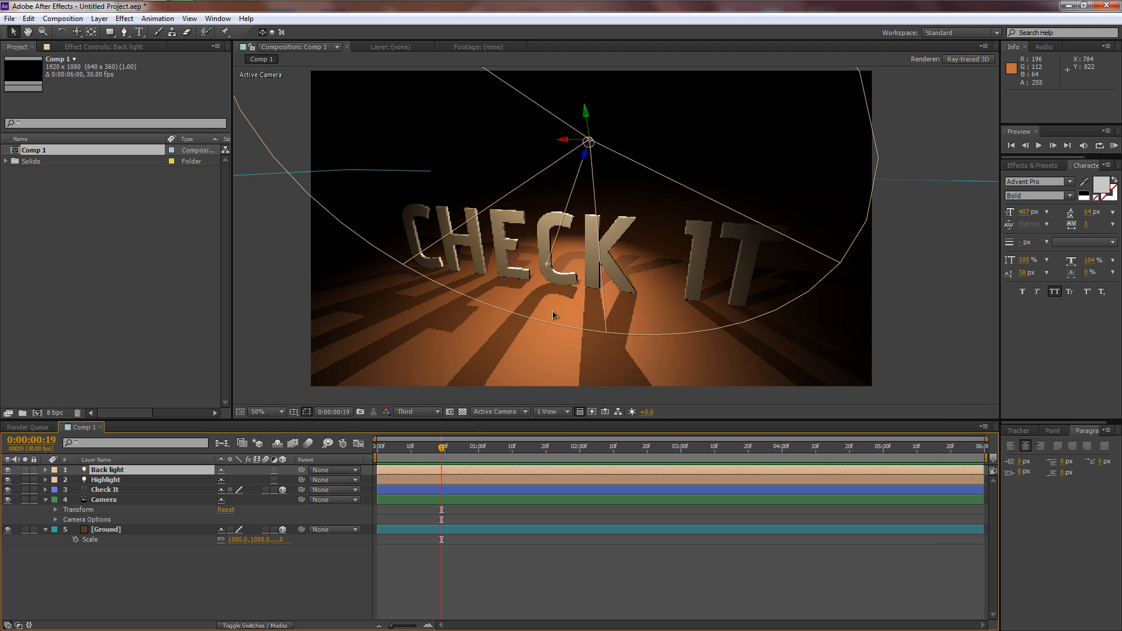
Widen the Back light's cone angle strongly so the light spreads across the ground on both sides of the title
double_click(120, 471)
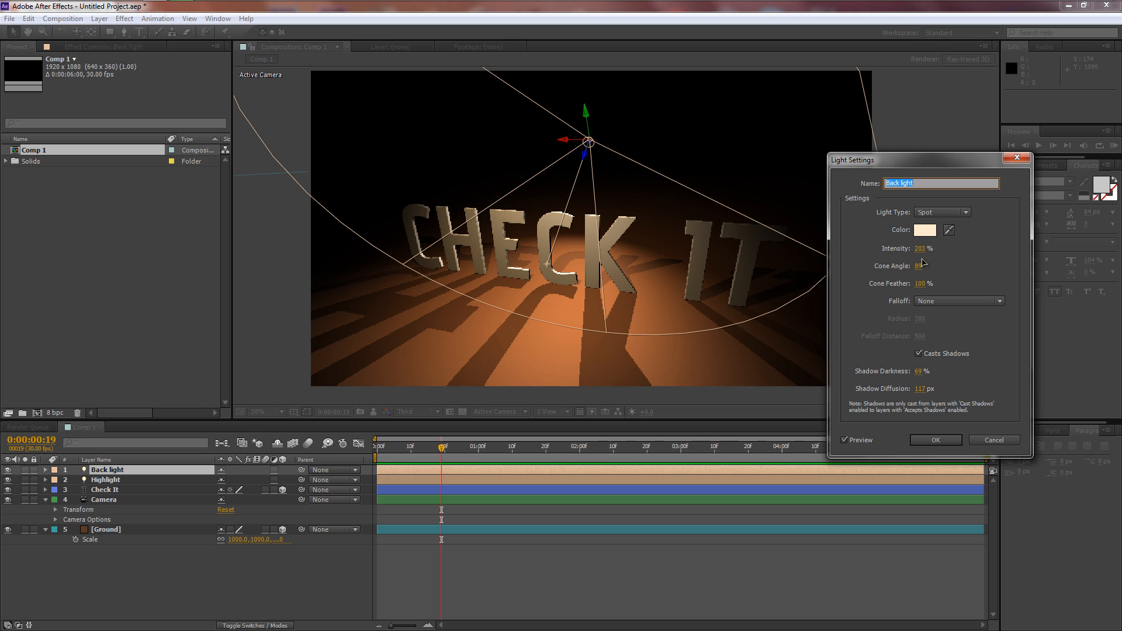
left_click_drag(916, 270, 924, 271)
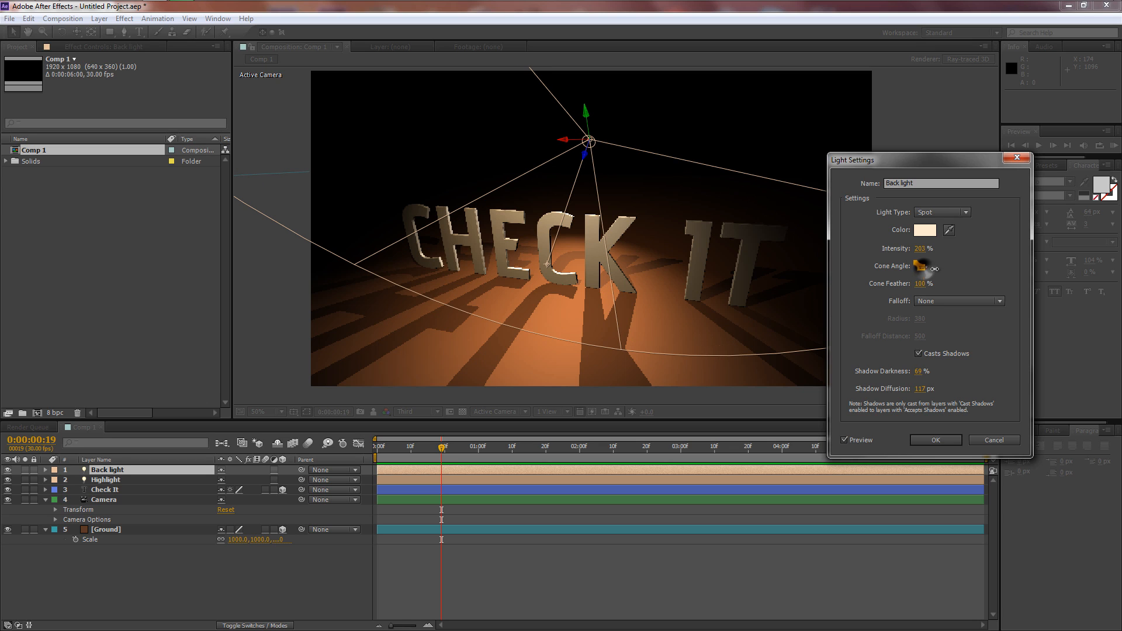
left_click(937, 439)
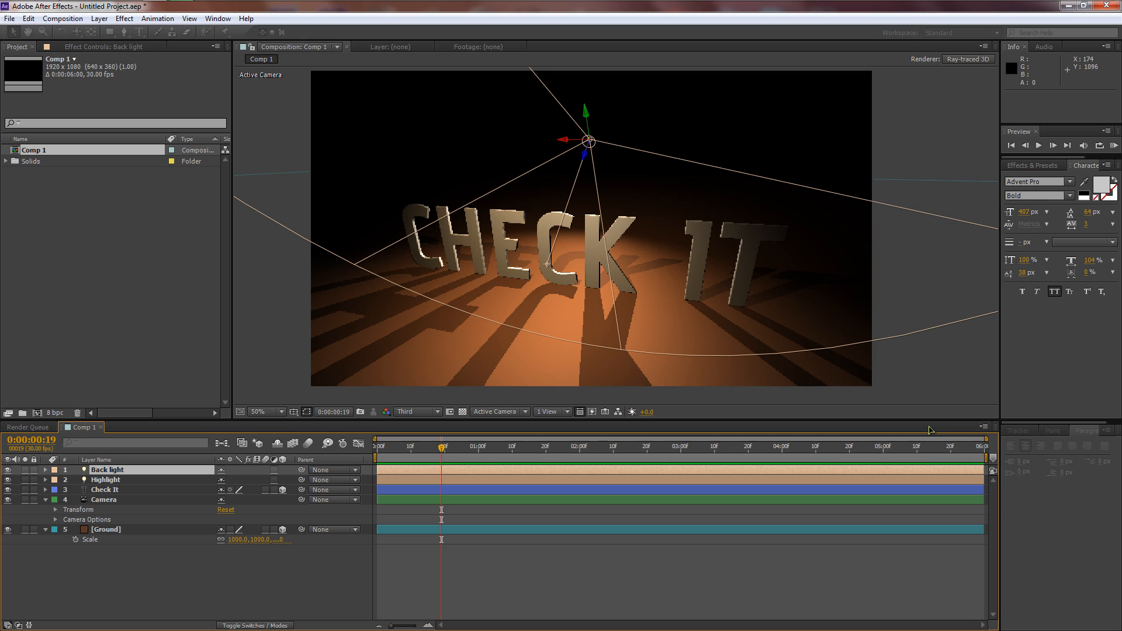
double_click(117, 475)
left_click_drag(919, 267, 970, 267)
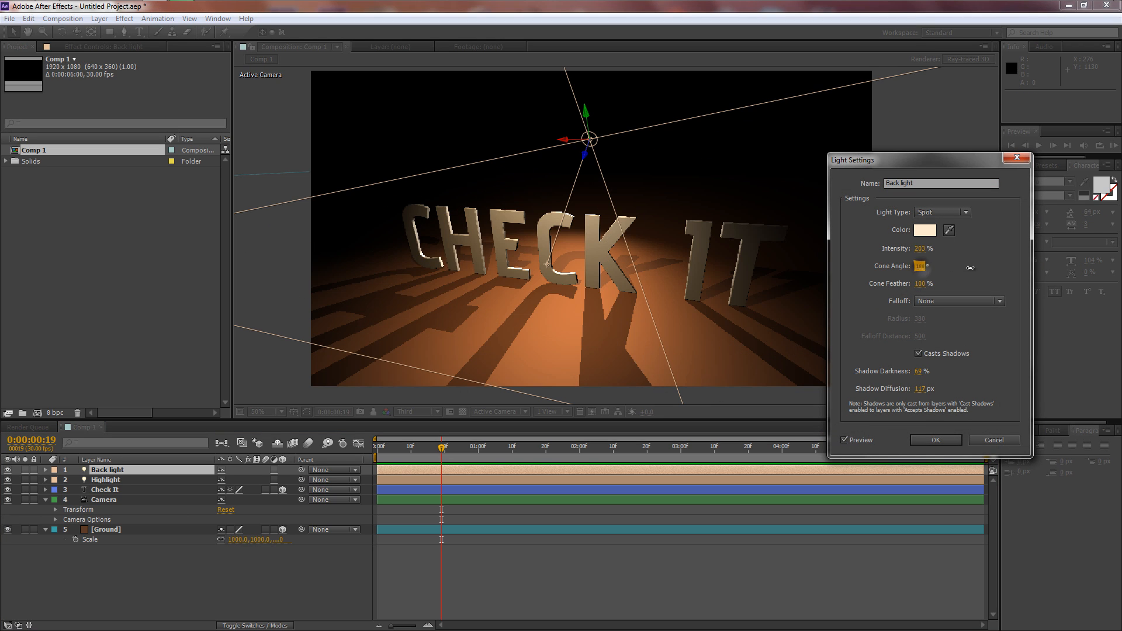
left_click(936, 440)
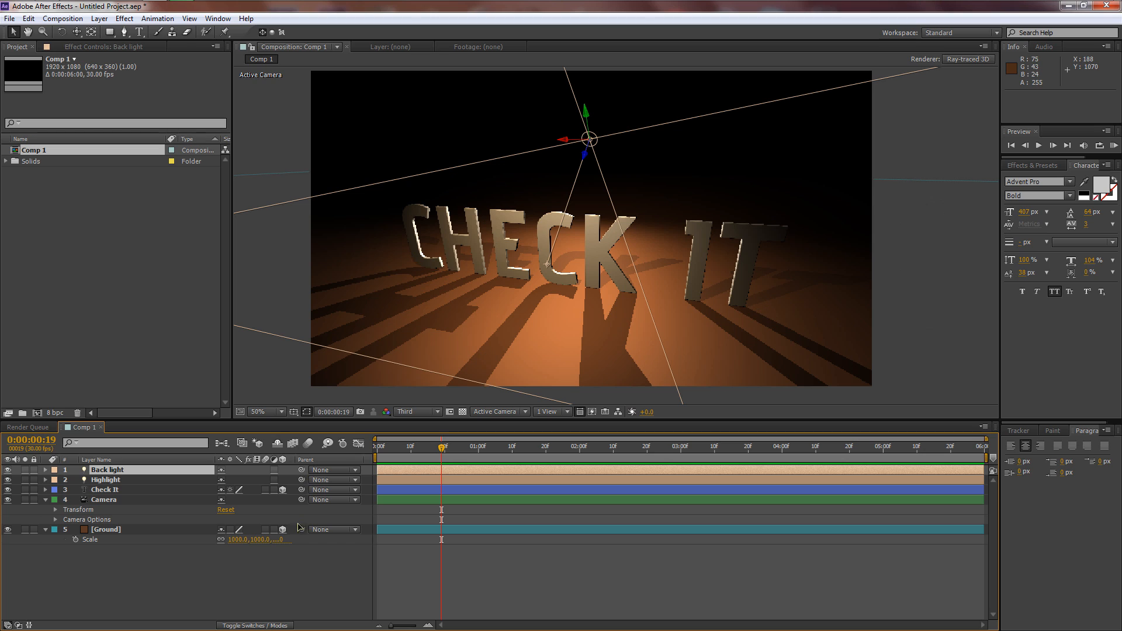
In the Left view, raise the Back light closer to the text and move its point of interest to about 914, 834, 22
left_click(500, 412)
left_click(497, 474)
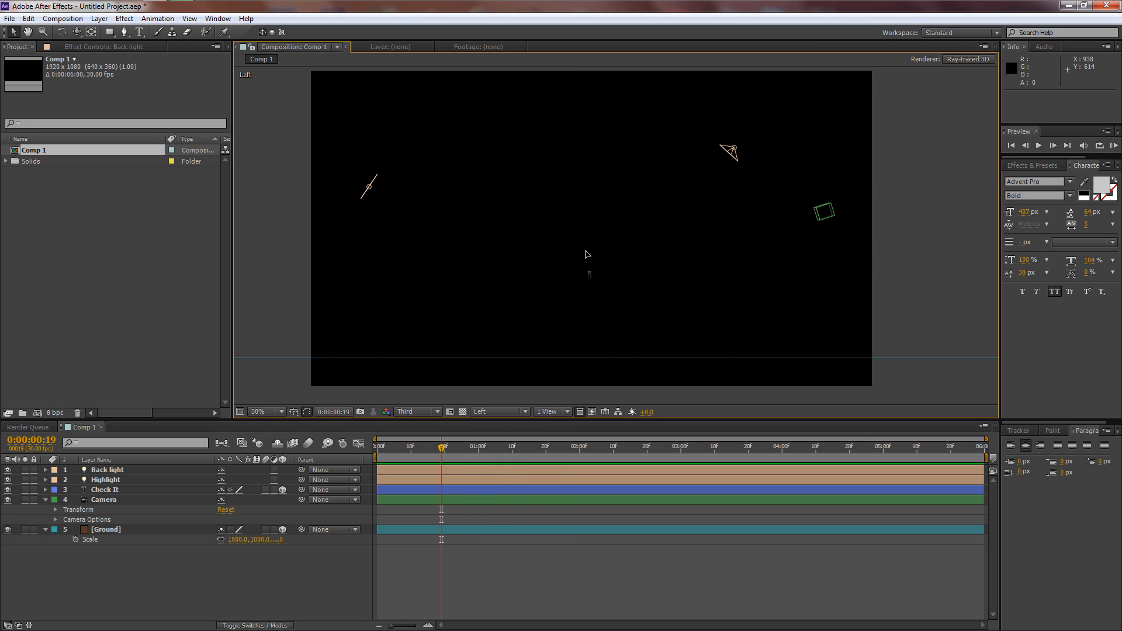
left_click(368, 189)
left_click_drag(381, 169, 415, 120)
left_click_drag(624, 287, 584, 310)
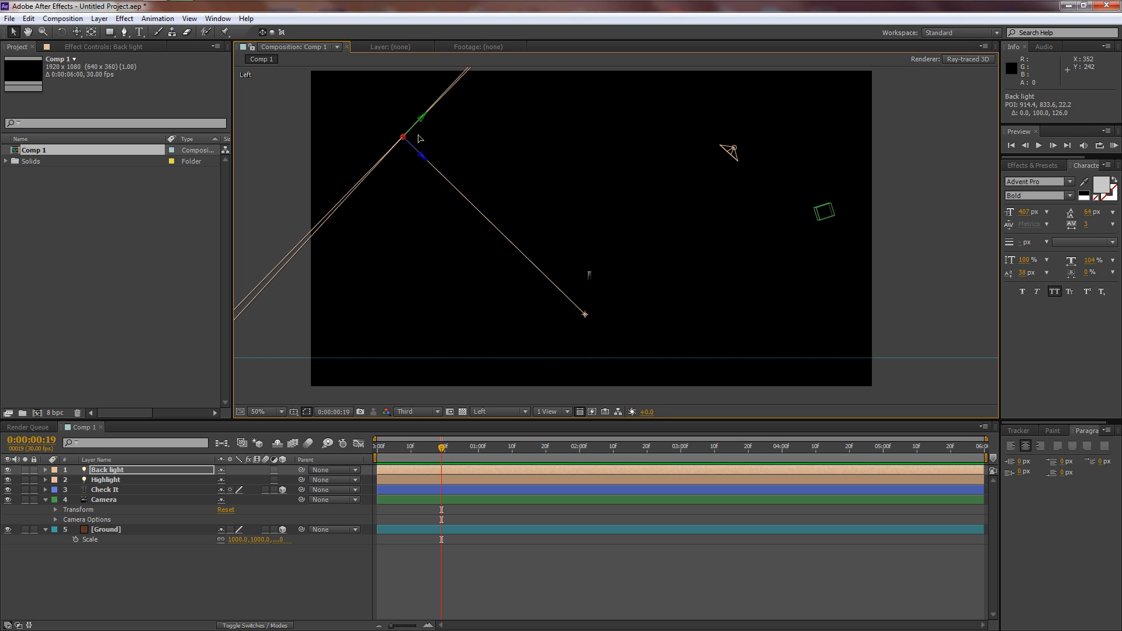
Move the Back light to about 909, 205, 869 and its point of interest to about 913, 787, 16, and return to Active Camera
left_click_drag(412, 130, 334, 138)
left_click_drag(340, 136, 445, 184)
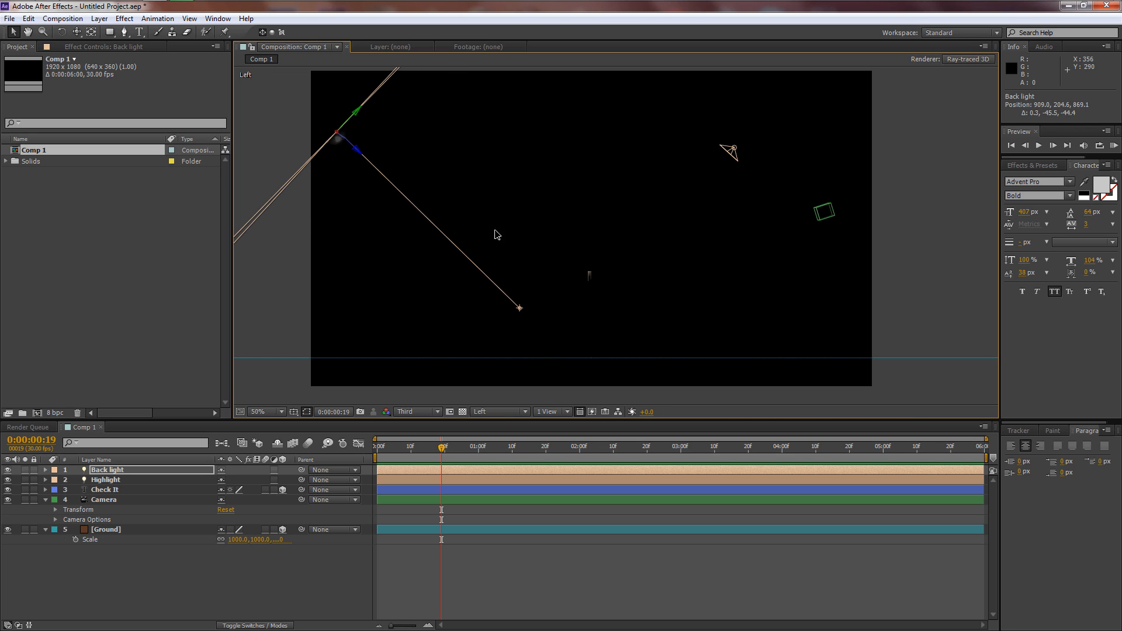
left_click_drag(520, 309, 587, 300)
left_click(462, 412)
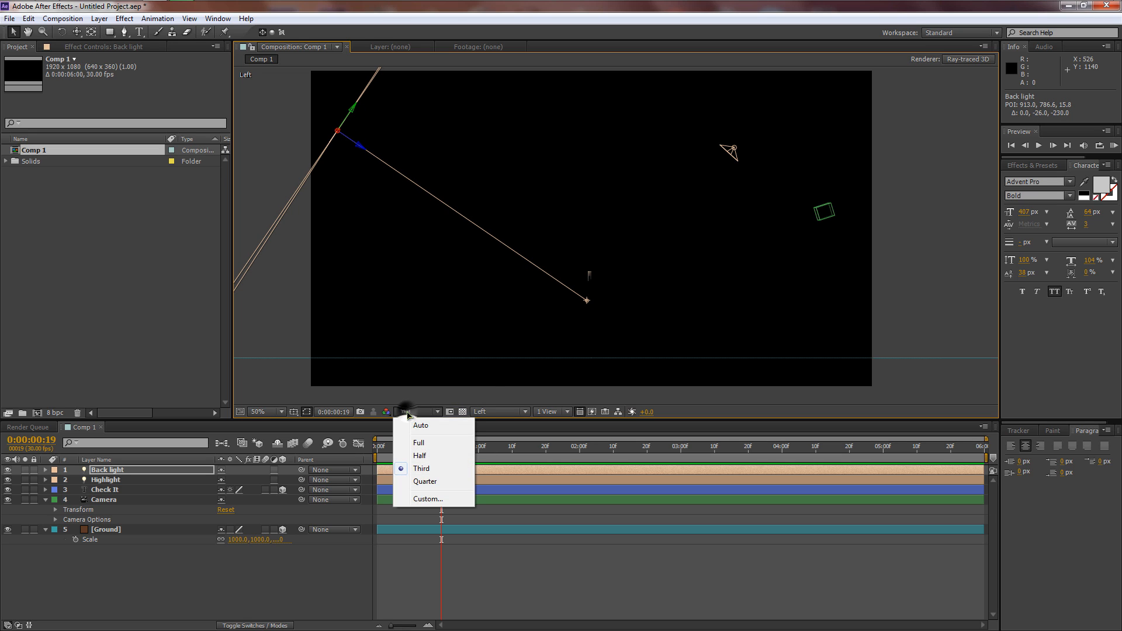
left_click(497, 412)
left_click(515, 427)
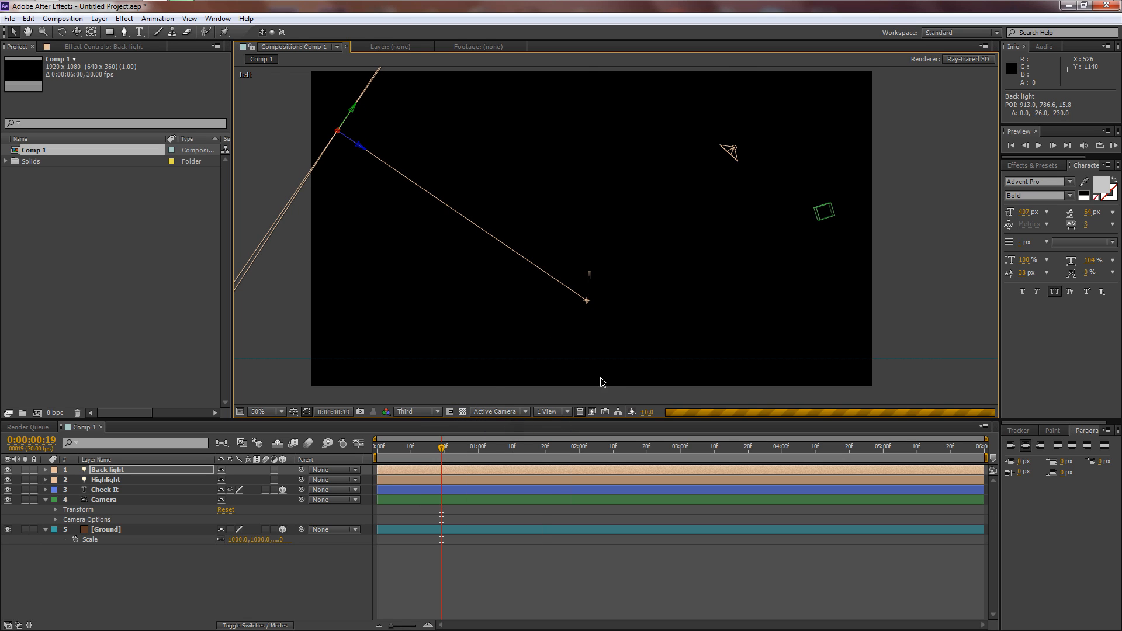
left_click(24, 514)
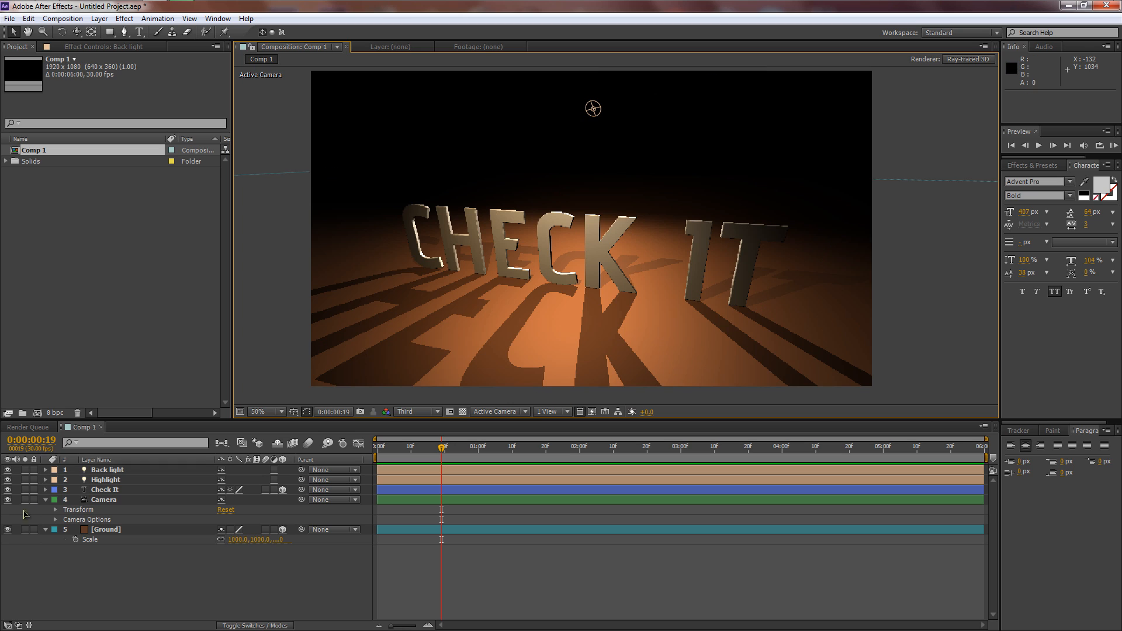
Set the fill color of the Check It text to brown 7C5538
left_click(115, 490)
double_click(115, 490)
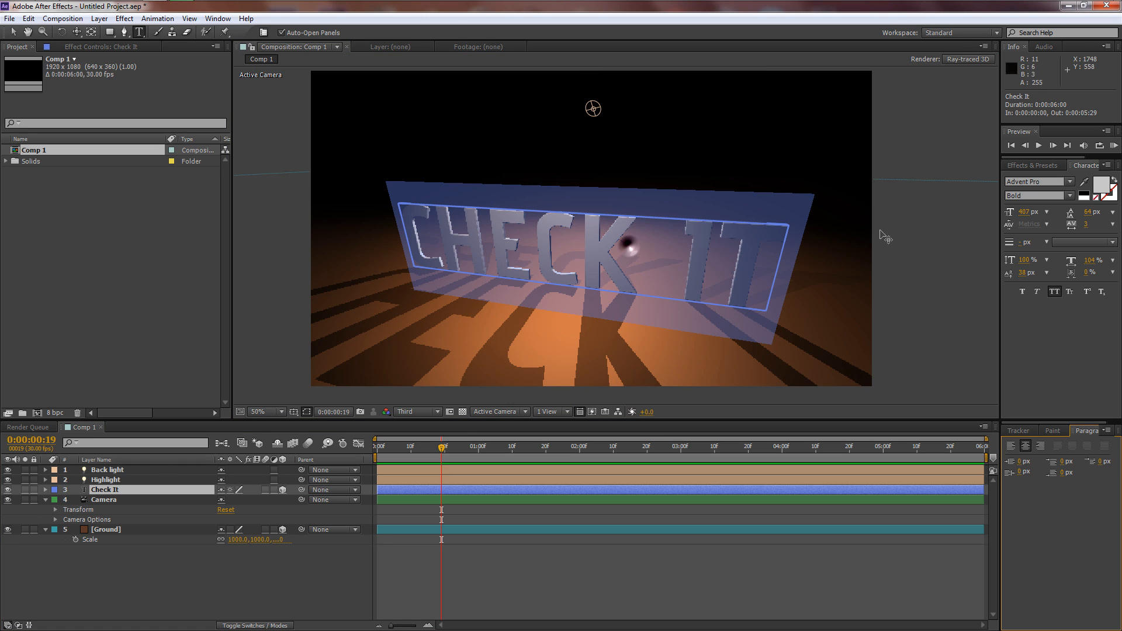
left_click(1108, 186)
left_click_drag(577, 492, 577, 498)
left_click(479, 495)
left_click_drag(473, 488, 479, 456)
left_click_drag(579, 493, 581, 505)
mouse_move(502, 456)
left_mouse_down()
mouse_move(463, 427)
mouse_move(496, 464)
left_mouse_up()
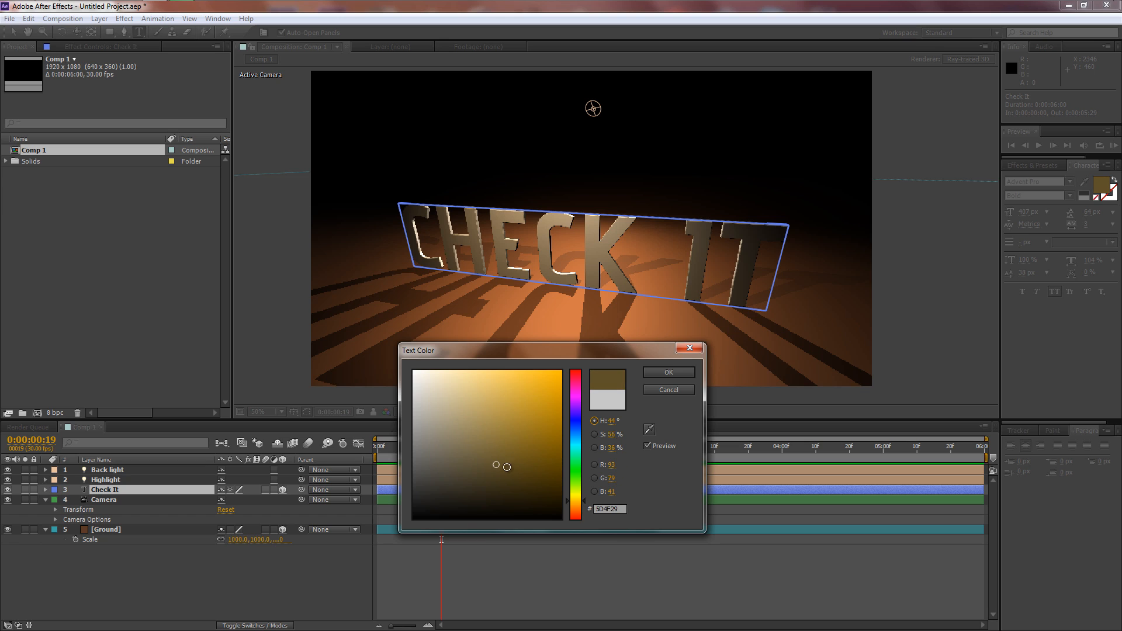
left_click_drag(584, 507, 583, 513)
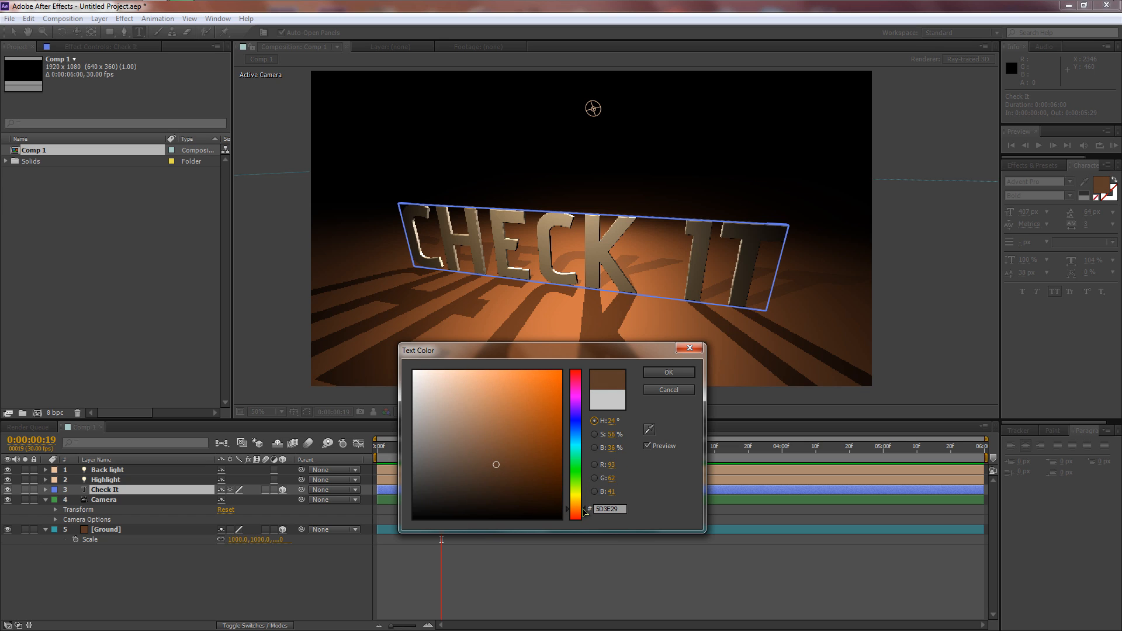
left_click(494, 454)
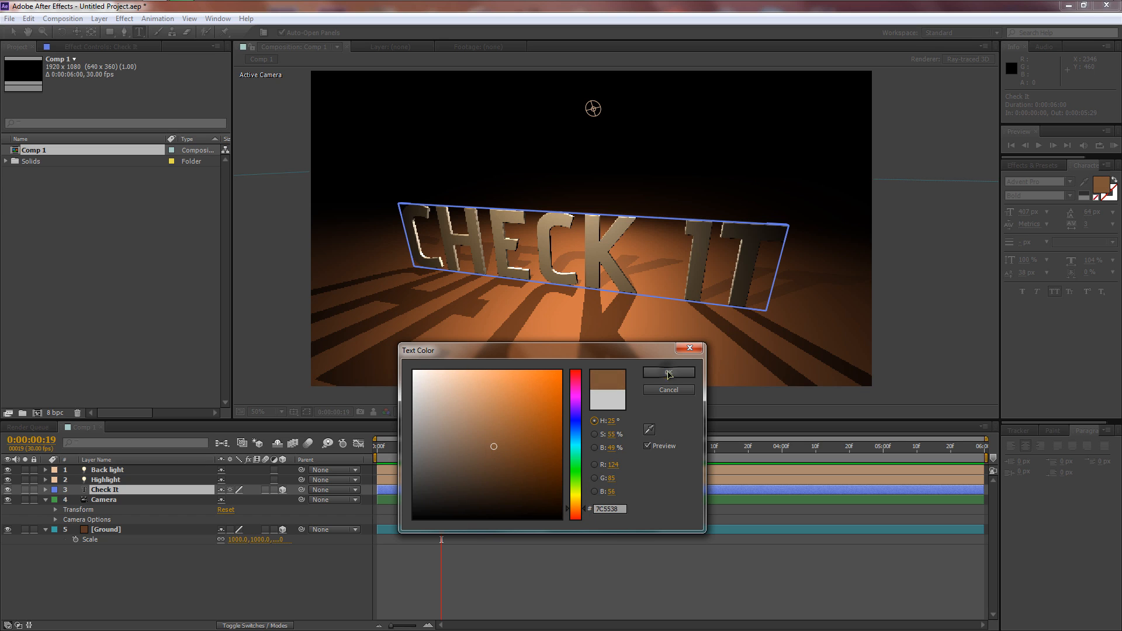
left_click(668, 373)
left_click(244, 564)
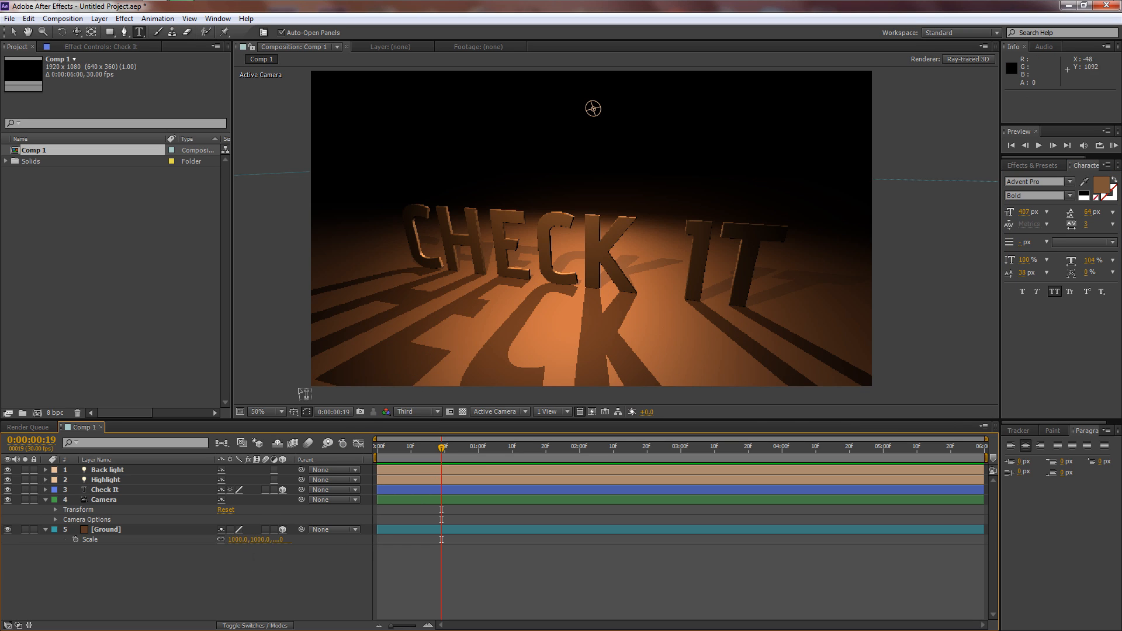
Lighten the Check It text's fill color to brown 8E6445
left_click(741, 251)
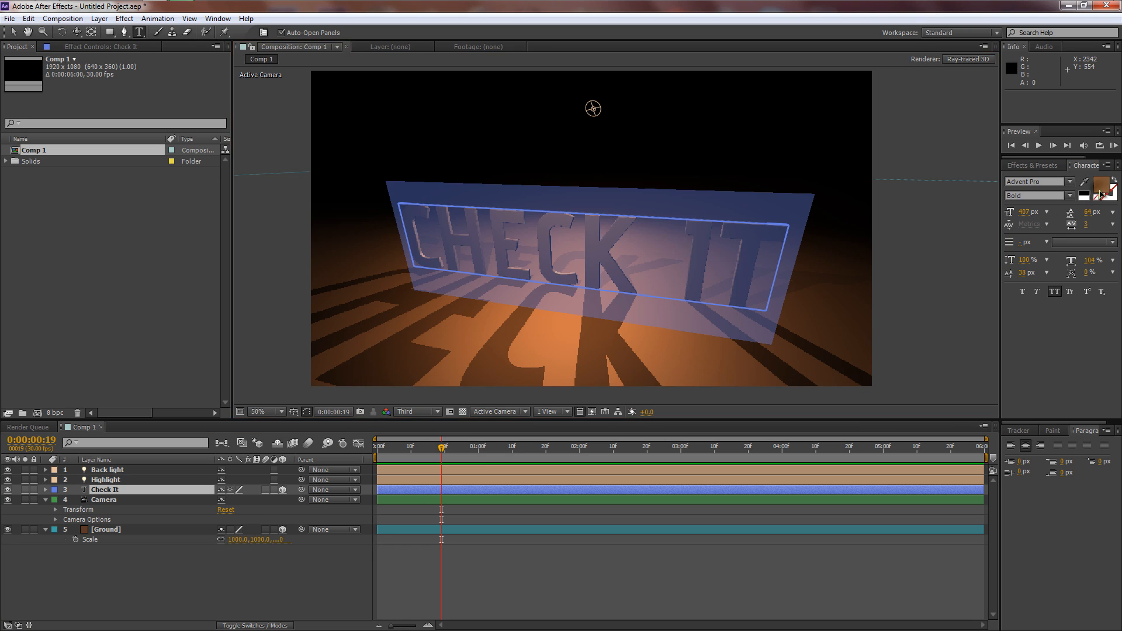
left_click(1101, 186)
left_click(490, 436)
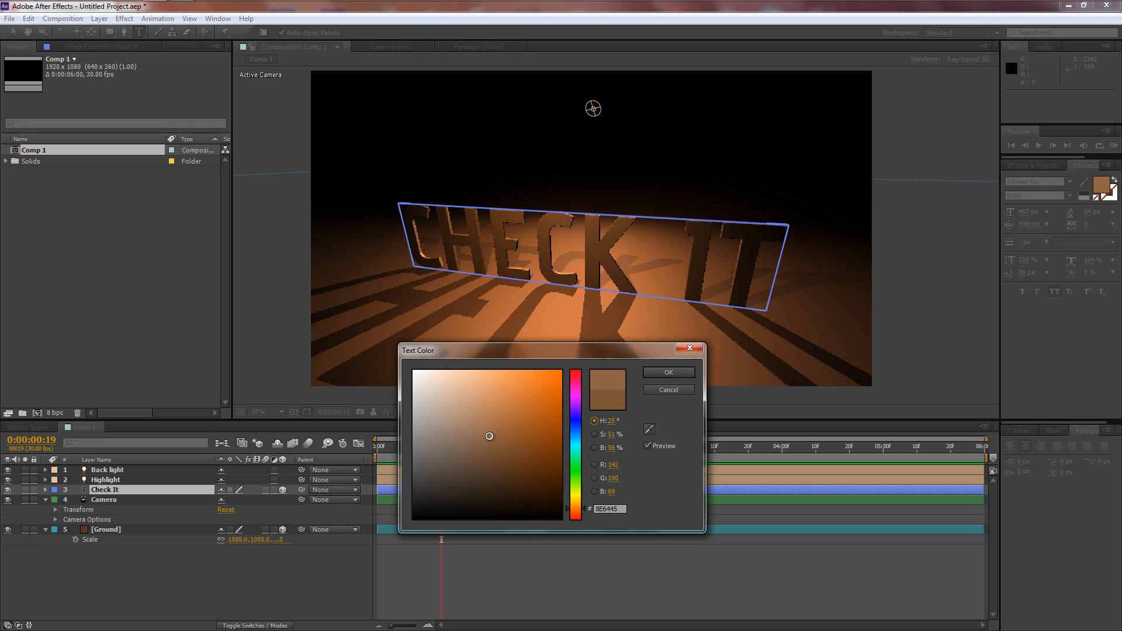
left_click(666, 374)
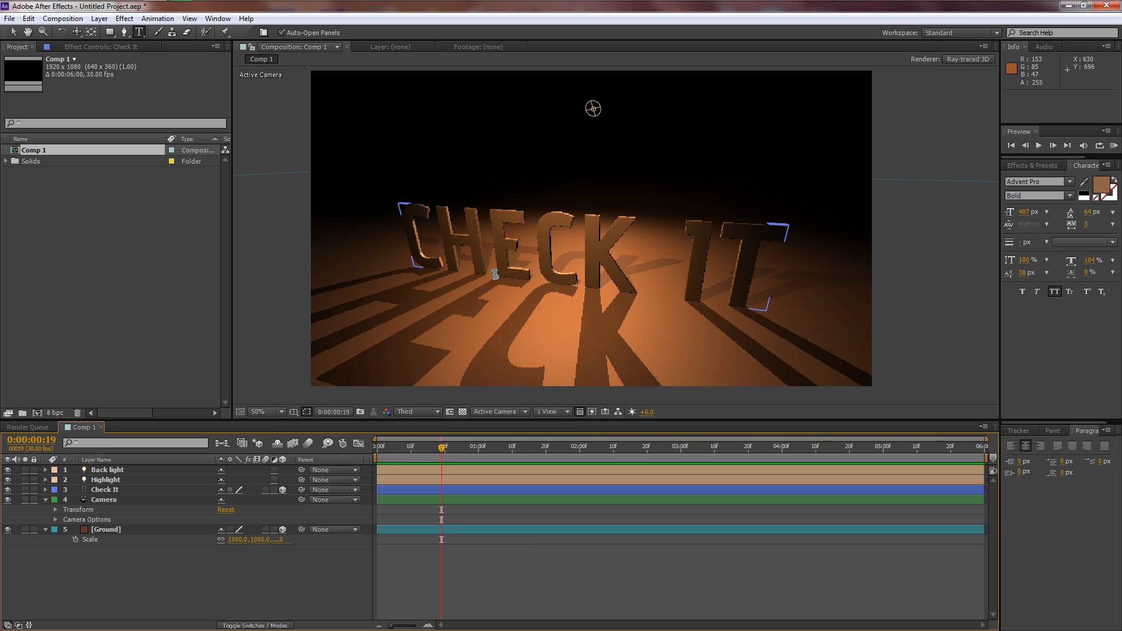
mouse_move(100, 7)
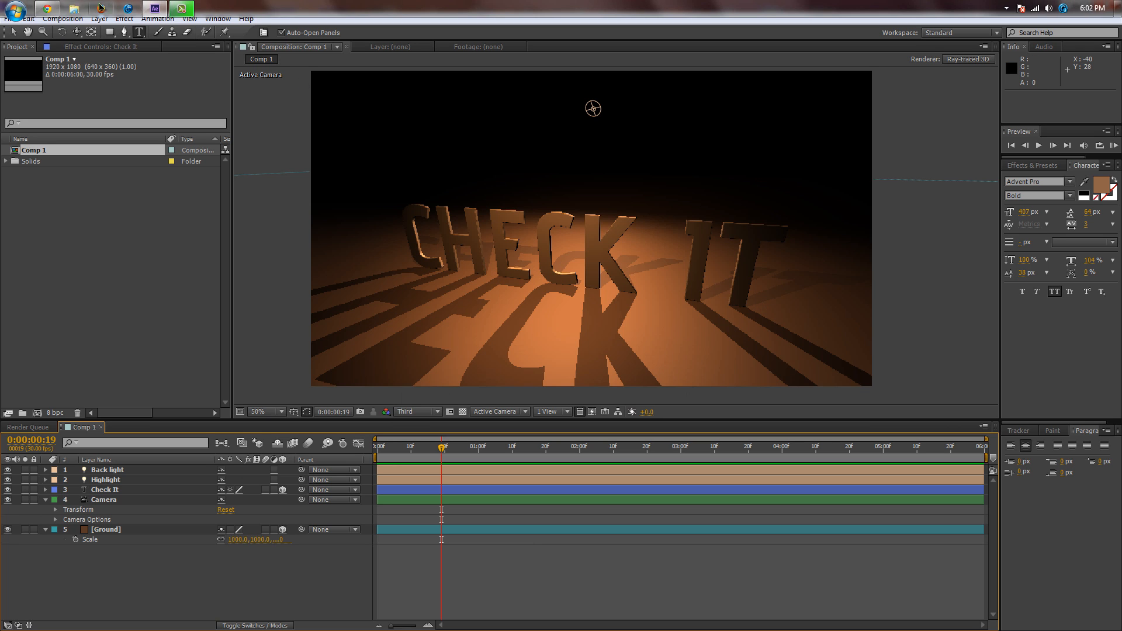
left_click(47, 7)
left_click(51, 4)
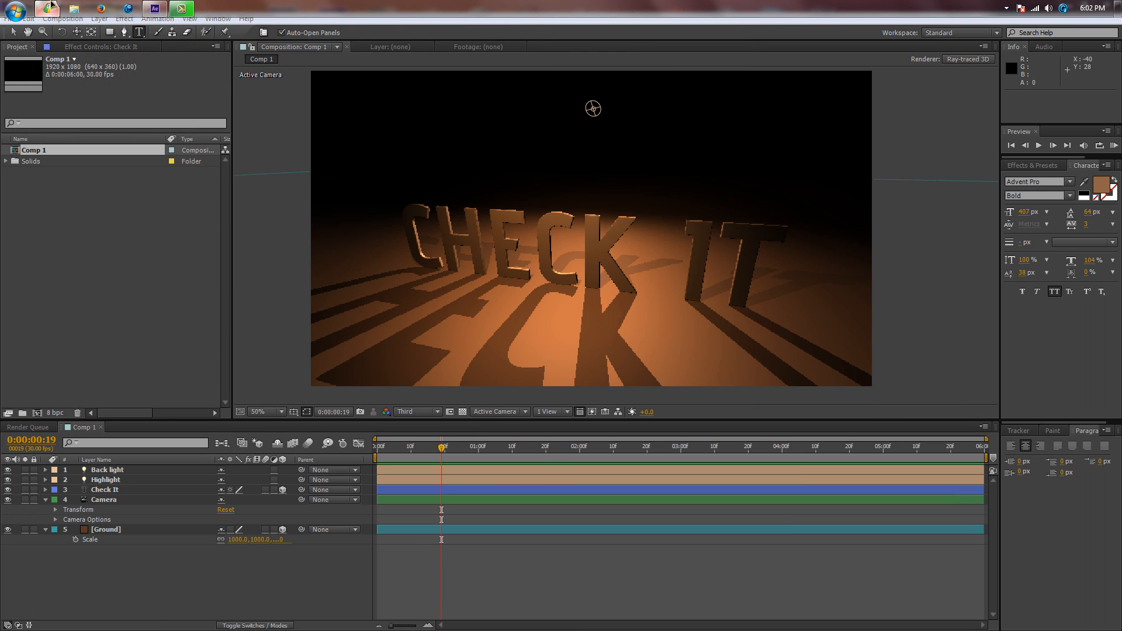
left_click(50, 5)
left_click(51, 4)
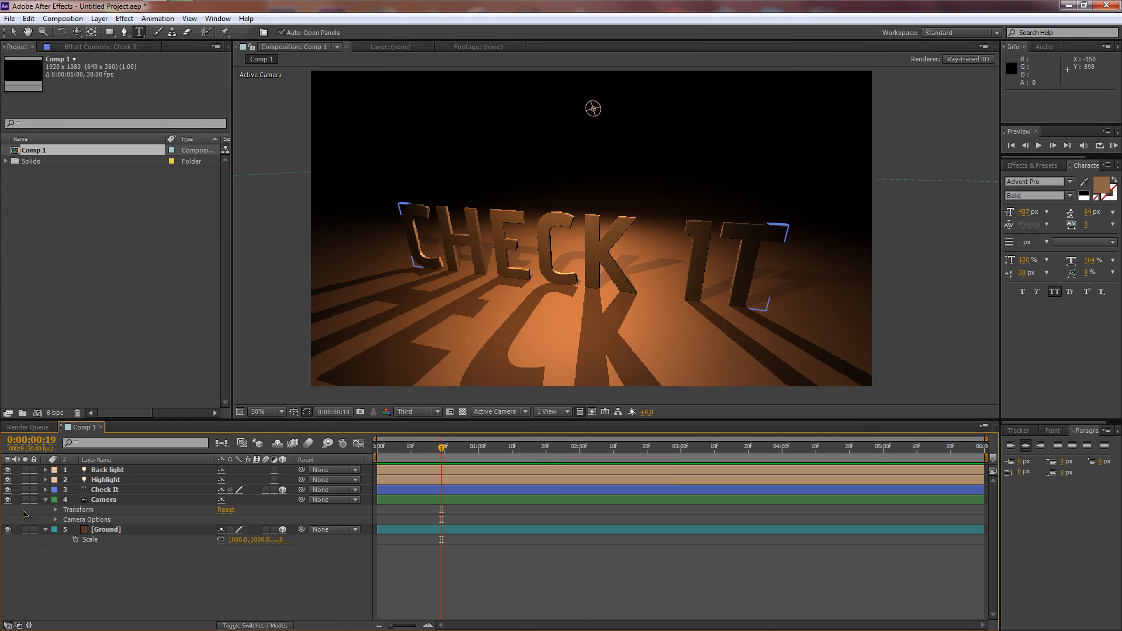
Collapse the Camera layer's properties and create a black 1920 x 1080 solid named Rain
left_click(46, 501)
right_click(133, 541)
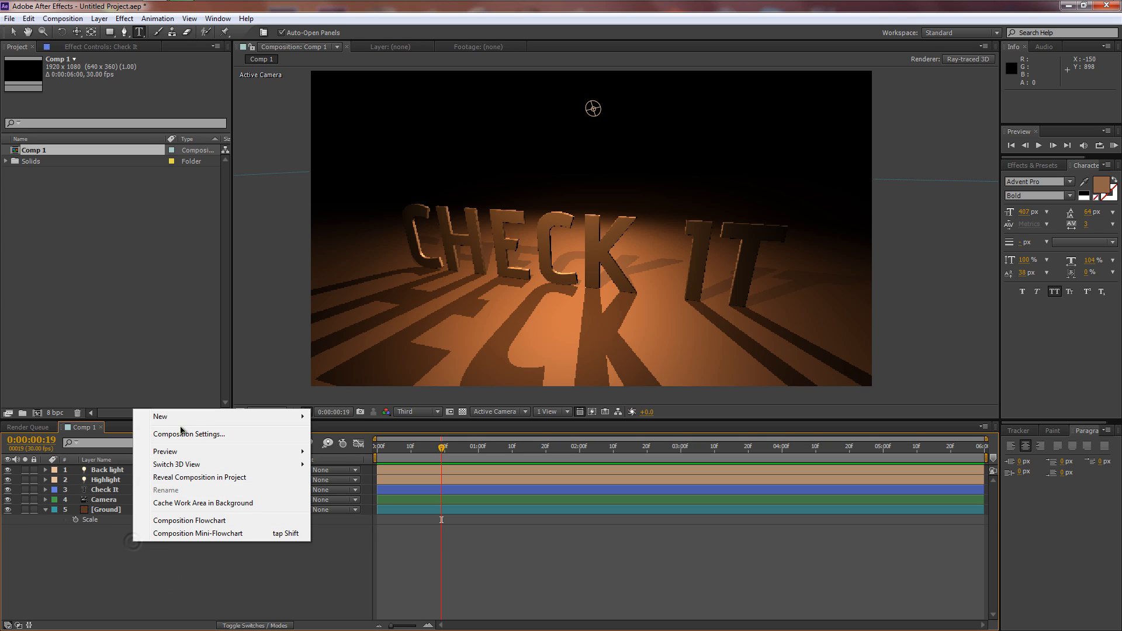
mouse_move(183, 421)
left_click(338, 446)
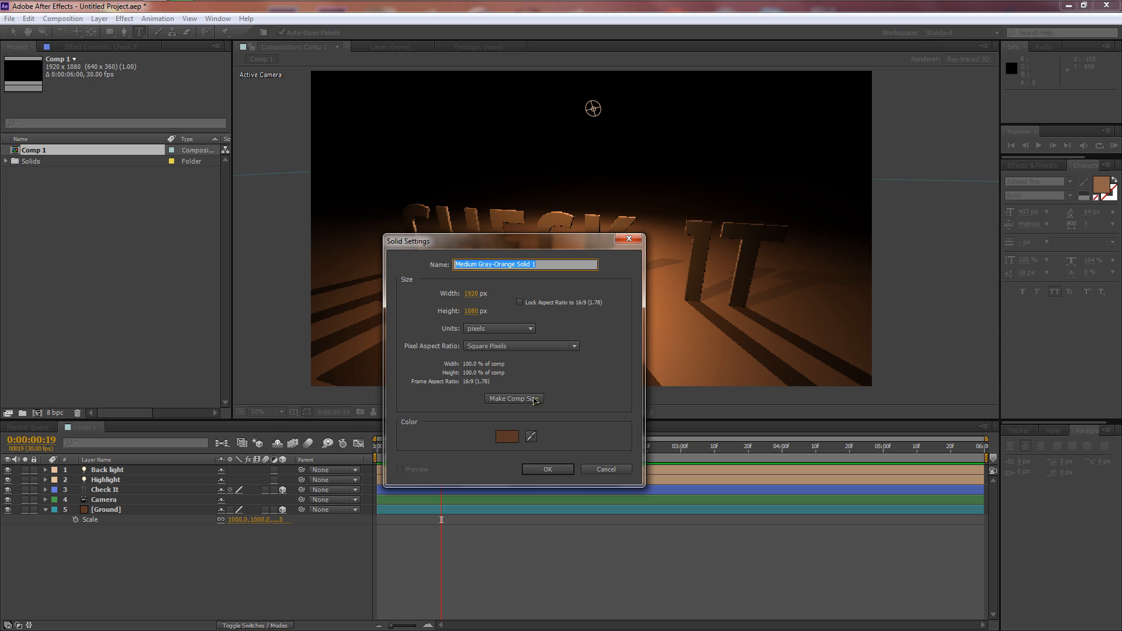
left_click(506, 438)
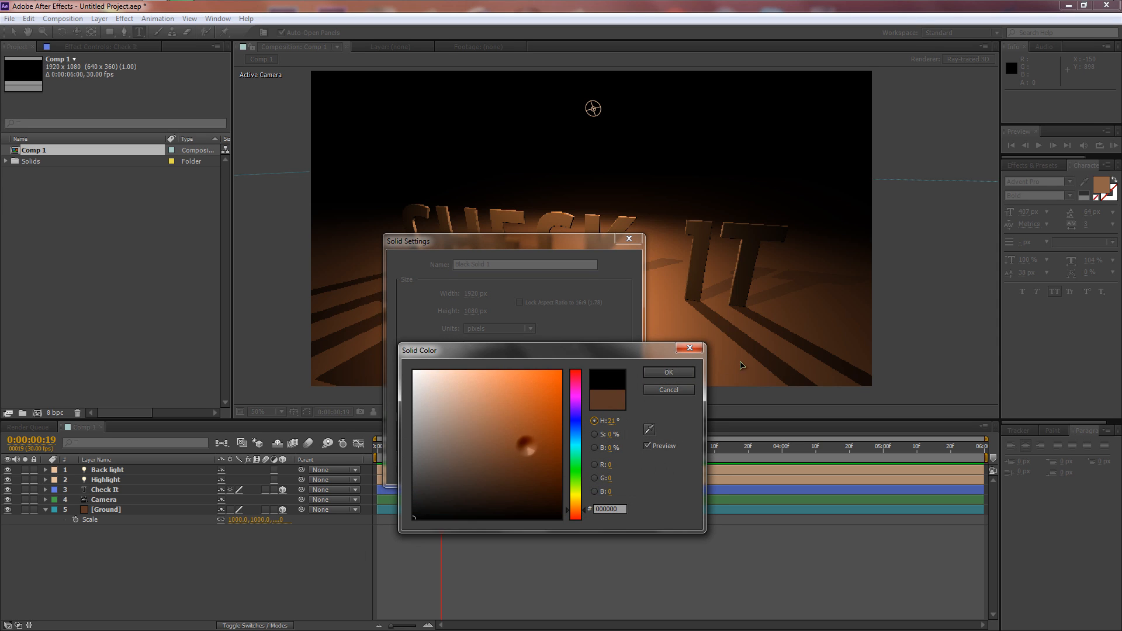
left_click(685, 374)
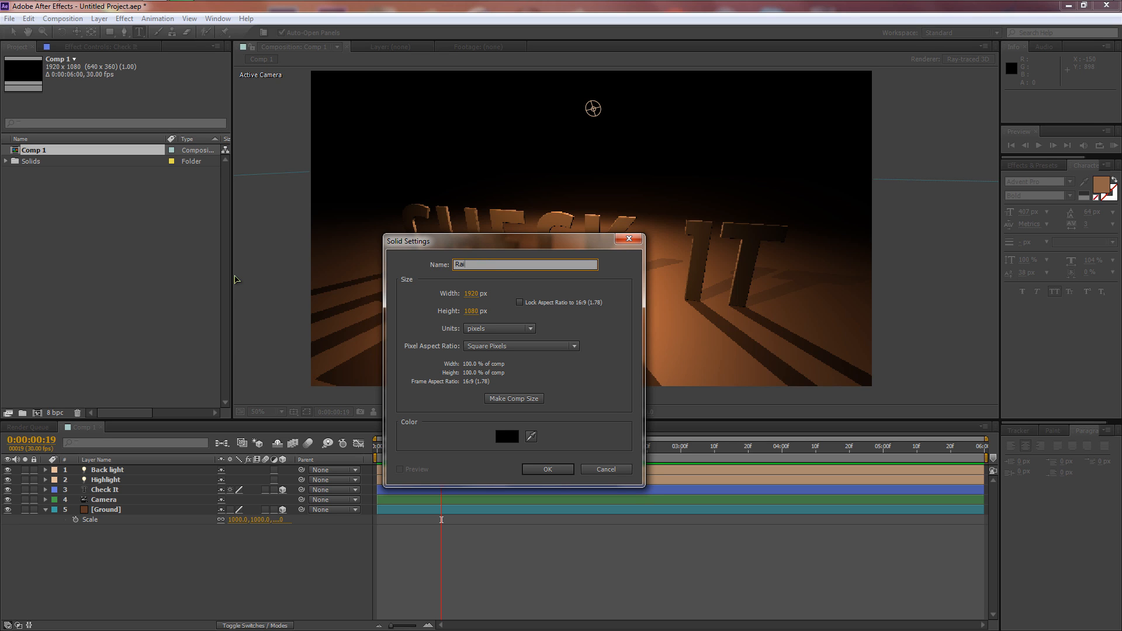
type("Rain")
key("Return")
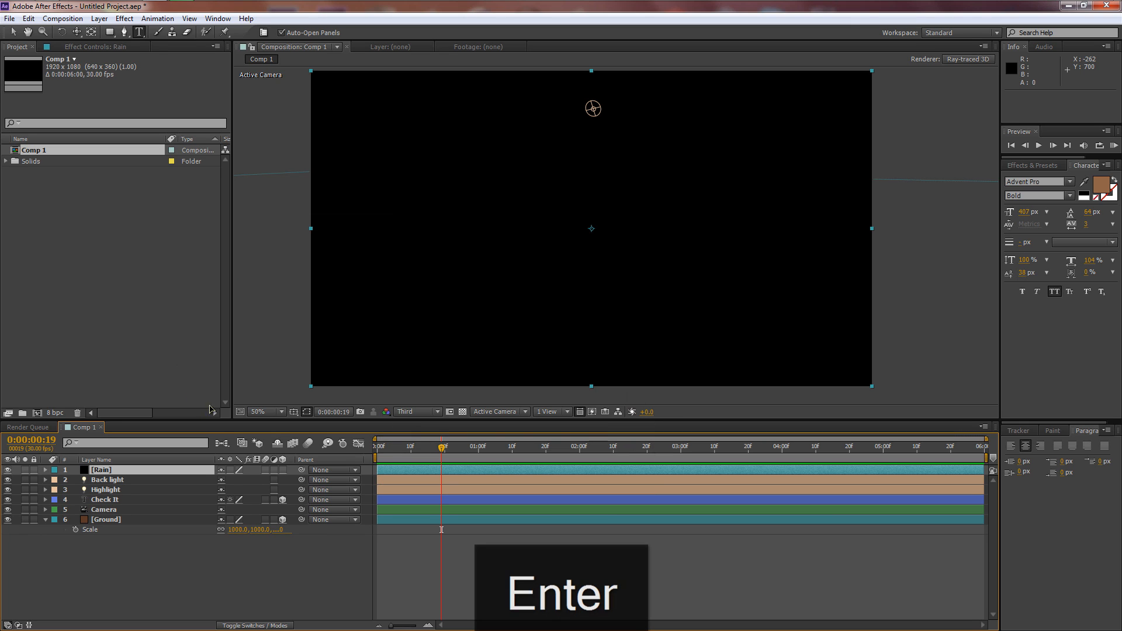
Find the Trapcode Particular effect and apply it to the Rain layer
left_click(1045, 166)
left_click_drag(1048, 179, 960, 182)
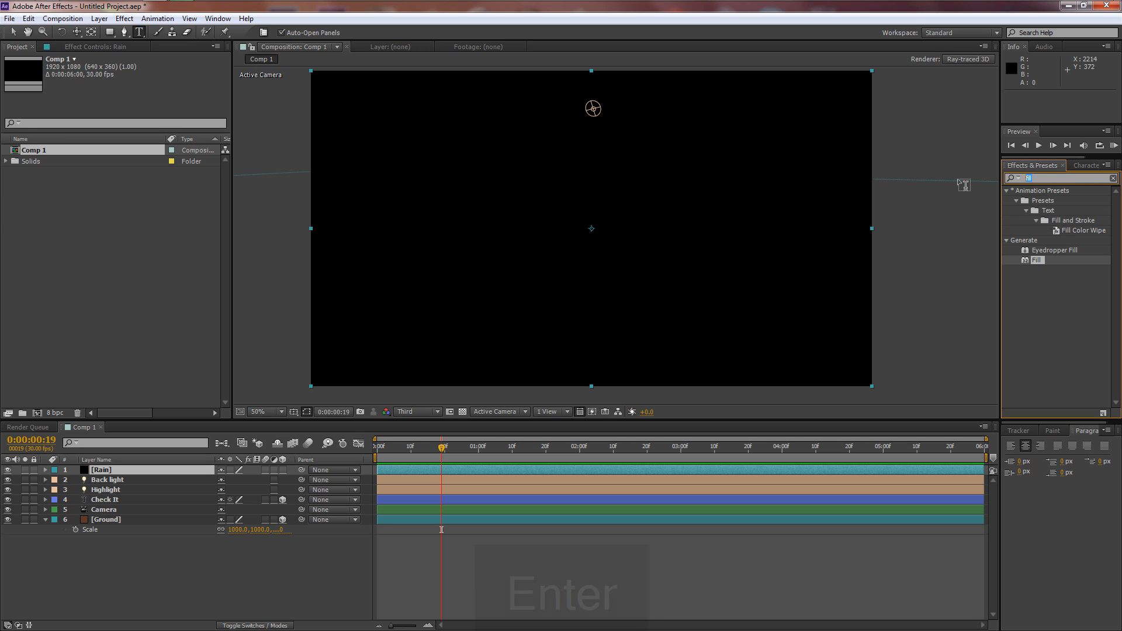
type("part")
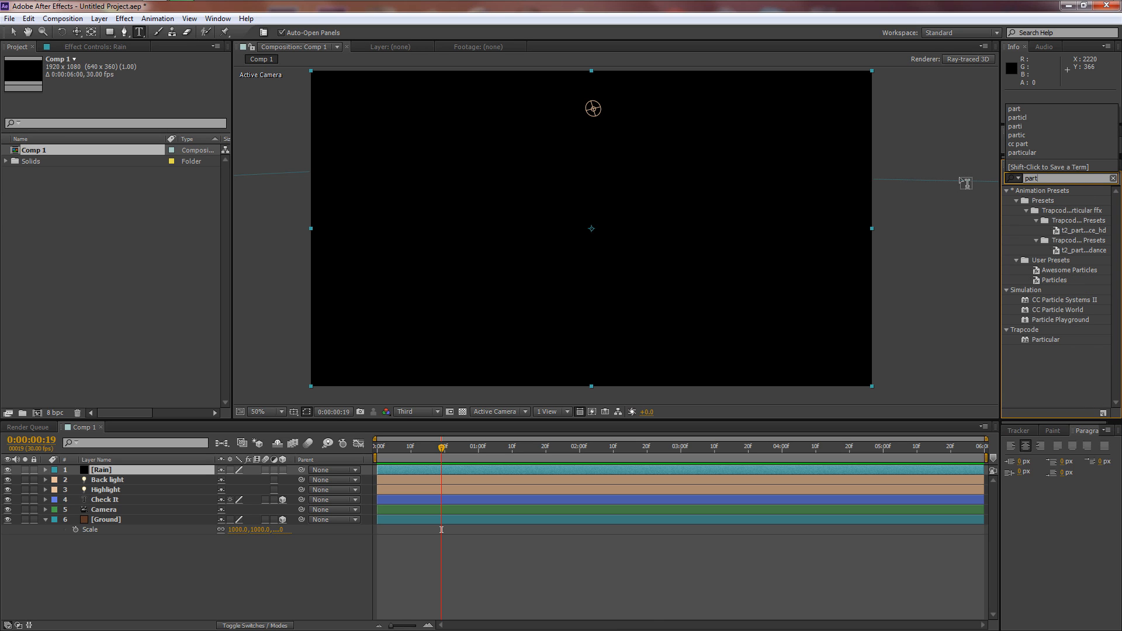
left_click_drag(1046, 340, 129, 473)
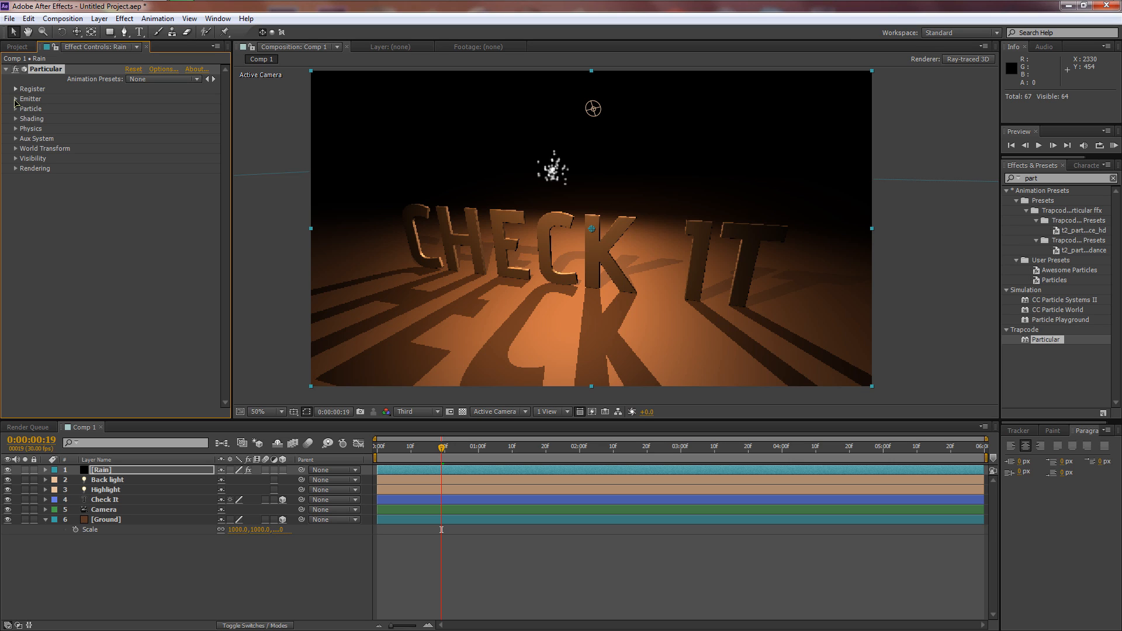
Set Particular's emitter type to Box and its velocity to 10
left_click(16, 99)
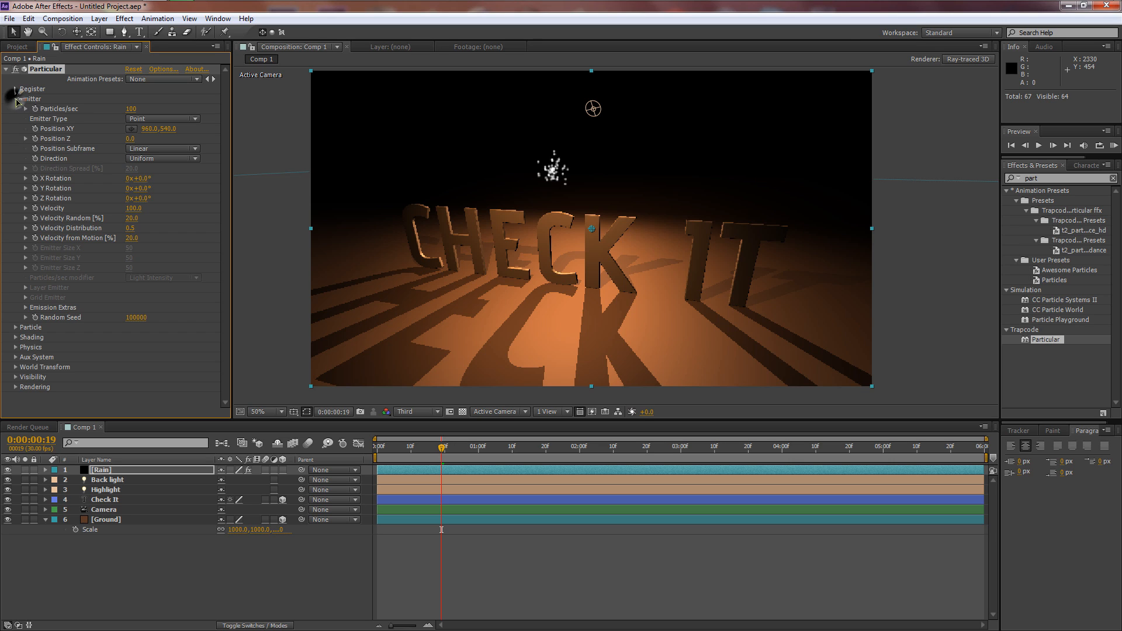
left_click(150, 124)
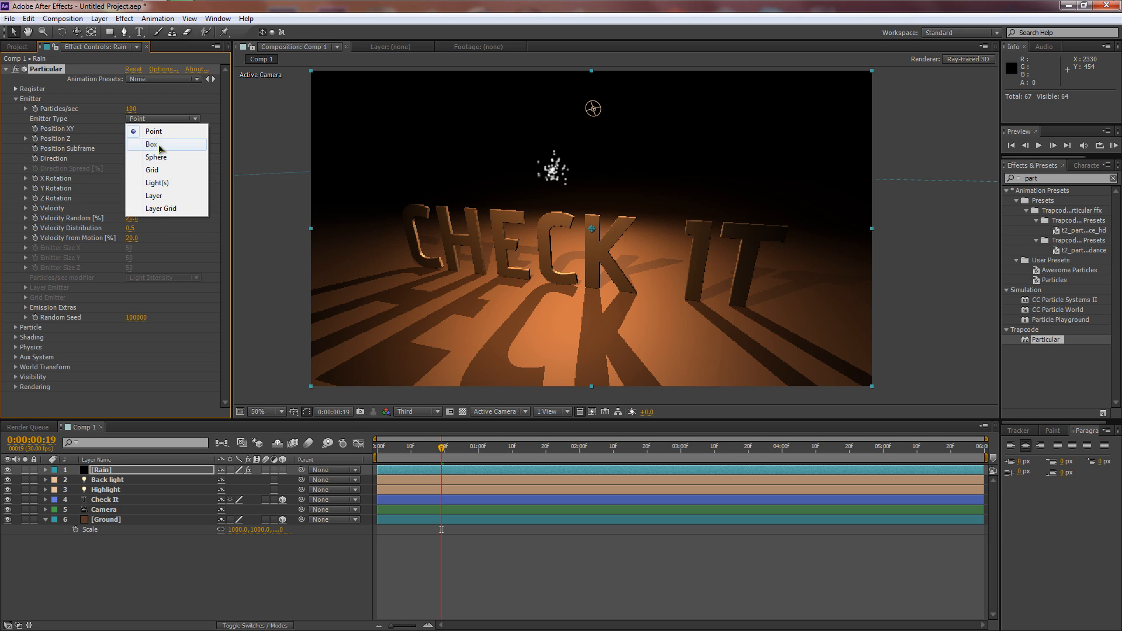
left_click(153, 143)
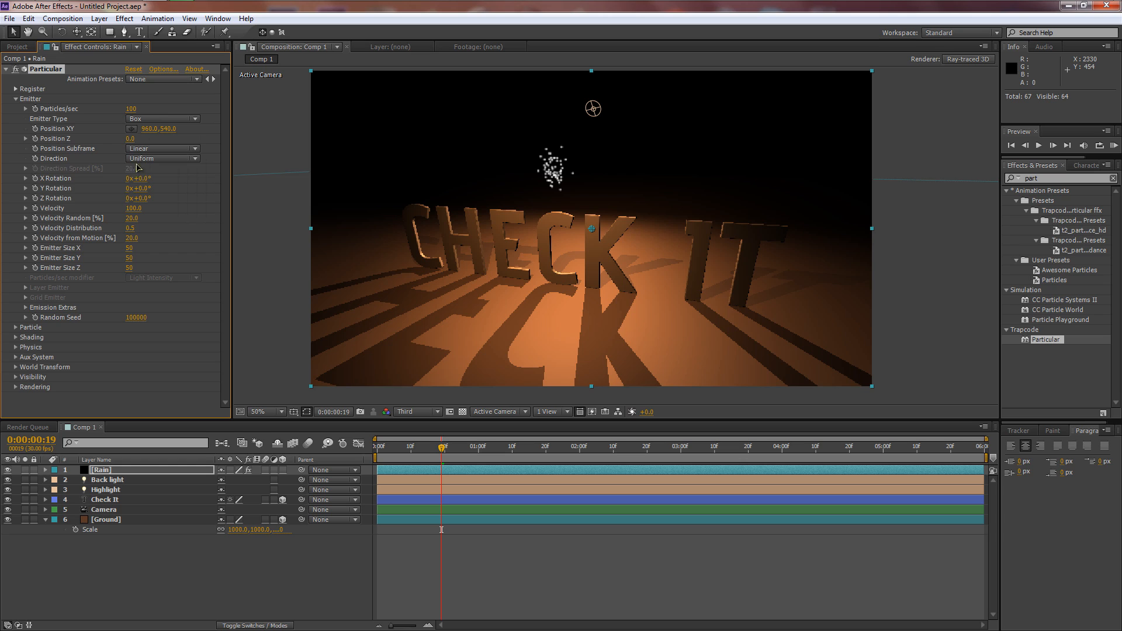
left_click(132, 208)
type("10")
key("Return")
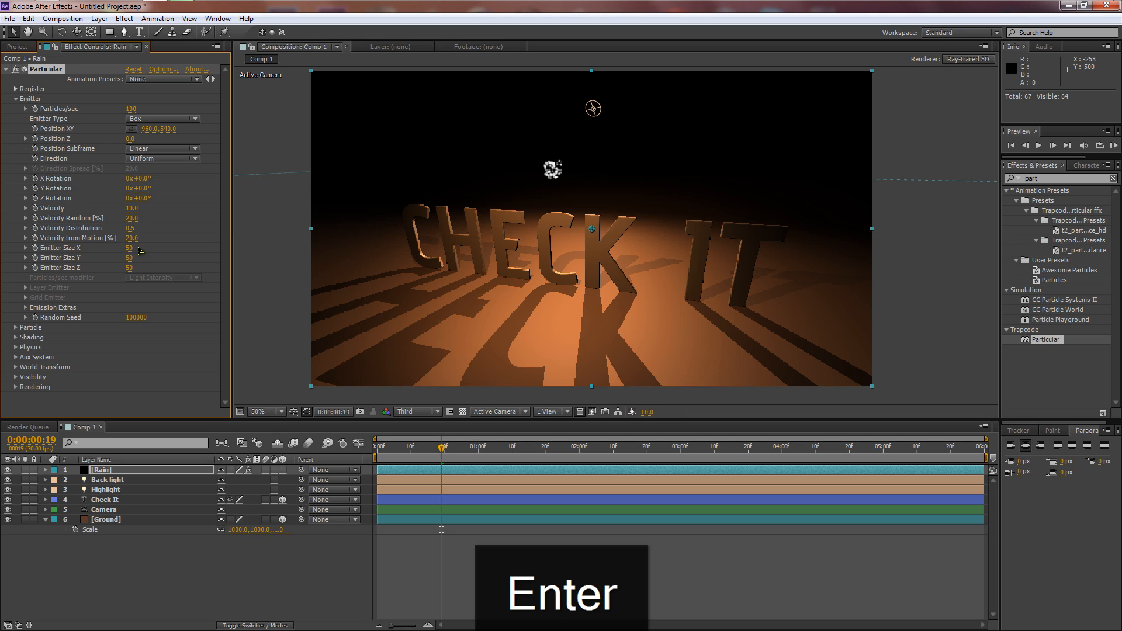
Set the emitter size to about 1586 in X, 57 in Y and 1542 in Z
left_click_drag(129, 252, 156, 263)
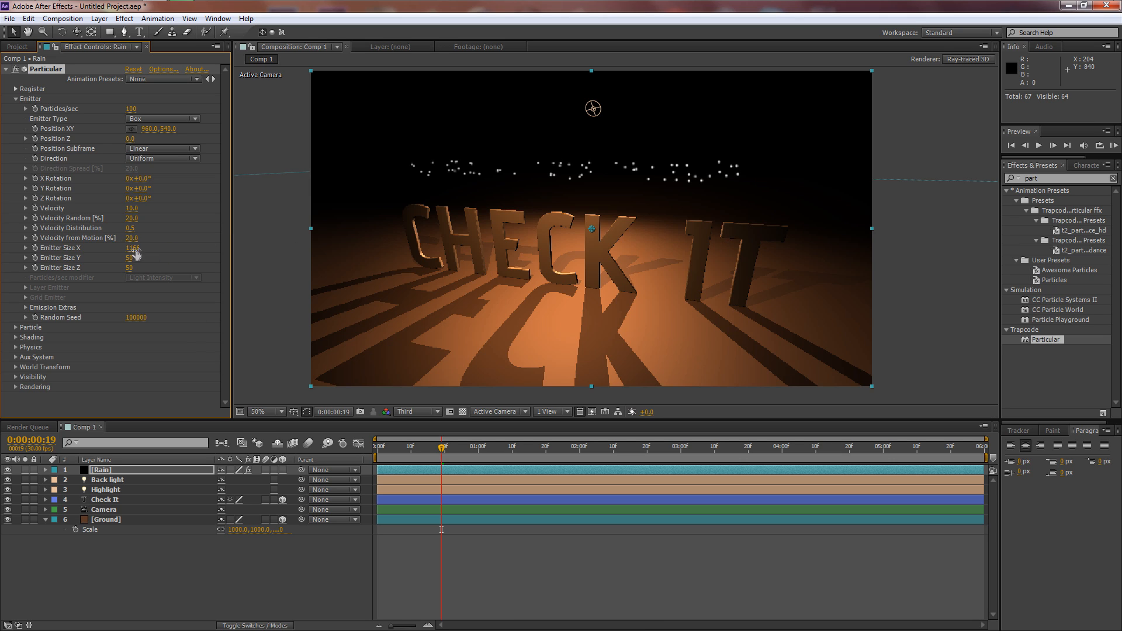
left_click_drag(188, 248, 366, 250)
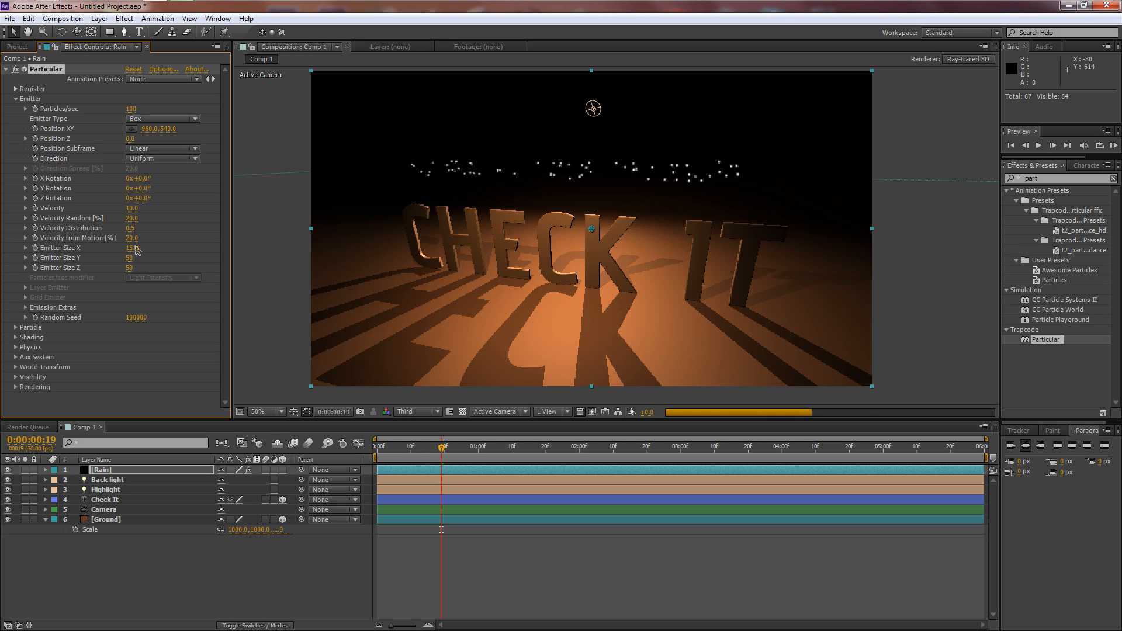
left_click_drag(131, 262, 91, 260)
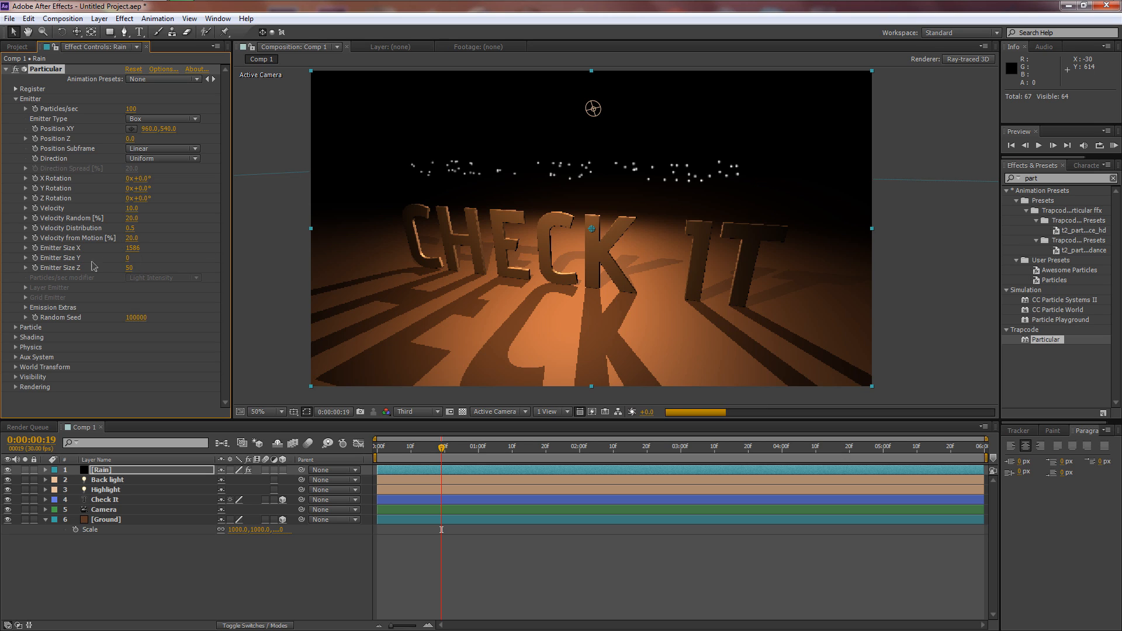
left_click(135, 275)
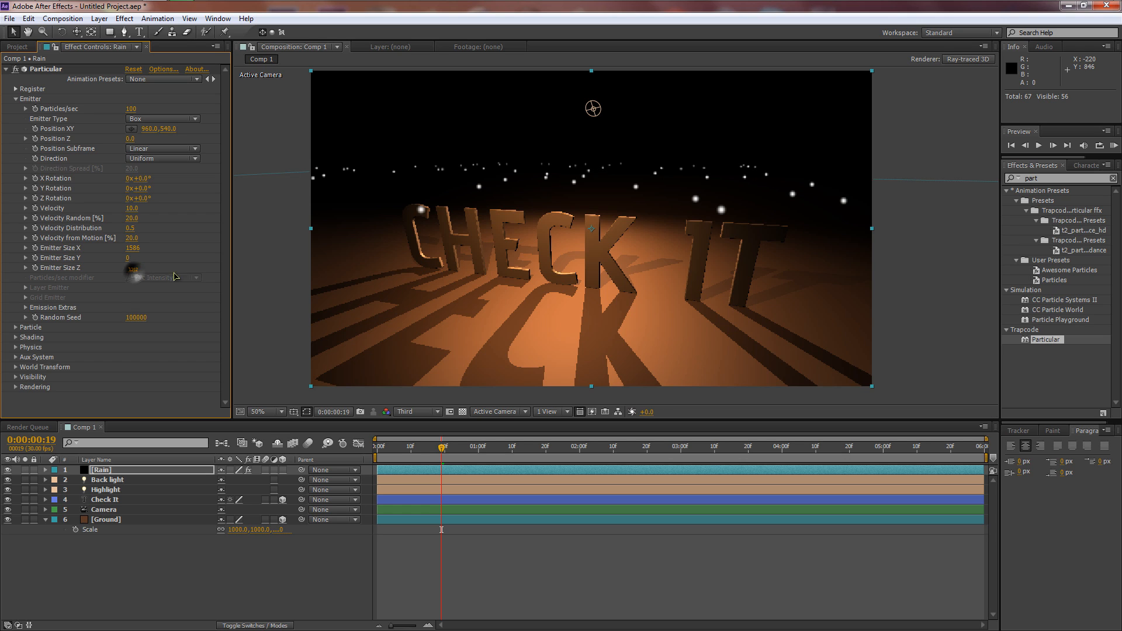
left_click_drag(132, 269, 332, 268)
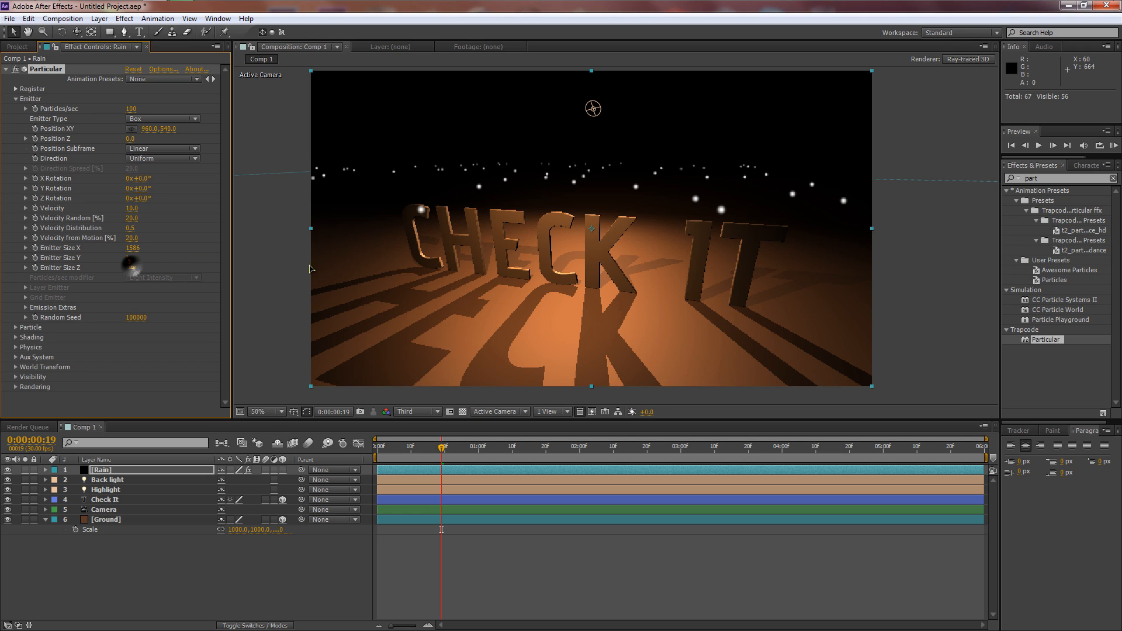
left_click(129, 258)
left_click_drag(131, 261, 159, 262)
Raise the particle emitter above the title to about XY 962, -20 and switch to the Left view
left_click_drag(592, 228, 593, 70)
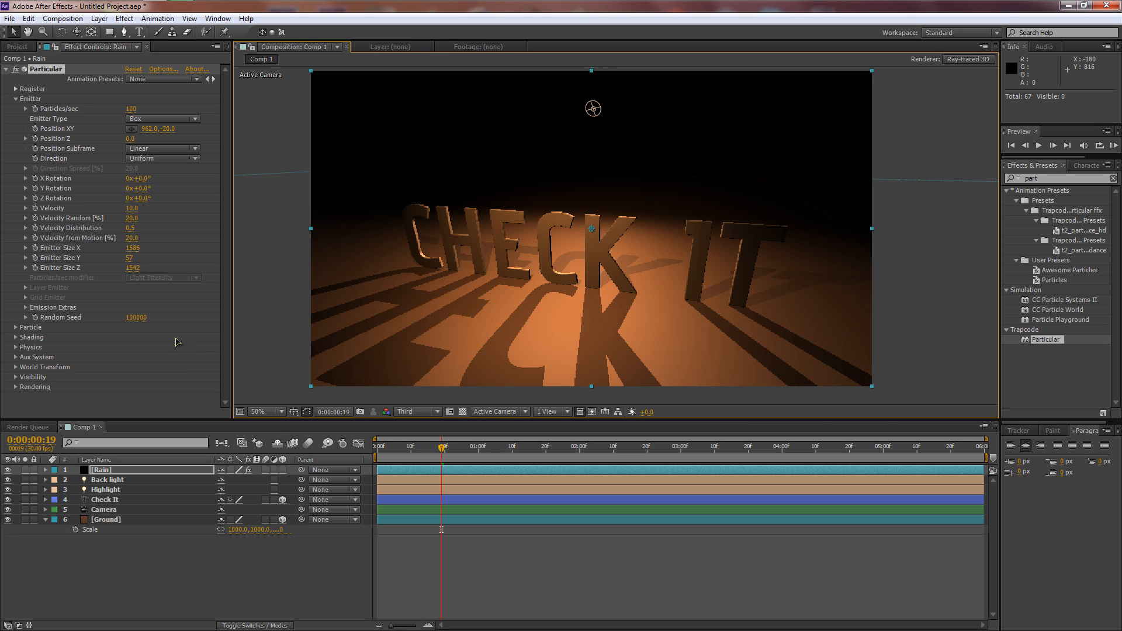
left_click(494, 412)
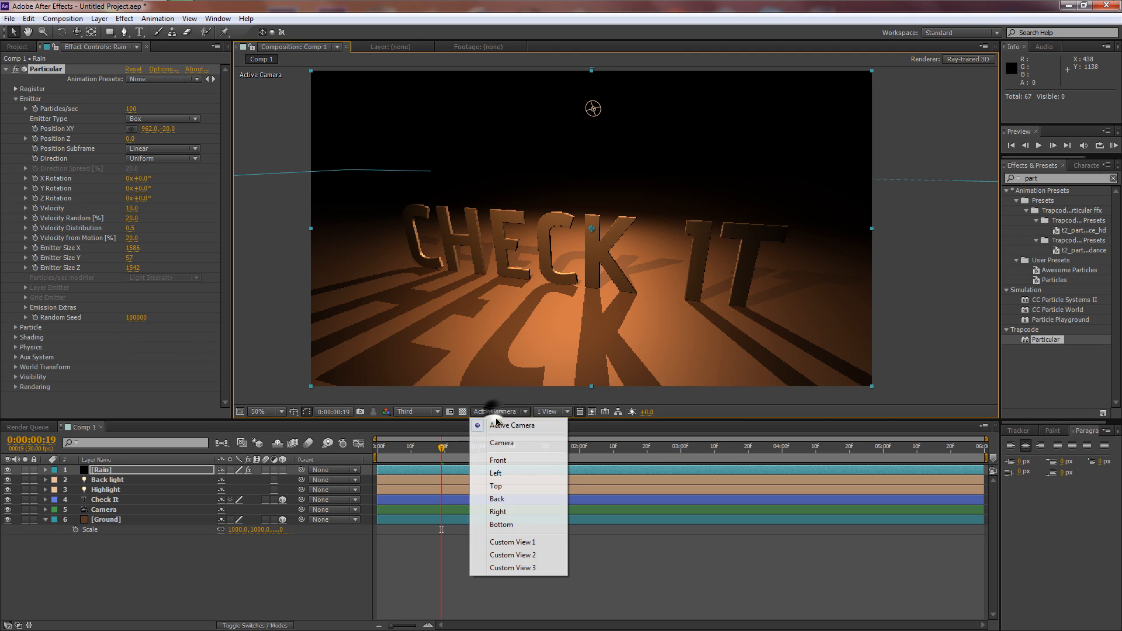
left_click(504, 472)
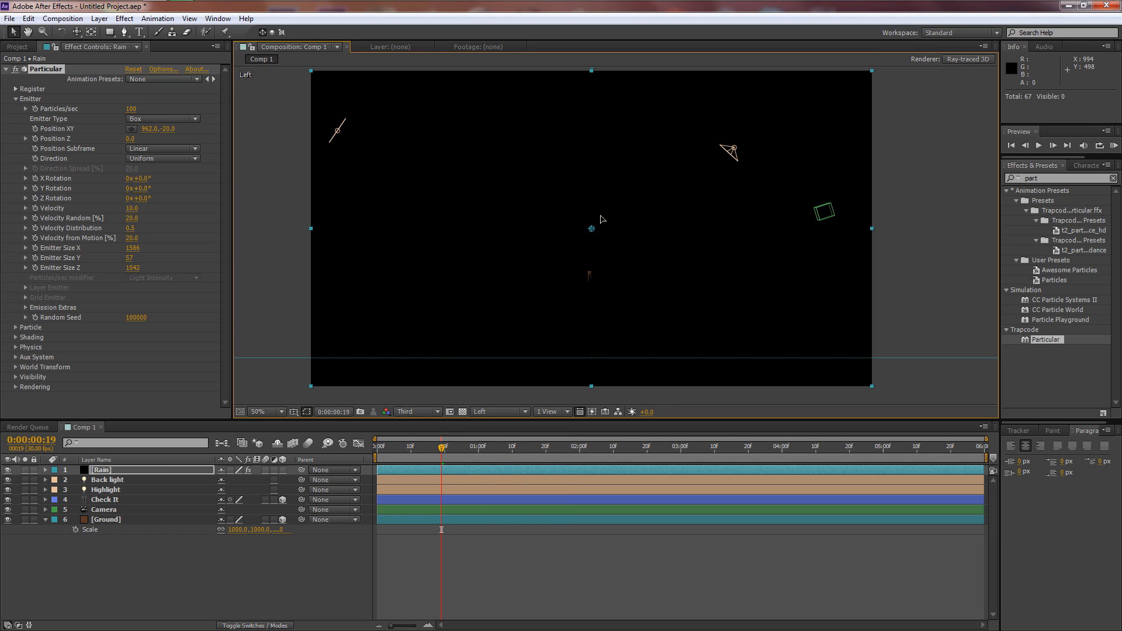
Nudge the Rain layer's particle emitter to about XY 970, -32 and switch back to the Active Camera view
key("comma")
left_click(109, 474)
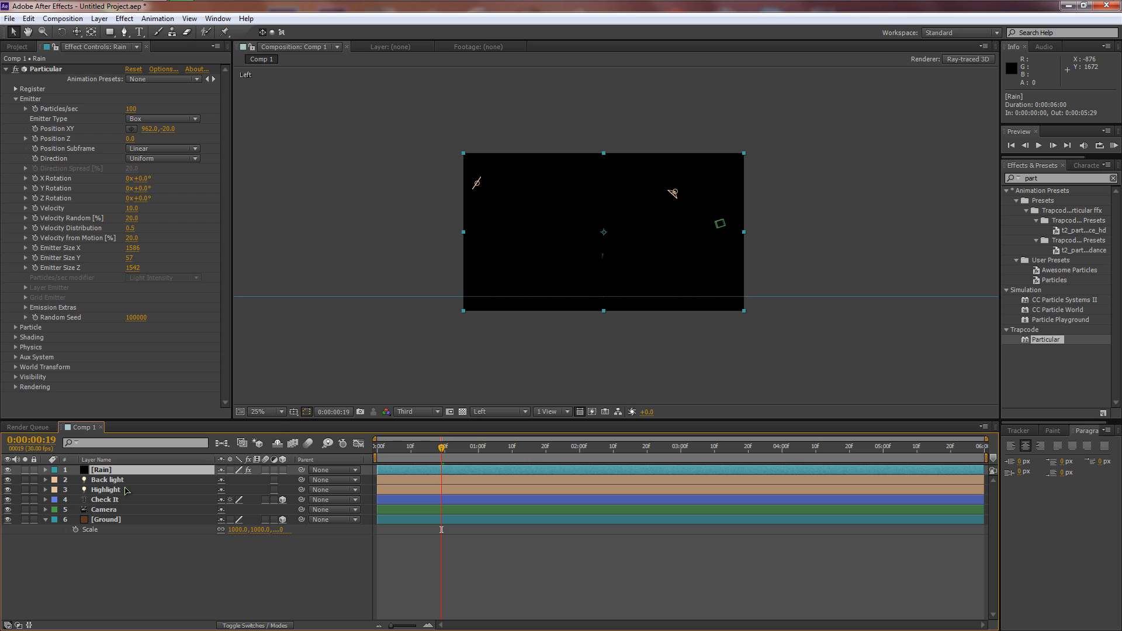
left_click(58, 68)
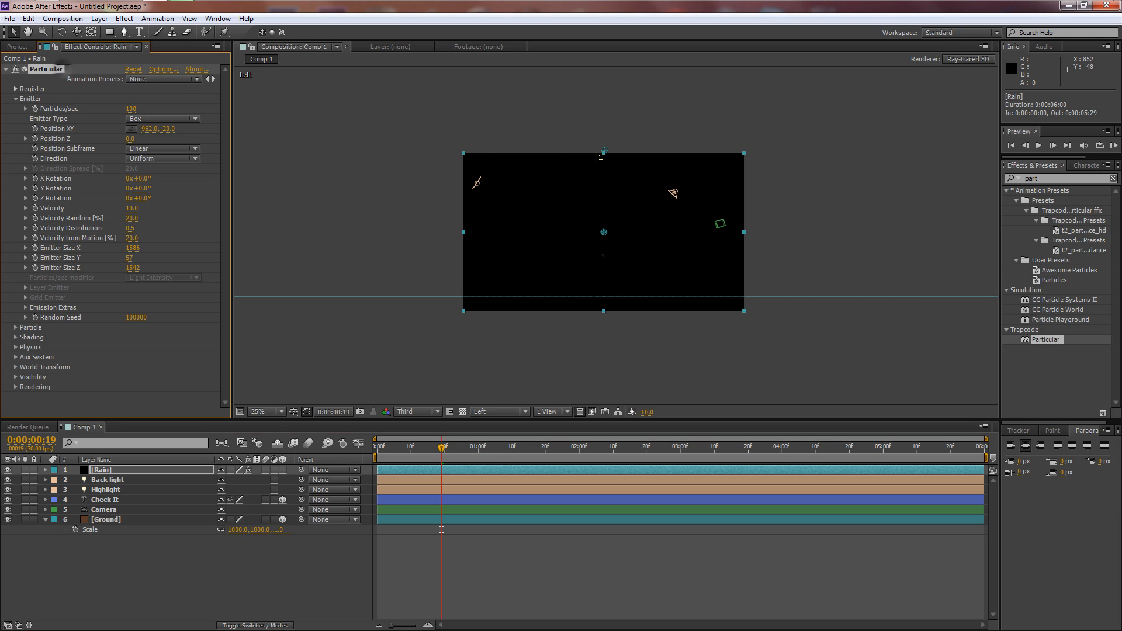
left_click_drag(605, 151, 606, 146)
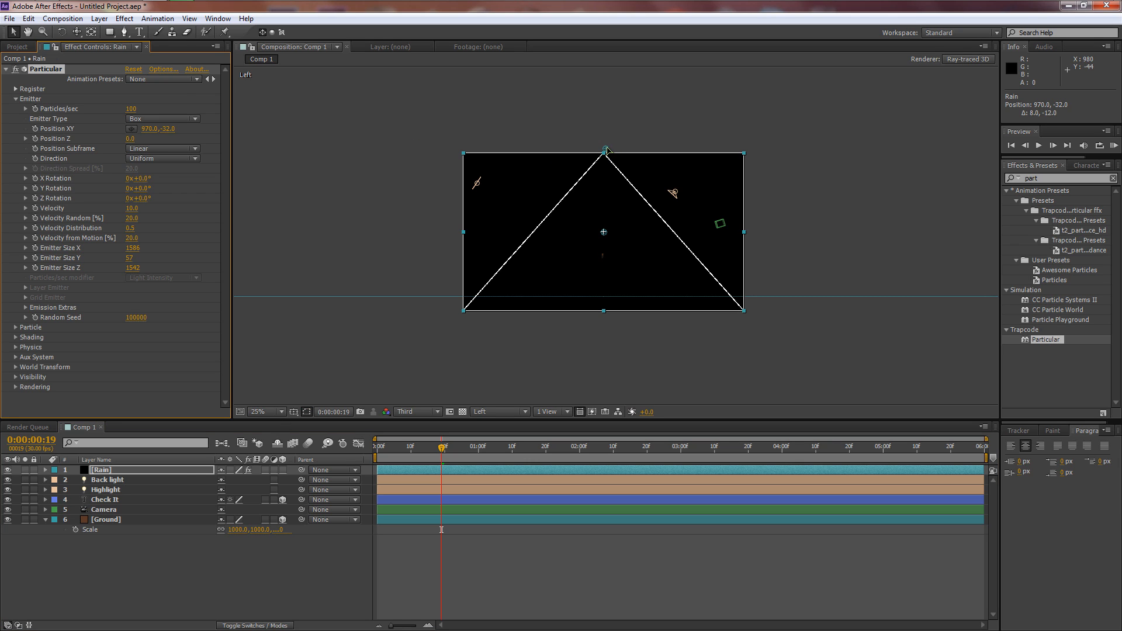
left_click(491, 412)
left_click(497, 426)
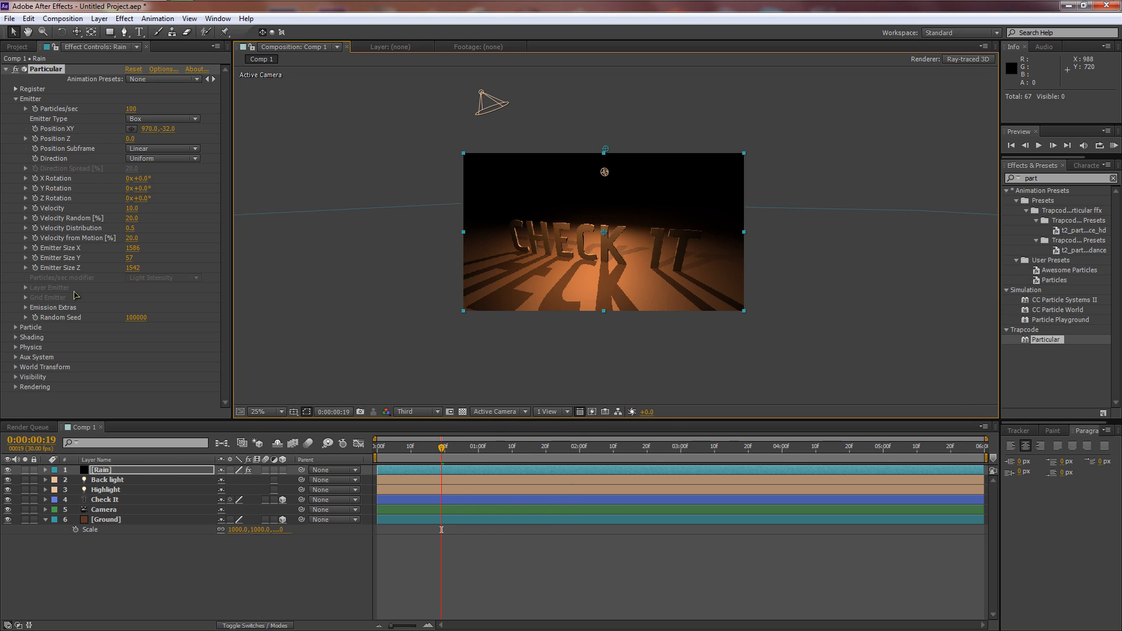
Set Particular's emission rate to 200 particles per second
left_click(135, 109)
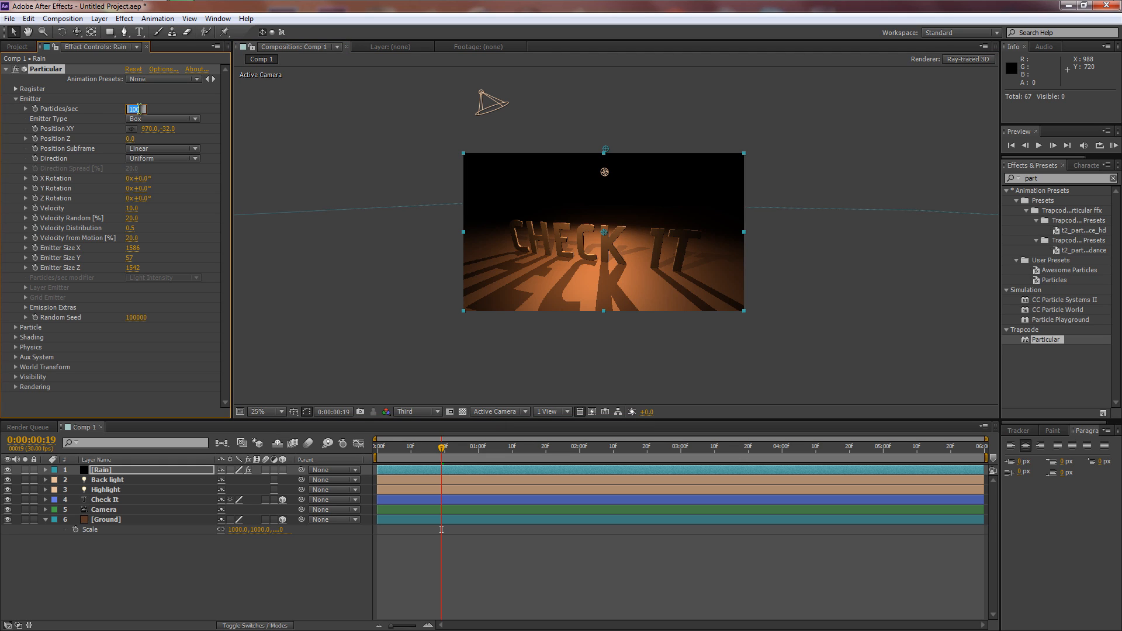
type("200")
key("Return")
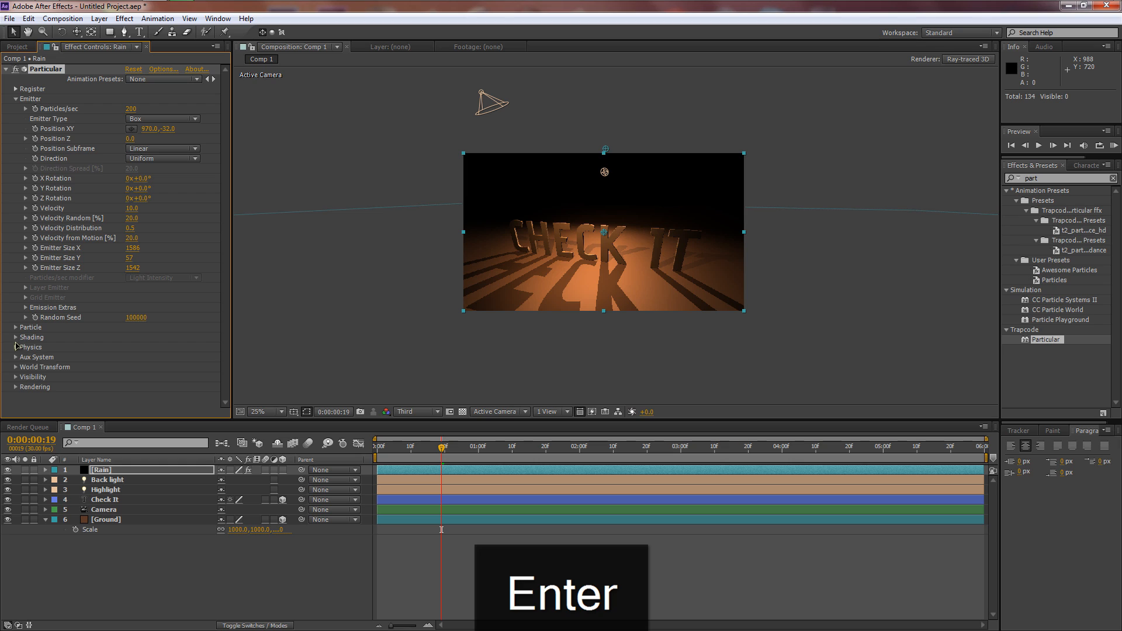
Set Particular's physics model to Bounce with a gravity of 600 and check the falling rain at 0:00:01:09
left_click(16, 347)
scroll(18, 348, "down", 1)
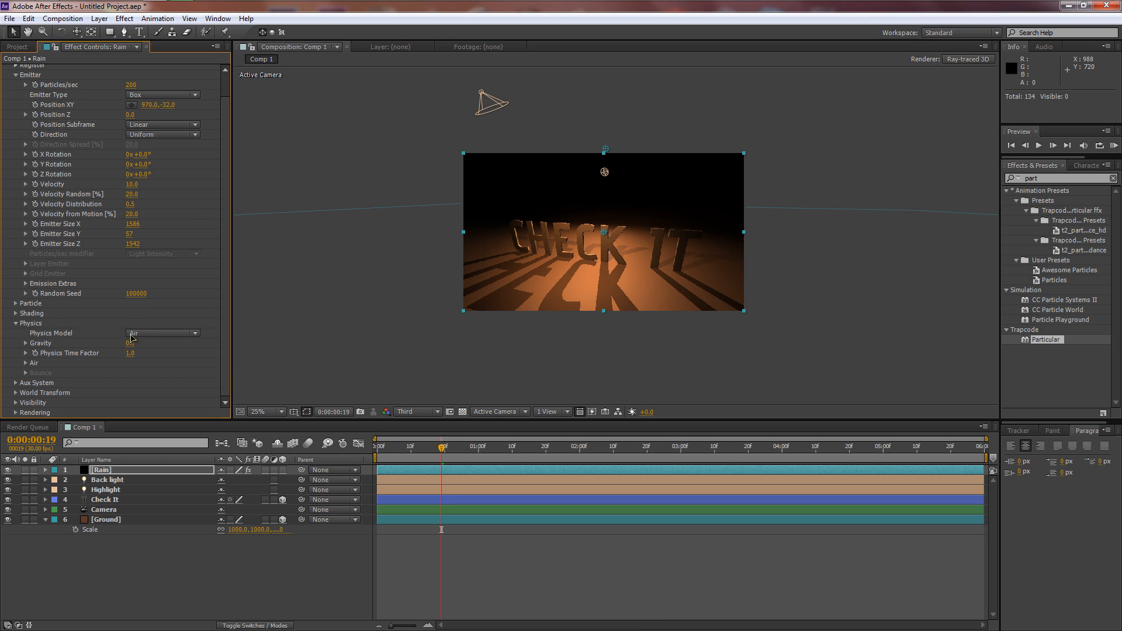
left_click(143, 335)
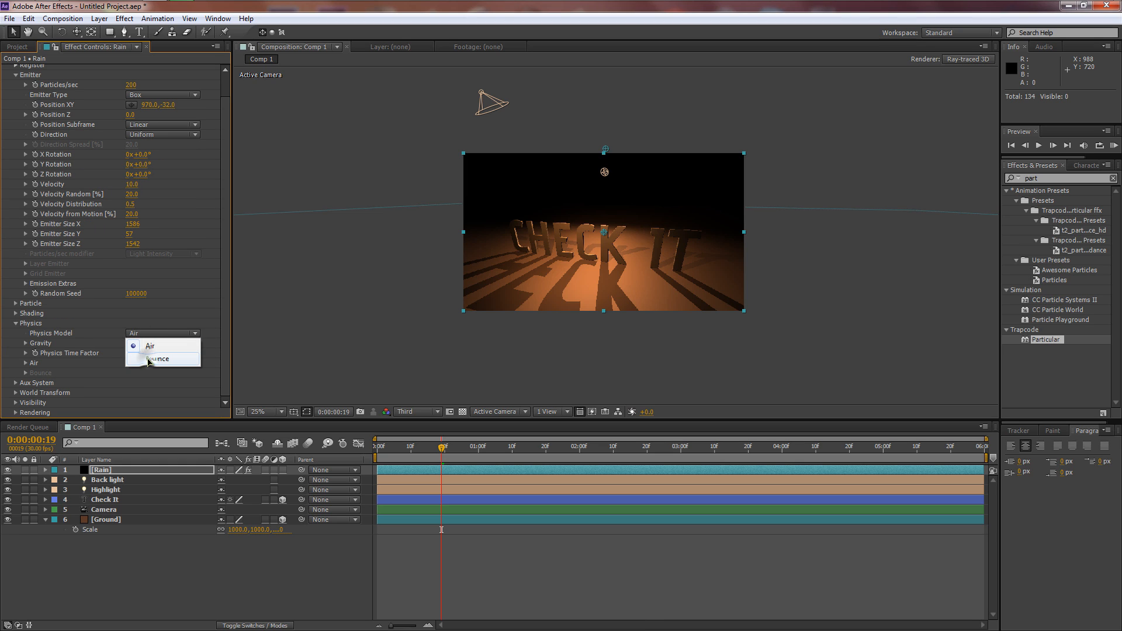
left_click(149, 360)
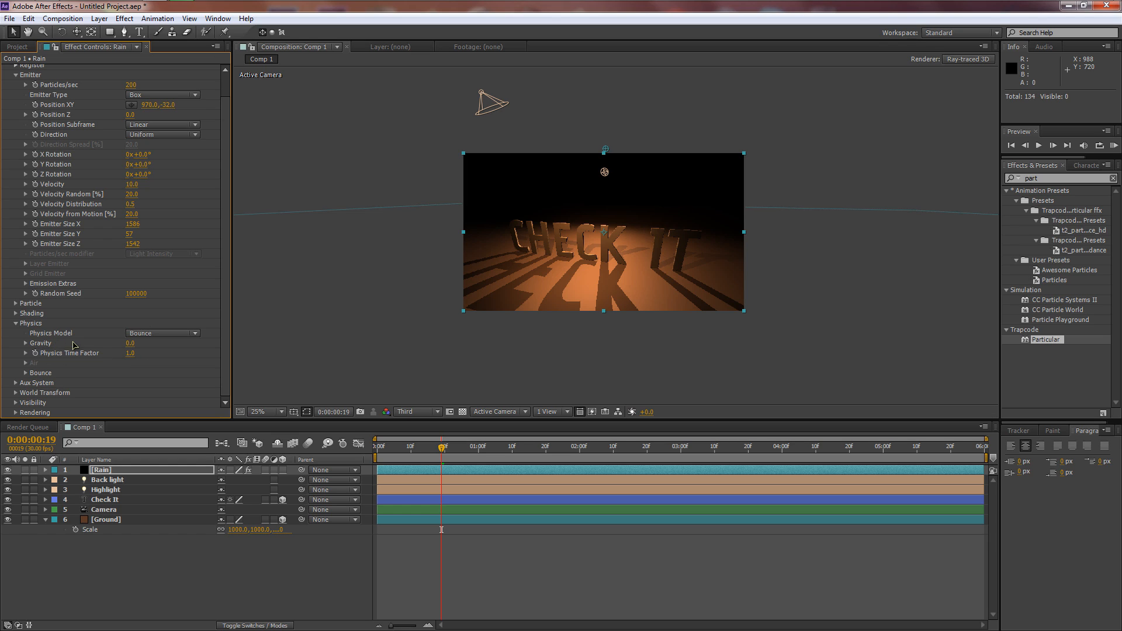
left_click(135, 345)
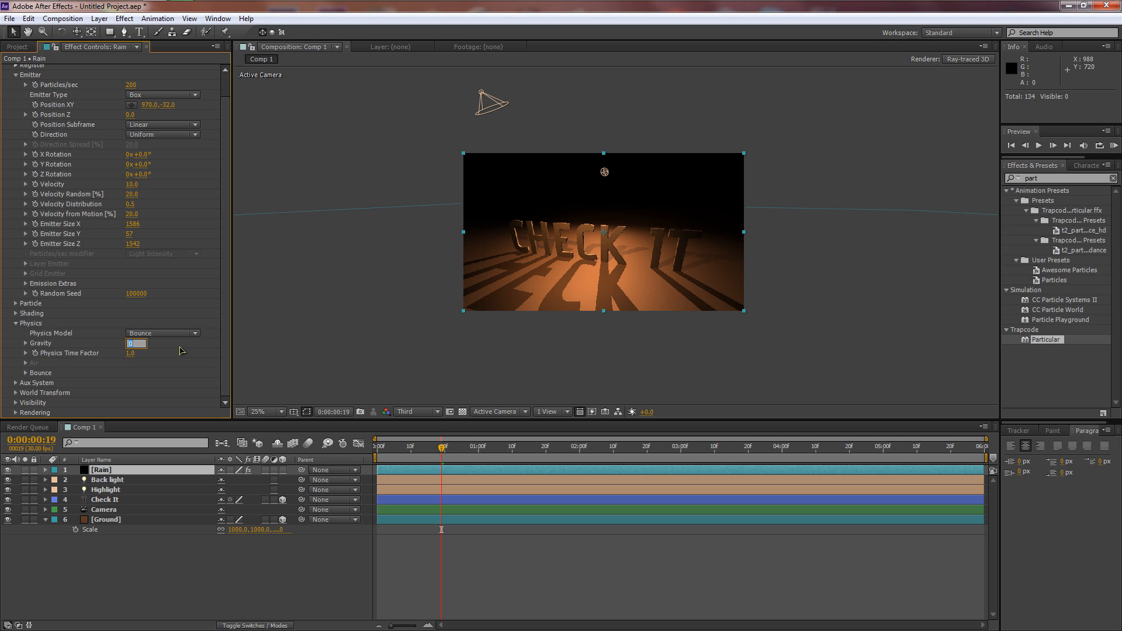
type("600")
key("Return")
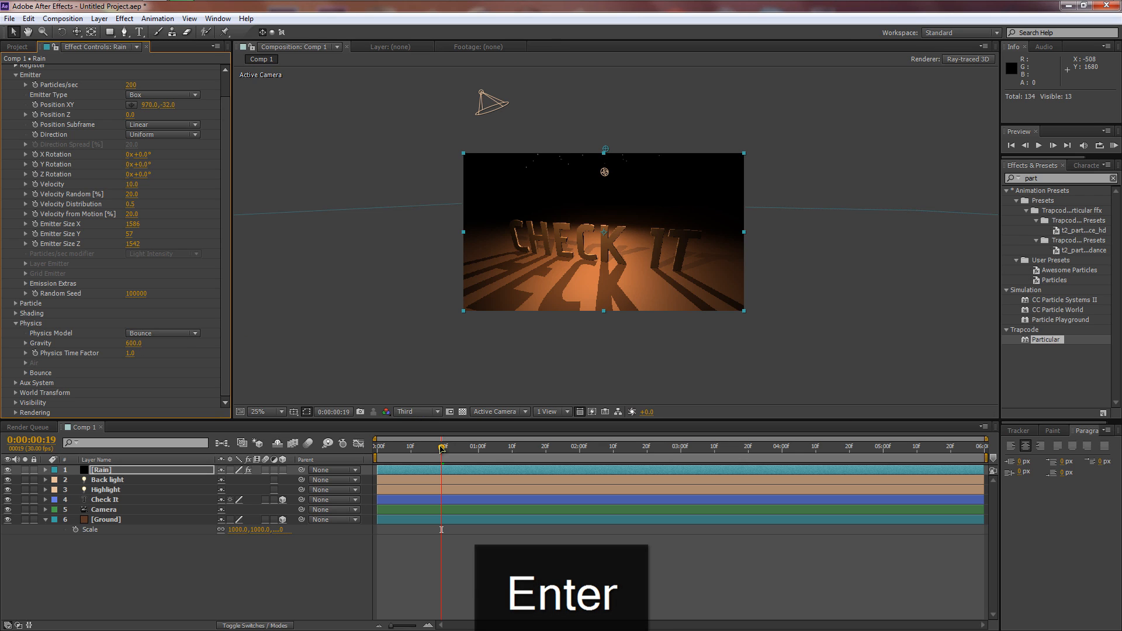
left_click_drag(450, 451, 510, 449)
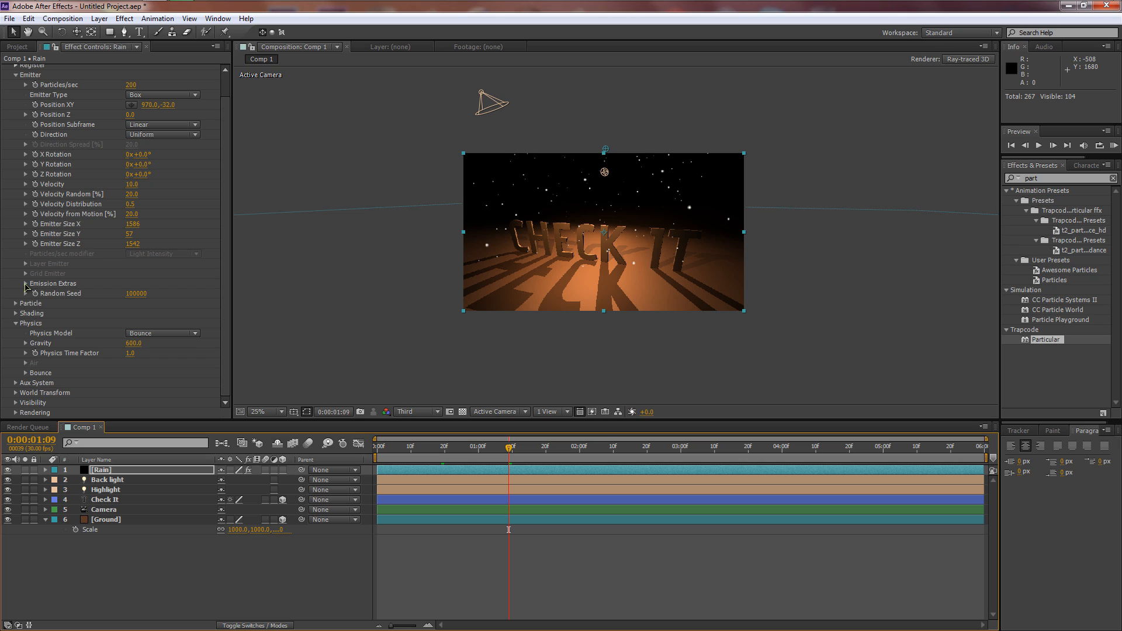
Set the emitter's Pre Run to 100 and return to the first frame to check the rain
left_click(25, 285)
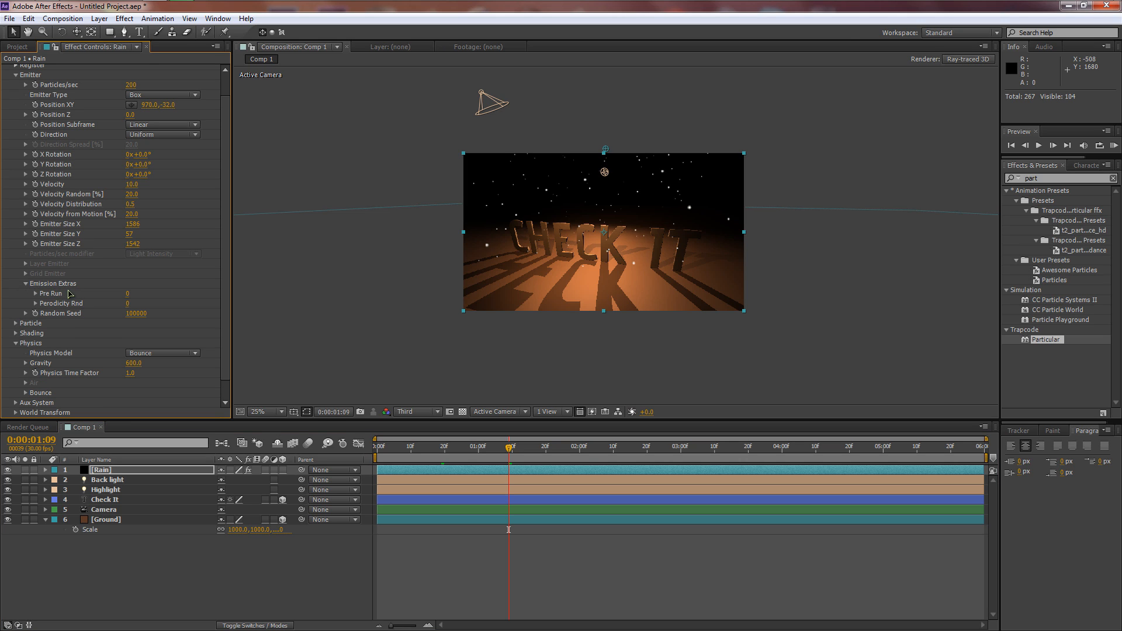
left_click_drag(126, 295, 426, 295)
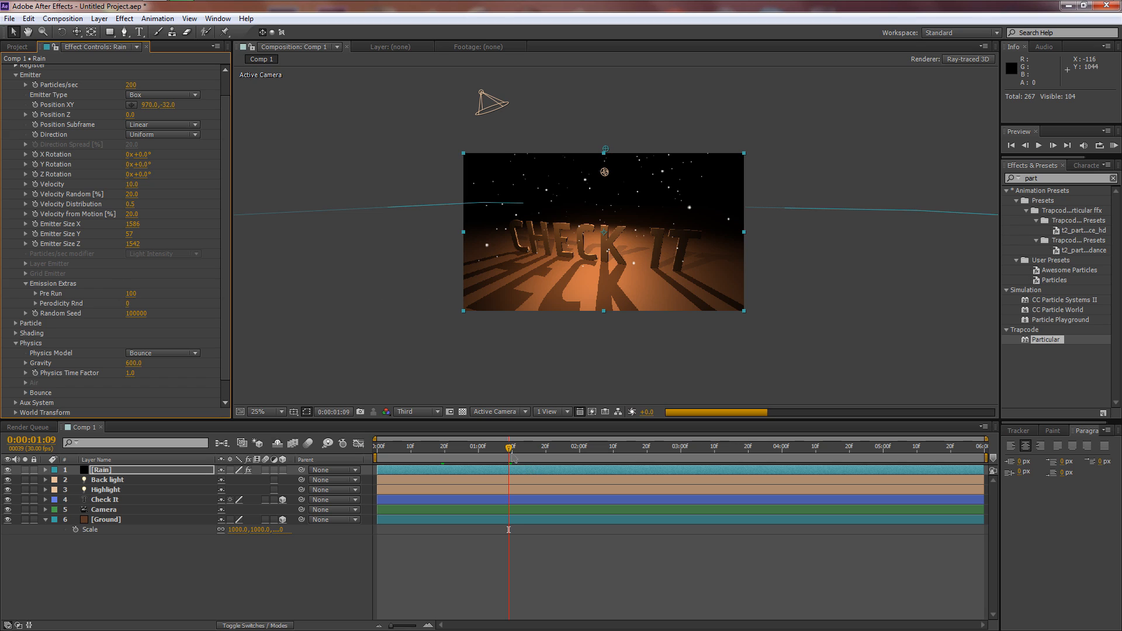
left_click_drag(509, 450, 344, 452)
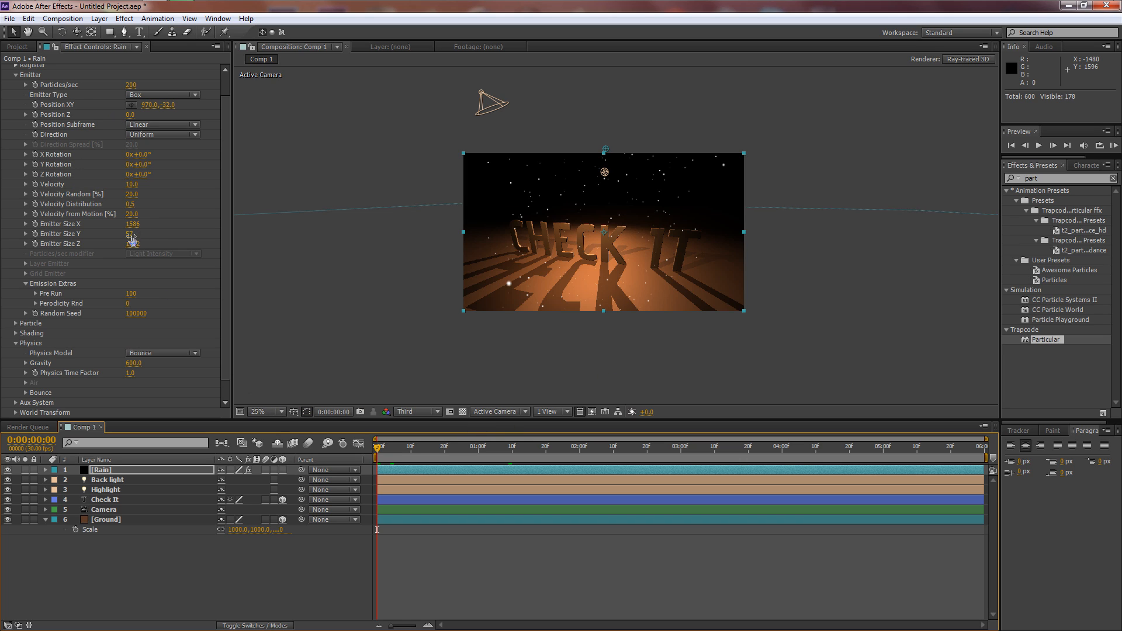
Enlarge the emitter size to about 2704 in X and 2474 in Z
left_click_drag(131, 226, 565, 239)
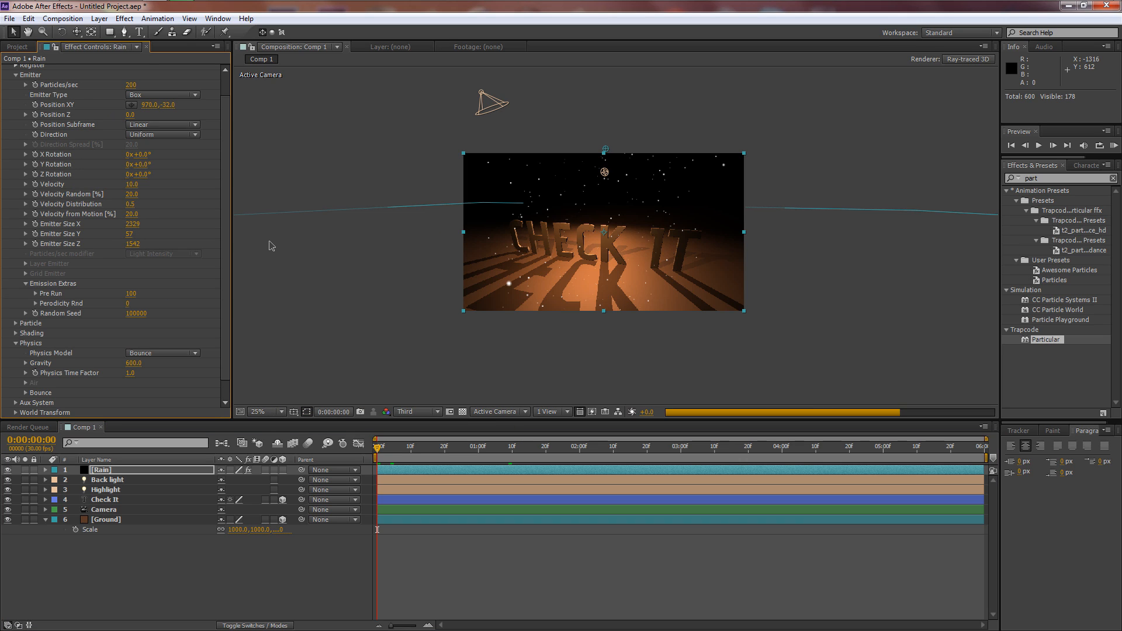
left_click_drag(133, 224, 372, 230)
left_click_drag(133, 251, 683, 259)
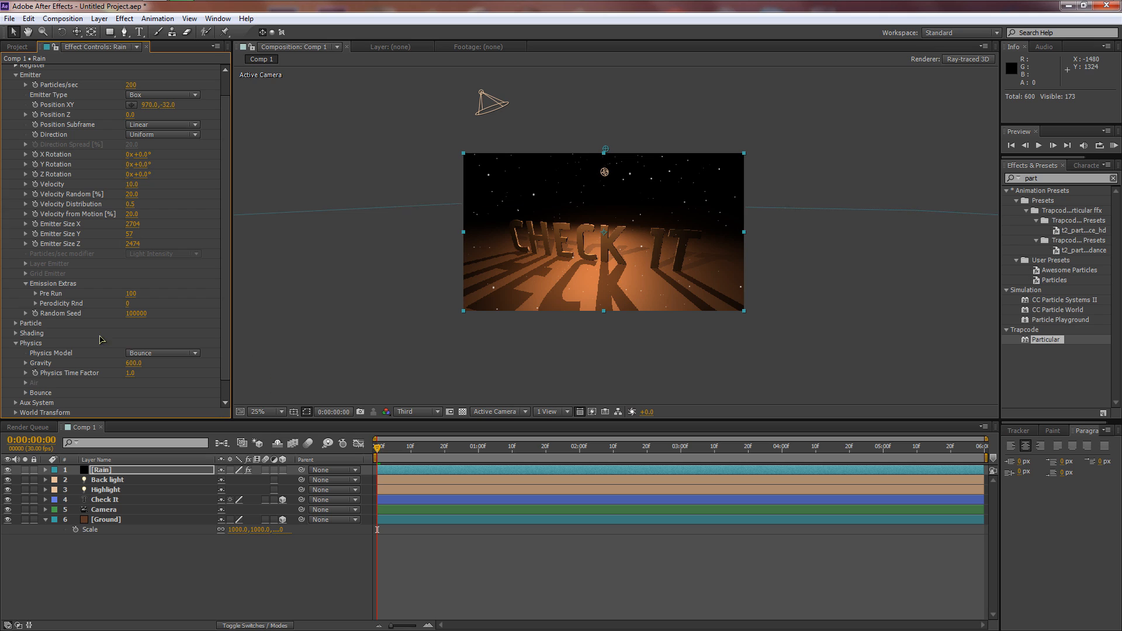
Make the rain collide with the Ground layer as its floor, with Kill as the collision event
scroll(128, 349, "down", 1)
left_click(26, 373)
scroll(26, 374, "down", 4)
left_click(146, 303)
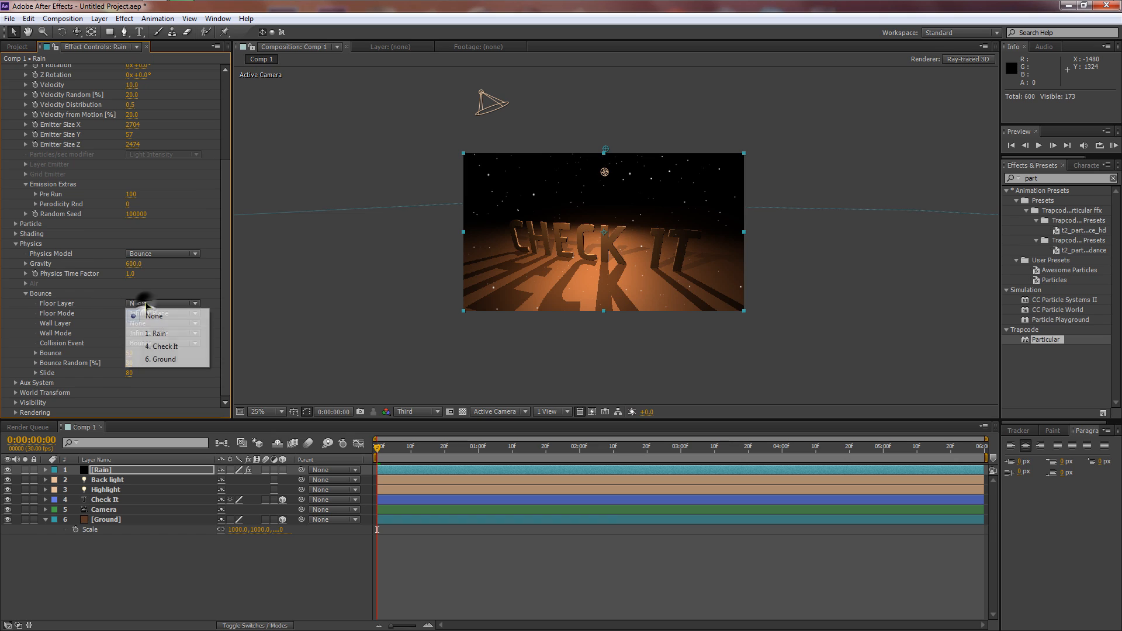
left_click(166, 360)
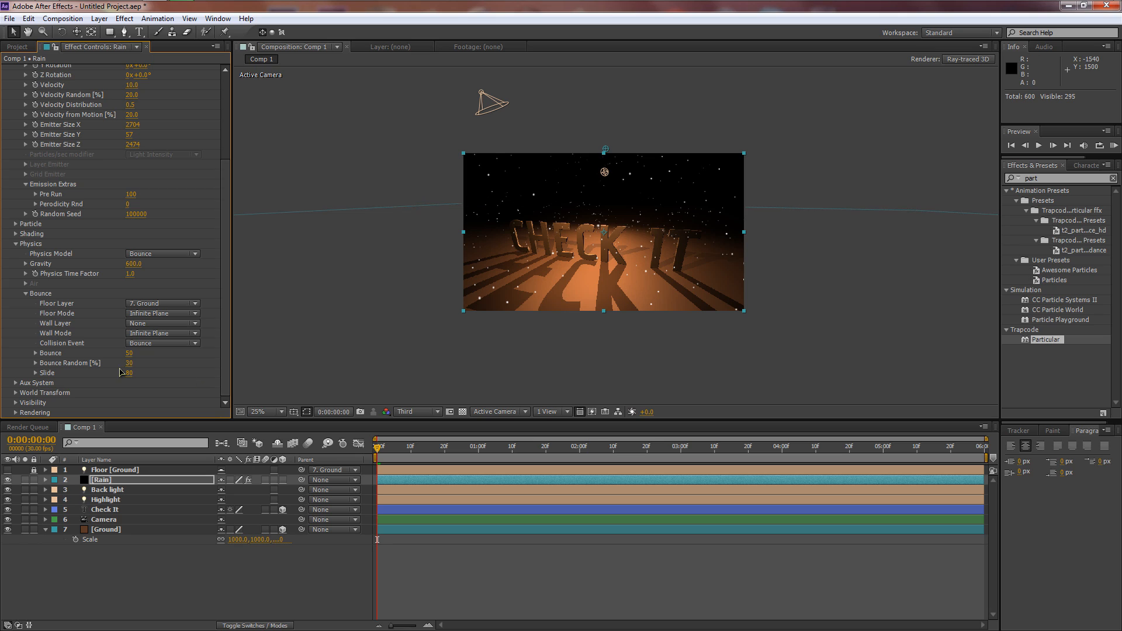
left_click(152, 345)
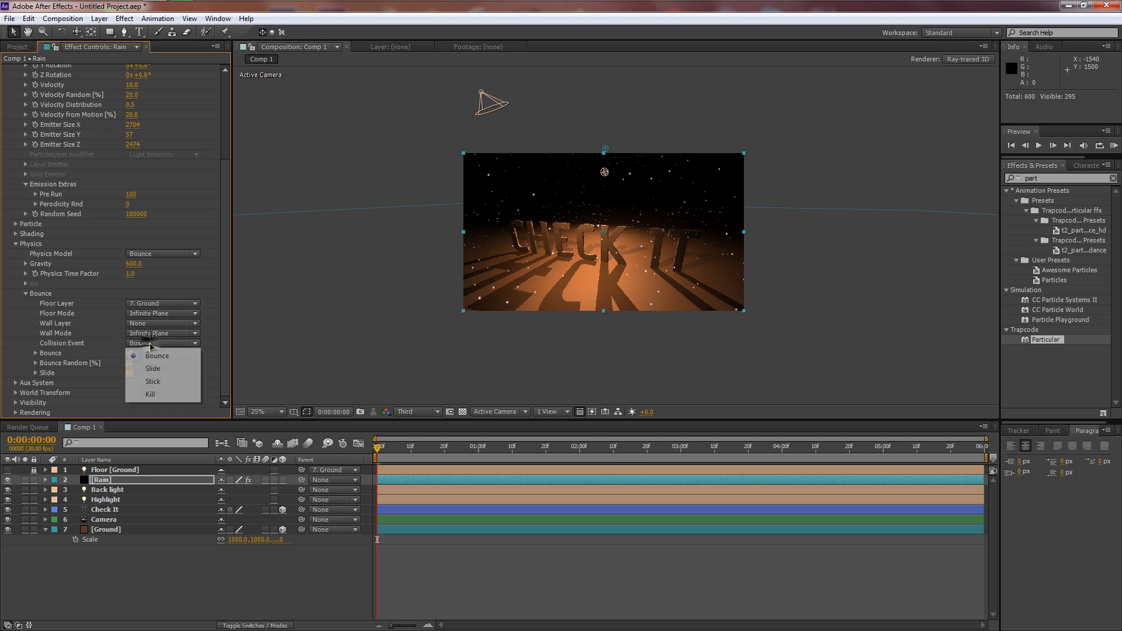
left_click(150, 398)
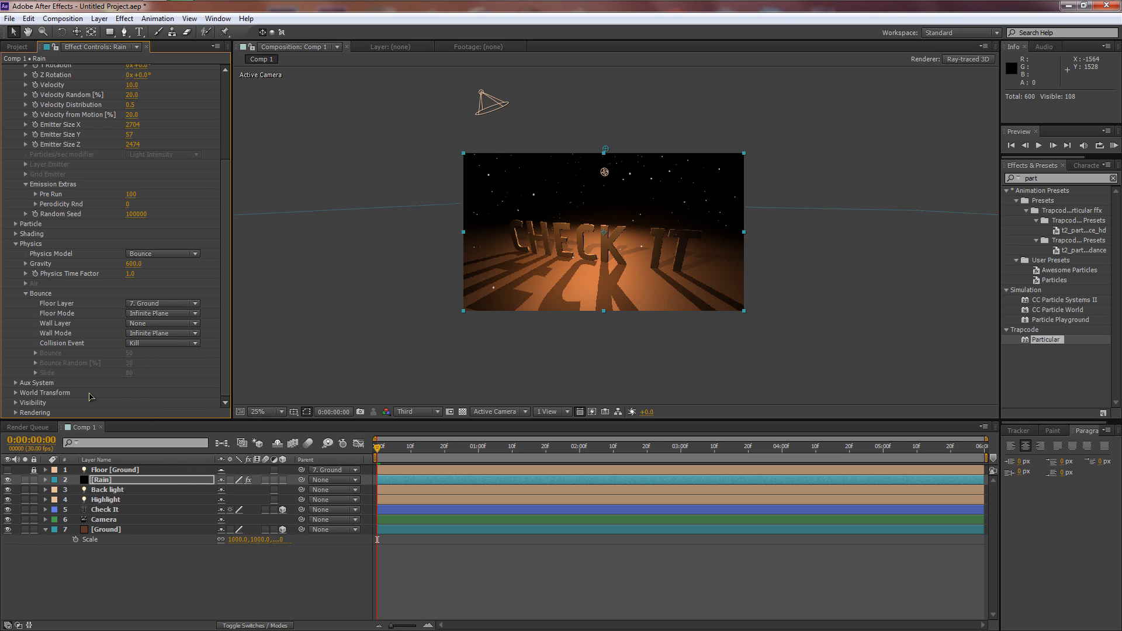
Make the Aux System emit At Bounce Event with an emit probability of 50%
left_click(16, 384)
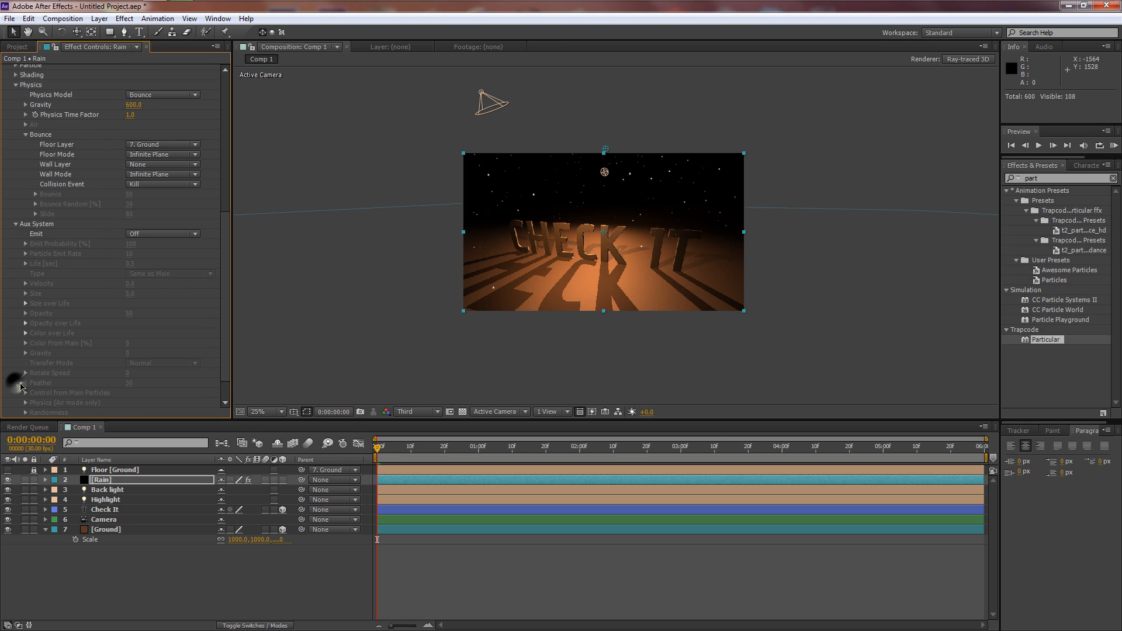
left_click(133, 236)
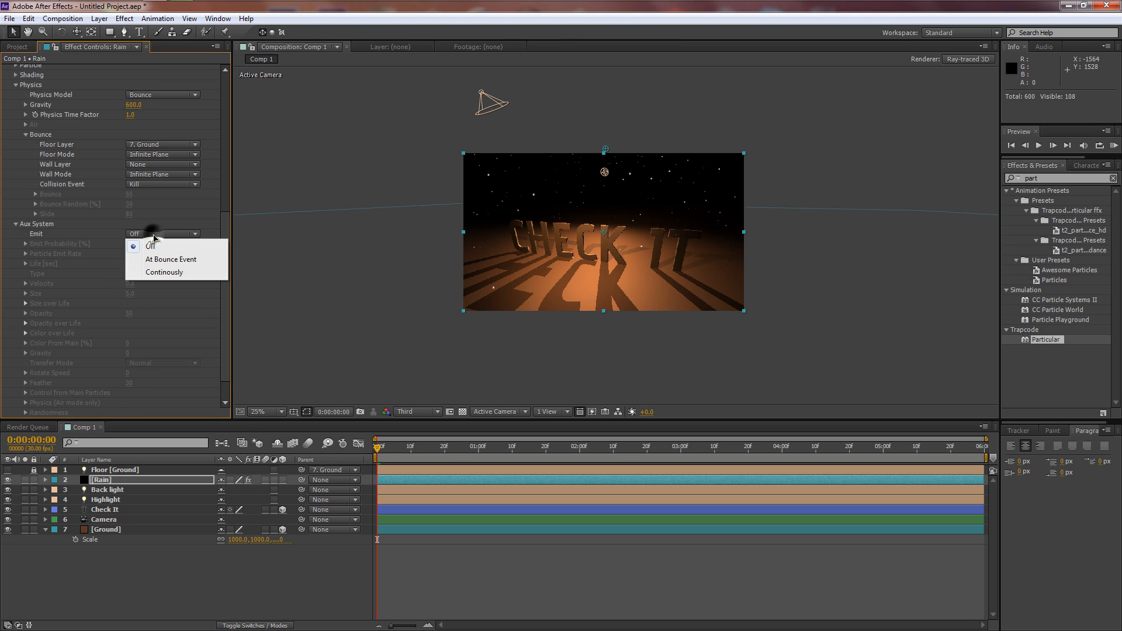
left_click(163, 259)
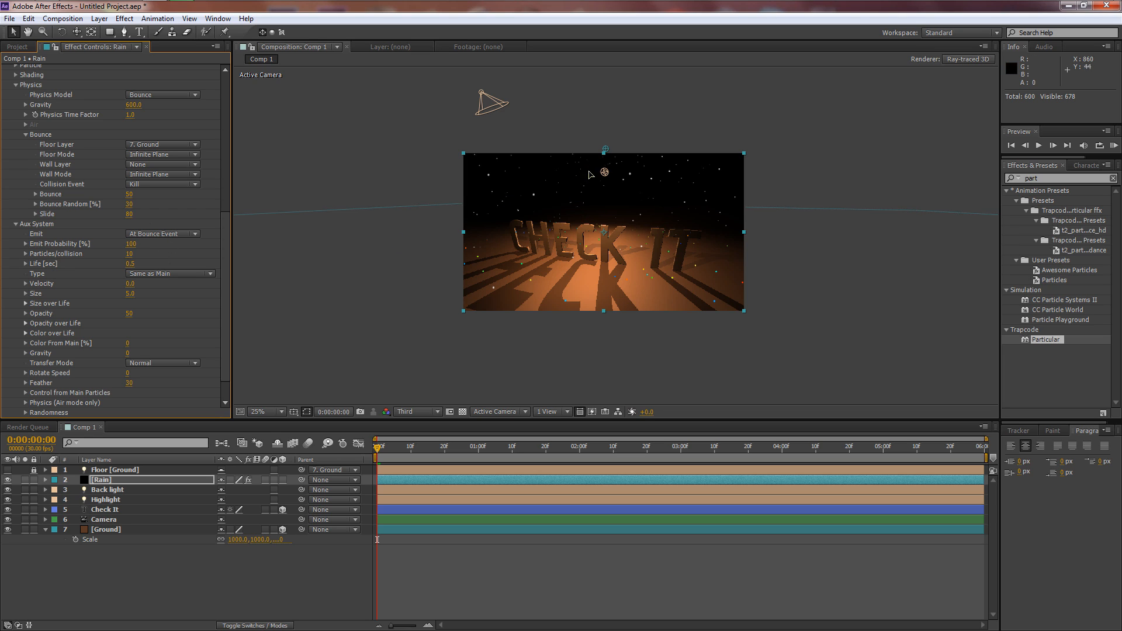
left_click(132, 245)
type("50")
key("Return")
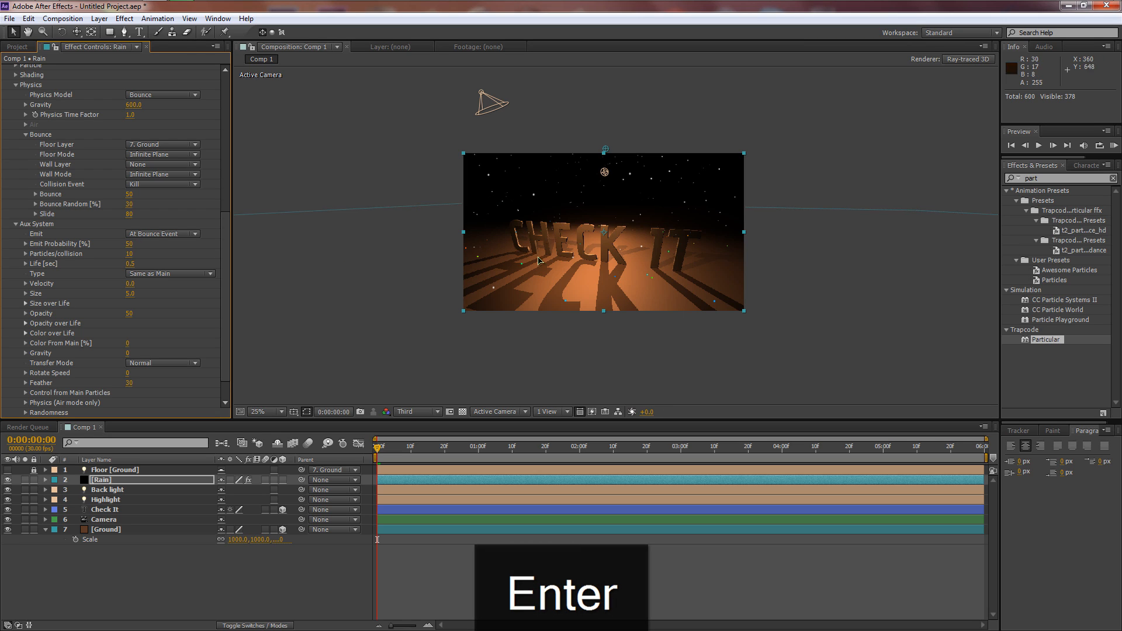
Set the Aux System to 5 particles per collision with a life of 1 second
left_click(129, 254)
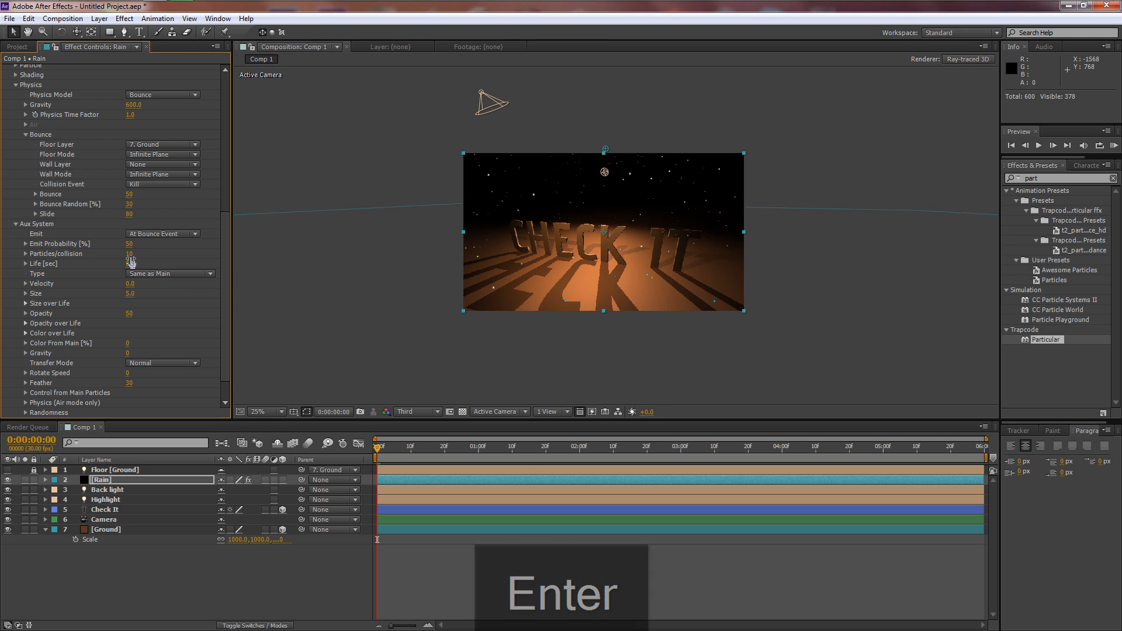
type("5")
key("Return")
left_click(129, 264)
type("1")
key("Return")
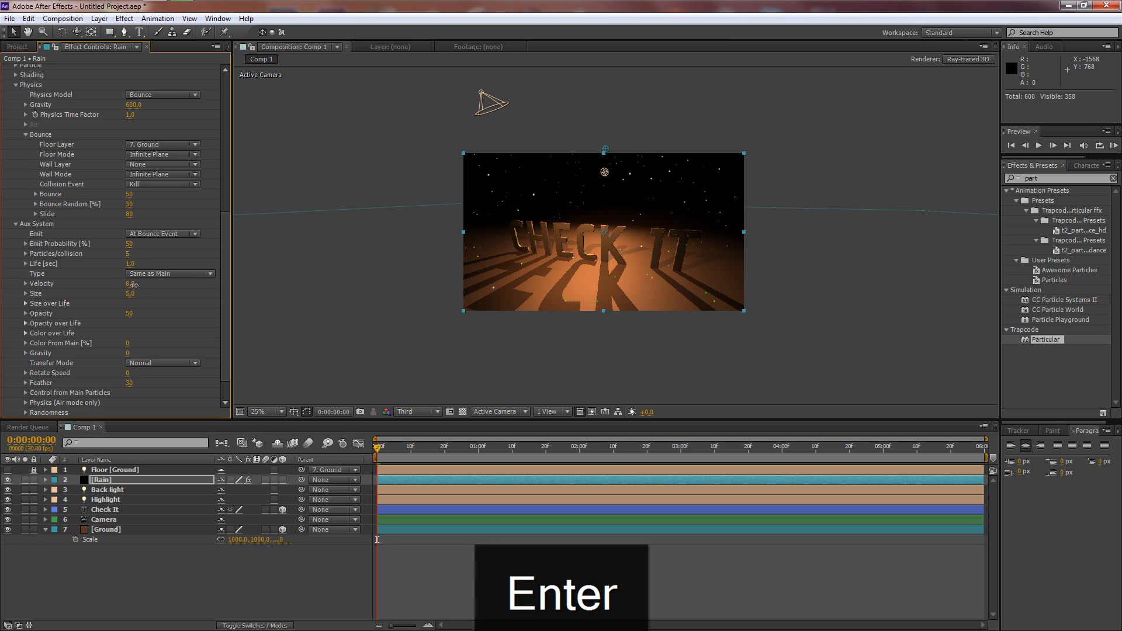
Set the Aux System particles' velocity to 35 and their size to 1
left_click_drag(134, 284, 134, 285)
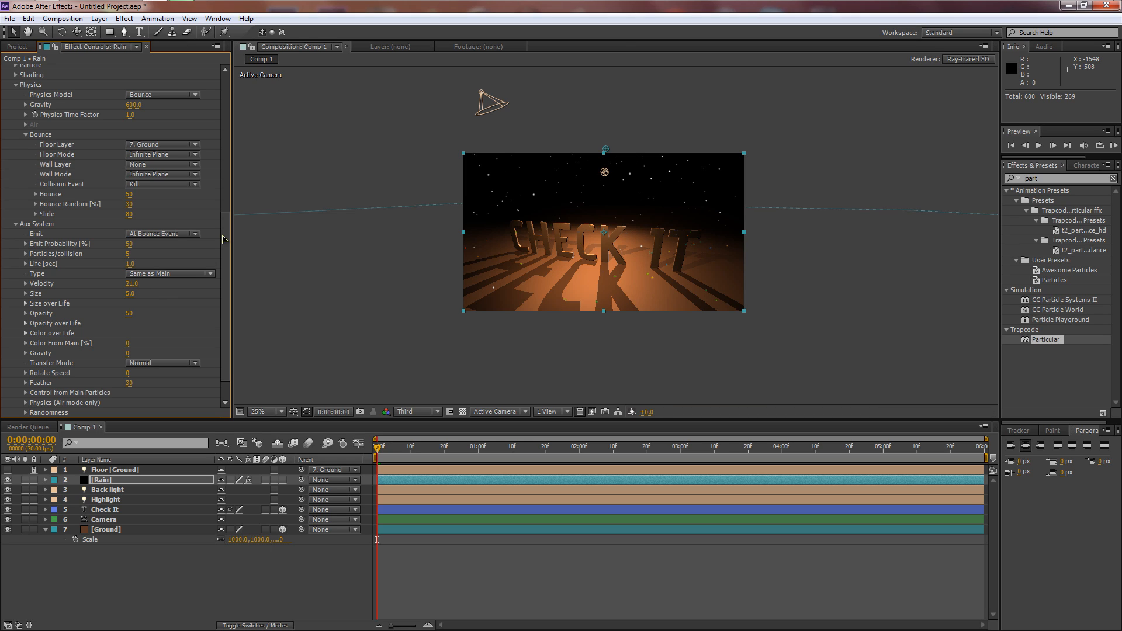
left_click_drag(134, 287, 141, 283)
left_click(134, 294)
type("2")
key("Return")
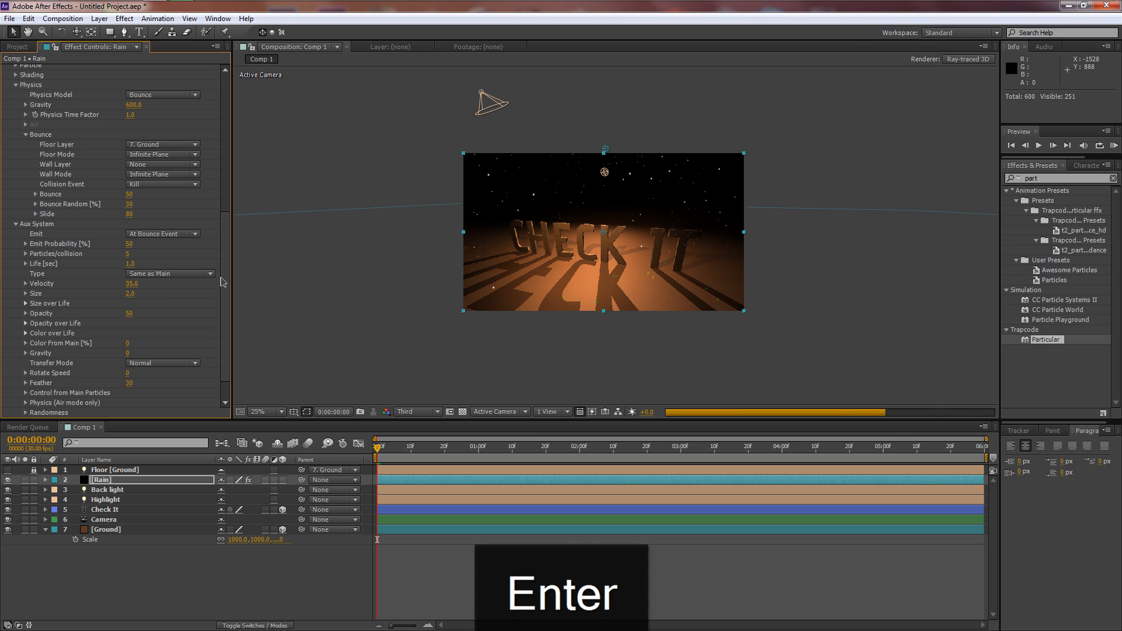
scroll(225, 284, "down", 2)
left_click(135, 266)
type("1")
key("Return")
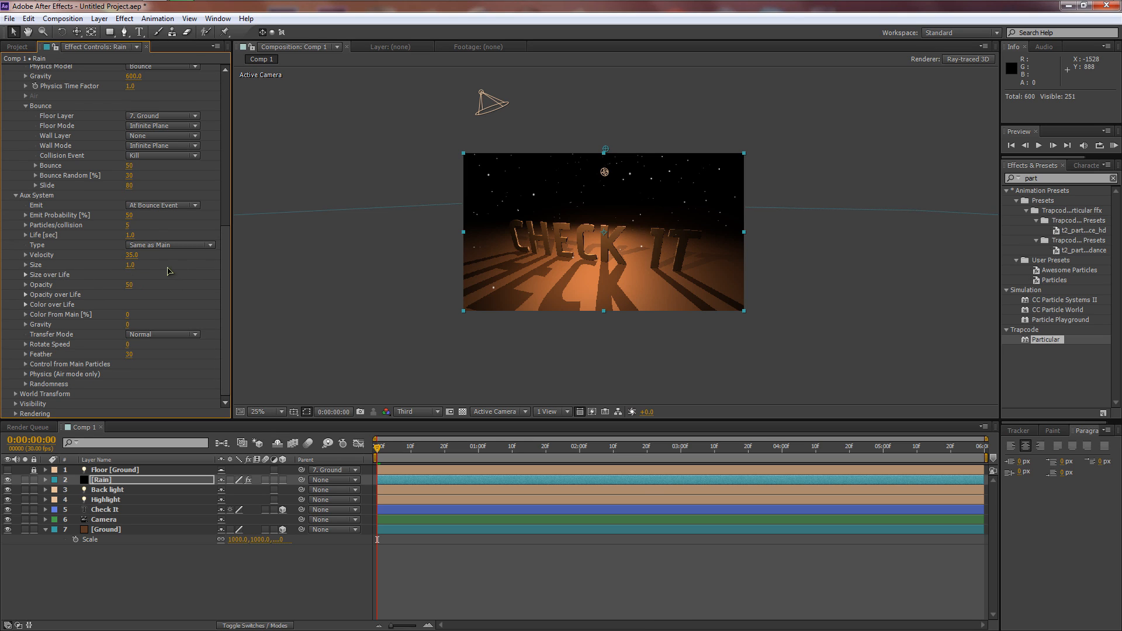
Give the Aux System a linearly falling Opacity over Life curve and set Color From Main to 100%
left_click(26, 295)
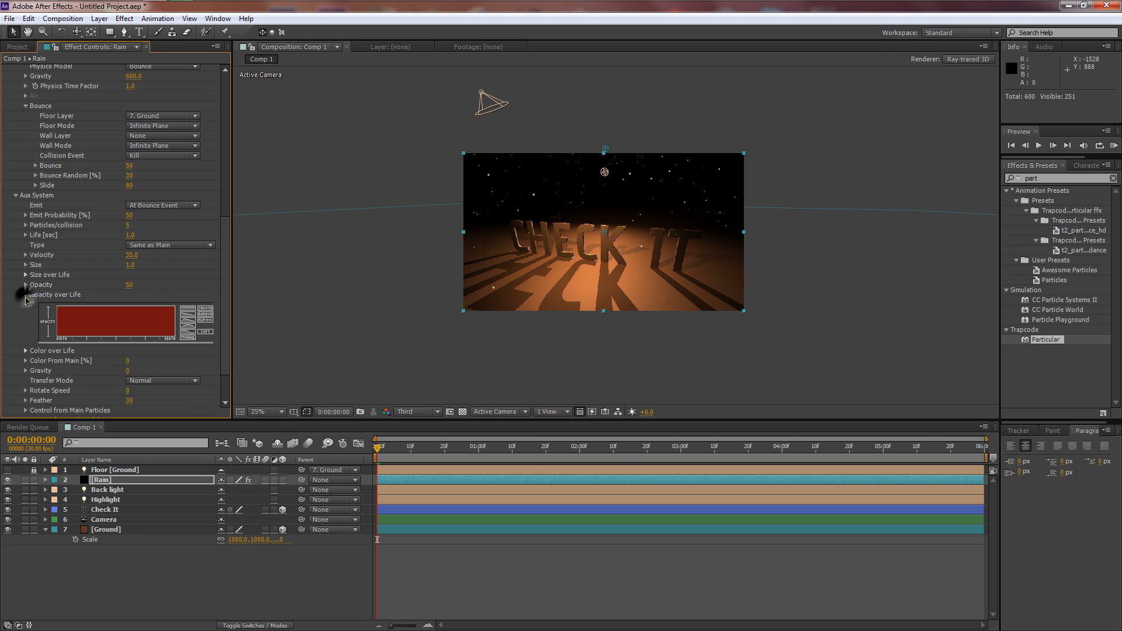
left_click(186, 318)
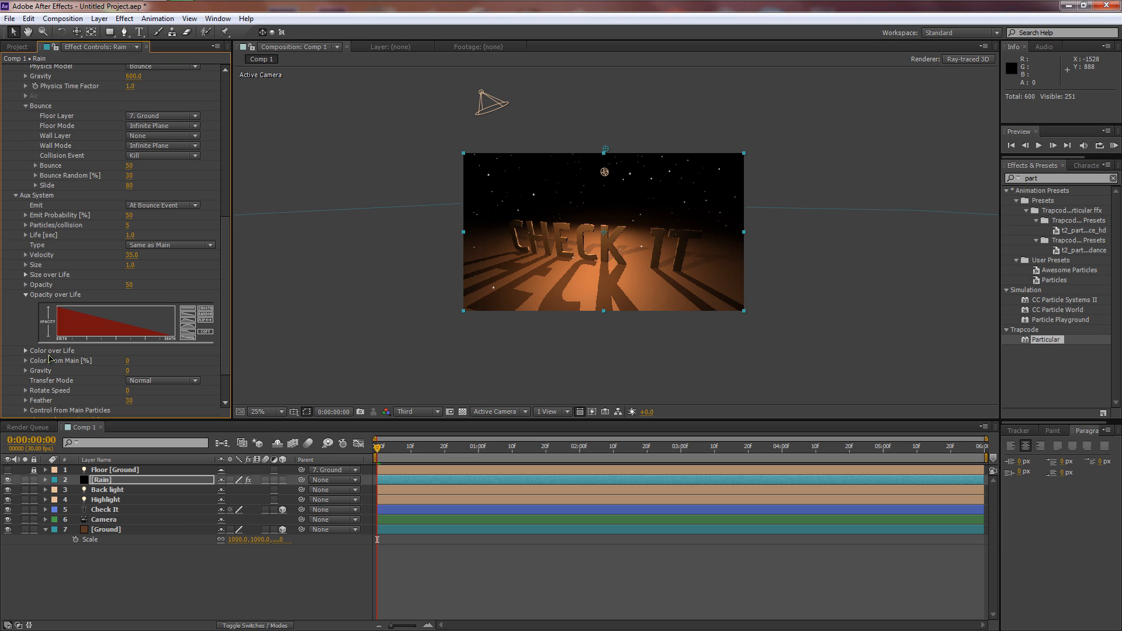
left_click_drag(128, 361, 280, 358)
Set the Aux System's gravity to 200
left_click(127, 370)
type("200")
key("Return")
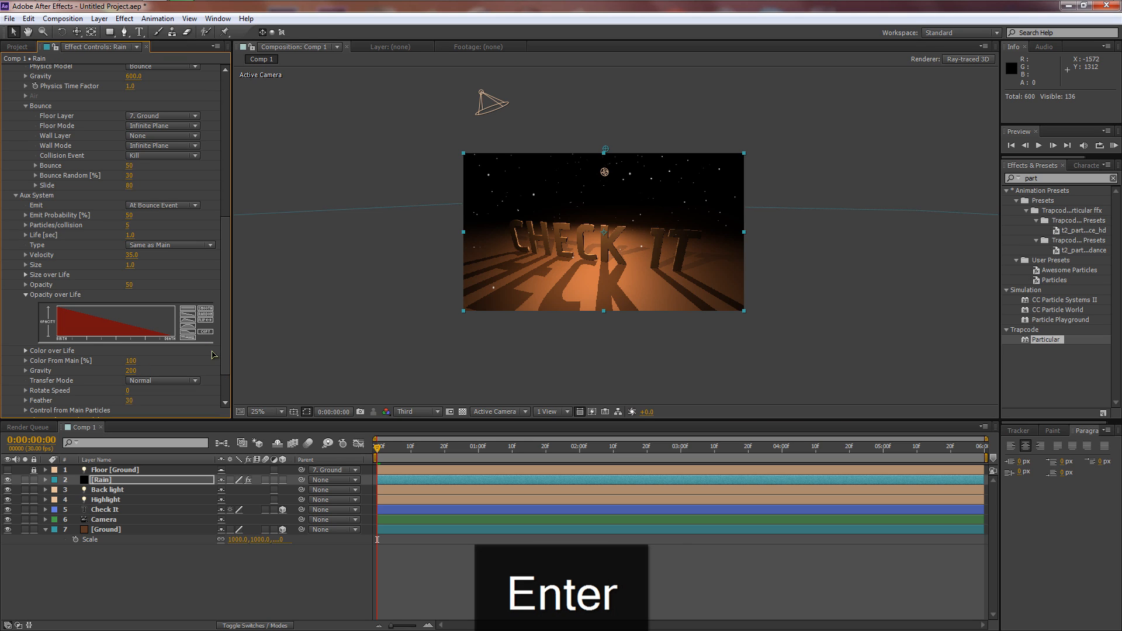
Set Inherit Velocity to 110 in the Aux System's control from main particles
left_click_drag(227, 338, 227, 361)
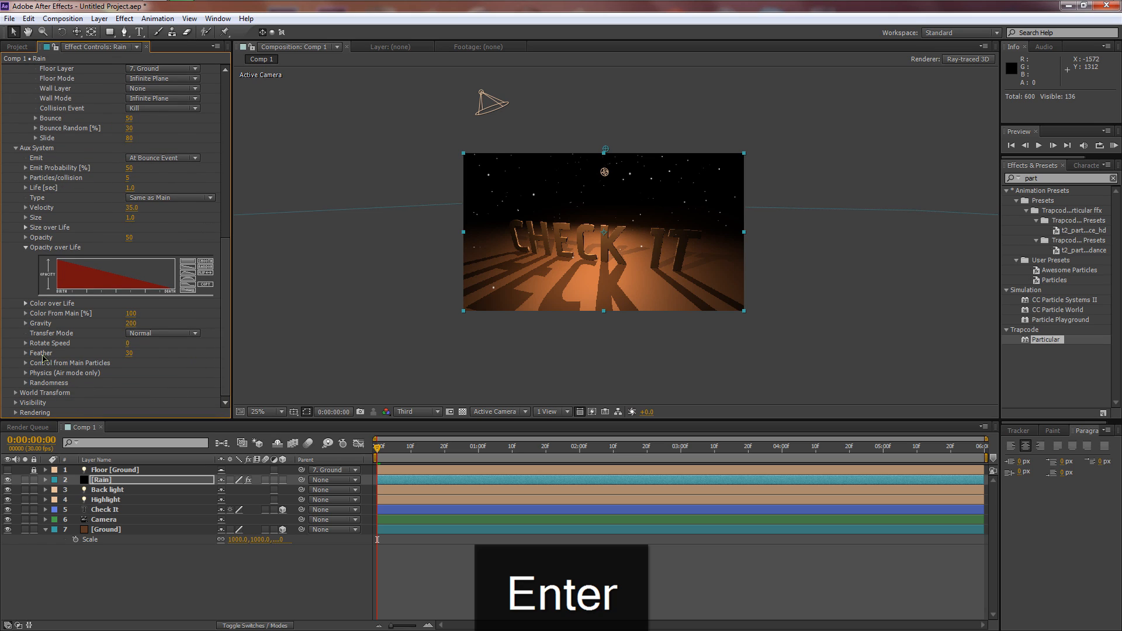
left_click(25, 364)
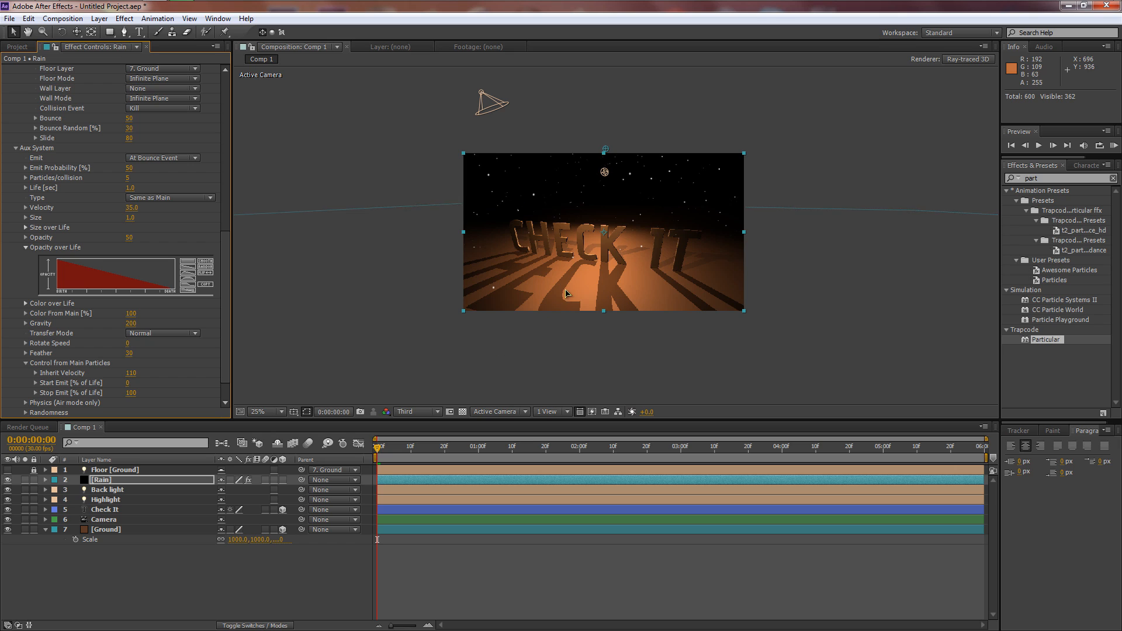
Preview the rain animation and set the composition preview resolution to Half
key("period")
key("KP_0")
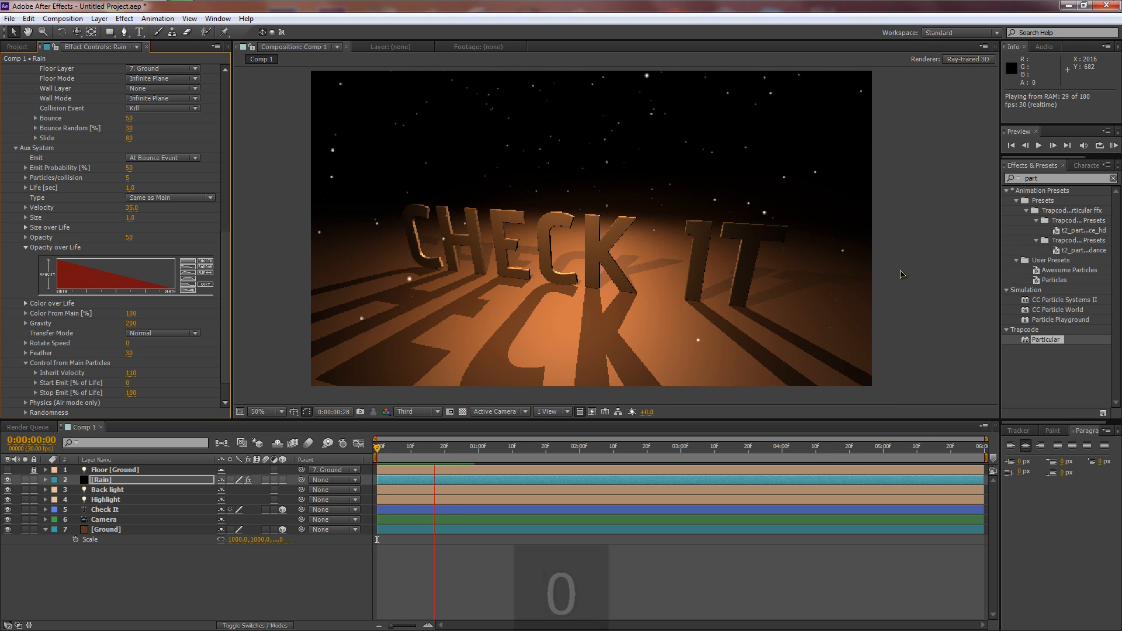
key("KP_0")
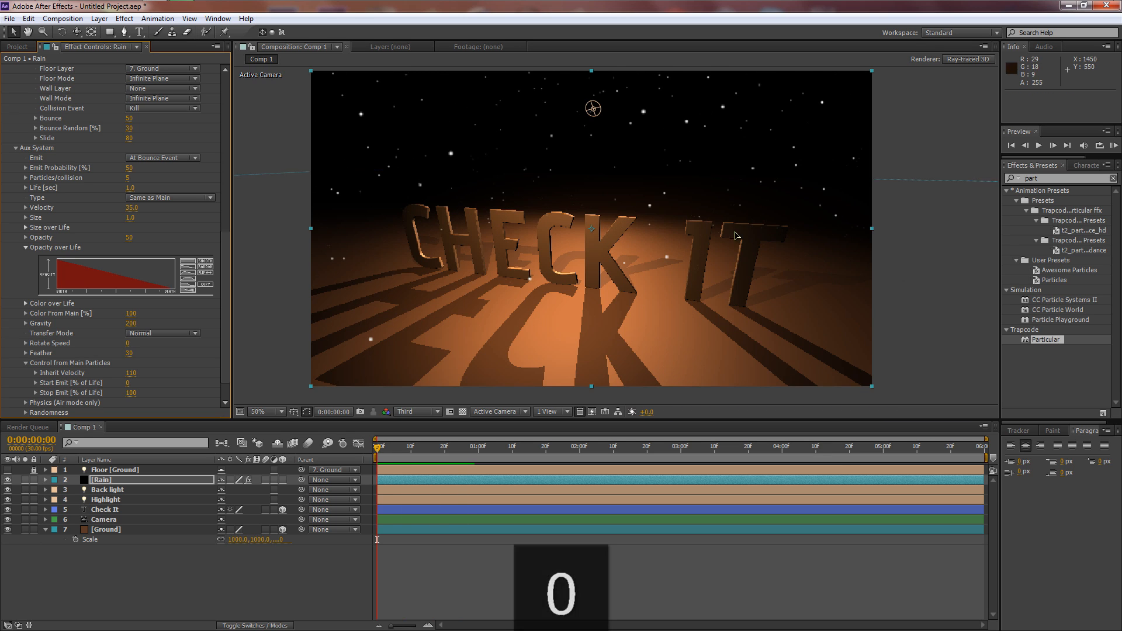
left_click(417, 411)
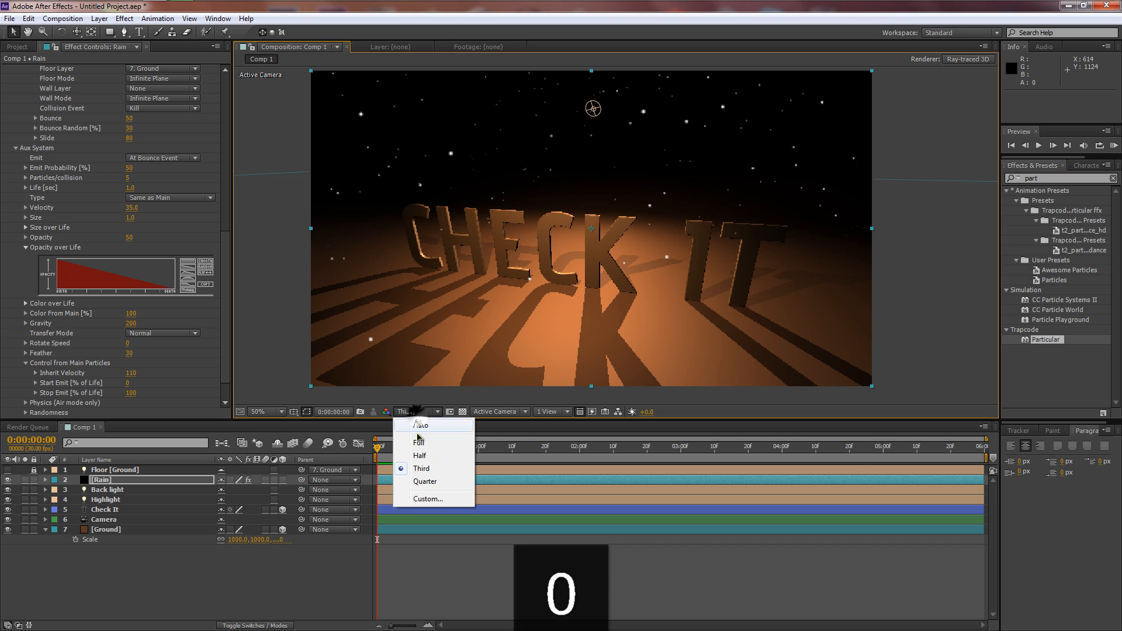
left_click(419, 455)
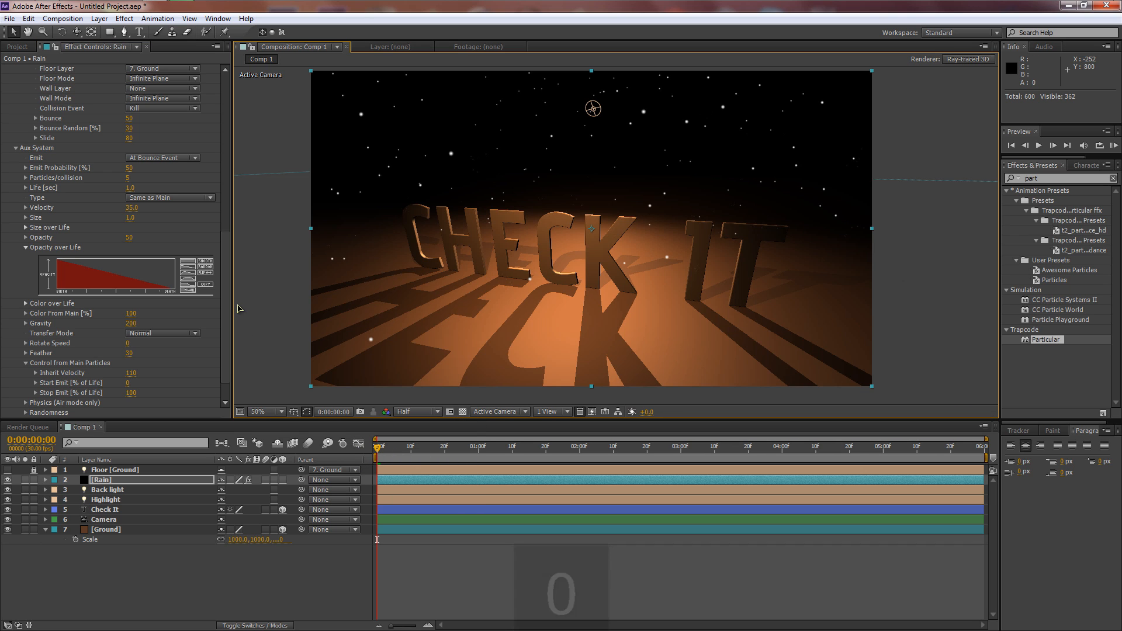
Keep the main particles as type Sphere and set their life to 5 seconds and size to 2
left_click_drag(226, 274, 230, 88)
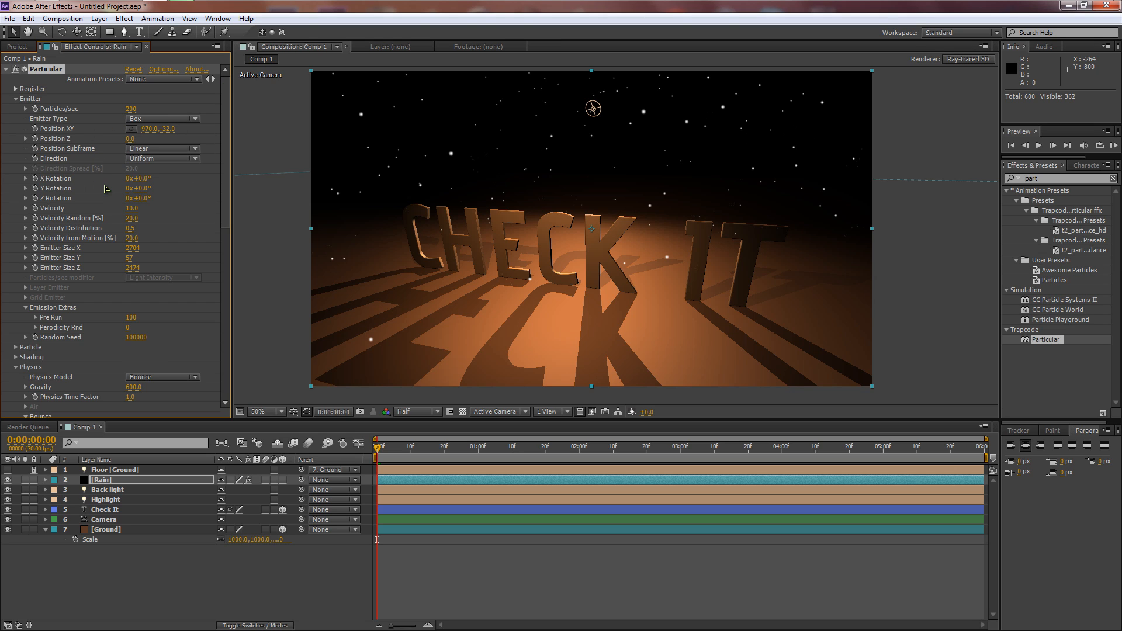
scroll(102, 189, "down", 1)
left_click(16, 321)
scroll(25, 318, "down", 5)
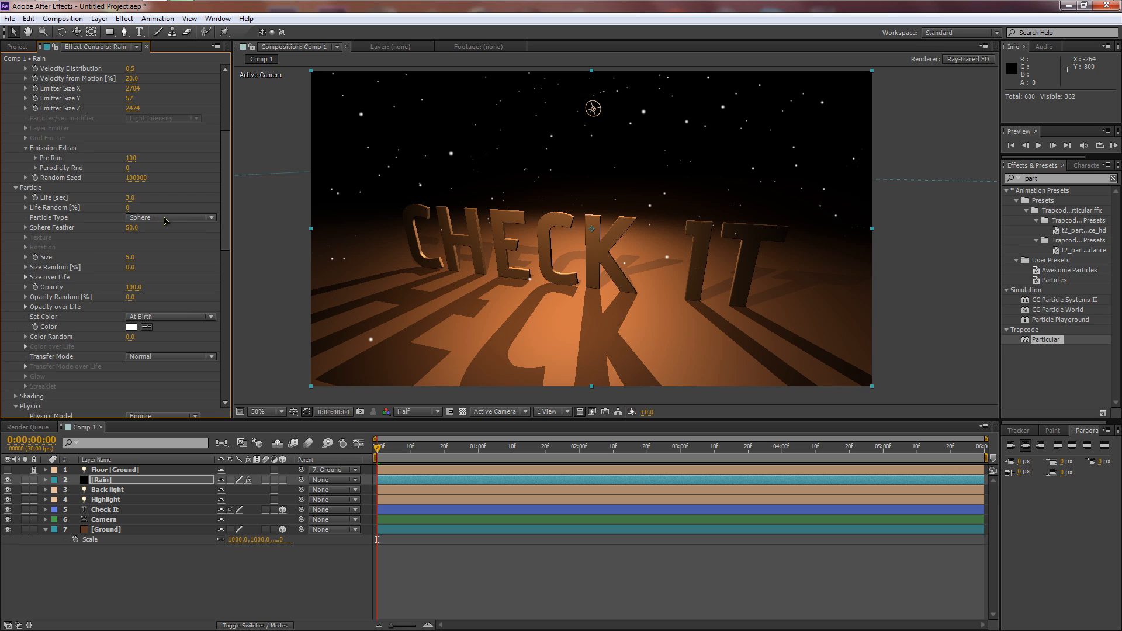
left_click(148, 218)
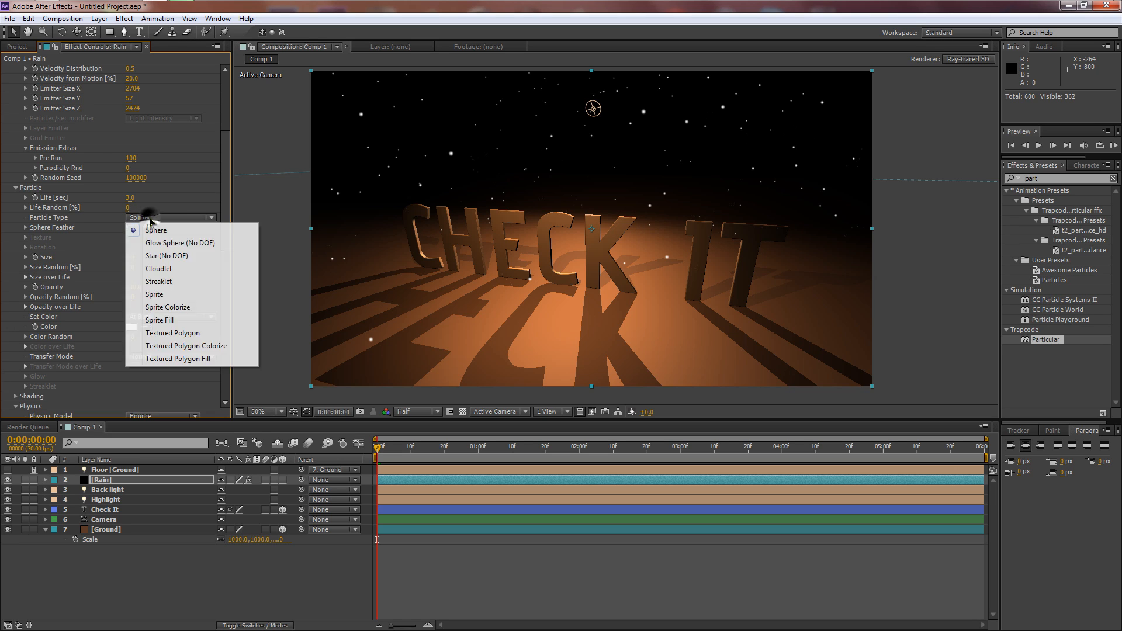
left_click(149, 230)
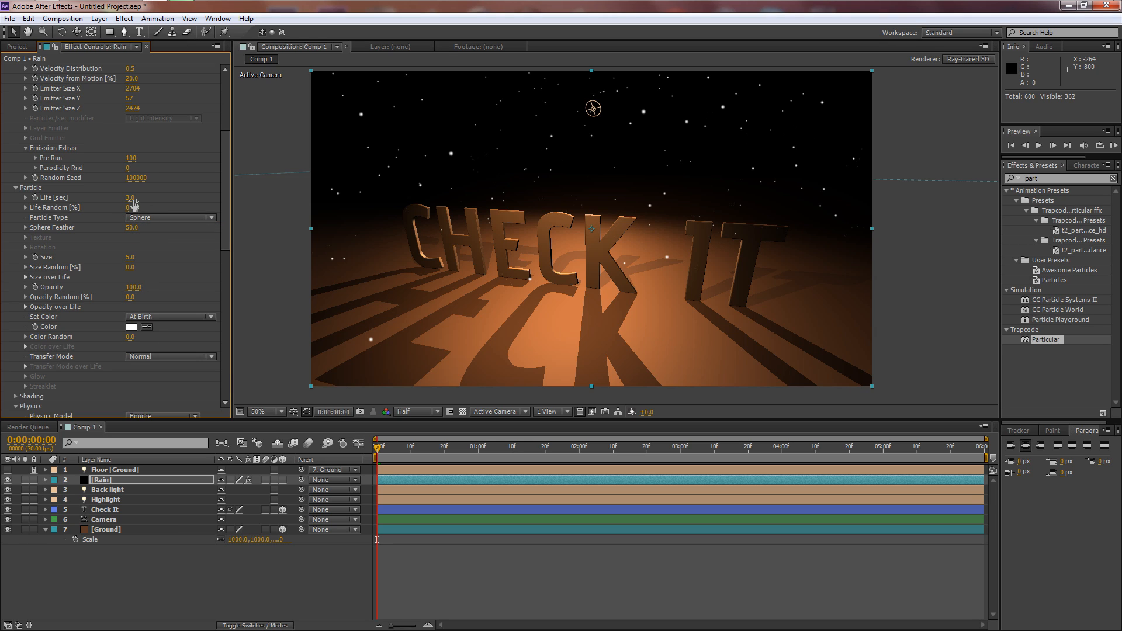
left_click(134, 200)
type("5")
key("Return")
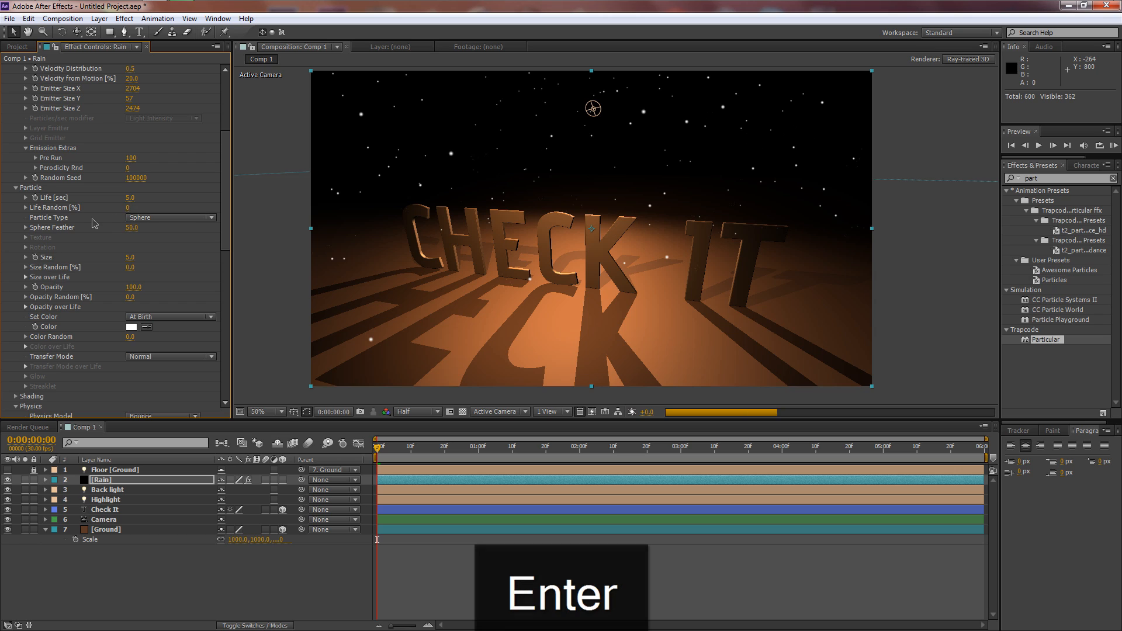
left_click(130, 258)
type("2")
key("Return")
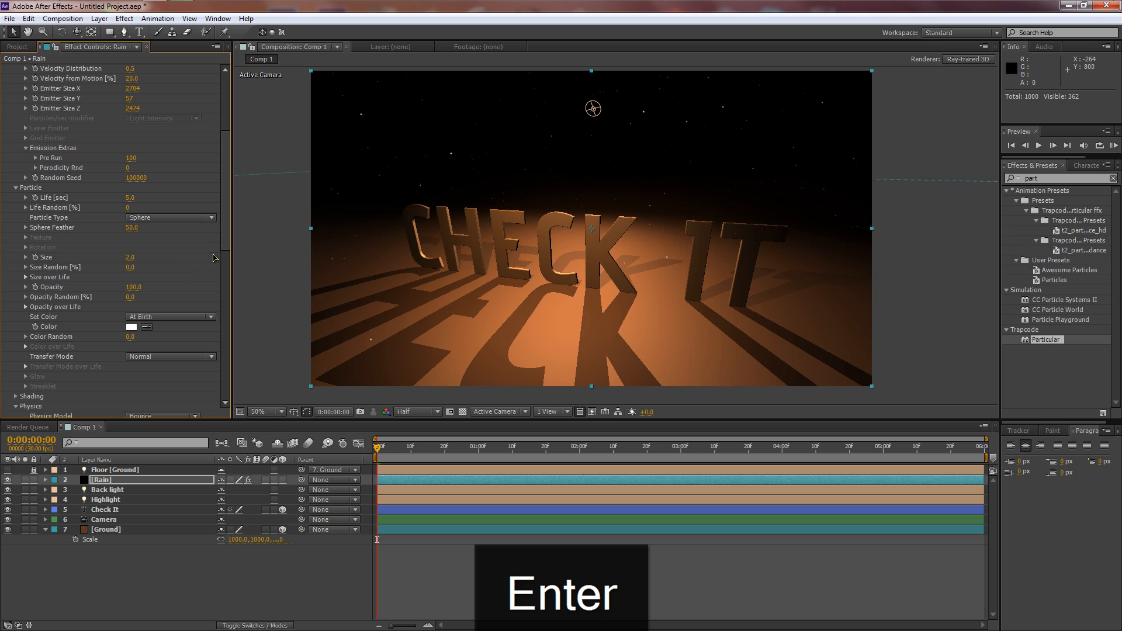
Set the Aux System particles' size to 2
left_click_drag(225, 244, 225, 256)
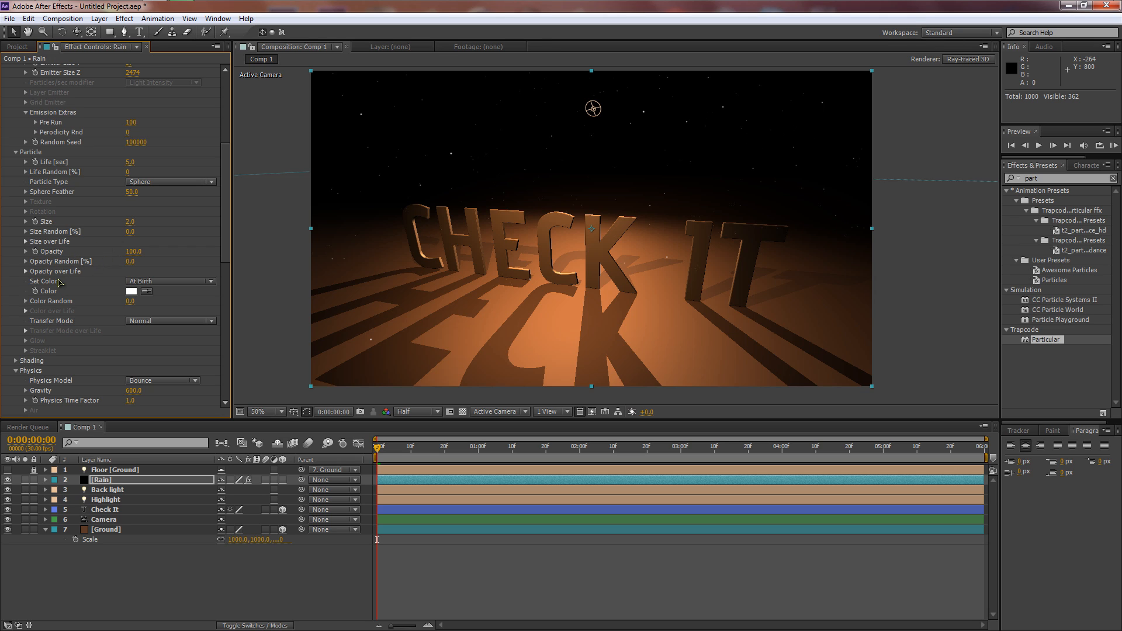
left_click_drag(226, 230, 223, 317)
left_click(131, 189)
type("2")
key("Return")
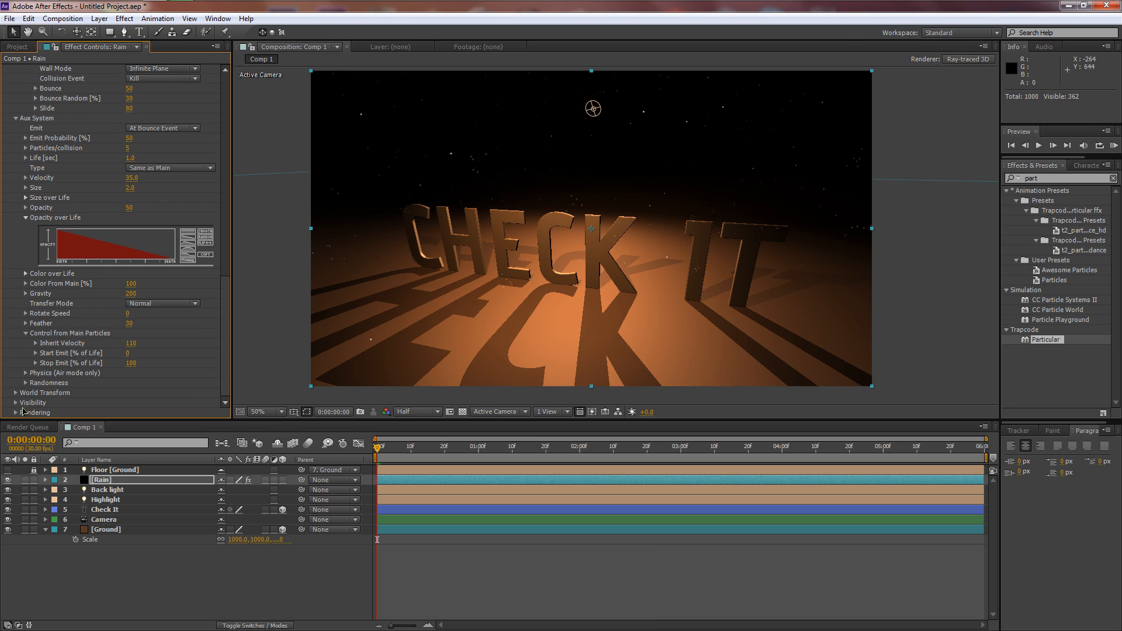
Turn on Particular's motion blur in the Rendering settings and set its type to Subframe Sample
left_click(16, 413)
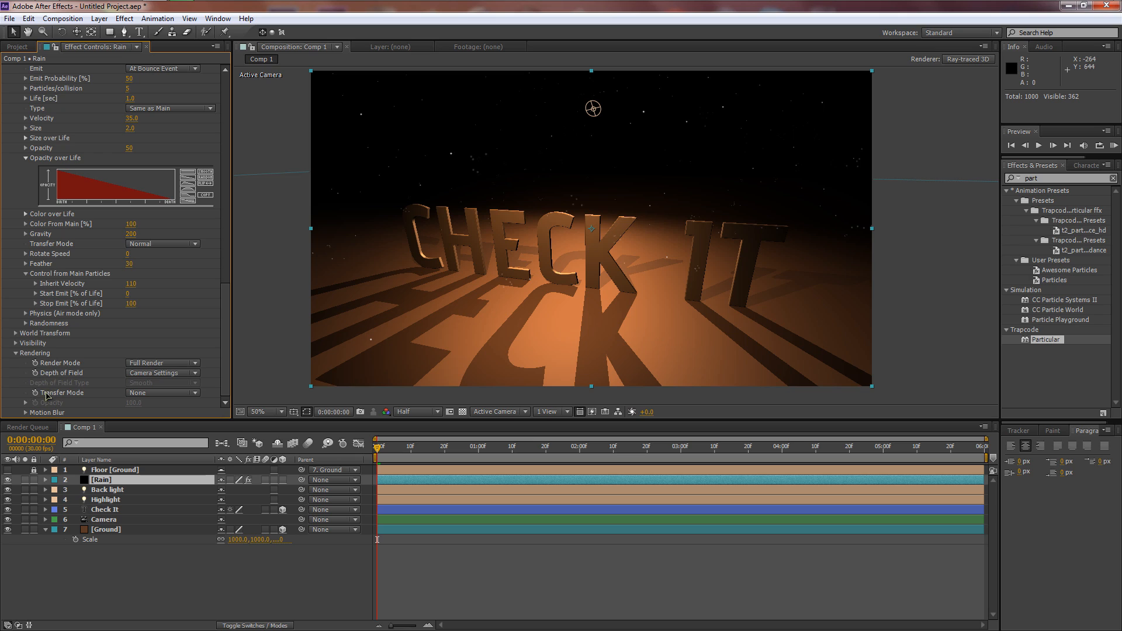
left_click(26, 413)
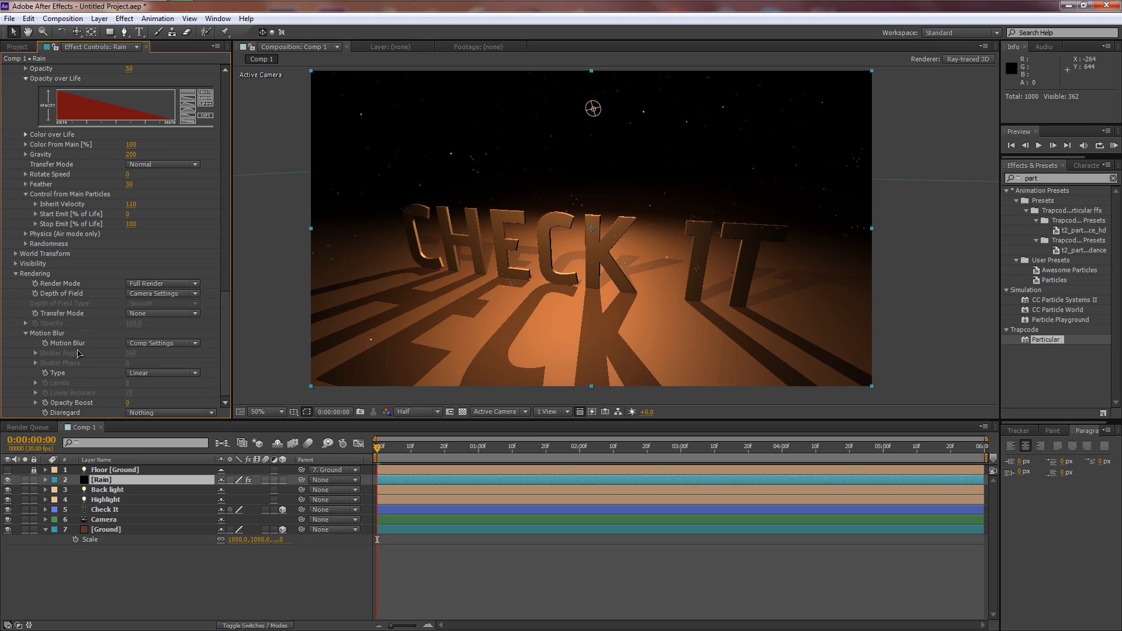
left_click(149, 347)
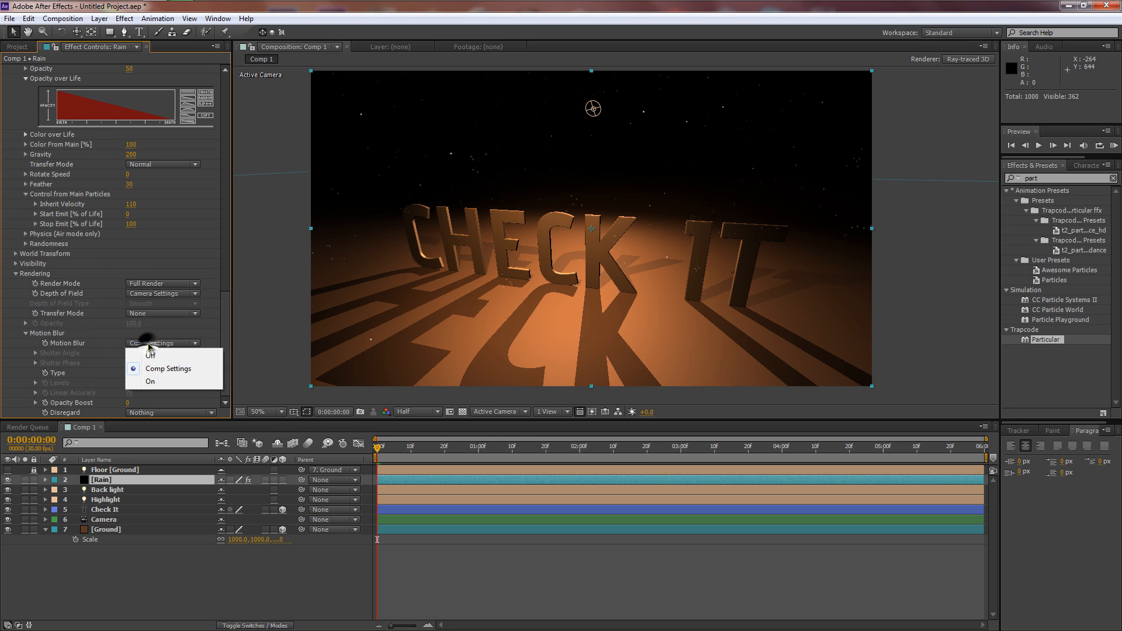
left_click(150, 381)
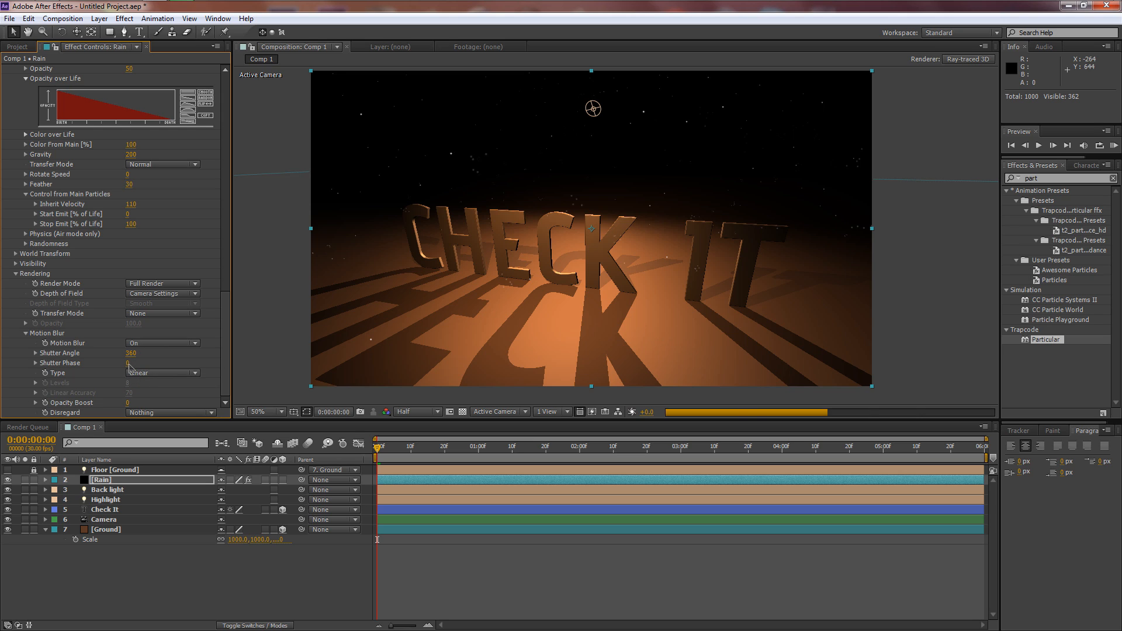
left_click(131, 374)
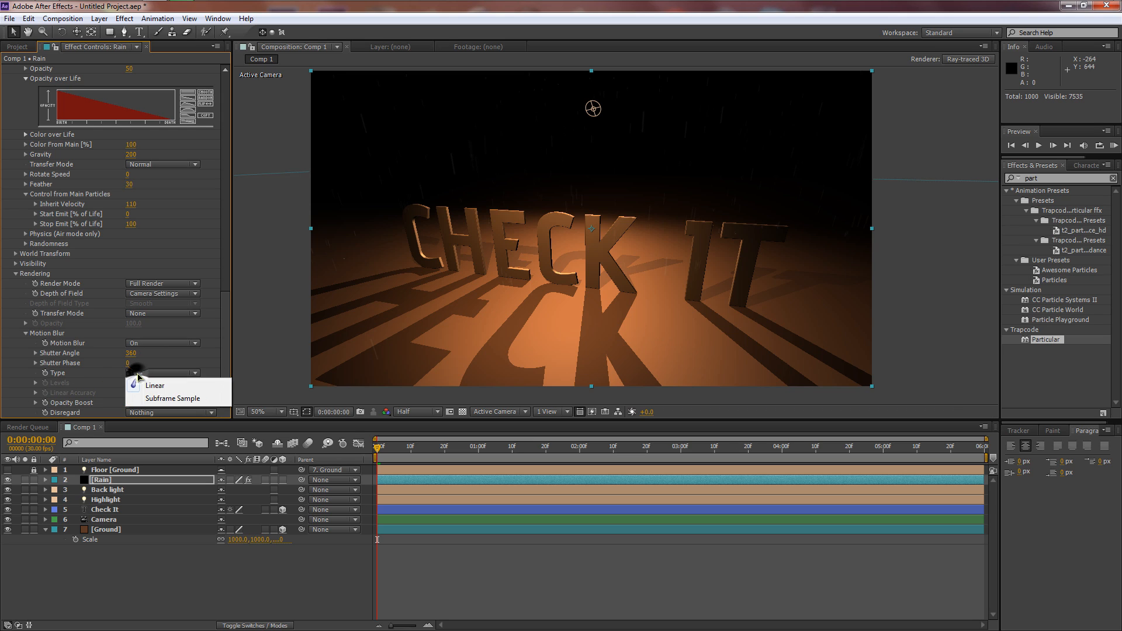
left_click(165, 399)
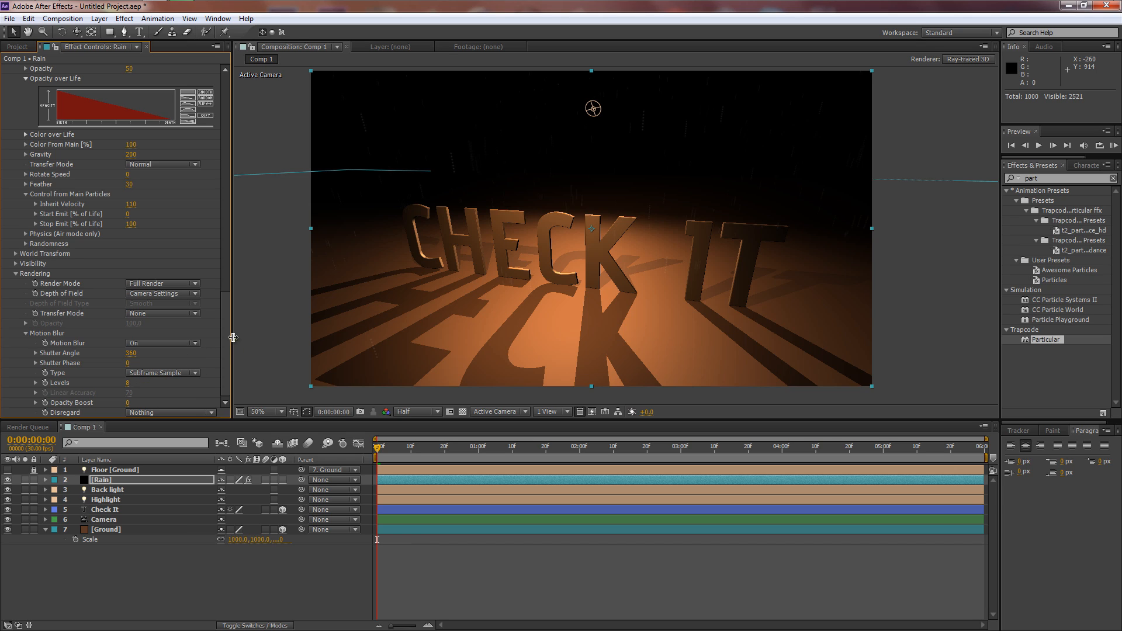
Set the motion blur Levels to 20 and leave Disregard at Nothing
left_click(131, 383)
type("20")
key("Return")
left_click(156, 414)
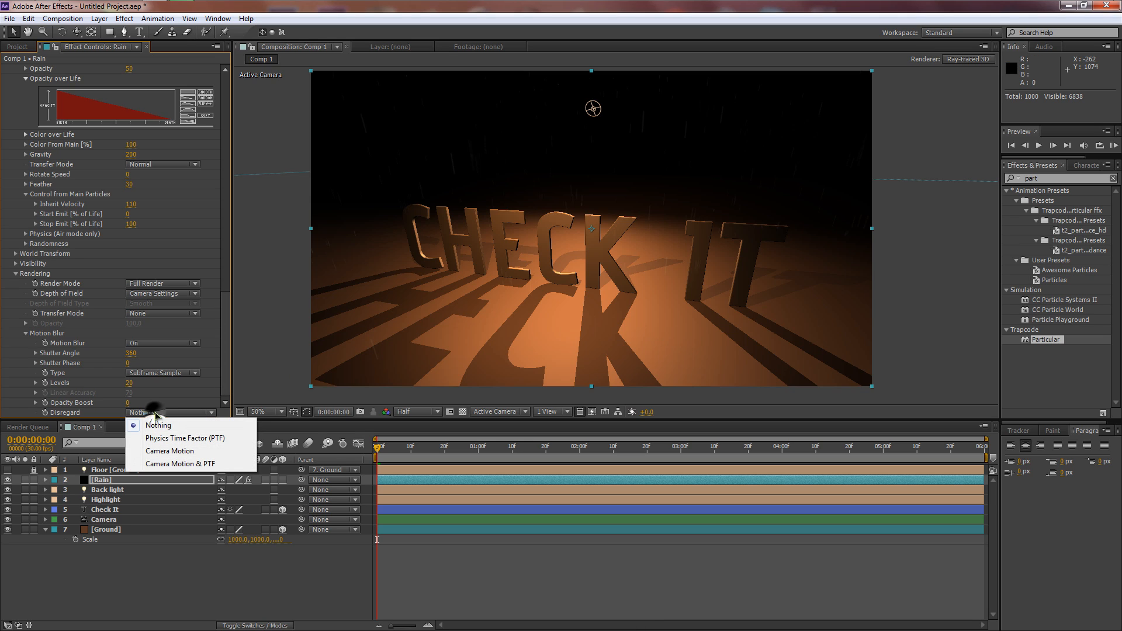
left_click(227, 314)
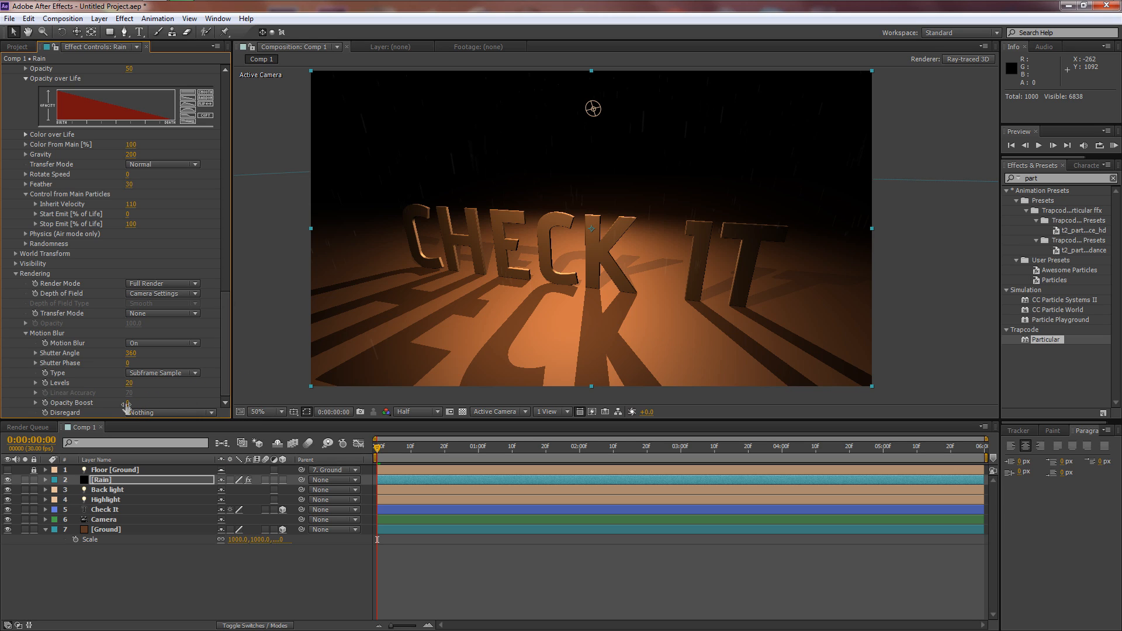
Set the motion blur's Opacity Boost to 7
left_click_drag(129, 404, 135, 405)
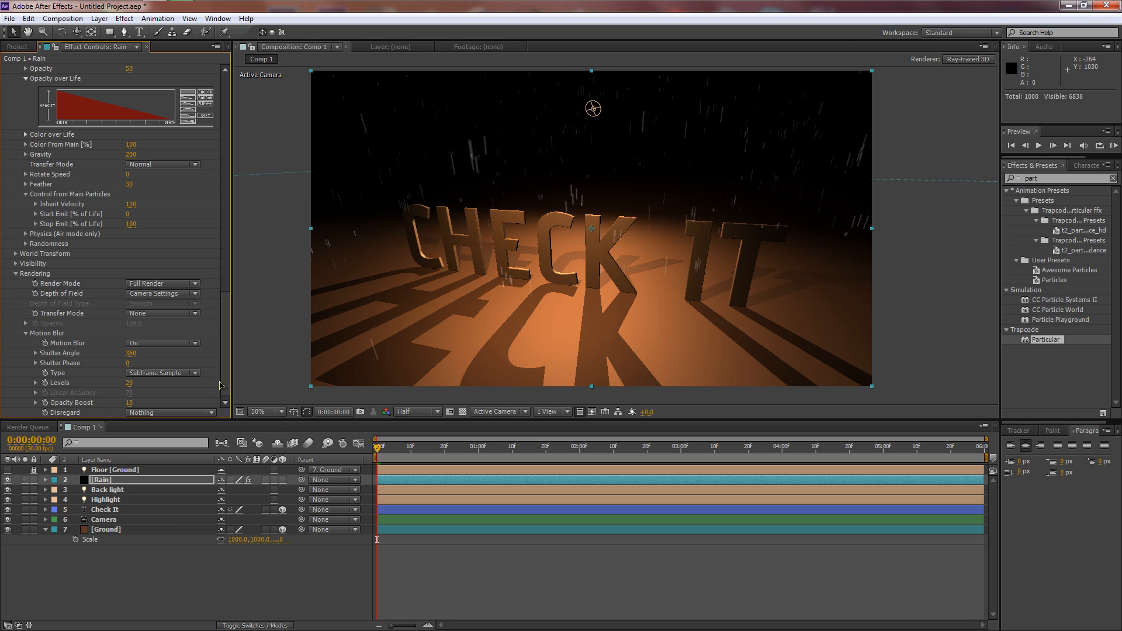
left_click(131, 404)
type("7")
key("Return")
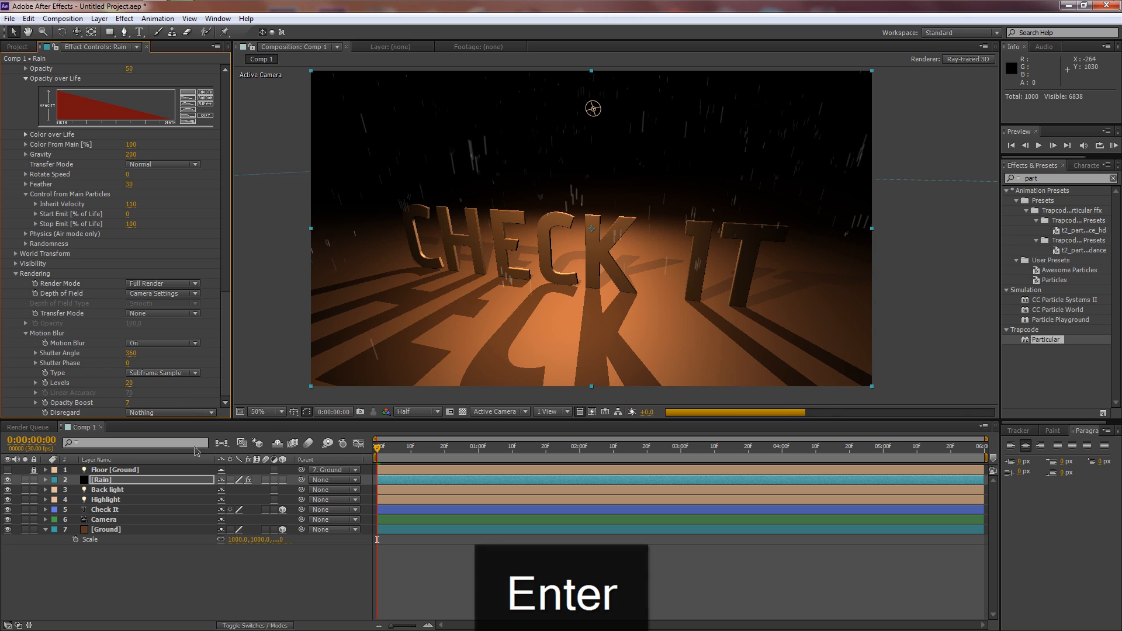
Deselect the Rain layer and preview the motion-blurred rain
left_click(164, 561)
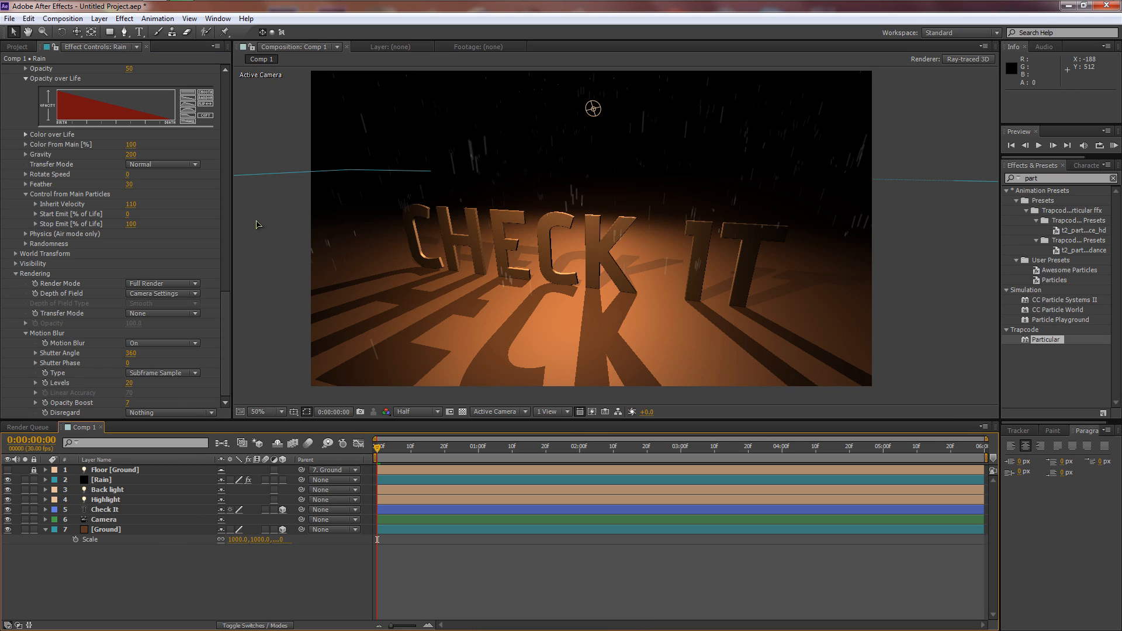
key("KP_0")
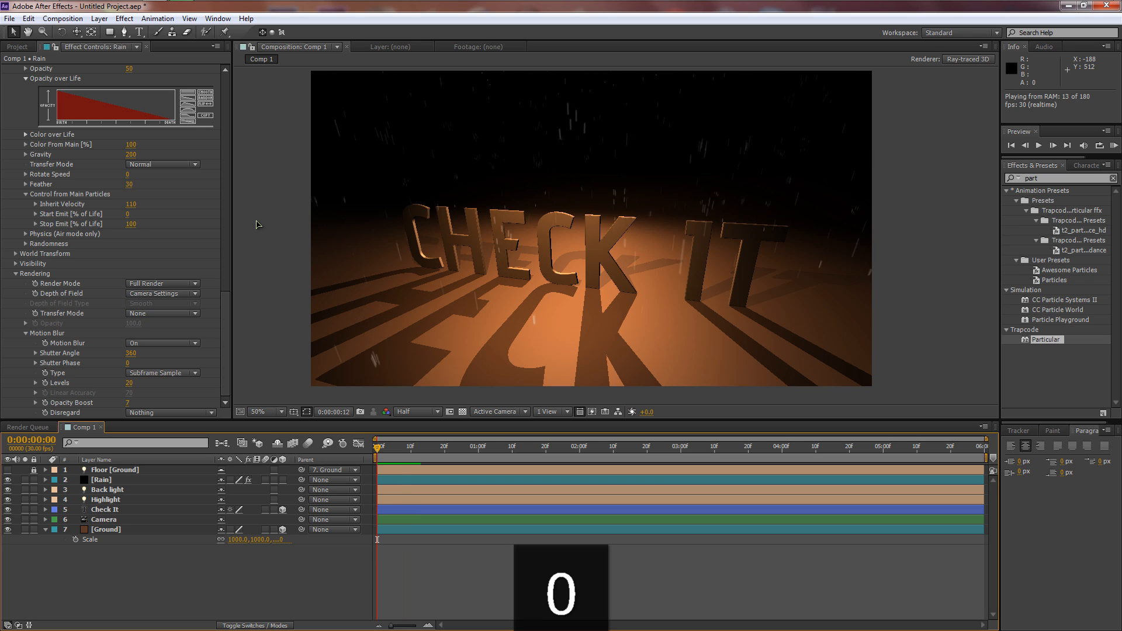
key("KP_0")
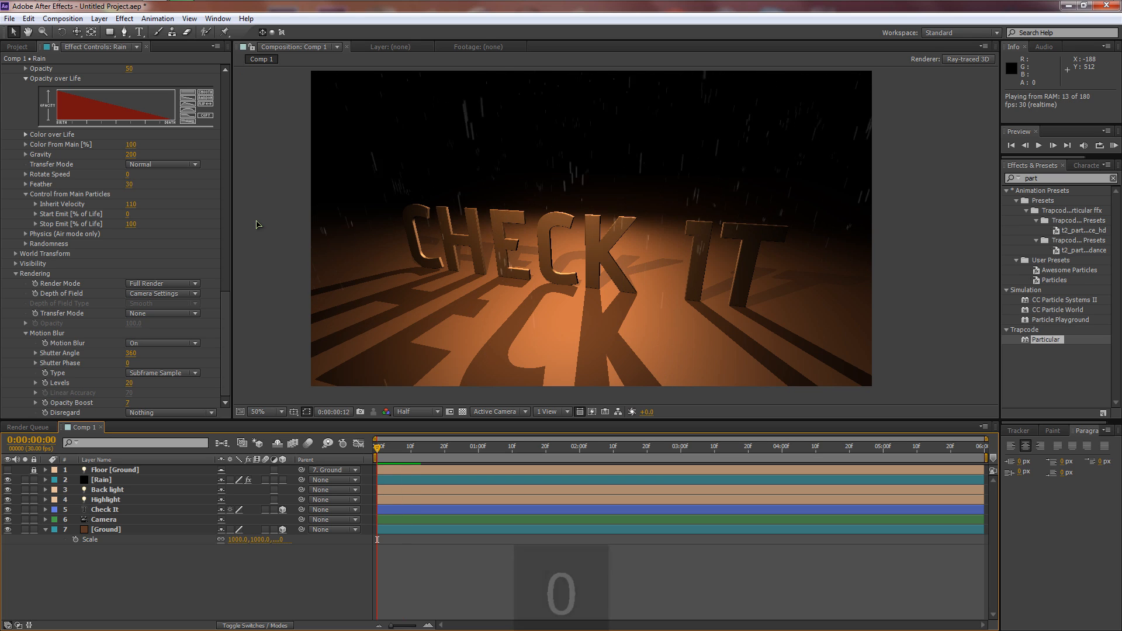
key("KP_0")
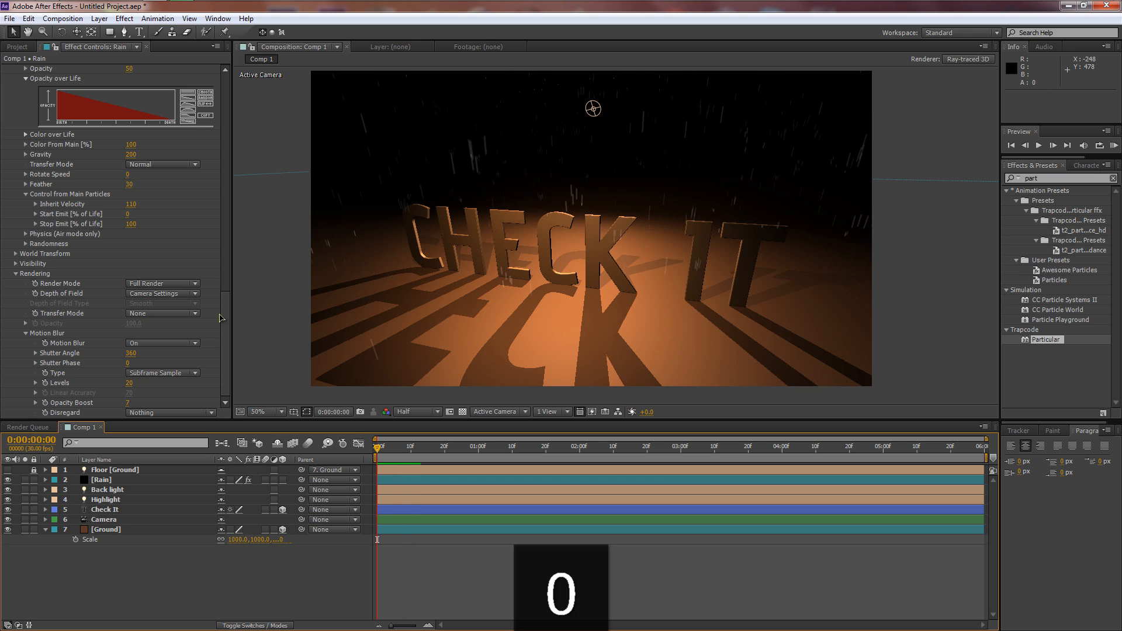
Set Slide to 0 and Bounce to 21 in Particular's bounce physics
left_click_drag(221, 316, 229, 188)
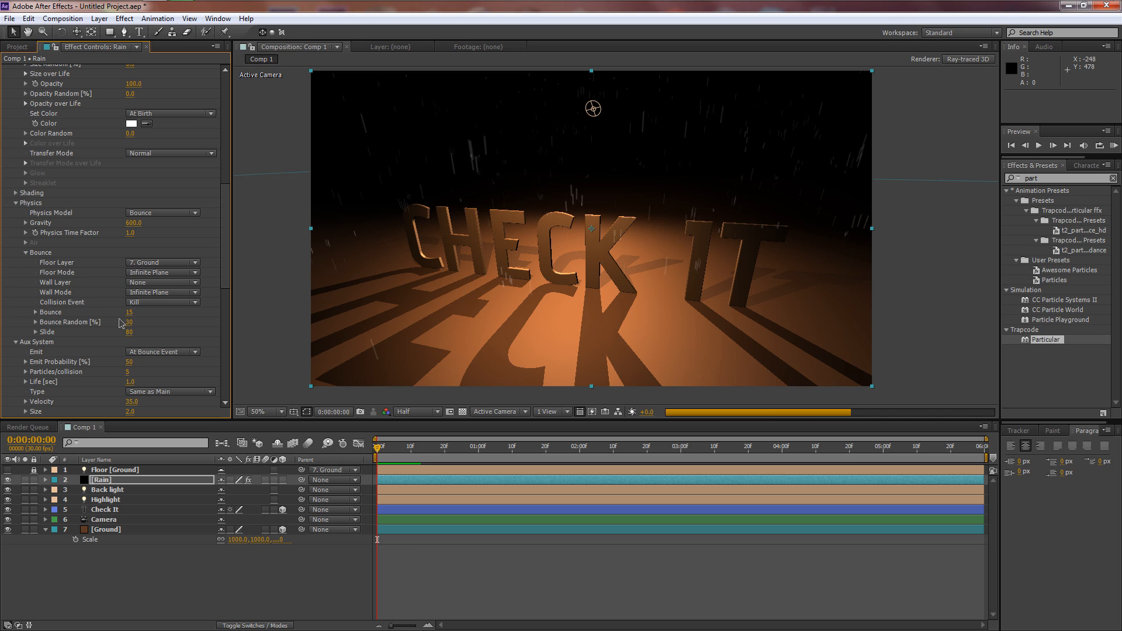
left_click_drag(130, 332, 4, 333)
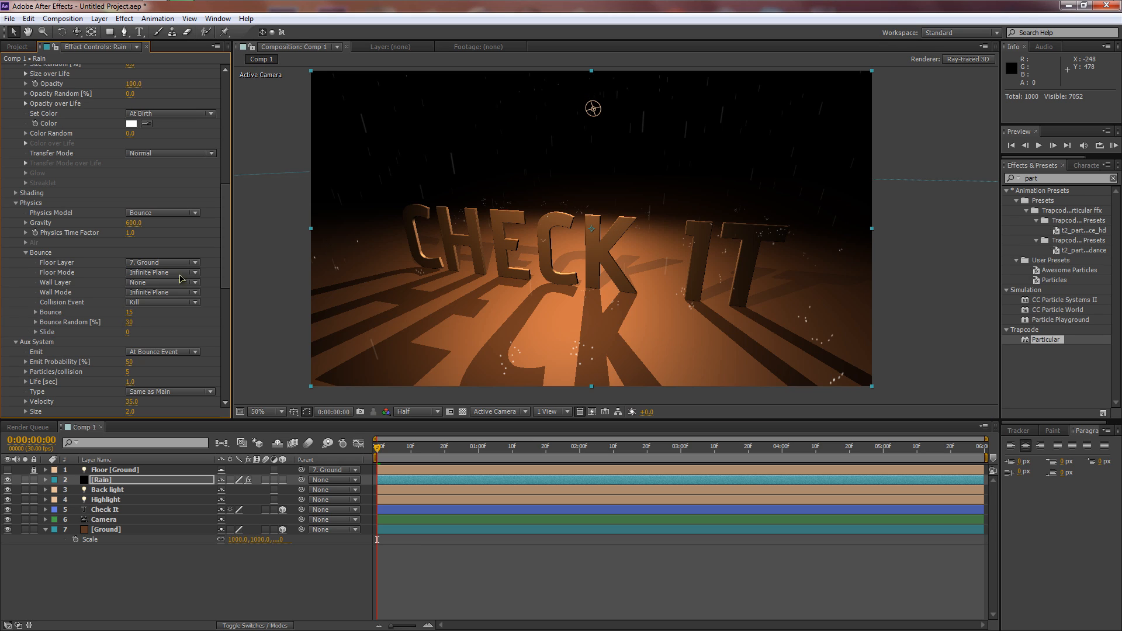
left_click_drag(226, 254, 228, 282)
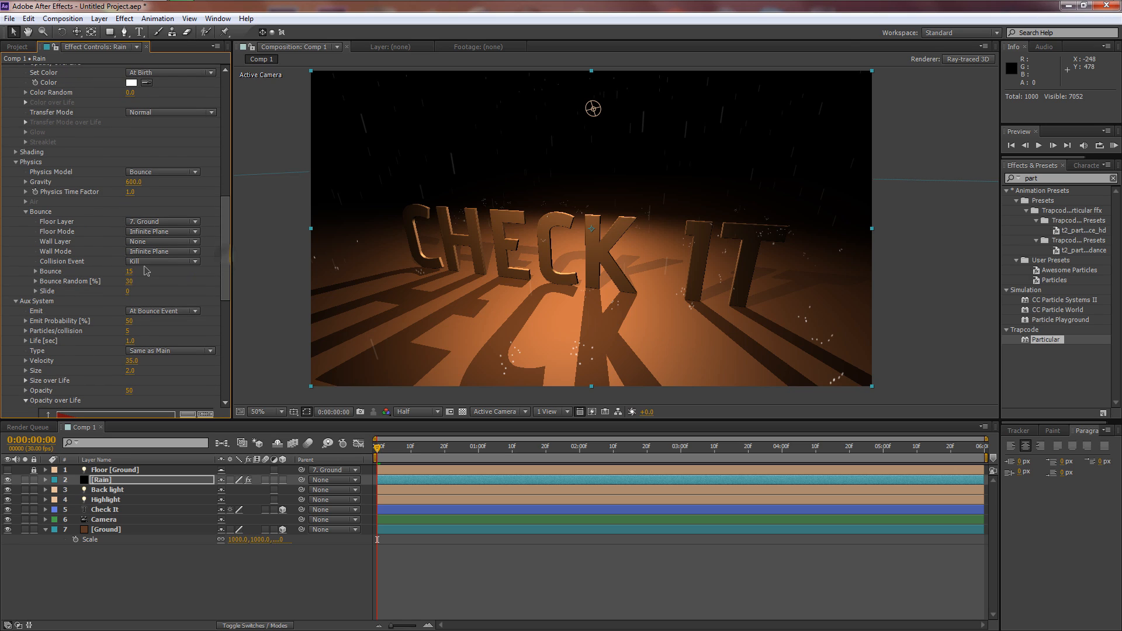
left_click(131, 273)
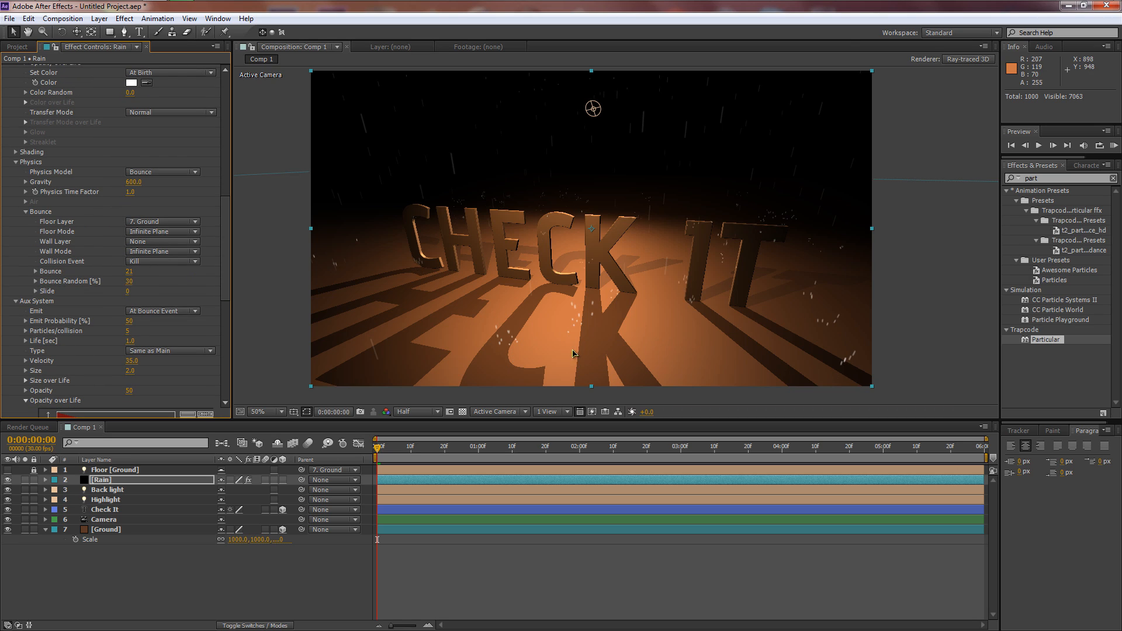
Set the Aux System's velocity to 50 and the physics Bounce to 20
left_click_drag(224, 279, 222, 310)
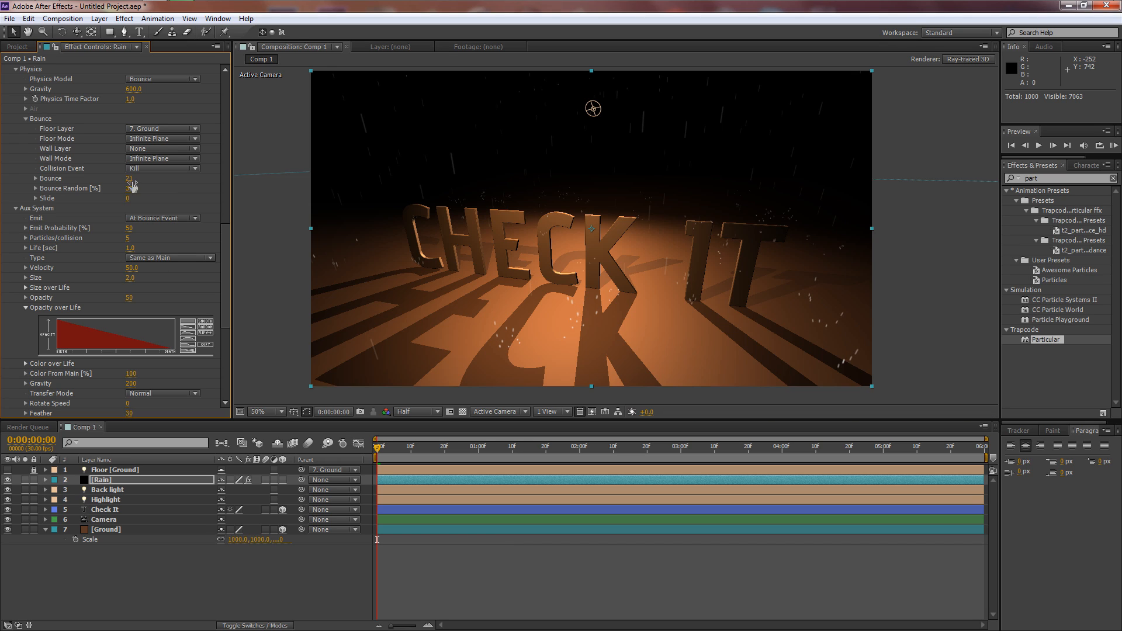
type("20")
key("Return")
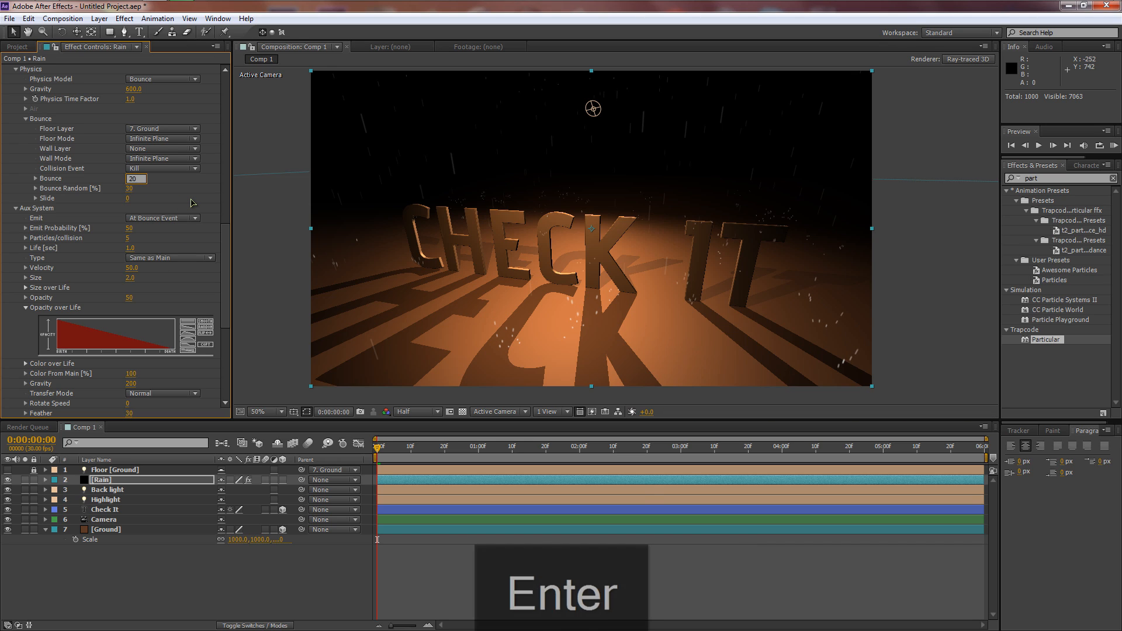
Preview the splashes and set the physics Bounce to 24
key("KP_0")
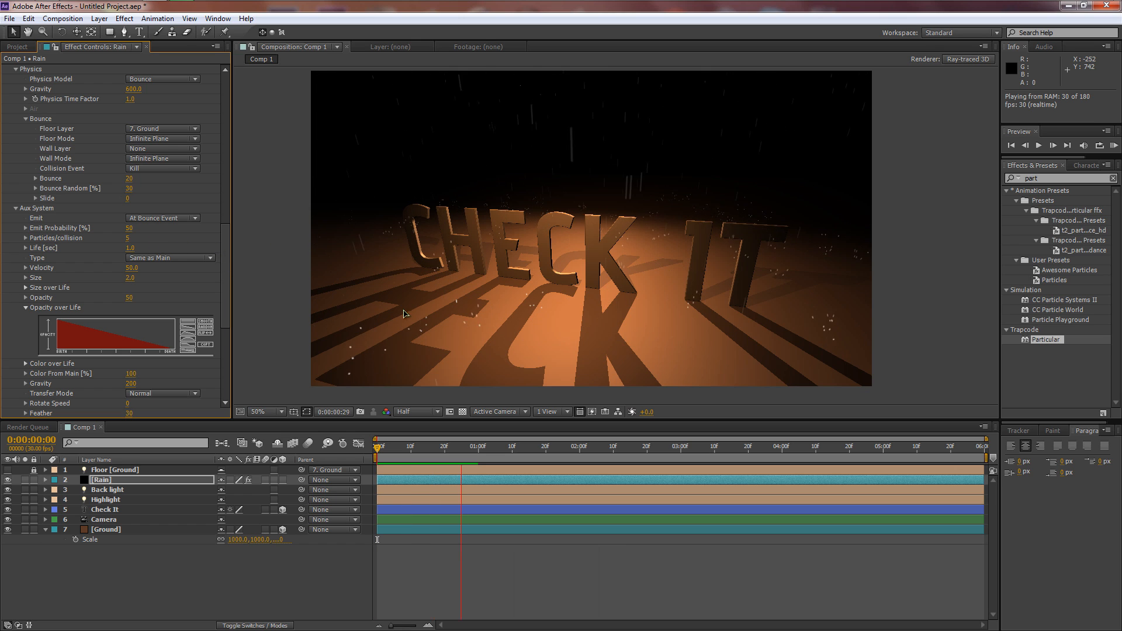
left_click(128, 185)
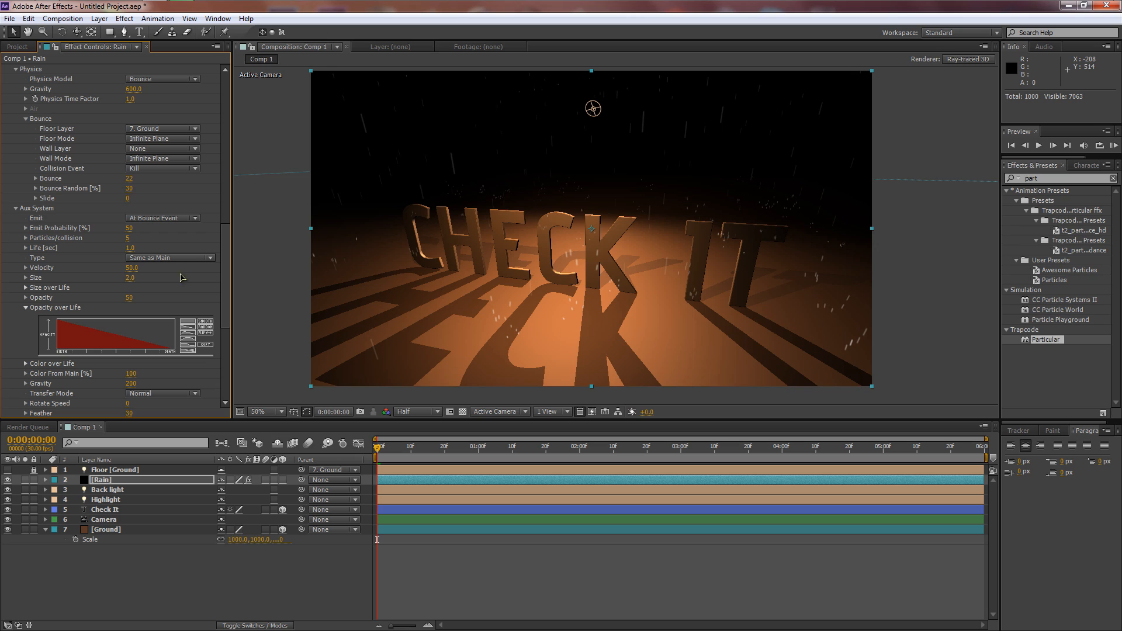
left_click(130, 179)
type("24")
key("Return")
Set Inherit Velocity to 120 in the Aux System's control from main particles
left_click_drag(227, 253, 228, 313)
left_click(131, 258)
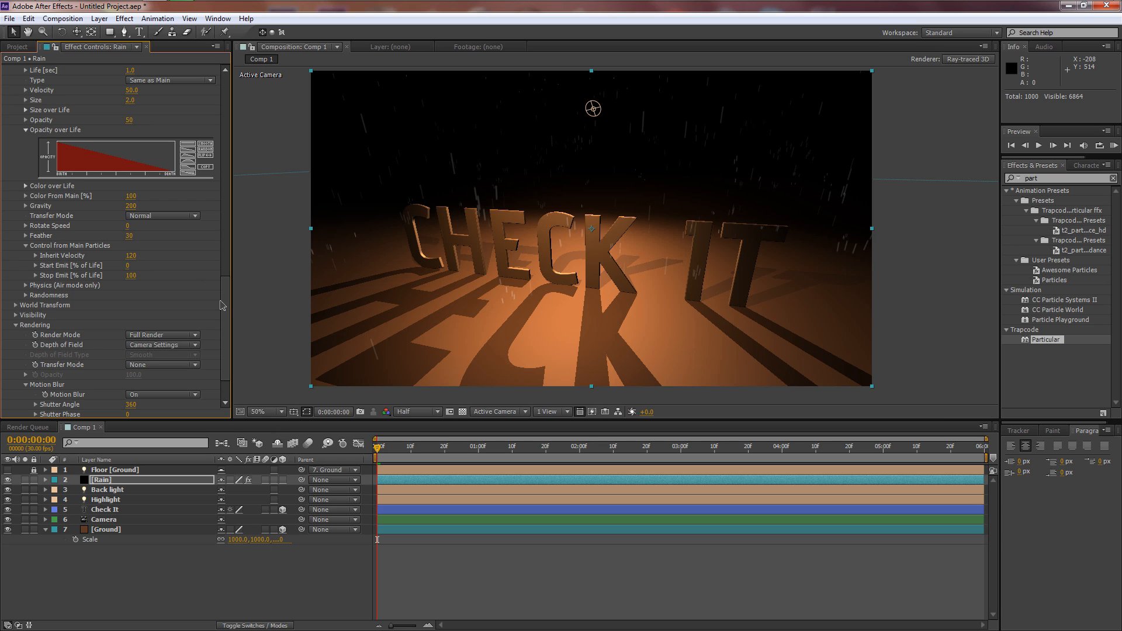
Set the Aux System's velocity to 54 and size to 1, and preview the splashes
left_click_drag(228, 306, 227, 260)
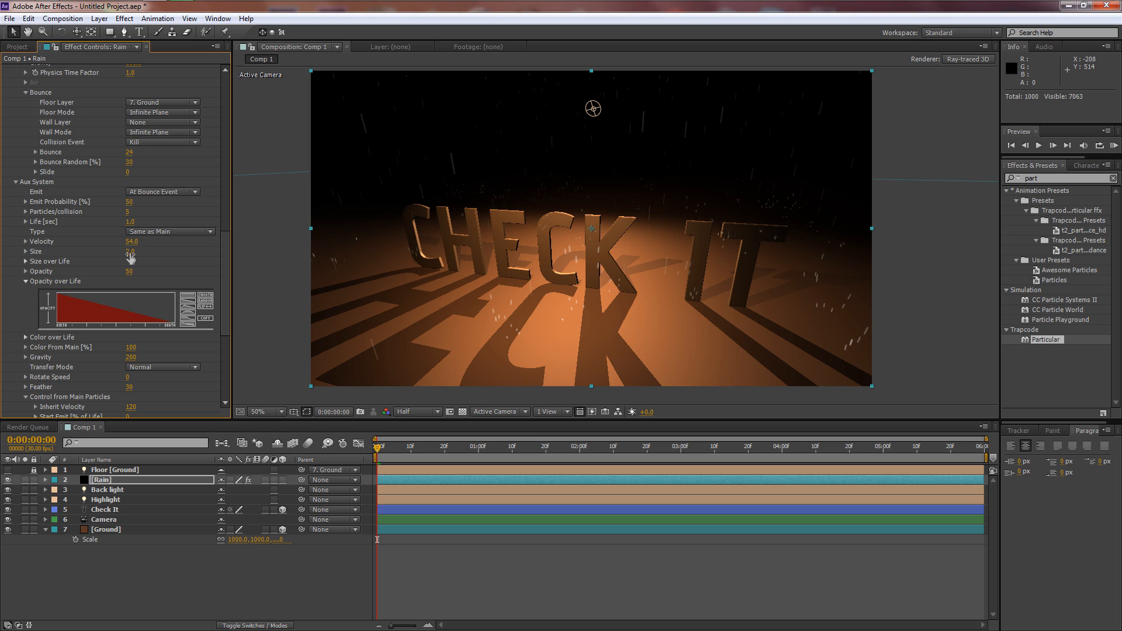
type("1")
key("Return")
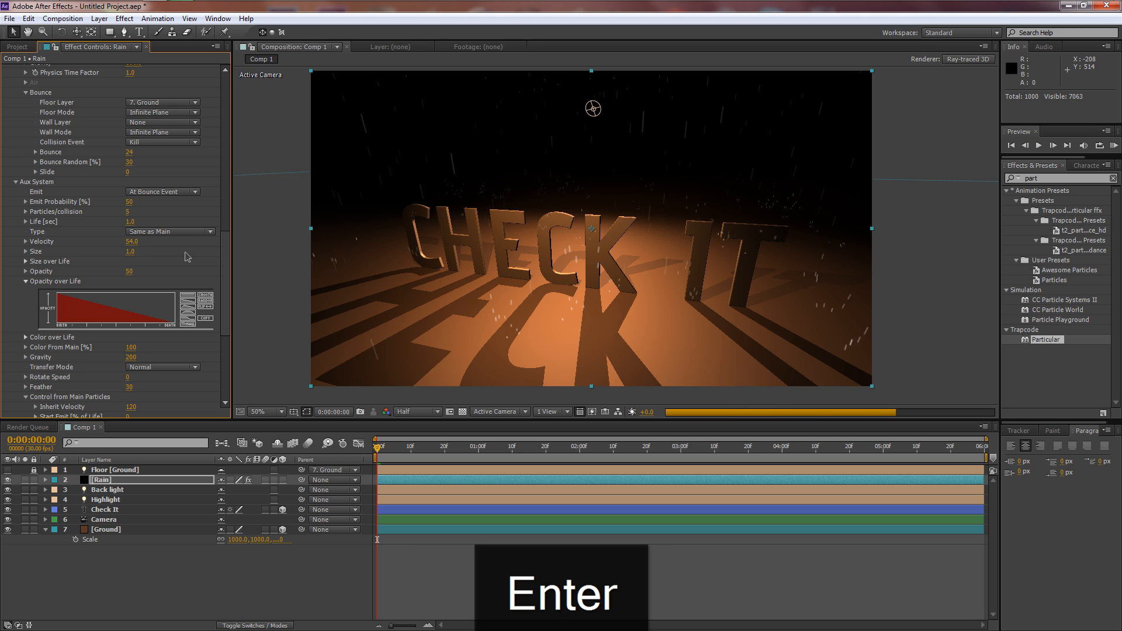
key("0")
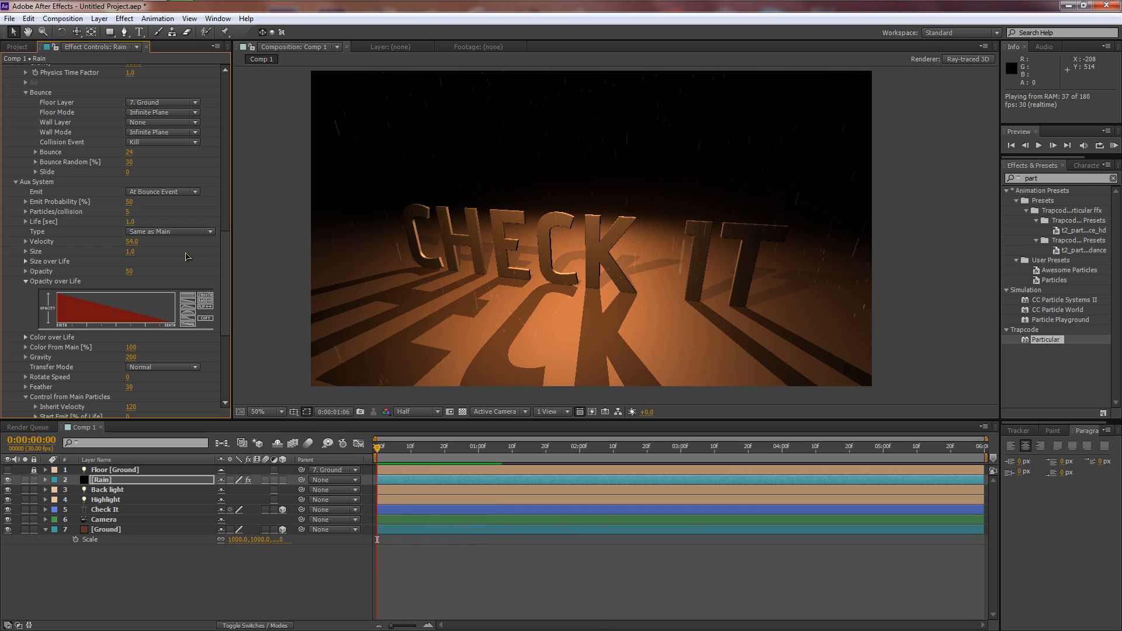
key("KP_0")
Enable keyframing for the Camera layer's Point of Interest and Position at the start of the composition
left_click(104, 520)
left_click(76, 32)
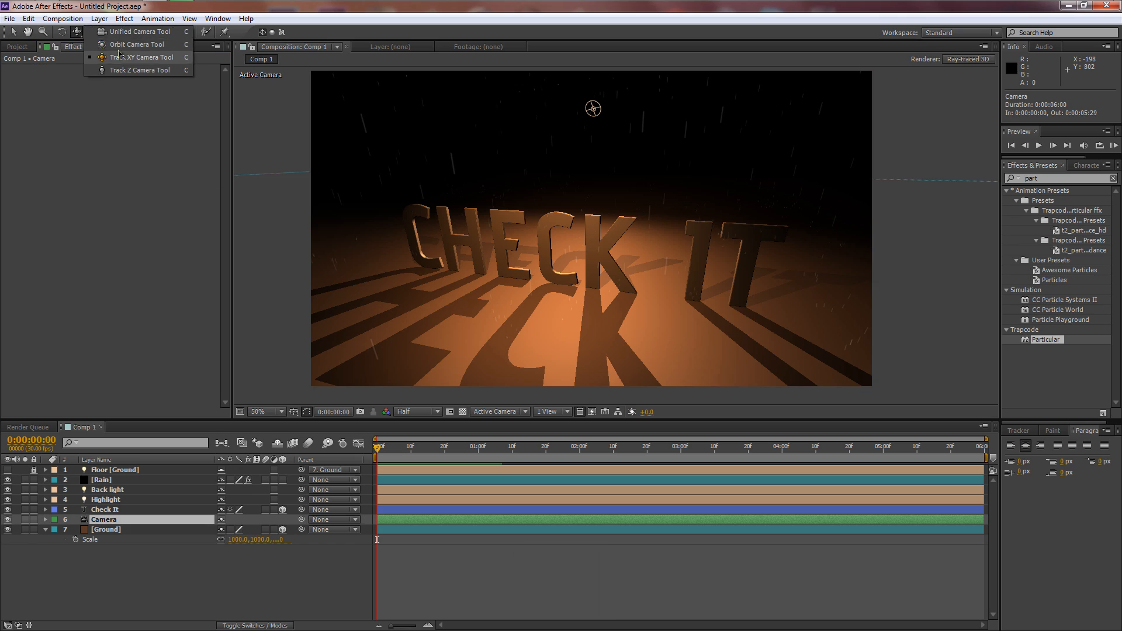
left_click(119, 45)
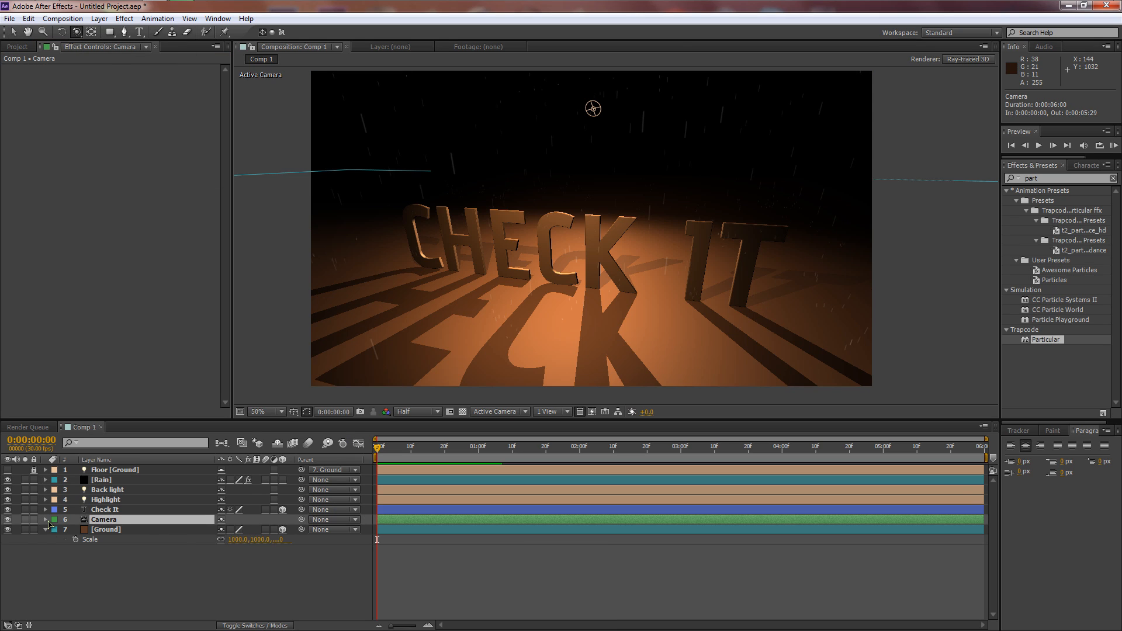
left_click(46, 519)
left_click(56, 529)
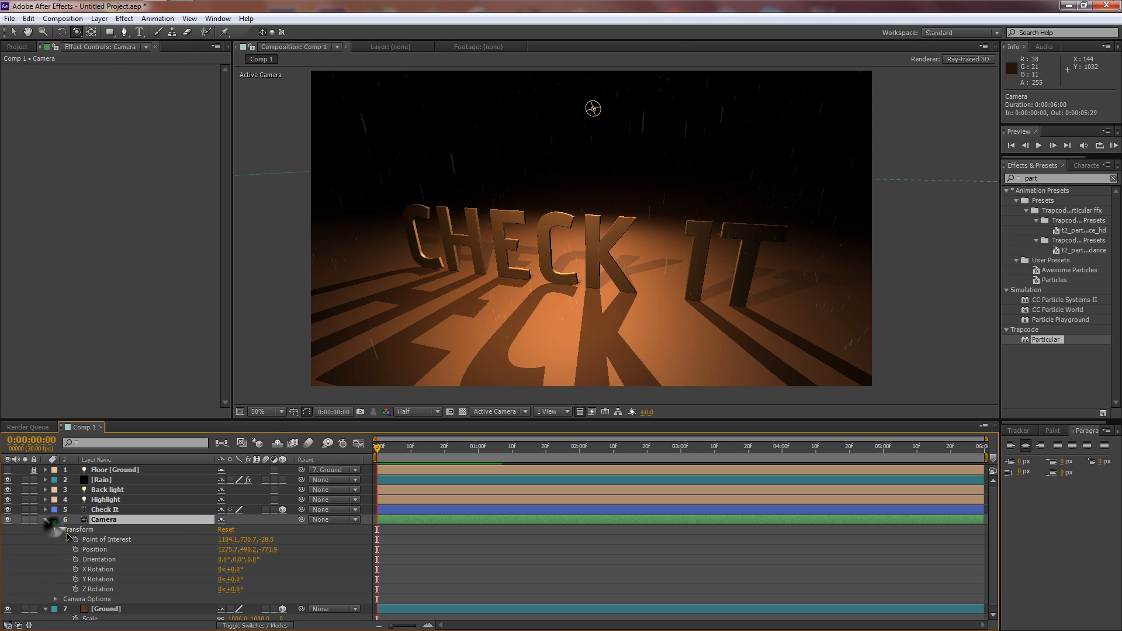
left_click(75, 540)
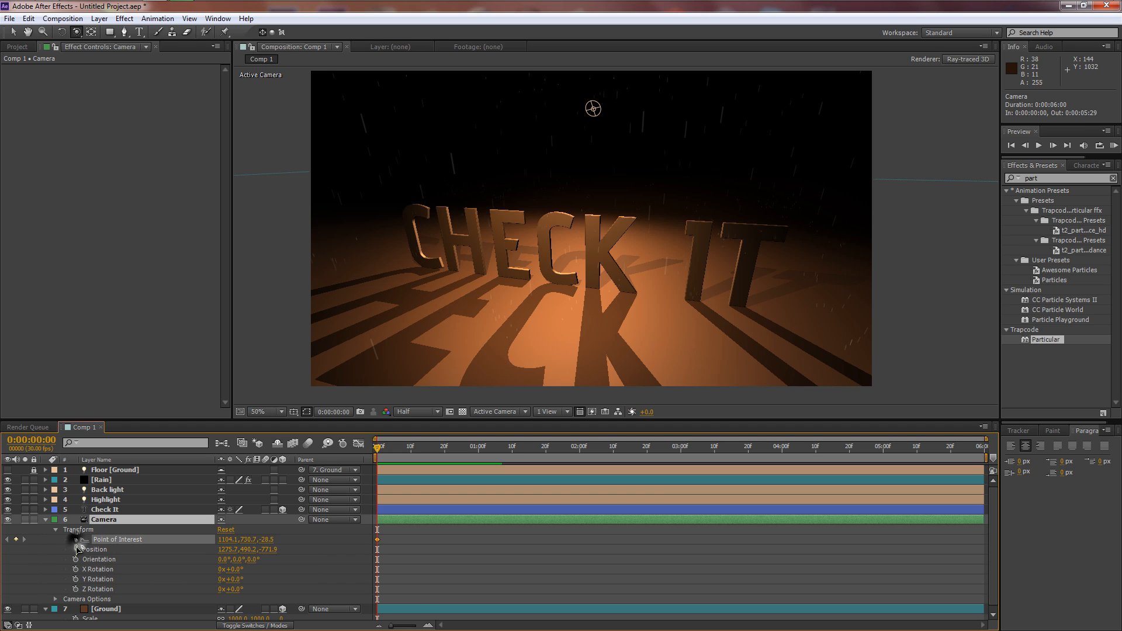
left_click(75, 549)
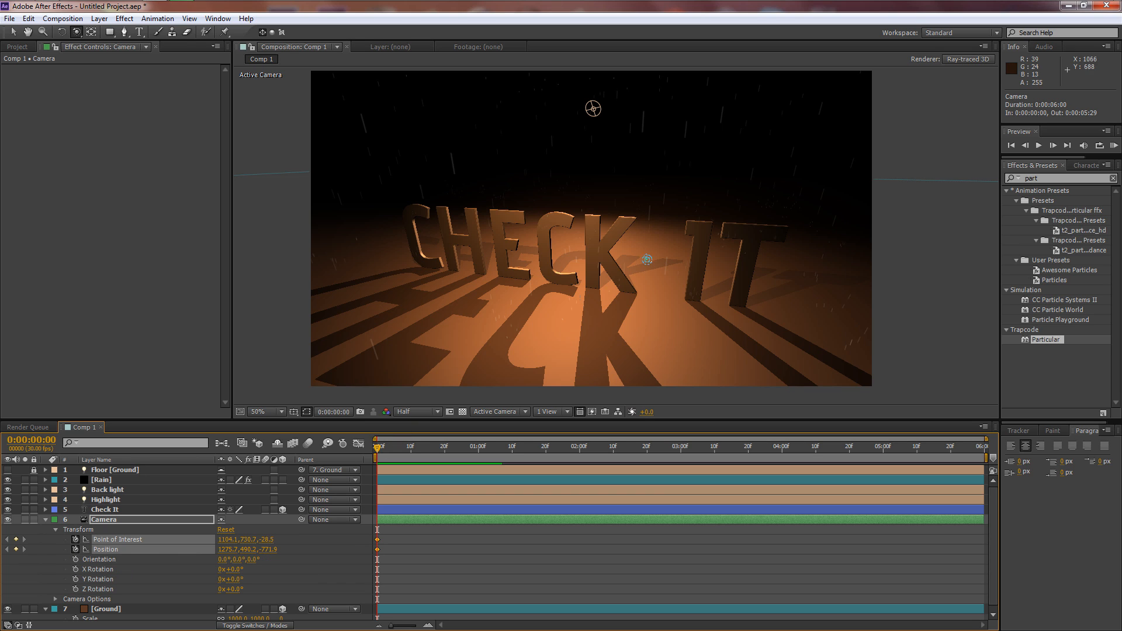
Orbit and track the camera at the first frame to view the title obliquely from above, with the first C nearest
left_click_drag(586, 255, 491, 280)
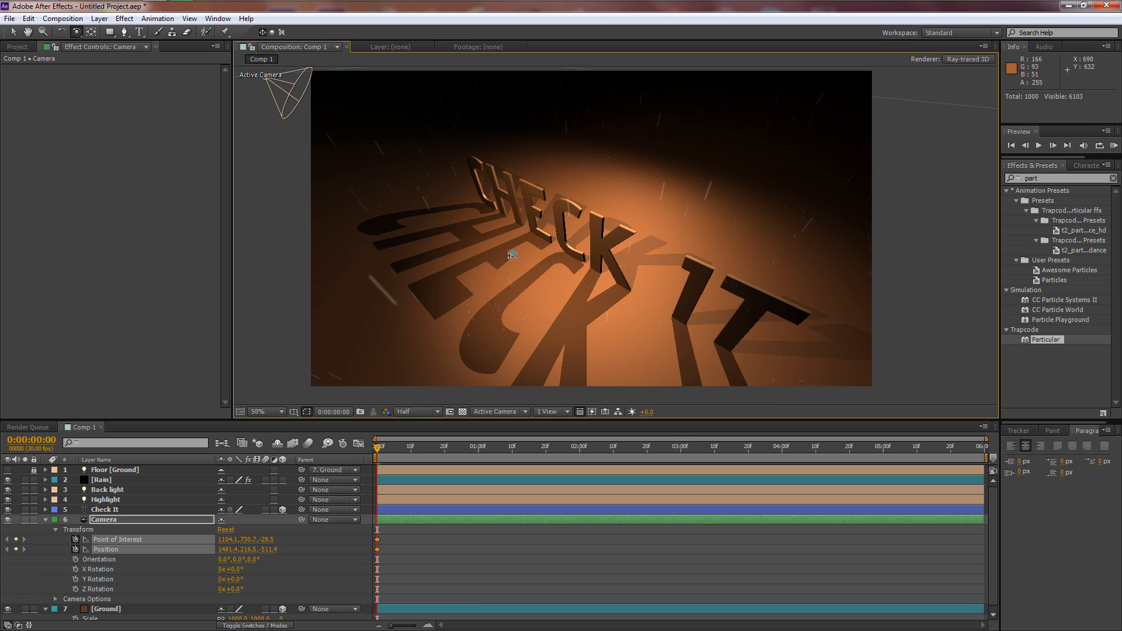
left_click_drag(513, 255, 581, 259)
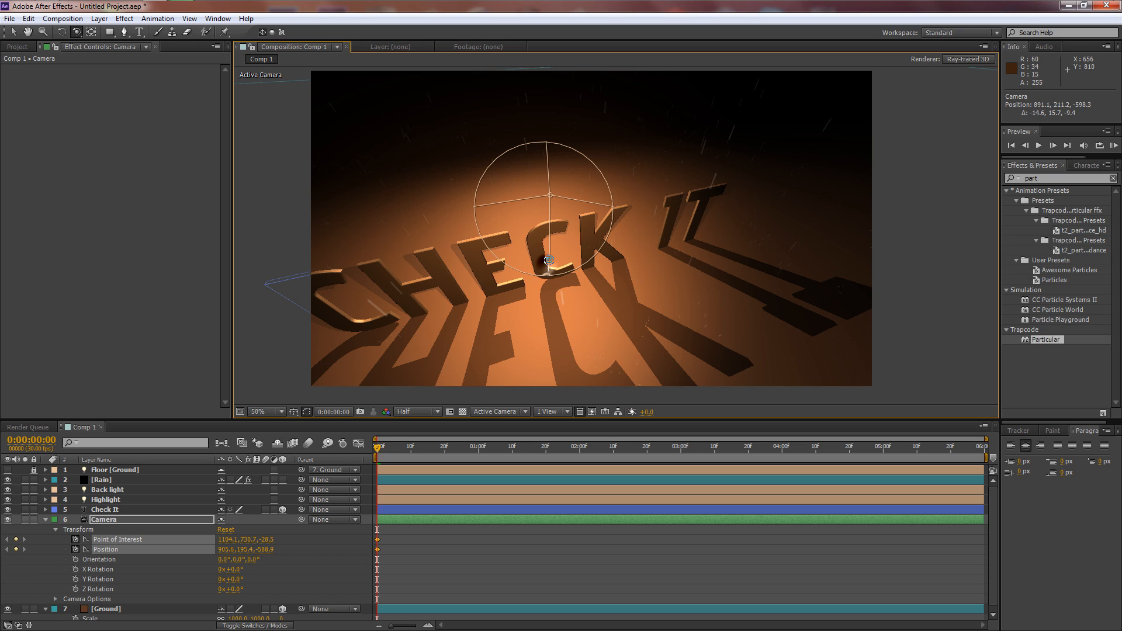
left_click_drag(548, 261, 552, 256)
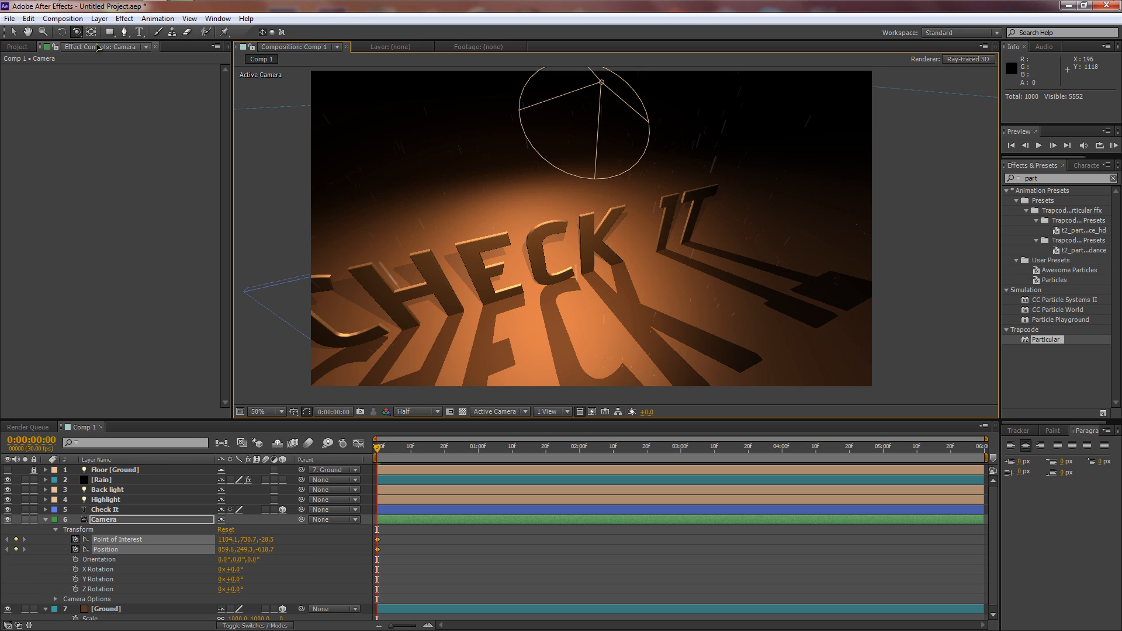
left_click_drag(76, 31, 116, 58)
left_click_drag(582, 224, 695, 199)
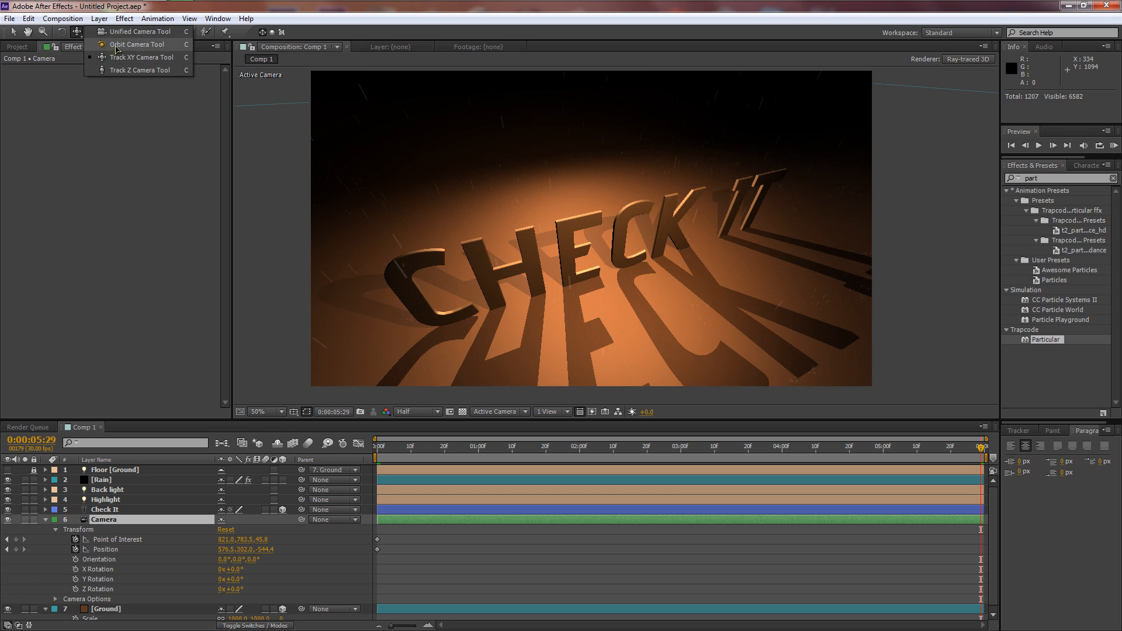
Orbit and track the camera at 0:00:05:29 to keyframe an end view with the word IT nearest
left_click(116, 58)
left_click_drag(608, 257, 572, 248)
left_click_drag(571, 248, 204, 376)
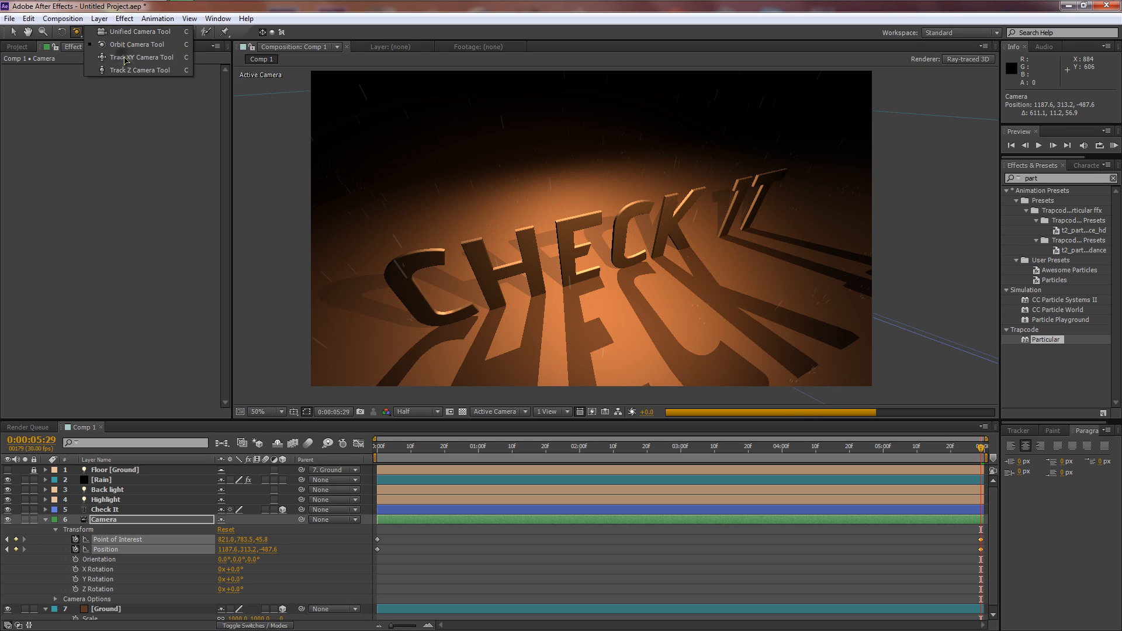
left_click(119, 57)
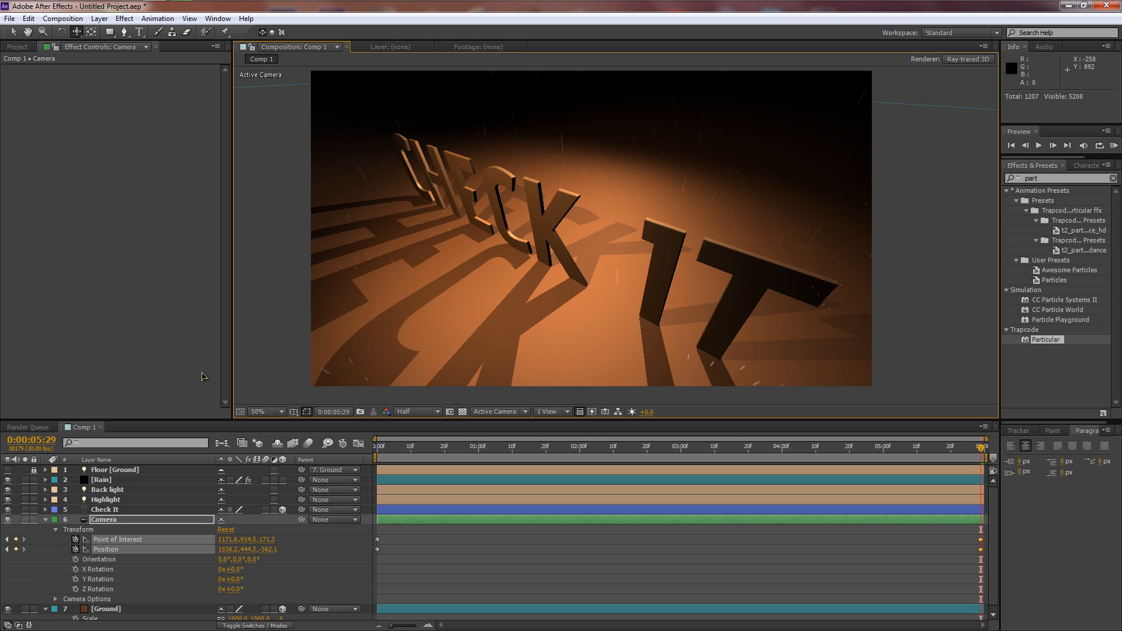
left_click(78, 34)
left_click(110, 45)
left_click_drag(546, 211, 549, 212)
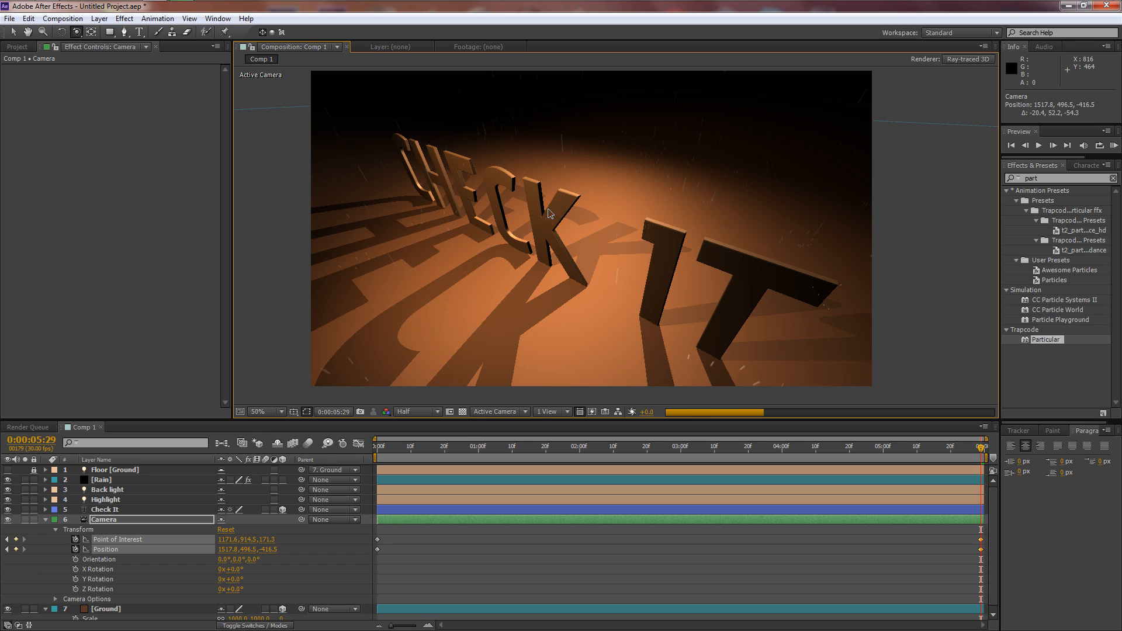
Lower the preview resolution to Quarter and play a RAM preview of the camera move
left_click(427, 412)
left_click(440, 480)
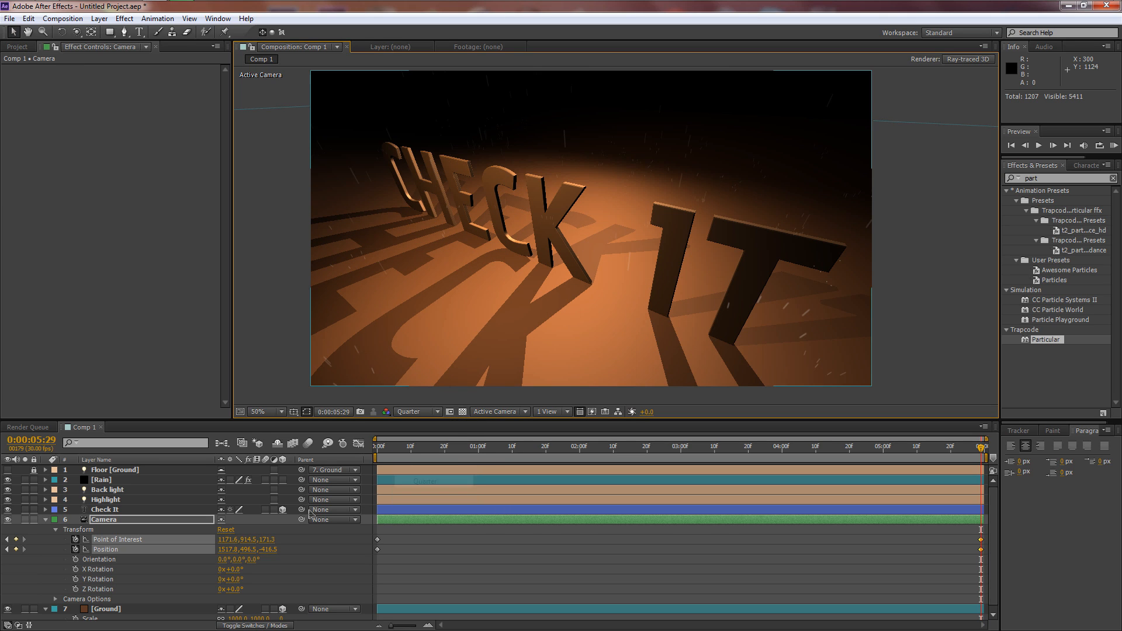
key("KP_0")
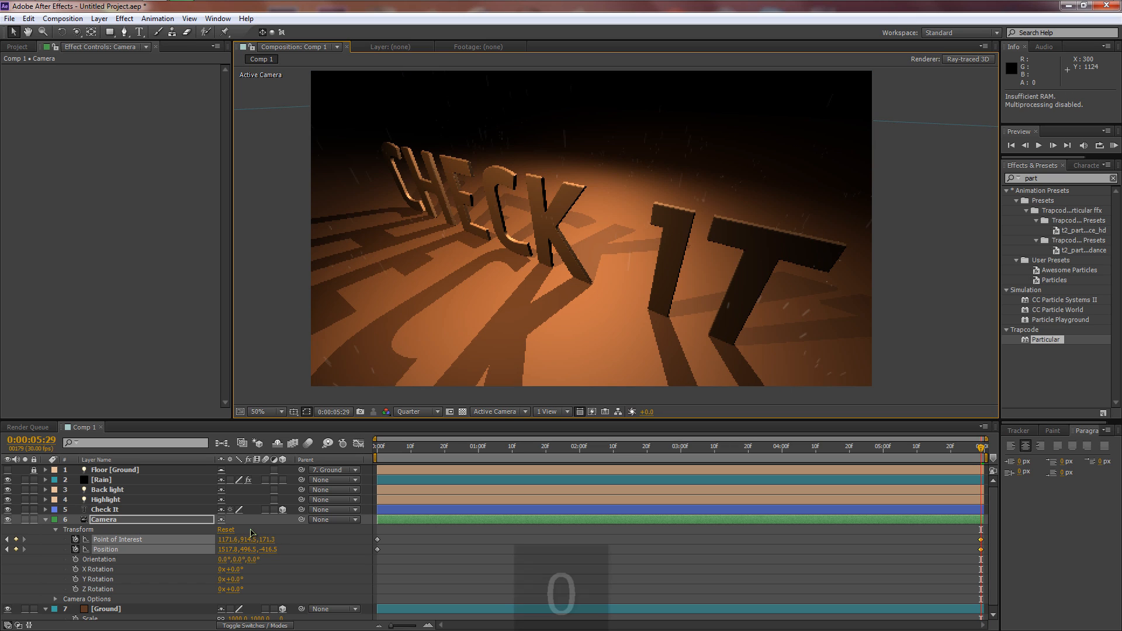
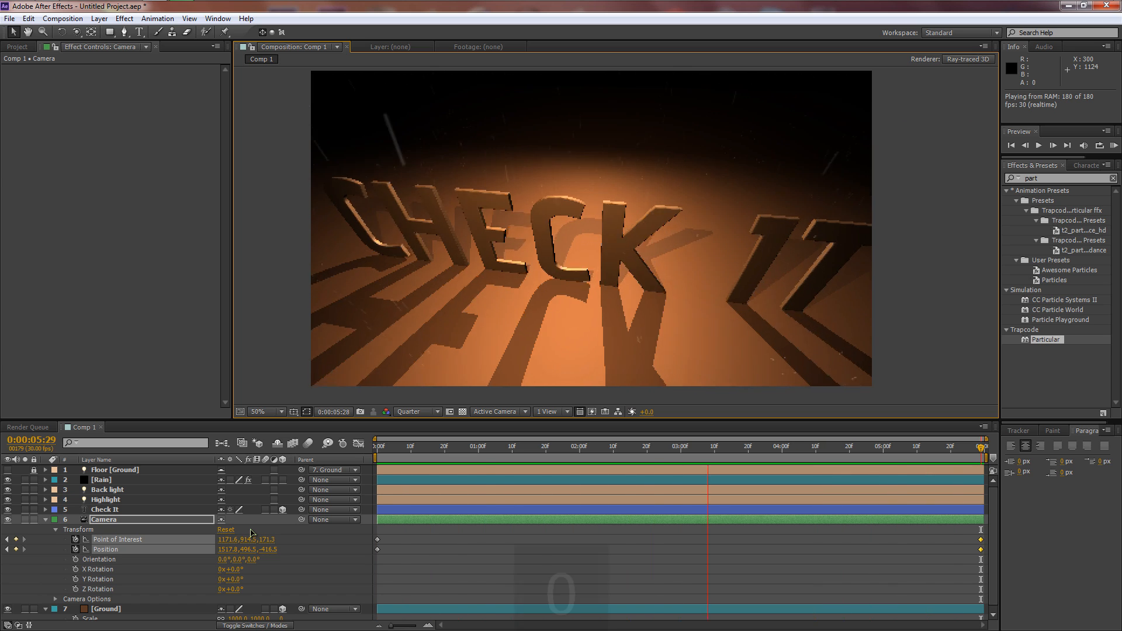
key("KP_0")
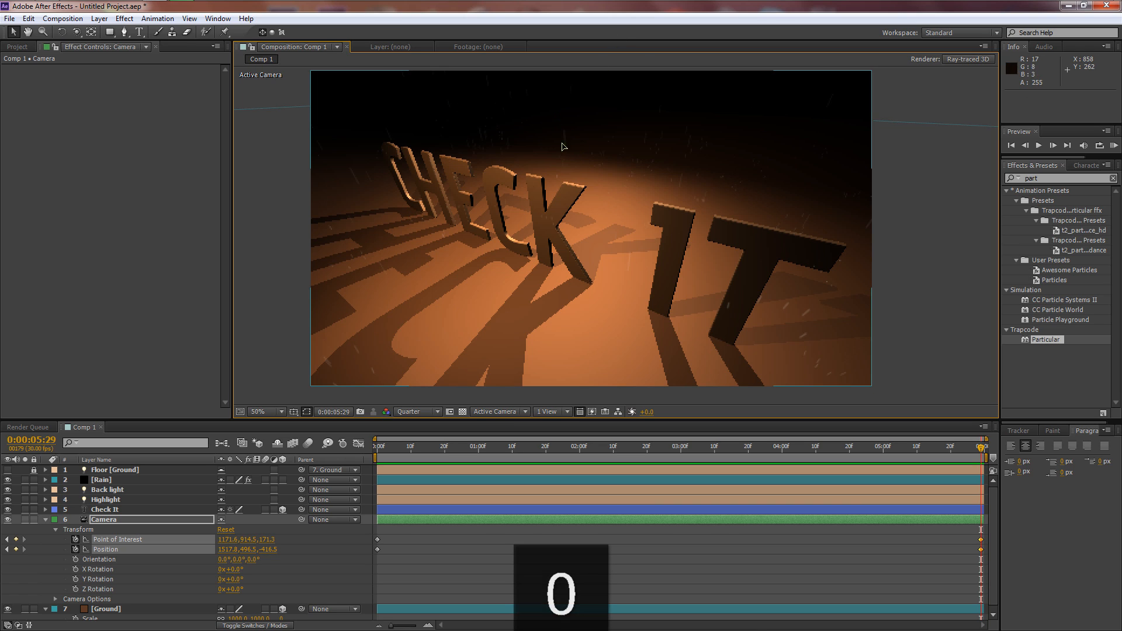
Collapse the Camera and Ground layers, find the Glow effect and apply it to the Rain layer
left_click(45, 520)
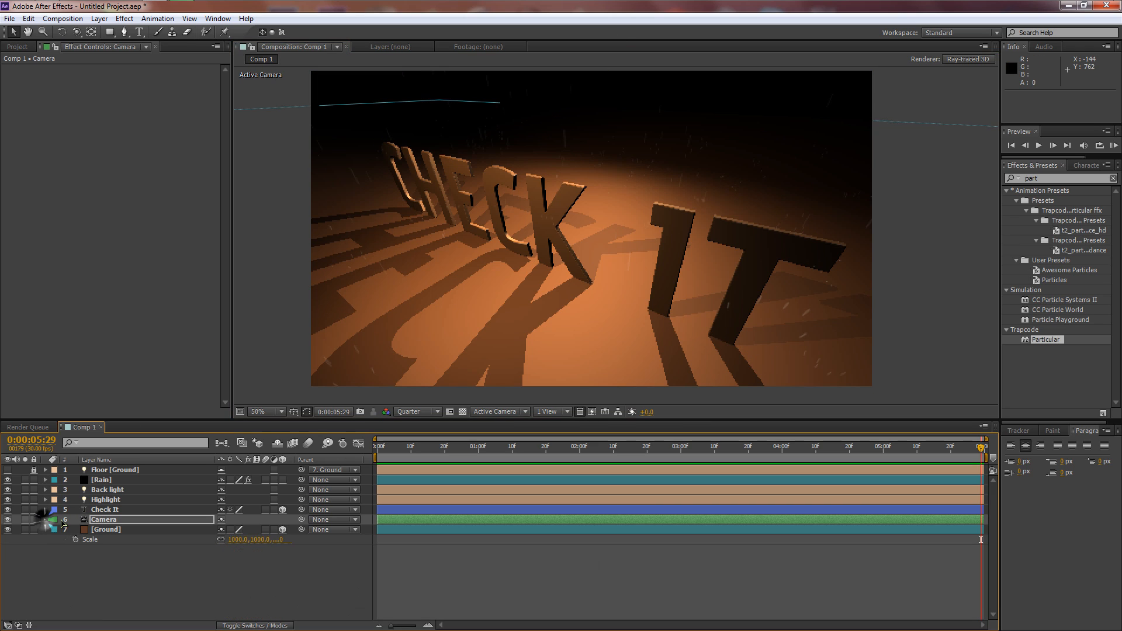
left_click(45, 530)
left_click(1042, 178)
type("glow")
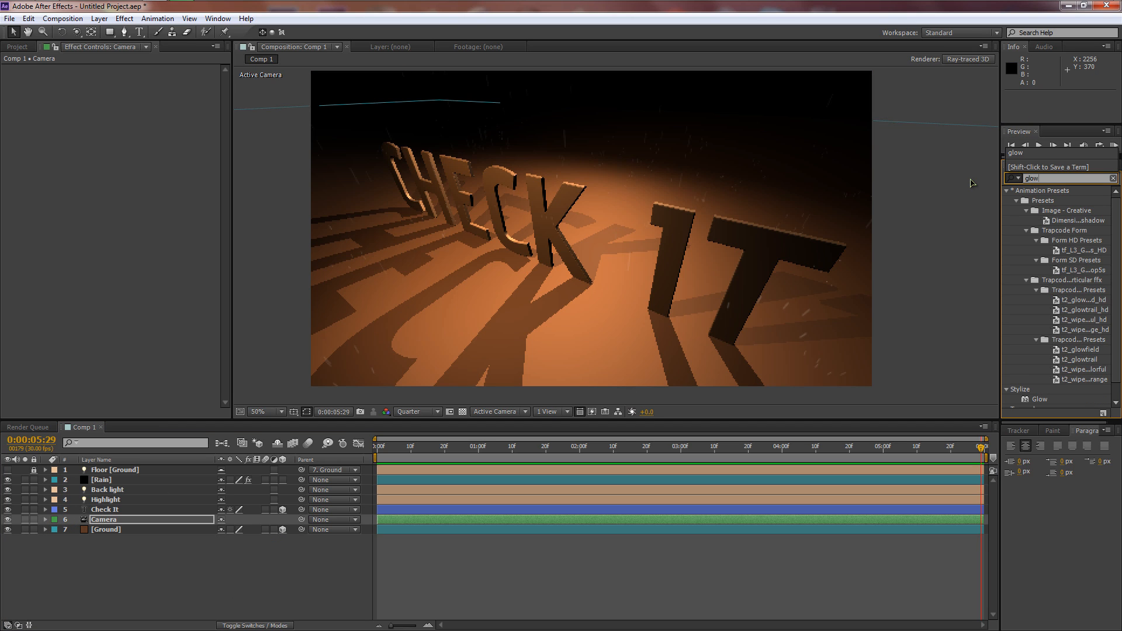
key("Return")
left_click_drag(1040, 400, 106, 482)
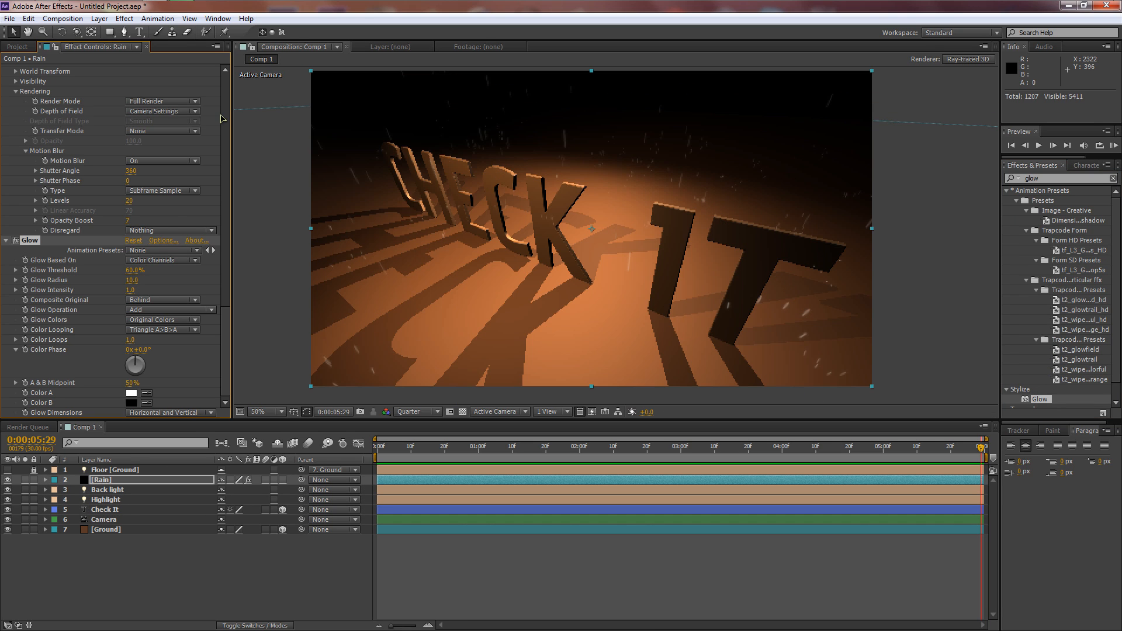
Set the preview resolution to Half and inspect the glowing rain around the title up close
left_click(409, 412)
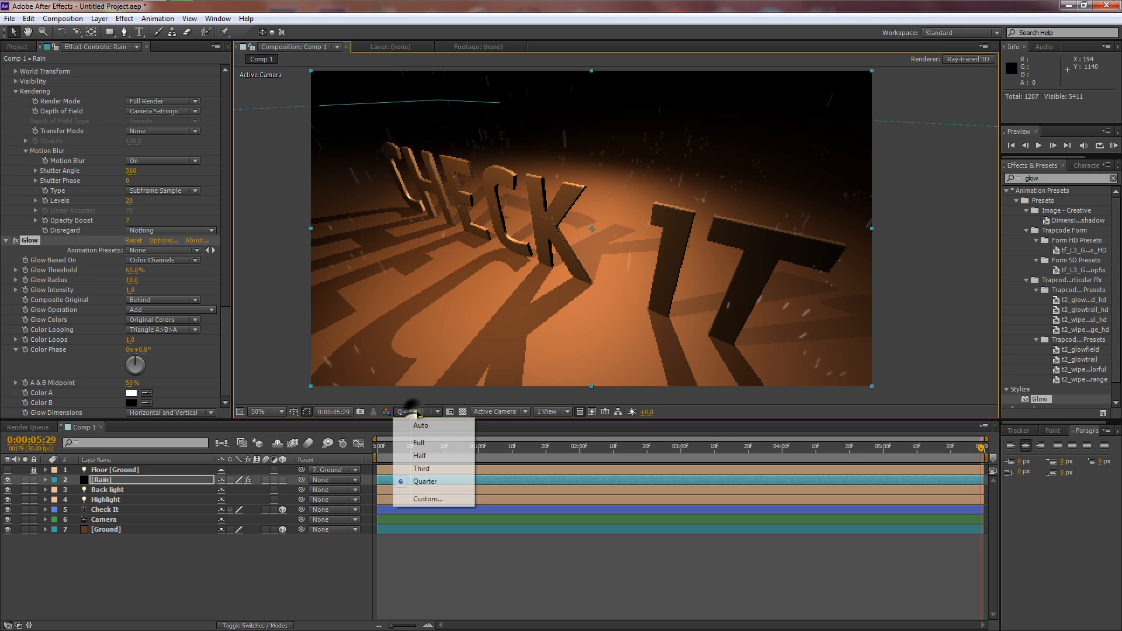
left_click(424, 456)
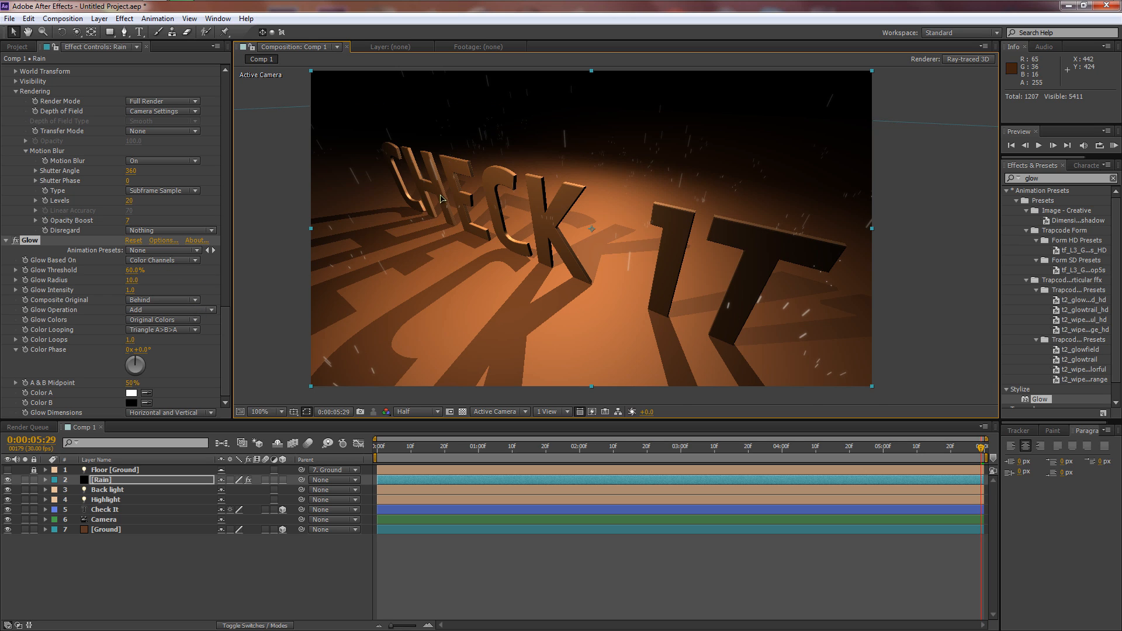
scroll(429, 202, "up", 1)
key("space")
left_click_drag(433, 171, 483, 215)
scroll(541, 248, "down", 1)
key("space")
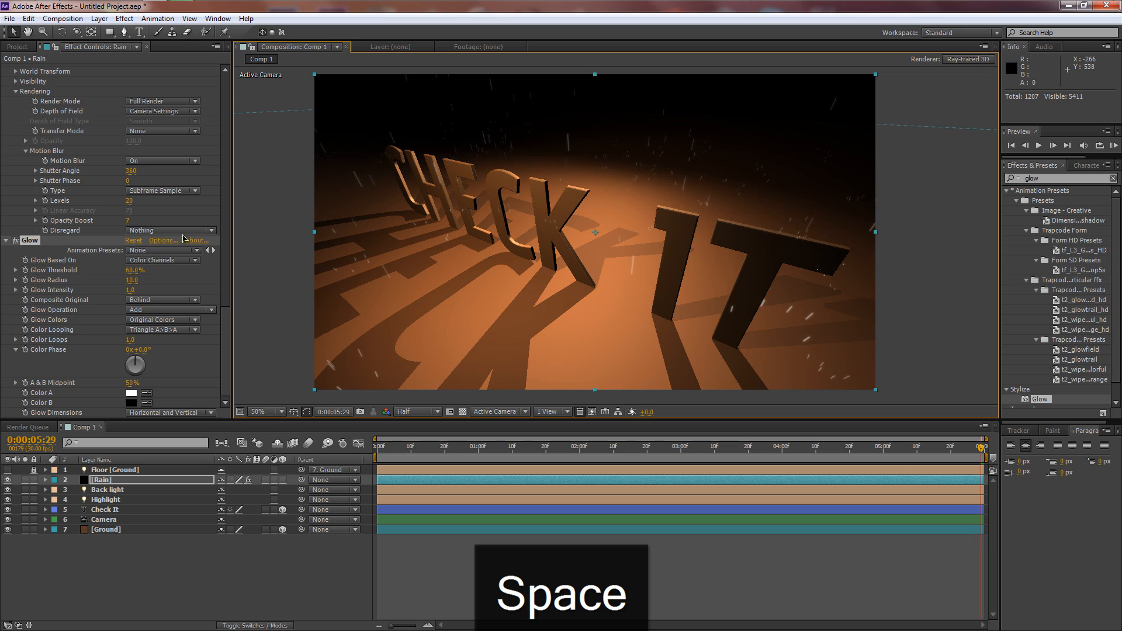
Set Glow Threshold to 2%, Intensity to 2.8 and Glow Colors to A & B in yellow and orange, and preview the rain
left_click_drag(134, 270, 58, 272)
left_click_drag(132, 291, 156, 280)
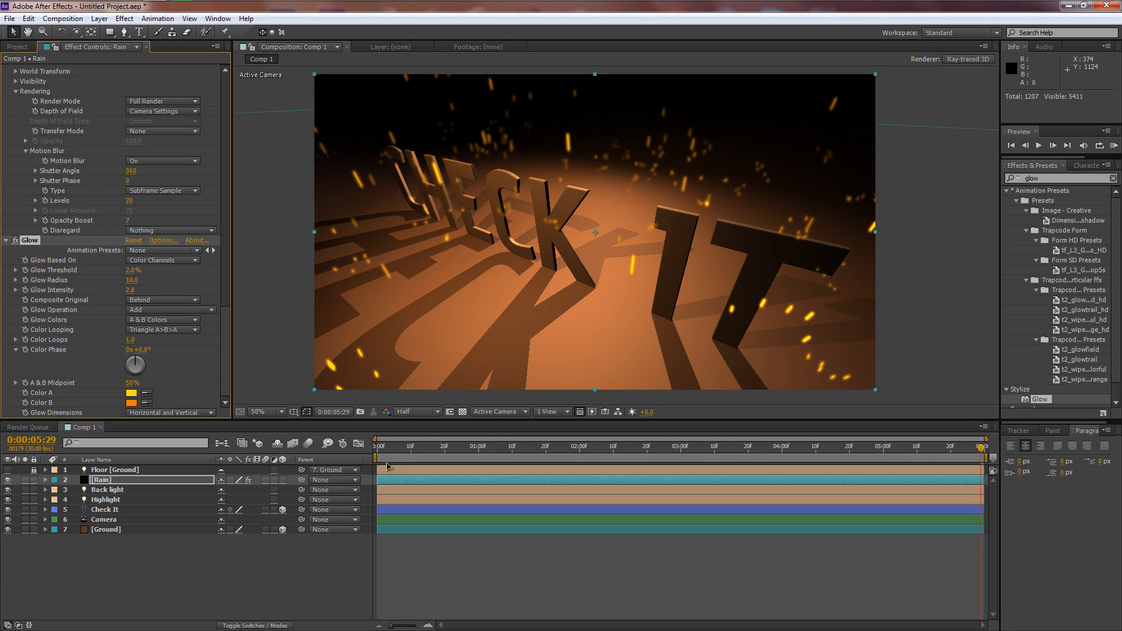
key("KP_0")
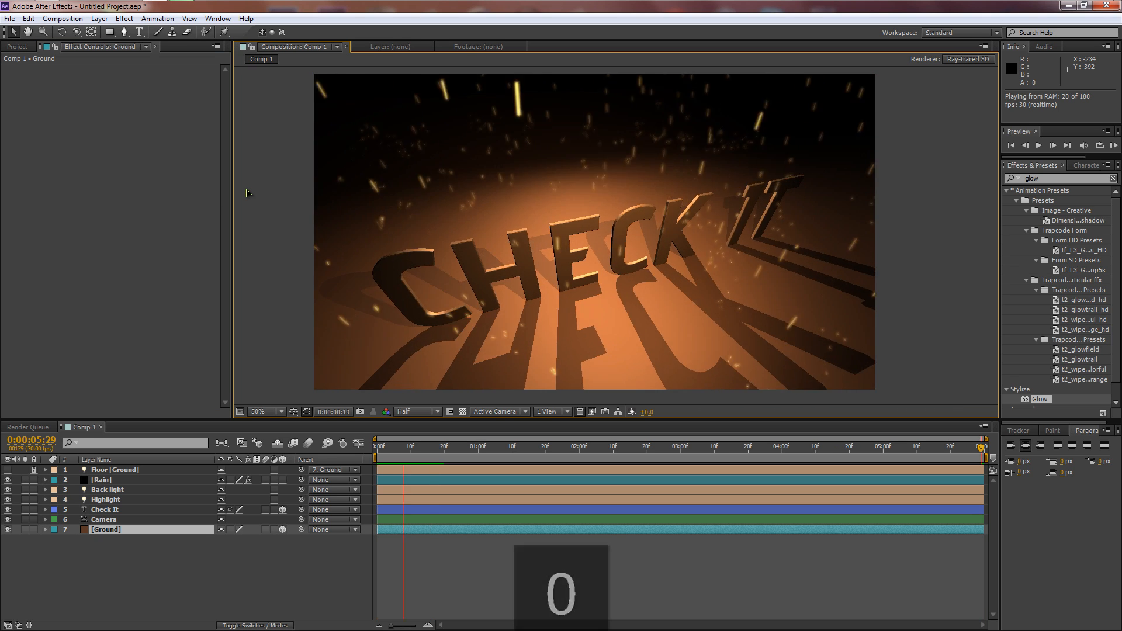
key("KP_0")
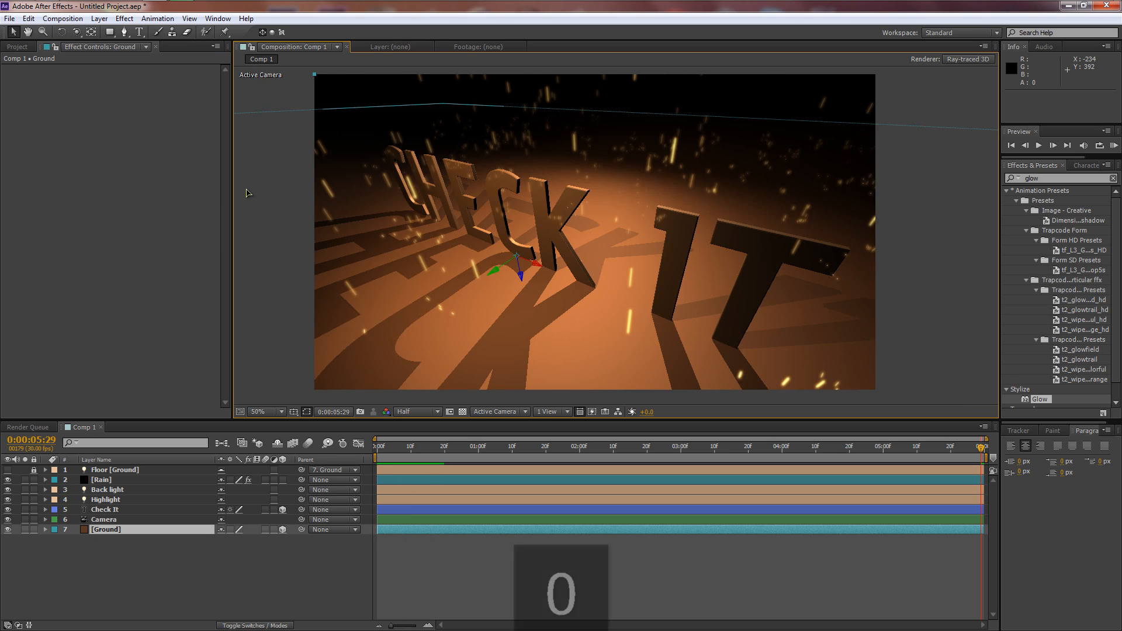
Set the Opacity Boost in the Rain layer's Particular motion blur to 1
left_click(100, 480)
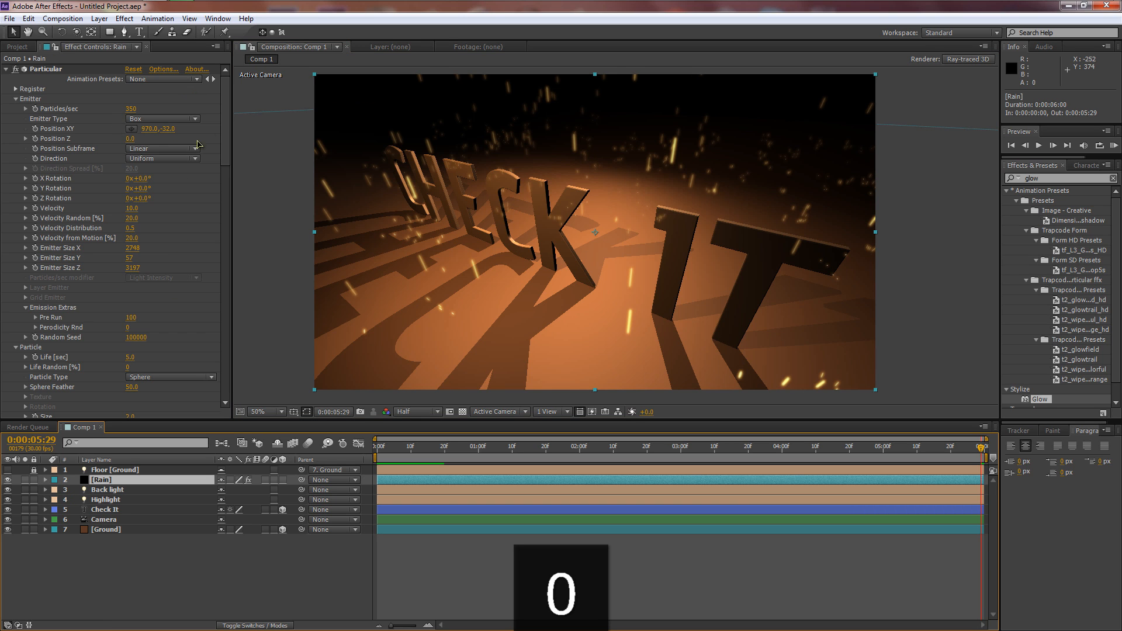
left_click_drag(225, 123, 228, 315)
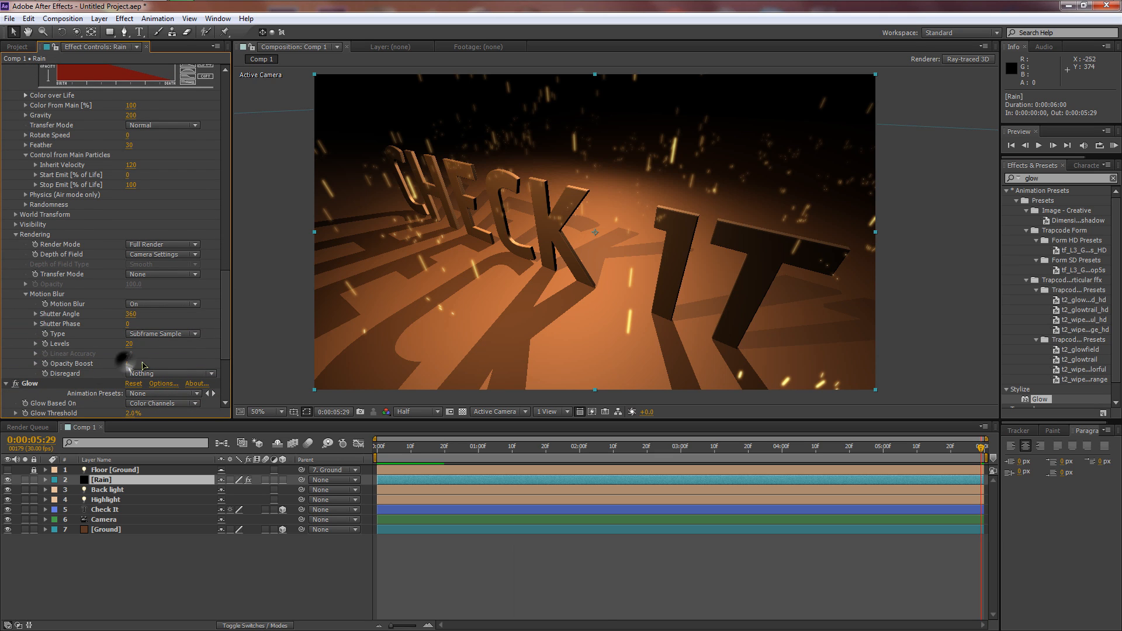
left_click(142, 366)
type("1")
key("Return")
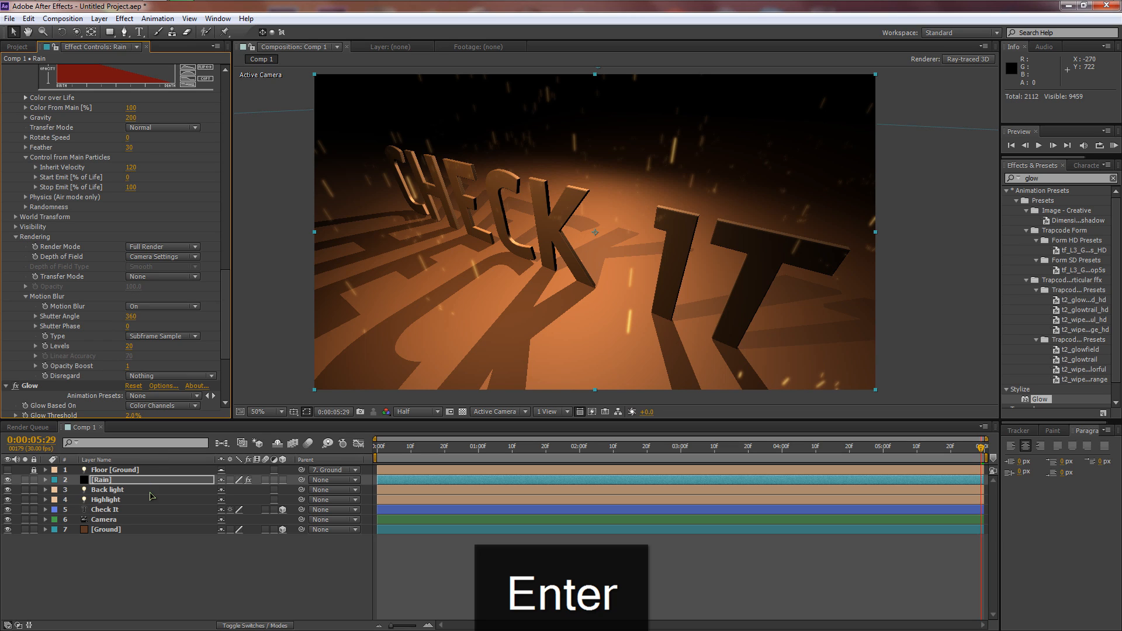
left_click(212, 544)
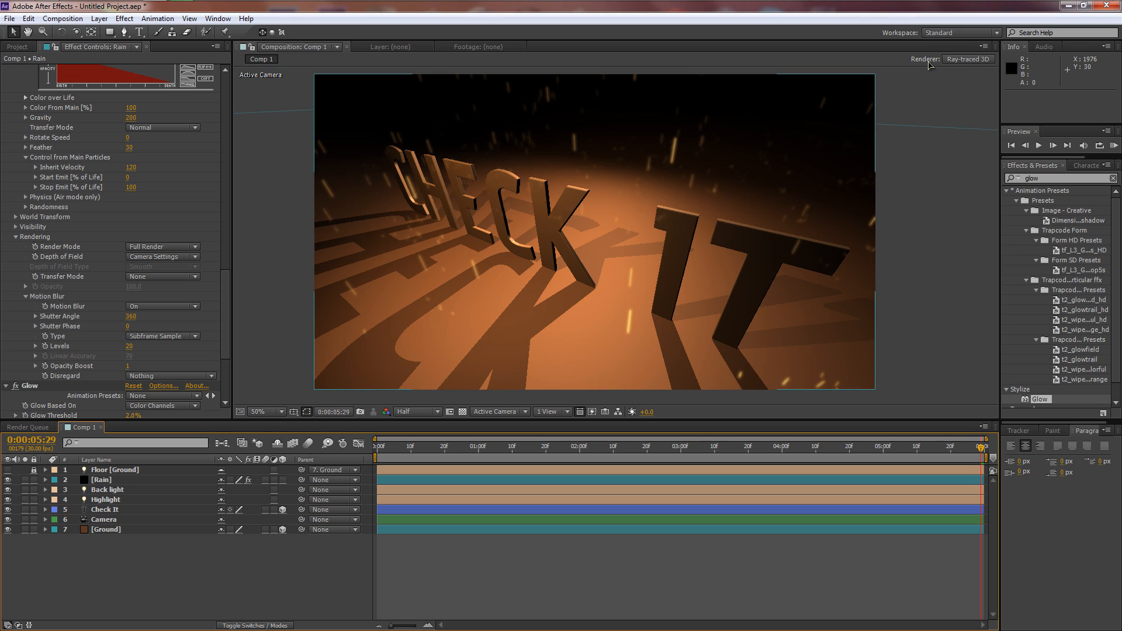
Raise the comp's ray-traced 3D renderer Ray-tracing Quality above draft to soften the shadows
key("ctrl+k")
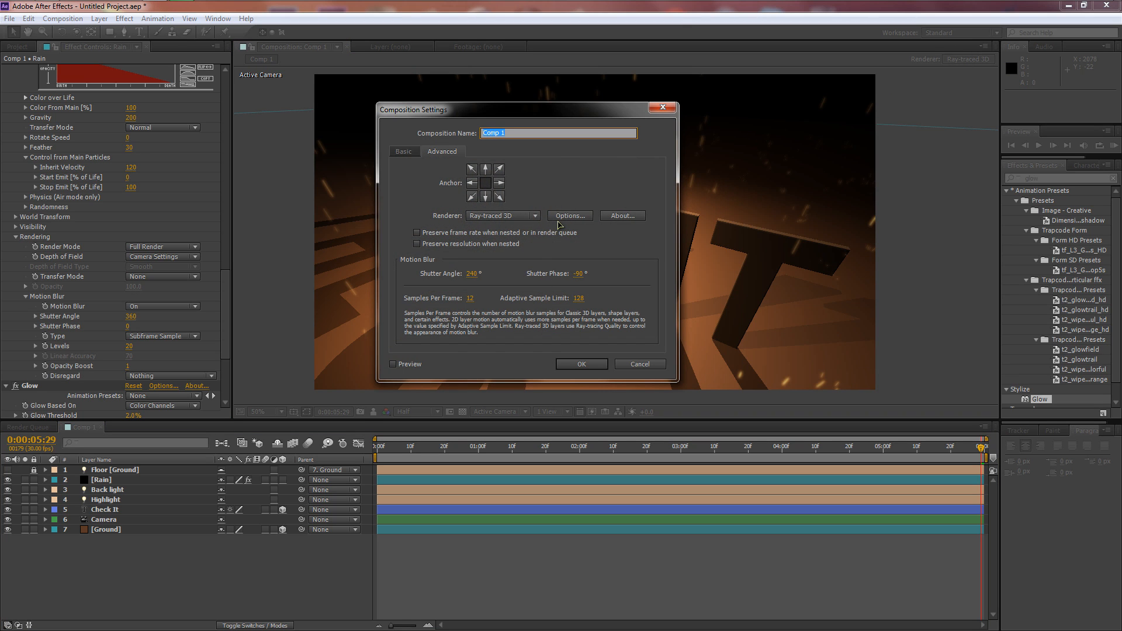
left_click(563, 217)
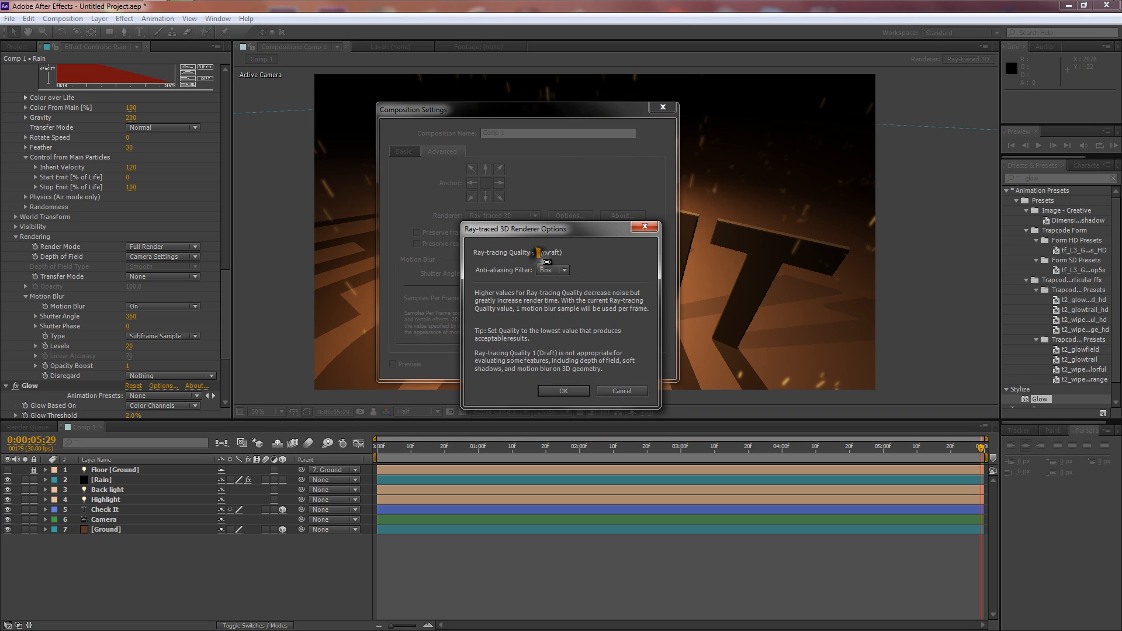
left_click_drag(548, 262, 546, 260)
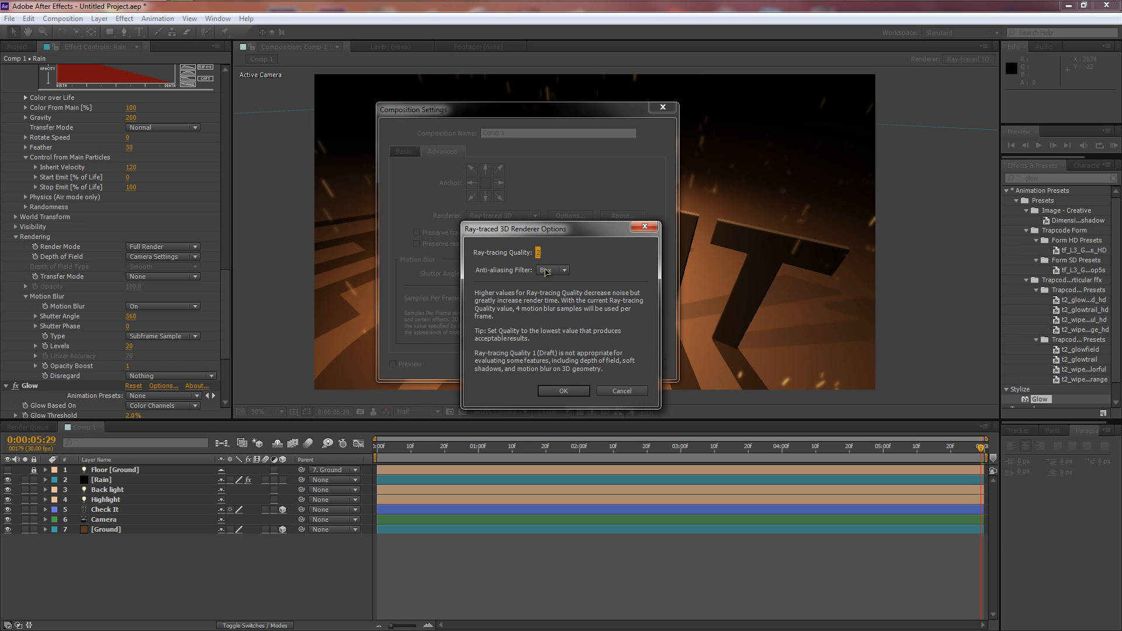
left_click(577, 389)
left_click(574, 372)
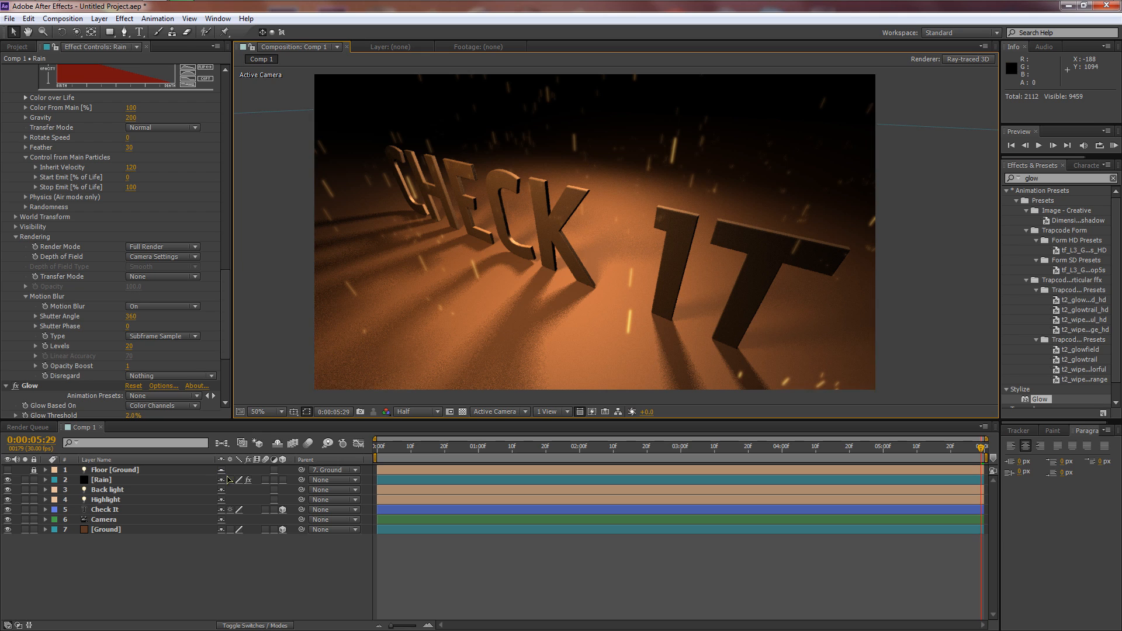
Adjust the Shadow Darkness in the Highlight light's settings and accept it
double_click(106, 500)
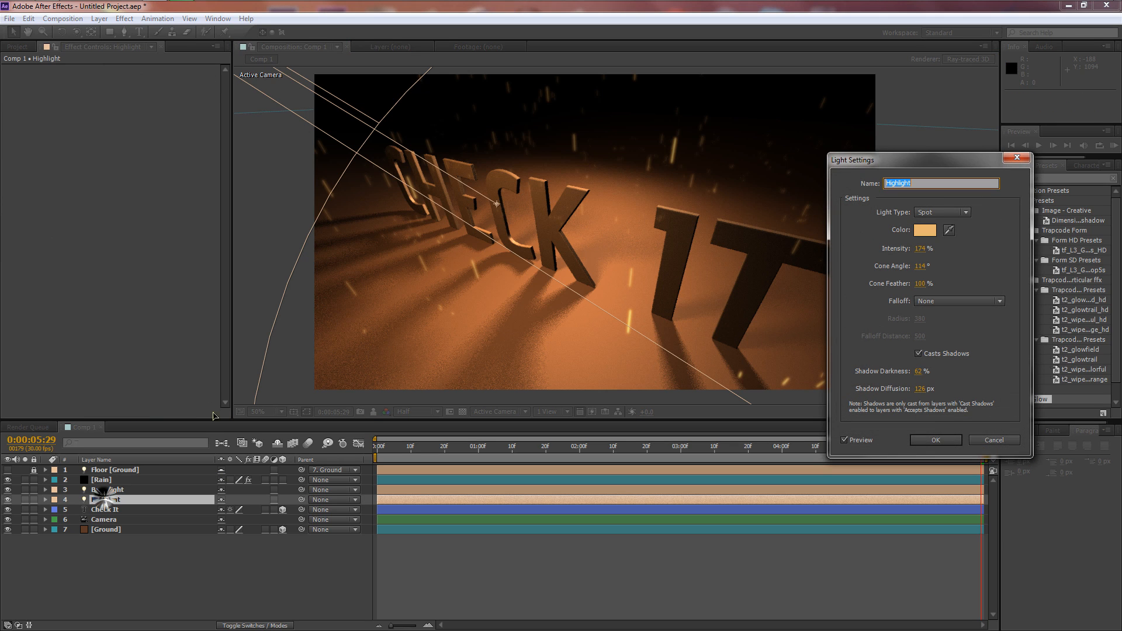
left_click(921, 373)
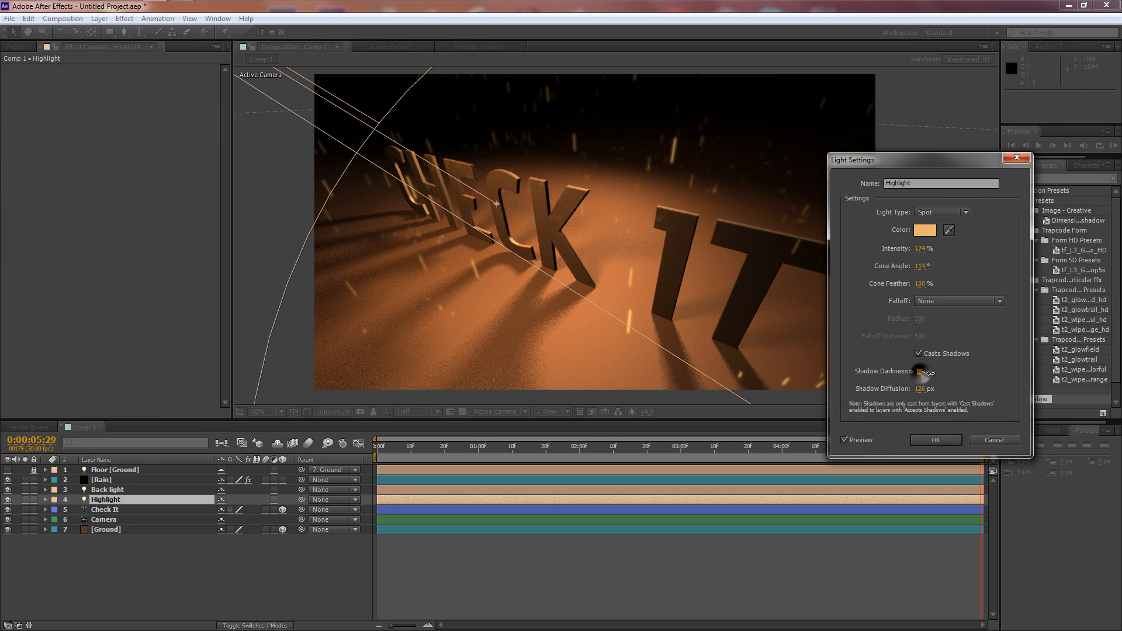
left_click(943, 442)
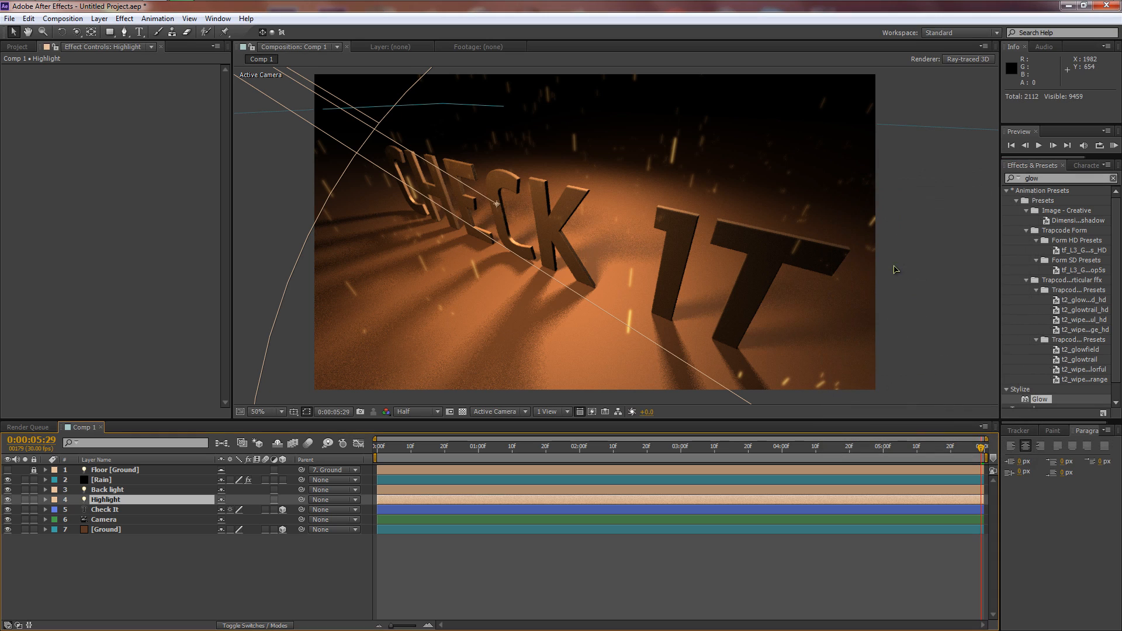
left_click(250, 224)
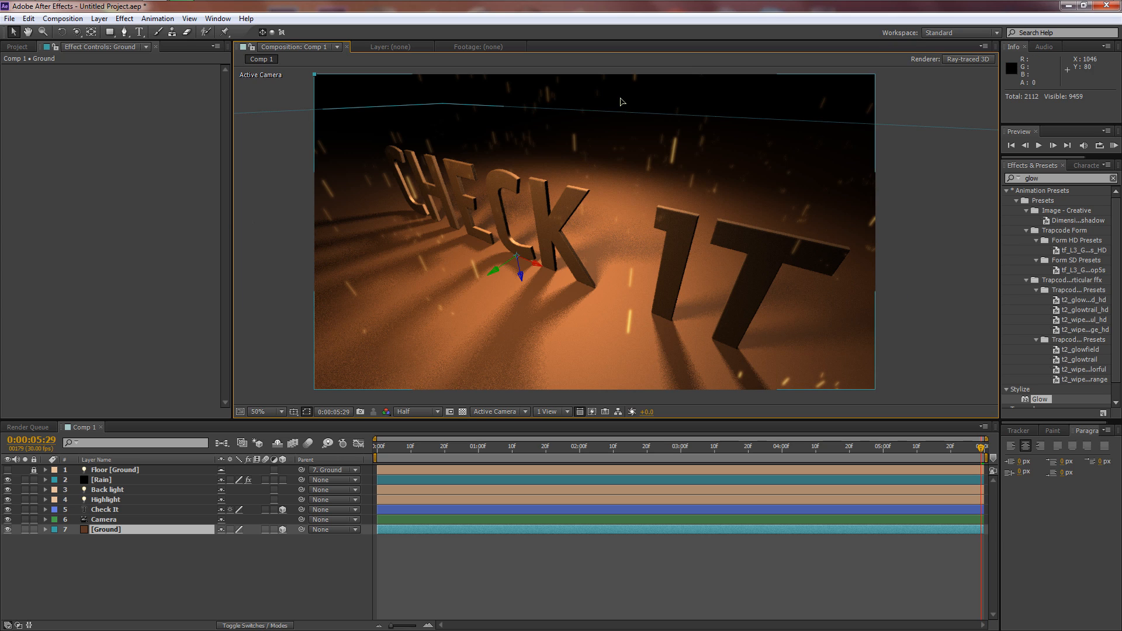
Create a black 1920 x 1080 px solid named Flare
right_click(145, 558)
mouse_move(188, 436)
left_click(354, 462)
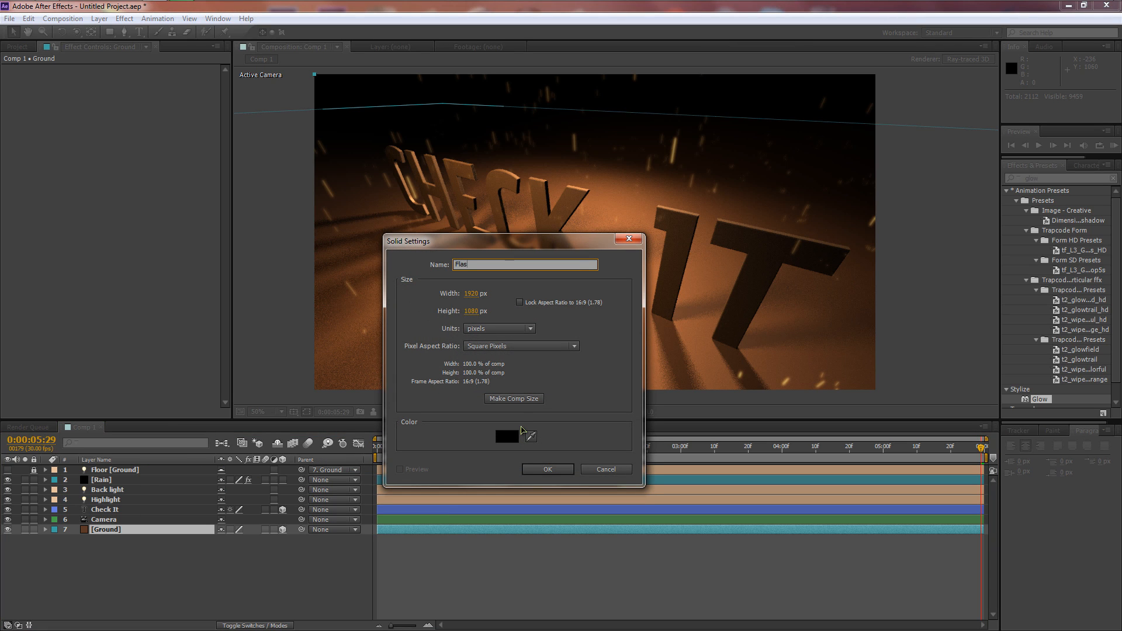
type("Flare")
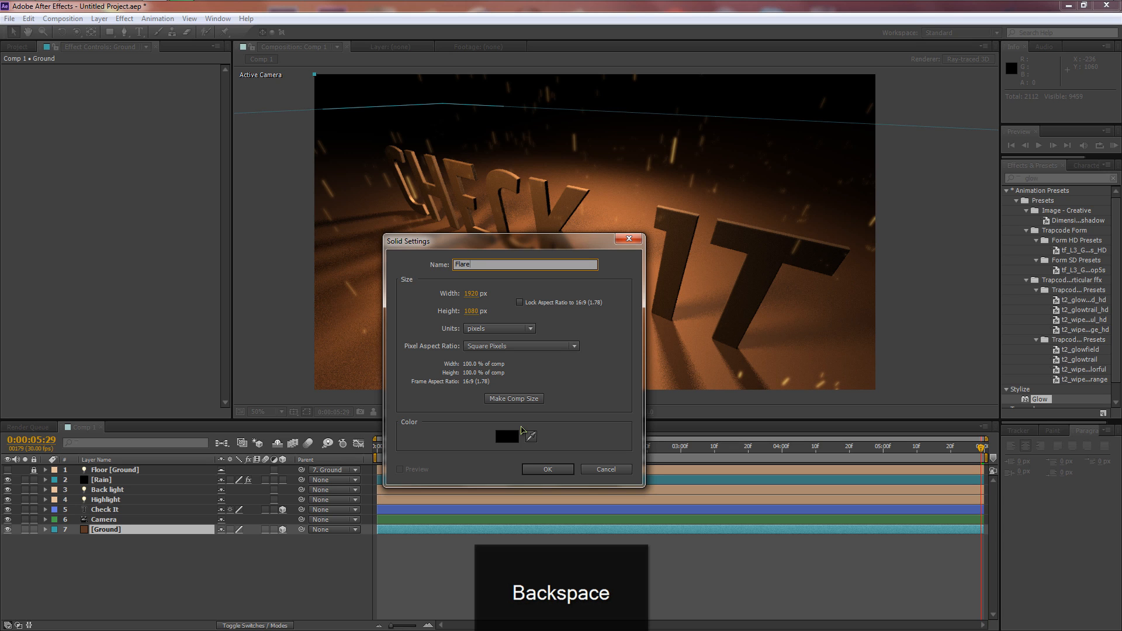
left_click(548, 470)
Search the effects for "flare" and apply Optical Flares to the Flare layer
double_click(1058, 178)
type("fl")
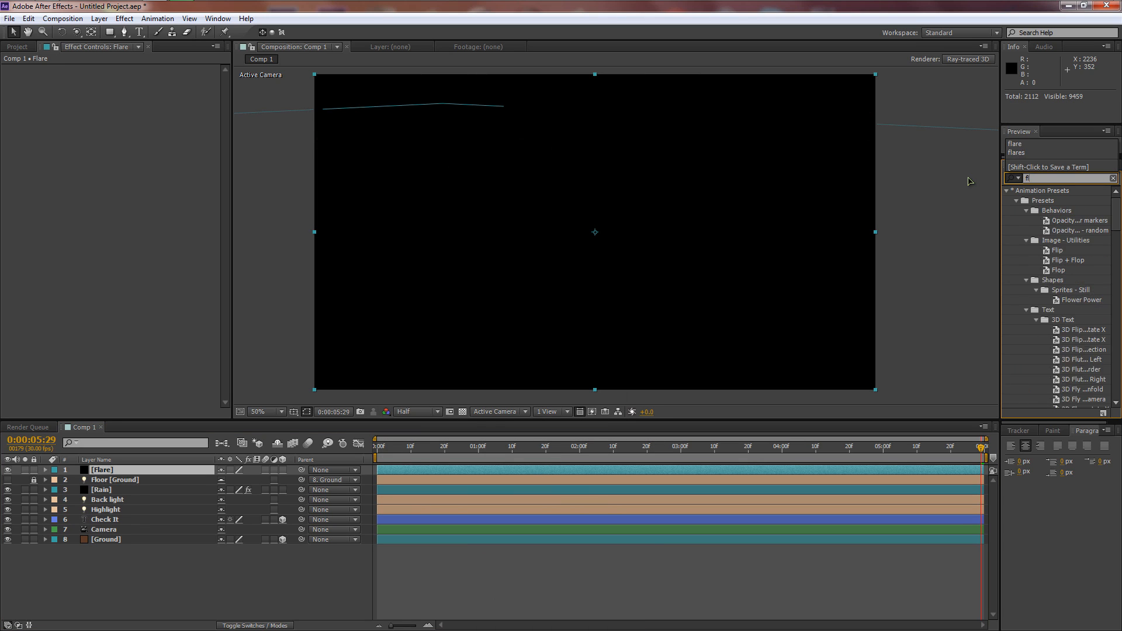
type("are")
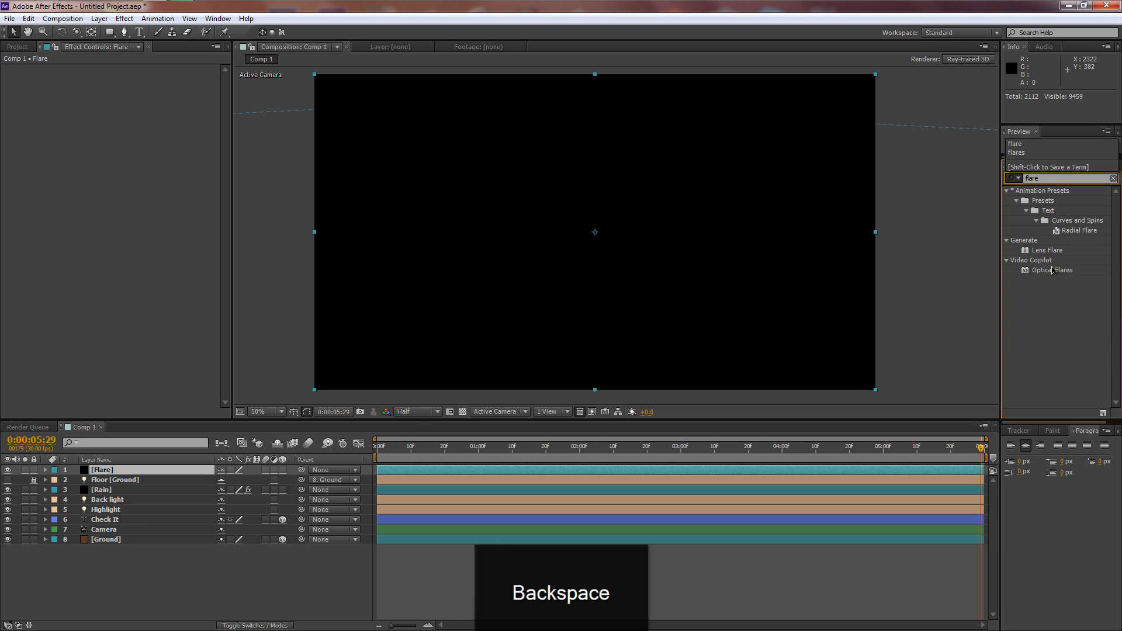
left_click_drag(1052, 270, 158, 473)
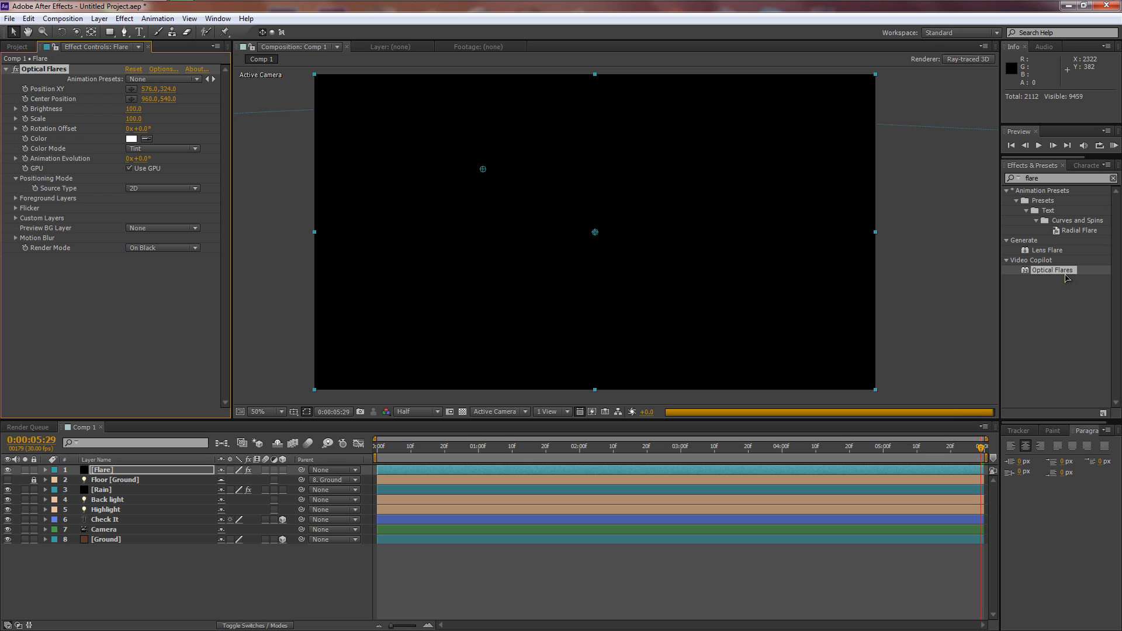
Return the comp's ray-traced 3D renderer to draft Ray-tracing Quality
left_click(962, 60)
left_click(567, 217)
left_click_drag(538, 254, 532, 254)
left_click(566, 391)
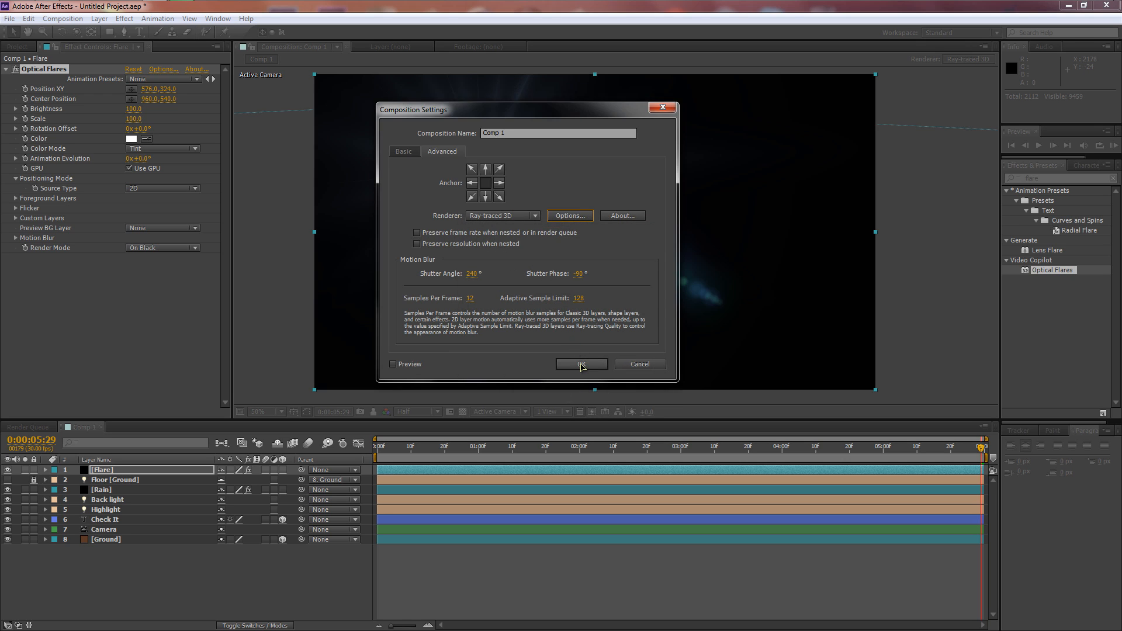
left_click(582, 364)
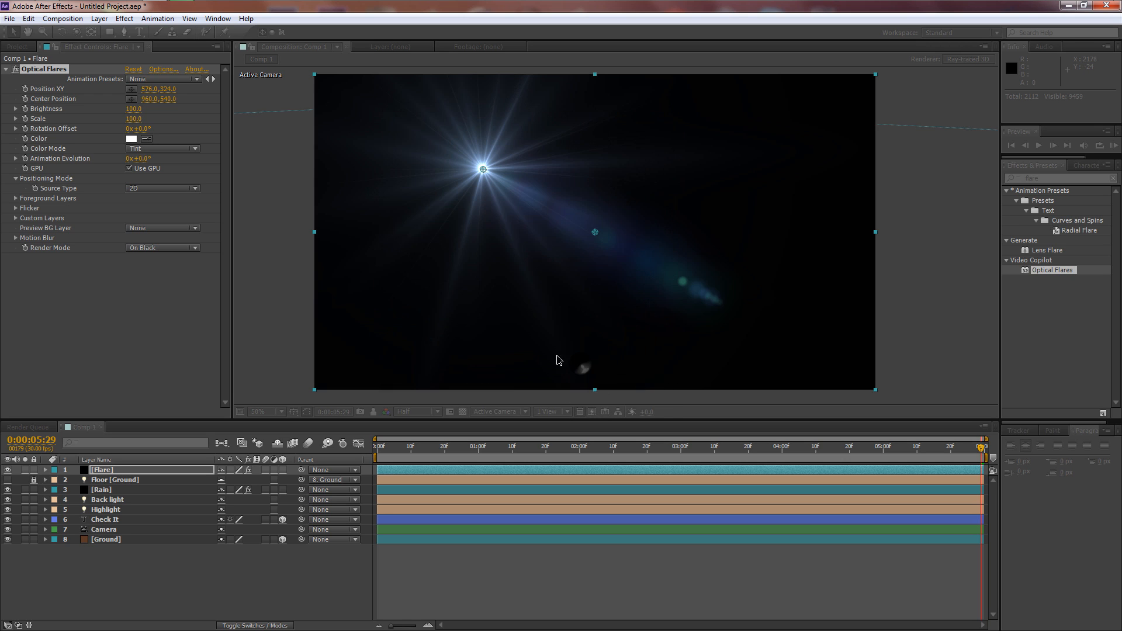
Set the Optical Flares Render Mode to On Transparent and the preview resolution to Third
left_click(168, 250)
left_click(169, 273)
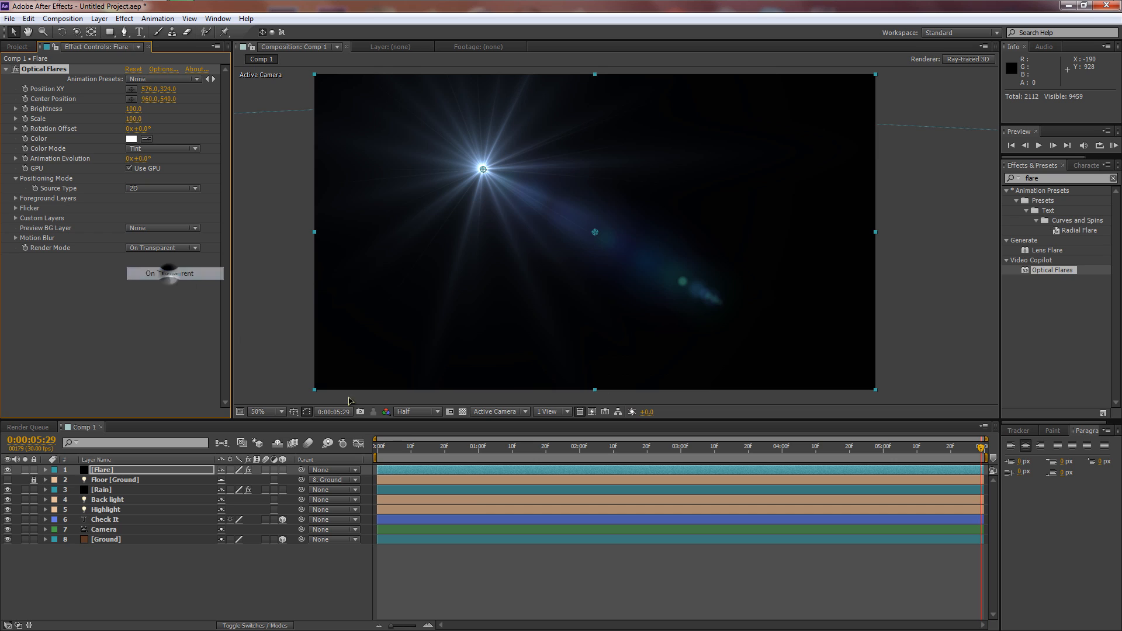
left_click(418, 412)
left_click(433, 470)
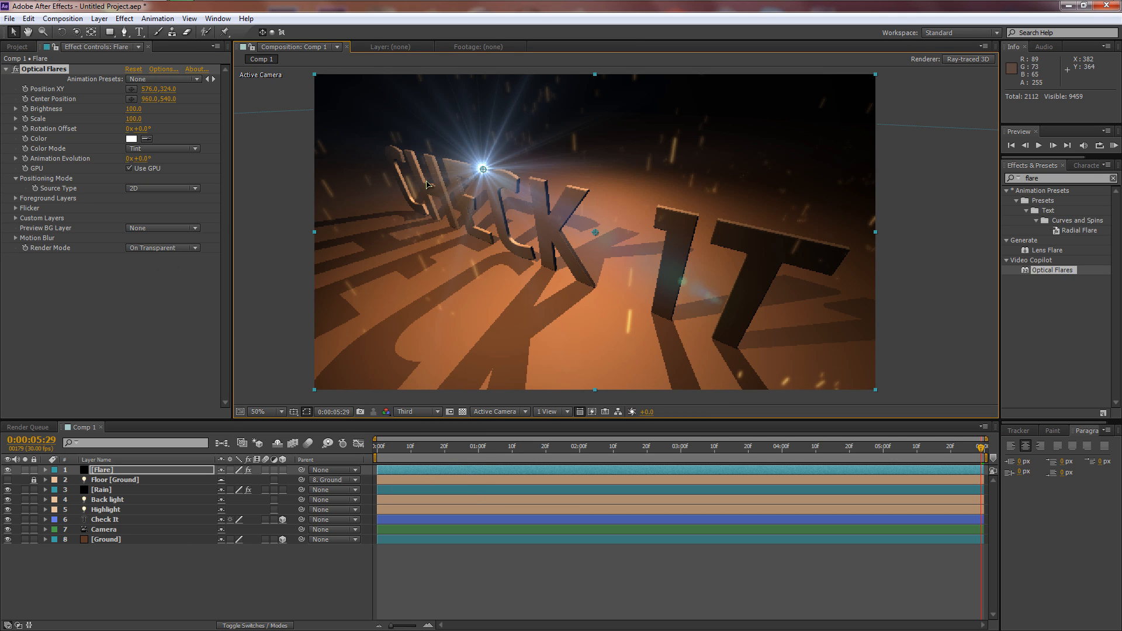
Set the flare's Source Type to 3D and load the Blindness preset from Pro Presets 2
left_click(135, 189)
left_click(153, 210)
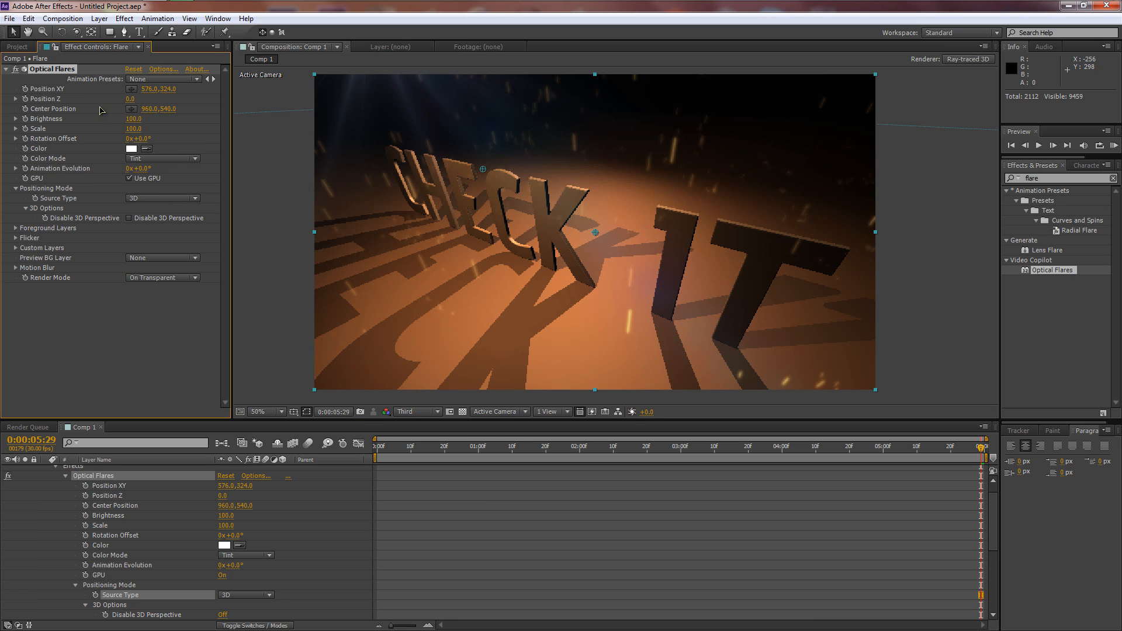
left_click(158, 69)
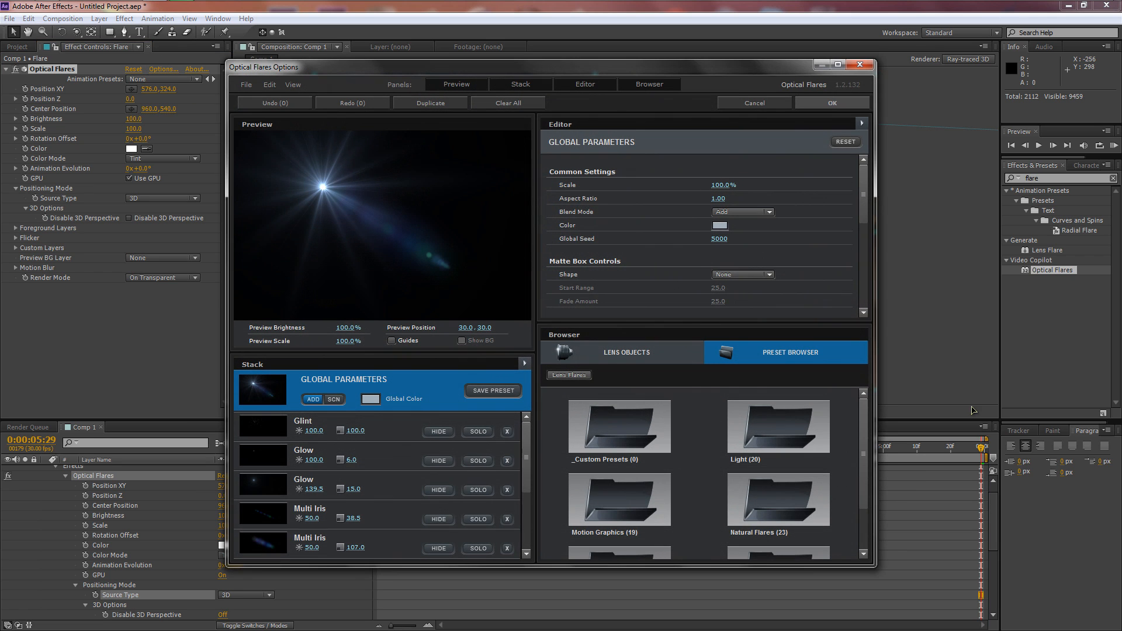
left_click_drag(865, 426, 865, 439)
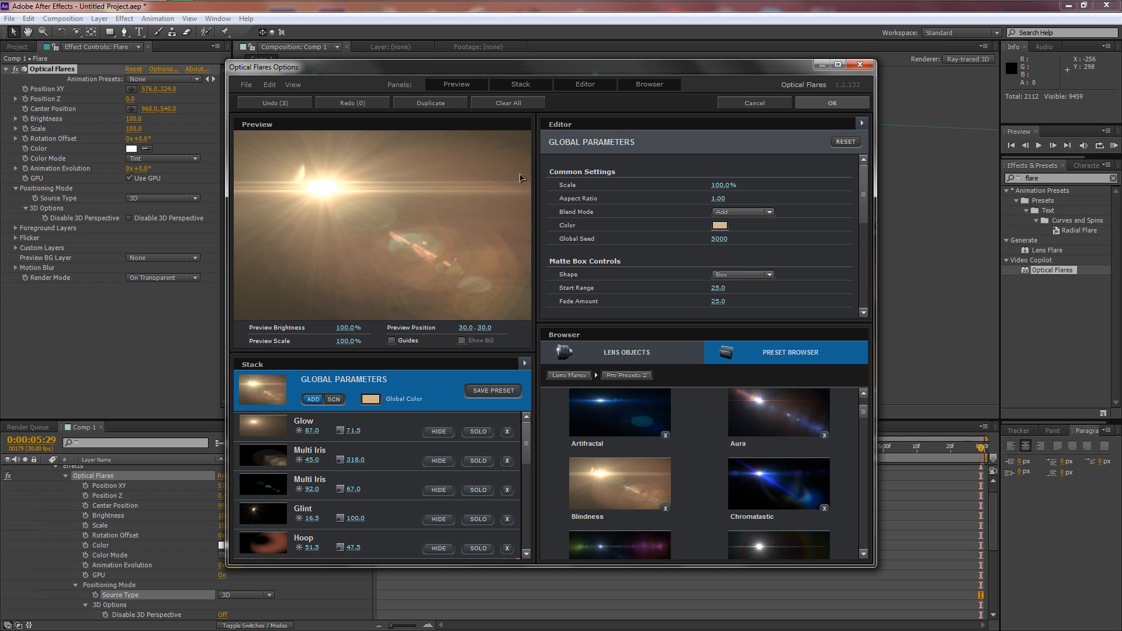
left_click(826, 107)
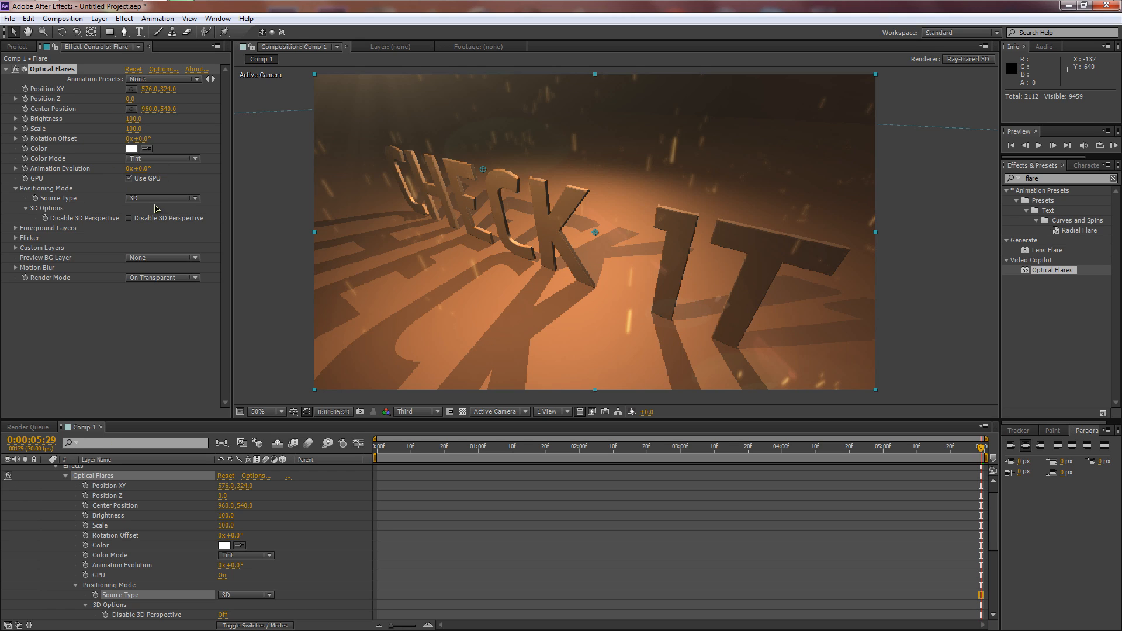
Set the Flare layer's blending mode to Screen and the flare's Brightness to 60
scroll(138, 476, "up", 1)
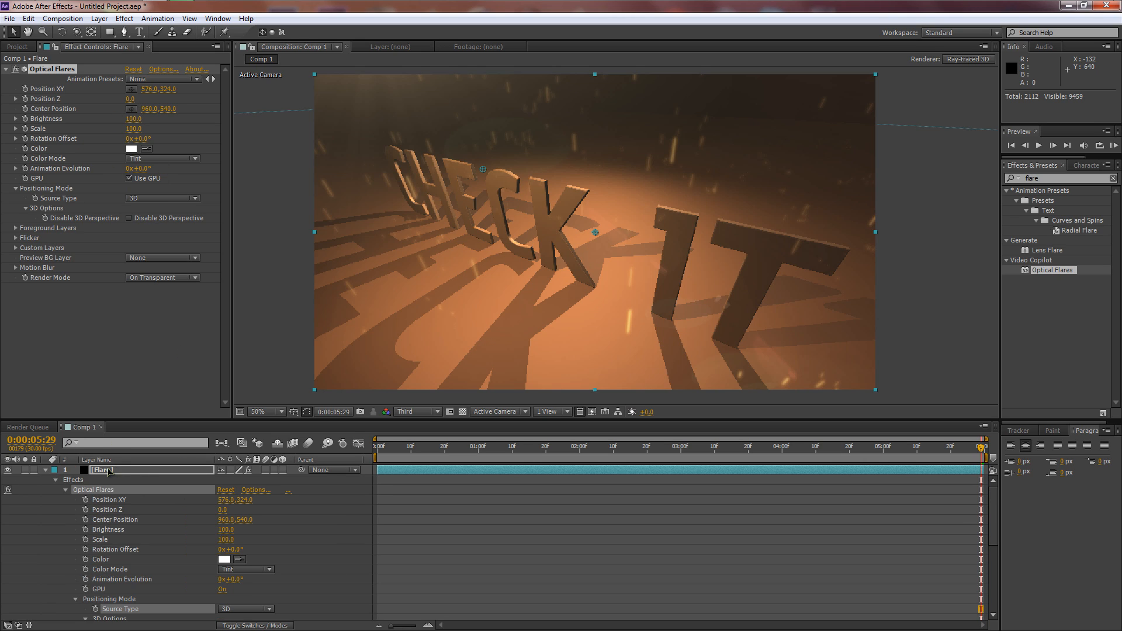
left_click(120, 470)
key("F4")
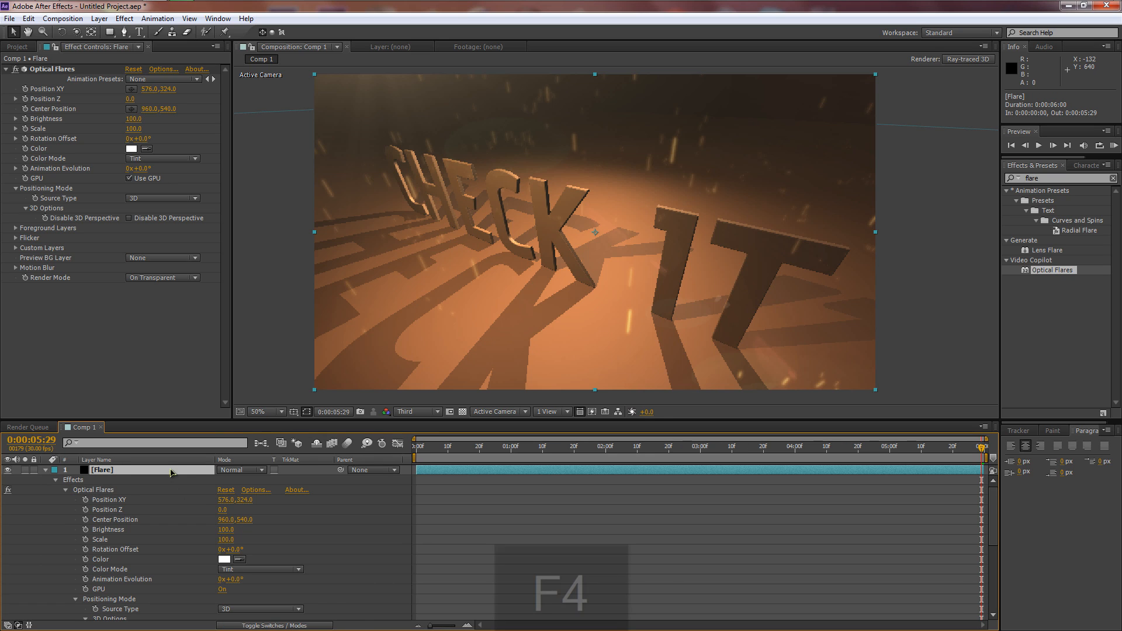
left_click(244, 471)
left_click(278, 265)
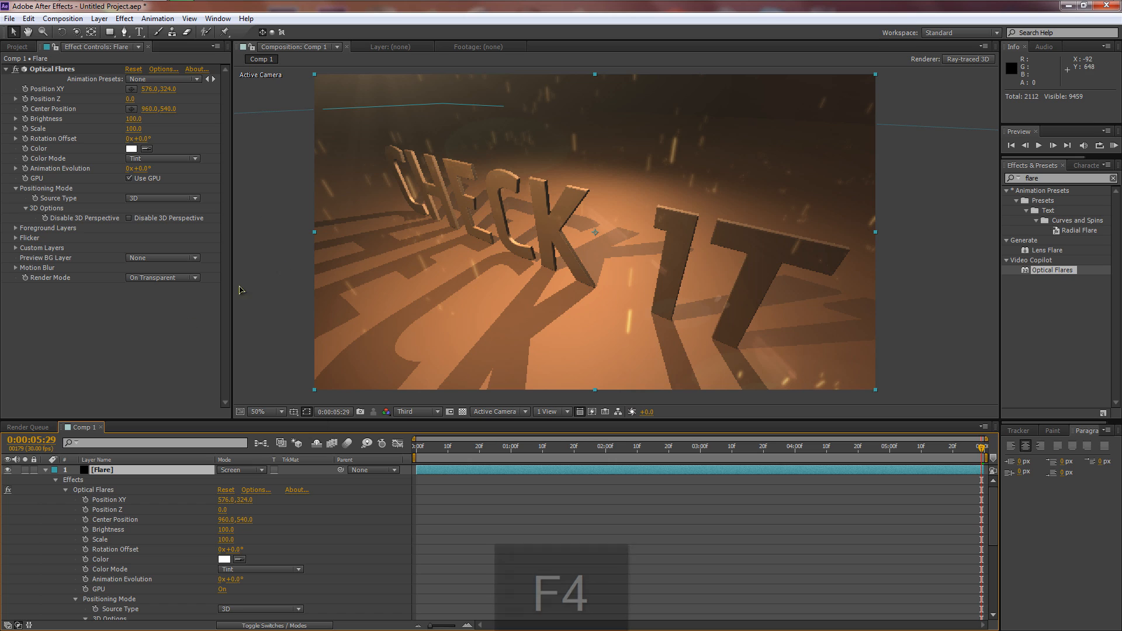
left_click(133, 119)
type("60")
key("Return")
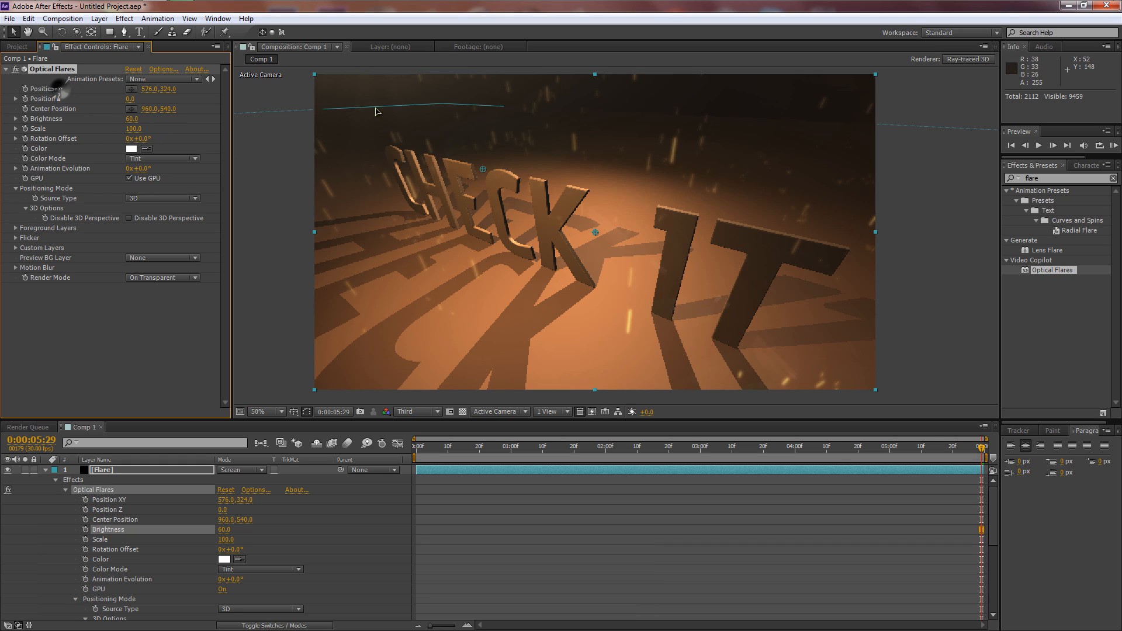
At the first frame, place the flare at 856, 308 and keyframe its Position XY, Position Z and Center Position
key("comma")
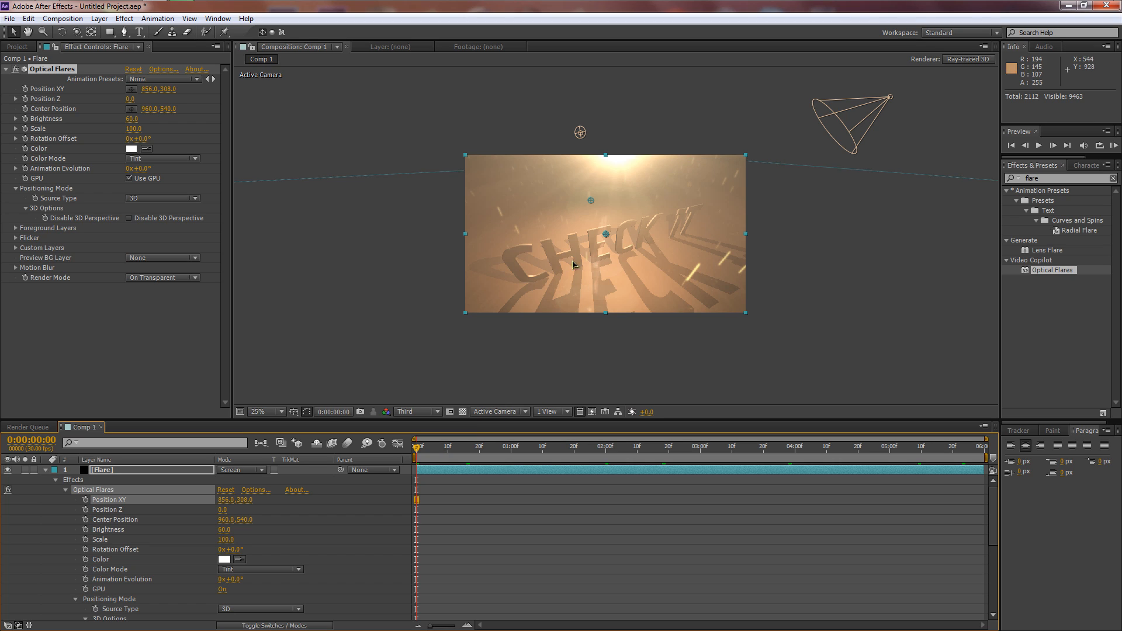
left_click(86, 500)
left_click(86, 509)
left_click(86, 520)
At the comp's last frame, keyframe the flare's Position XY farther right and slightly lower in the frame
left_click_drag(420, 453, 525, 451)
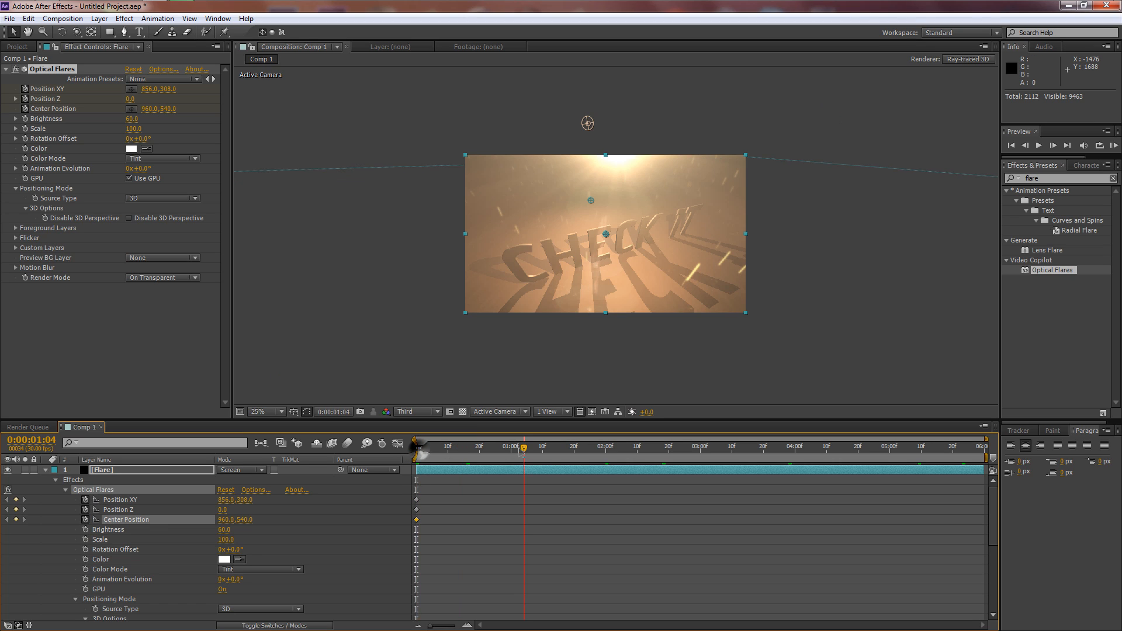
left_click(695, 449)
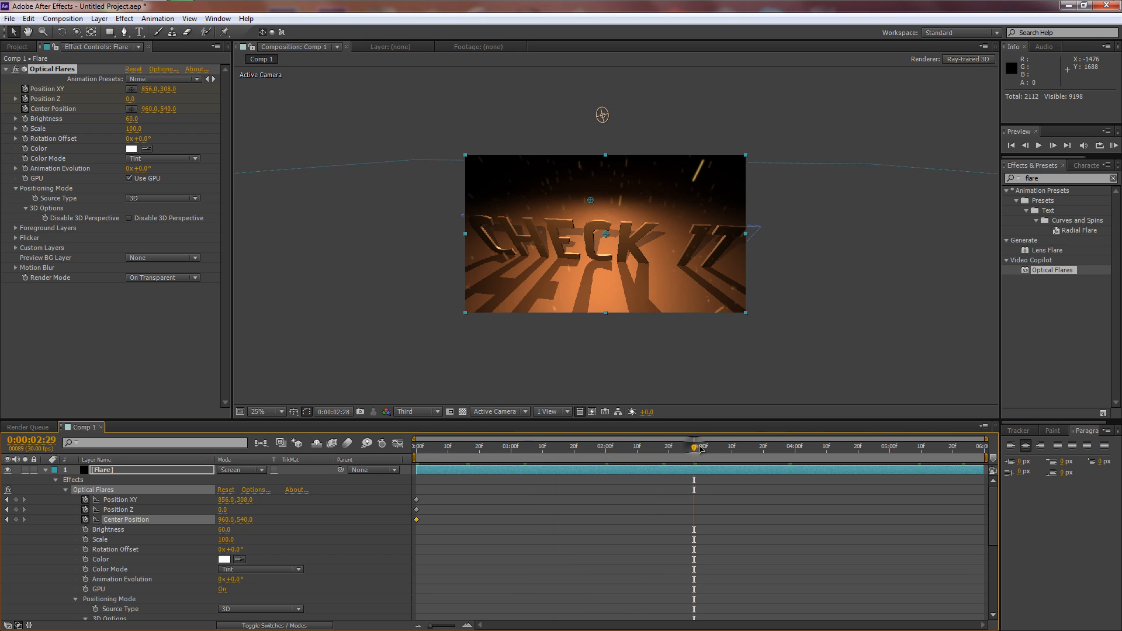
left_click(771, 449)
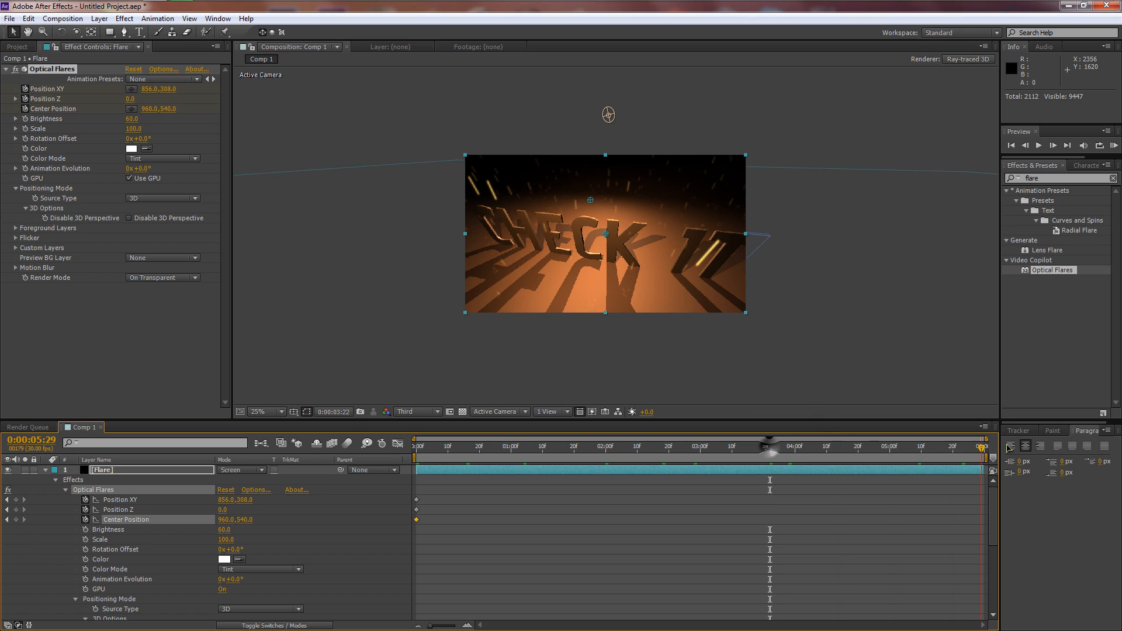
key("End")
left_click_drag(590, 202, 672, 217)
Review the flare's movement, shift its first-frame Position XY farther up and left, and check the result mid-shot
left_click_drag(886, 449, 777, 449)
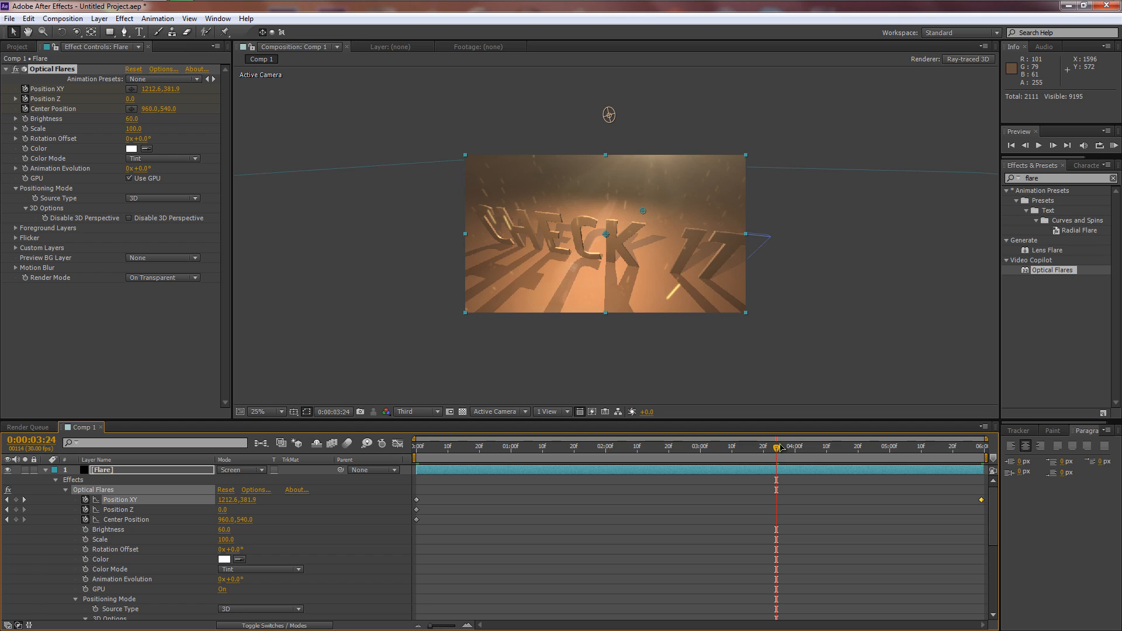
left_click_drag(777, 449, 602, 448)
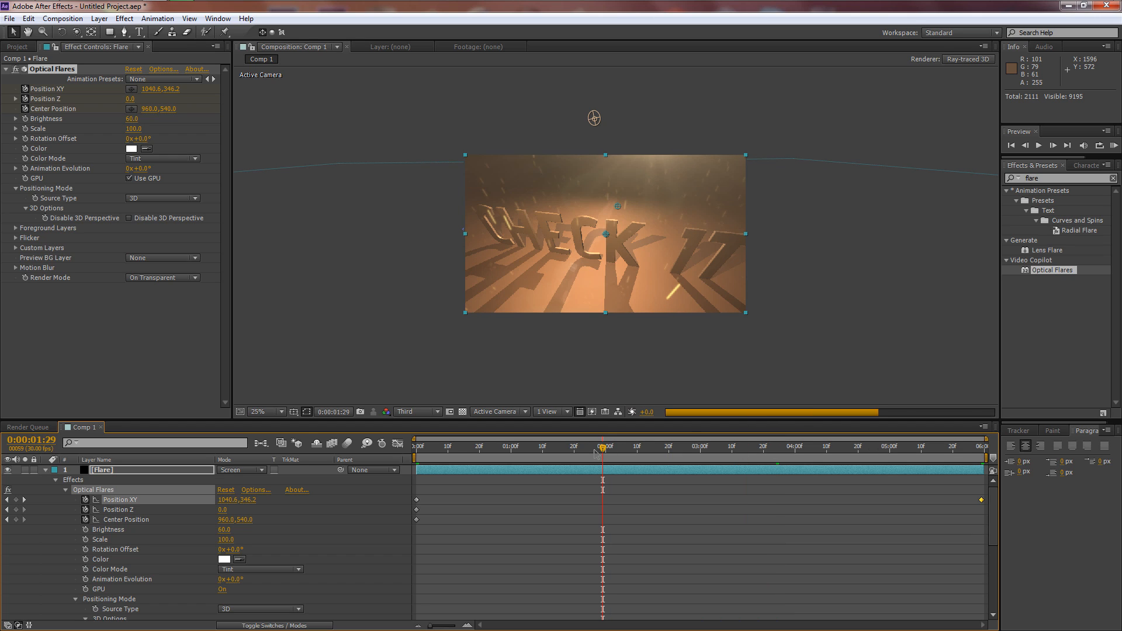
left_click(499, 450)
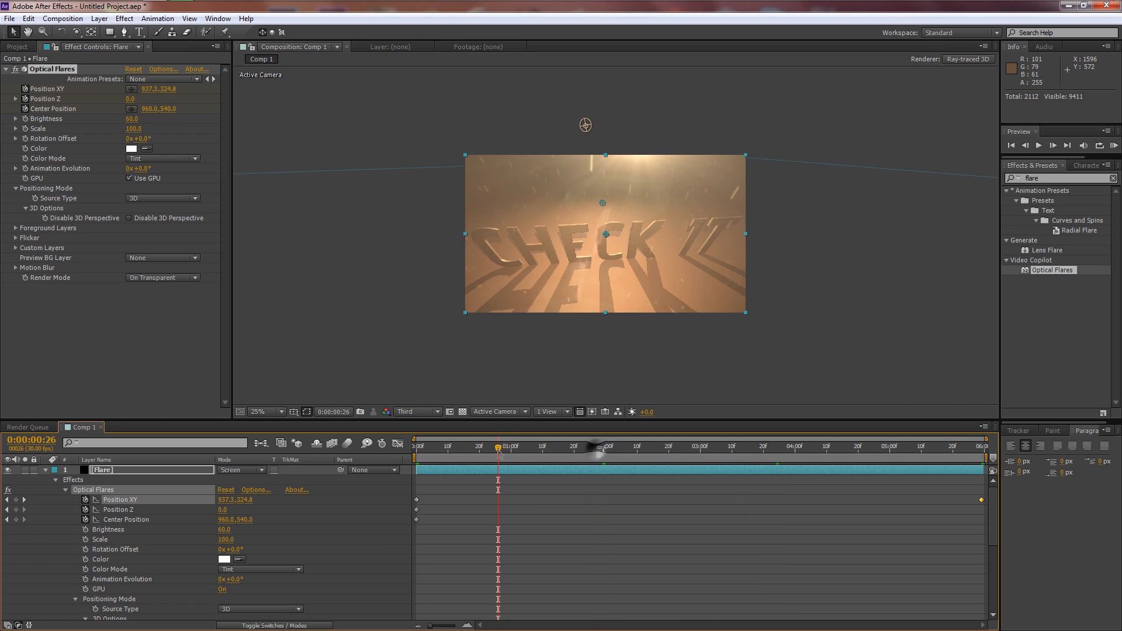
key("Home")
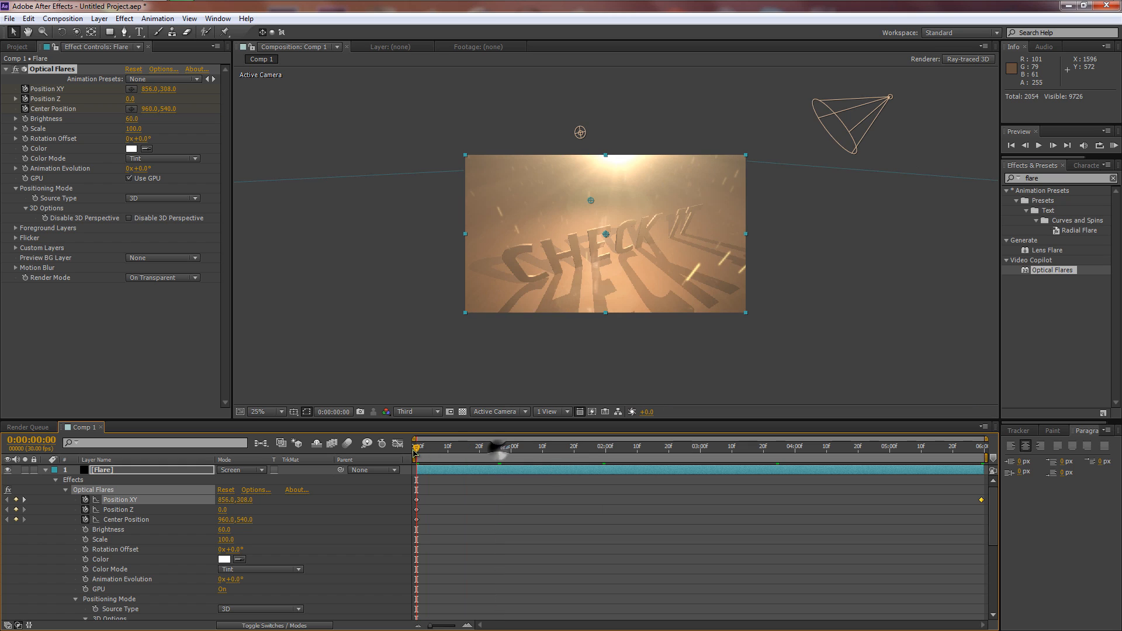
mouse_move(415, 453)
left_mouse_down()
mouse_move(519, 453)
mouse_move(394, 454)
left_mouse_up()
left_click_drag(593, 204, 575, 200)
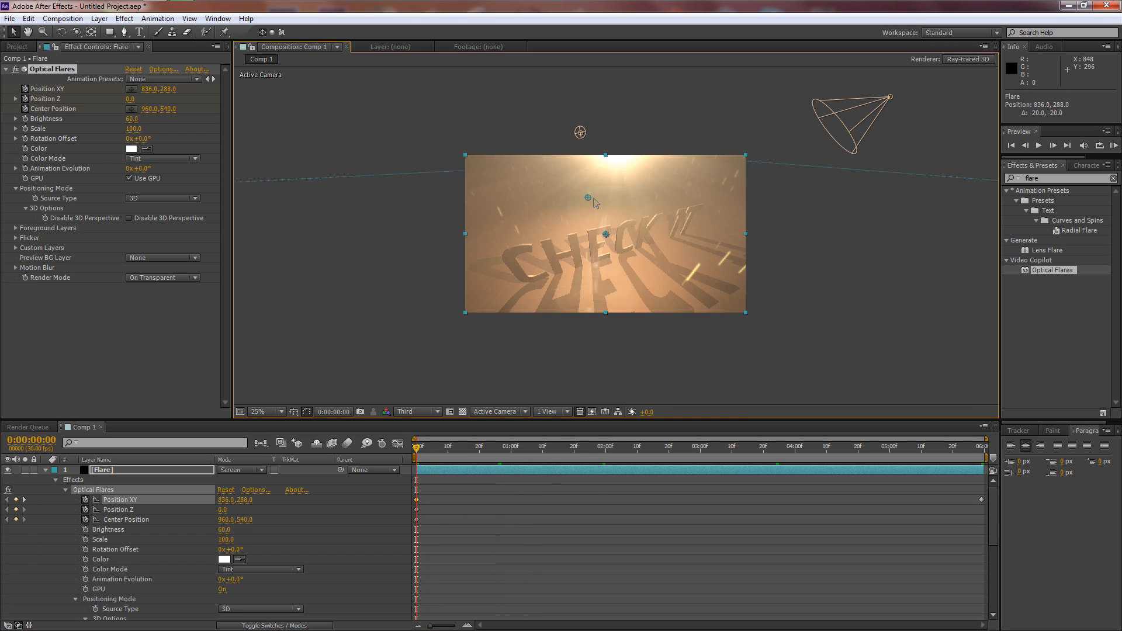
left_click_drag(422, 453, 668, 449)
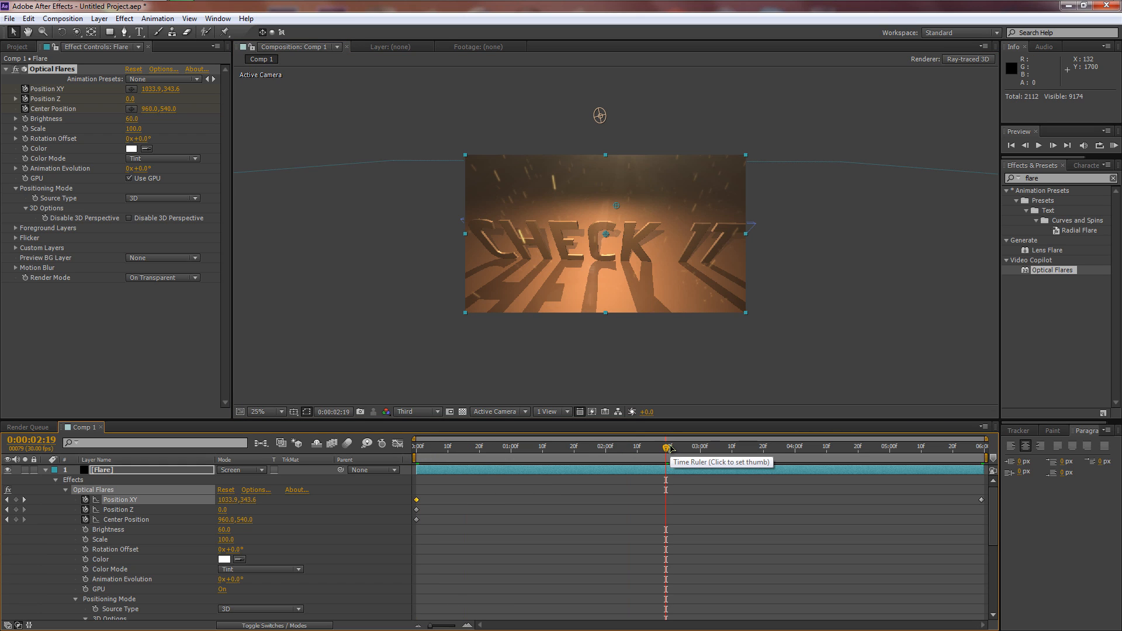
Review the animation at several later points of the comp and return to the first frame
left_click(798, 449)
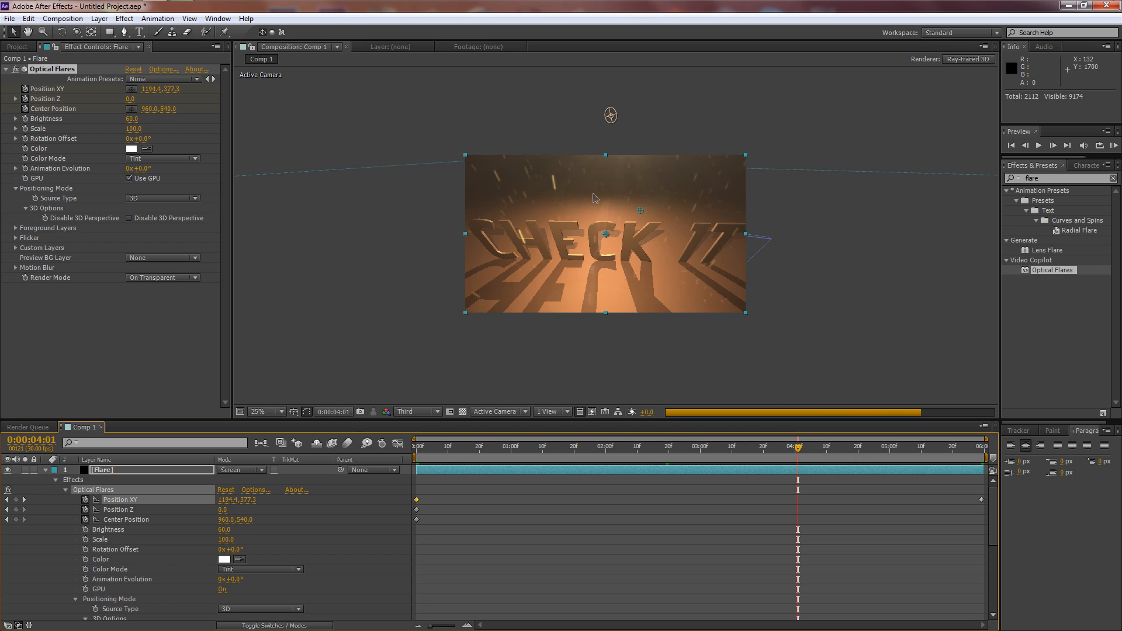
left_click(909, 449)
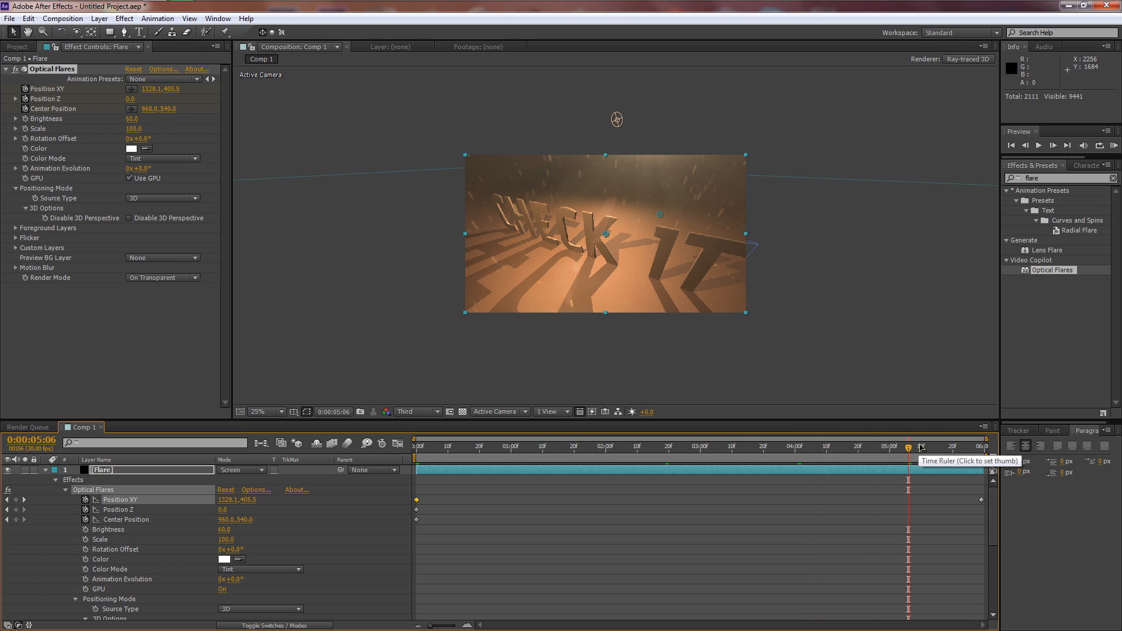
left_click_drag(913, 448, 1027, 447)
left_click_drag(835, 446, 347, 456)
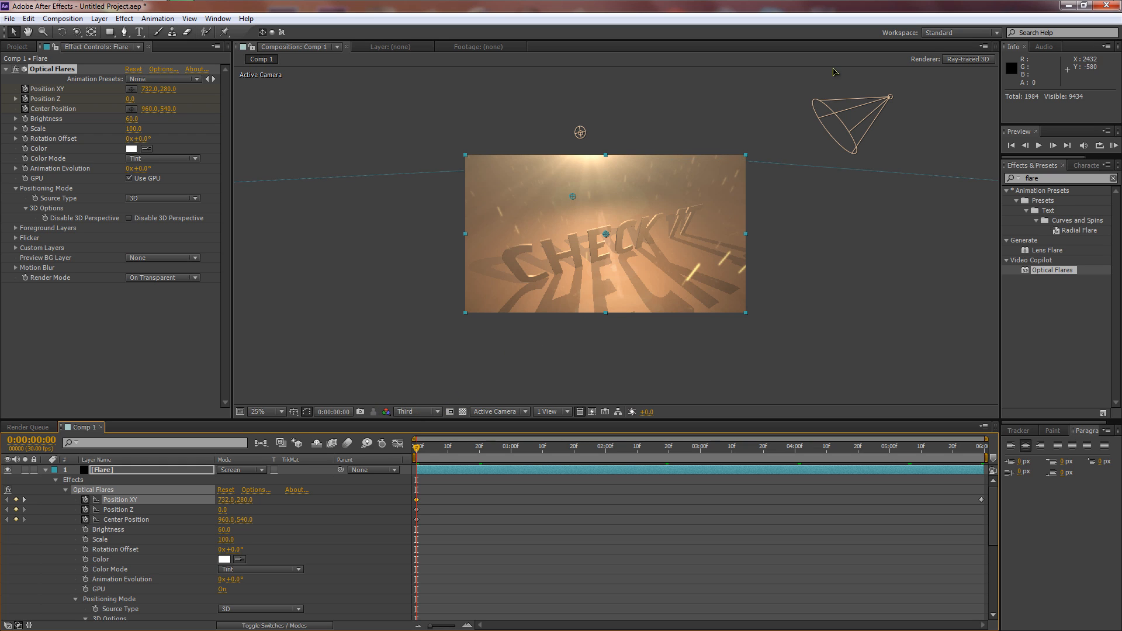
In the composition's Ray-traced 3D renderer options, set the Ray-tracing Quality to 2 and apply the settings
left_click(972, 60)
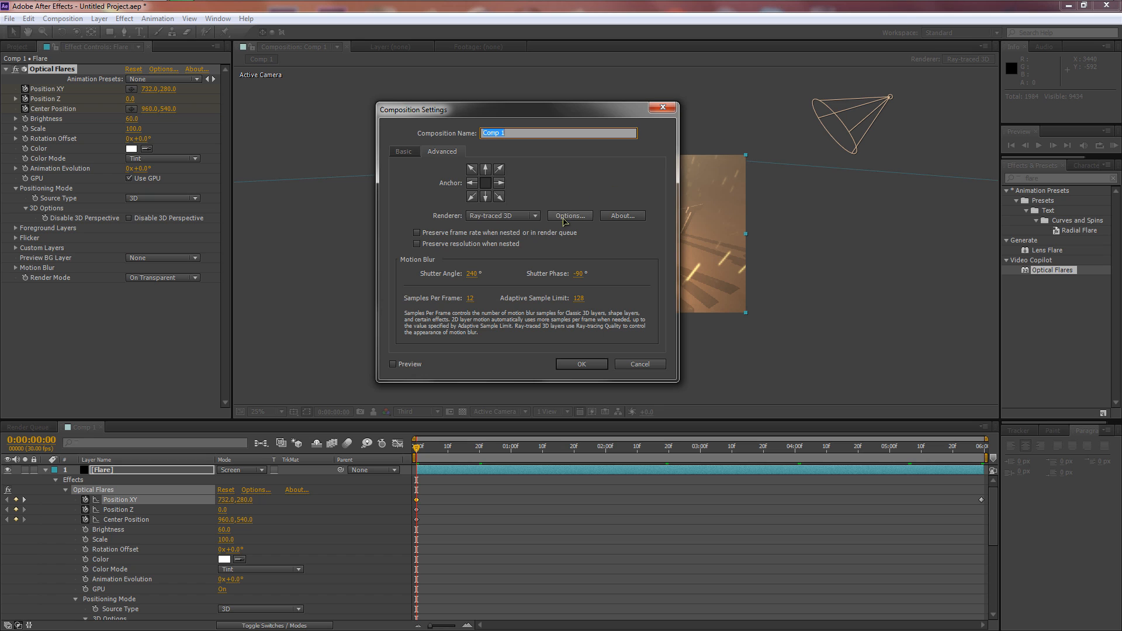
left_click(565, 217)
left_click(541, 258)
type("2")
left_click_drag(549, 229, 803, 207)
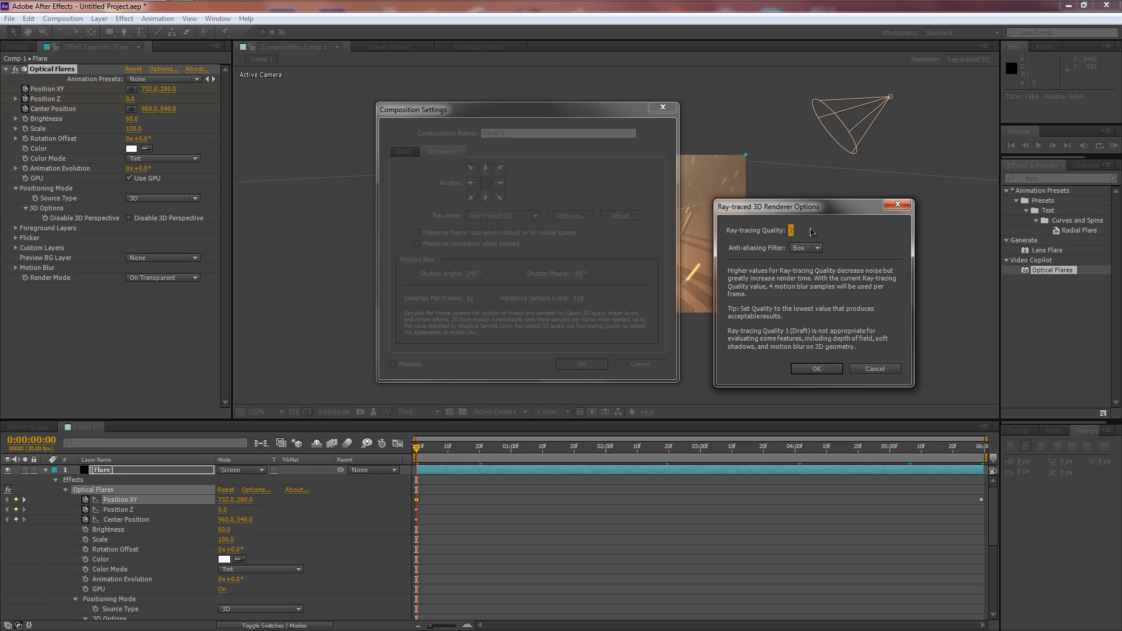
left_click(815, 369)
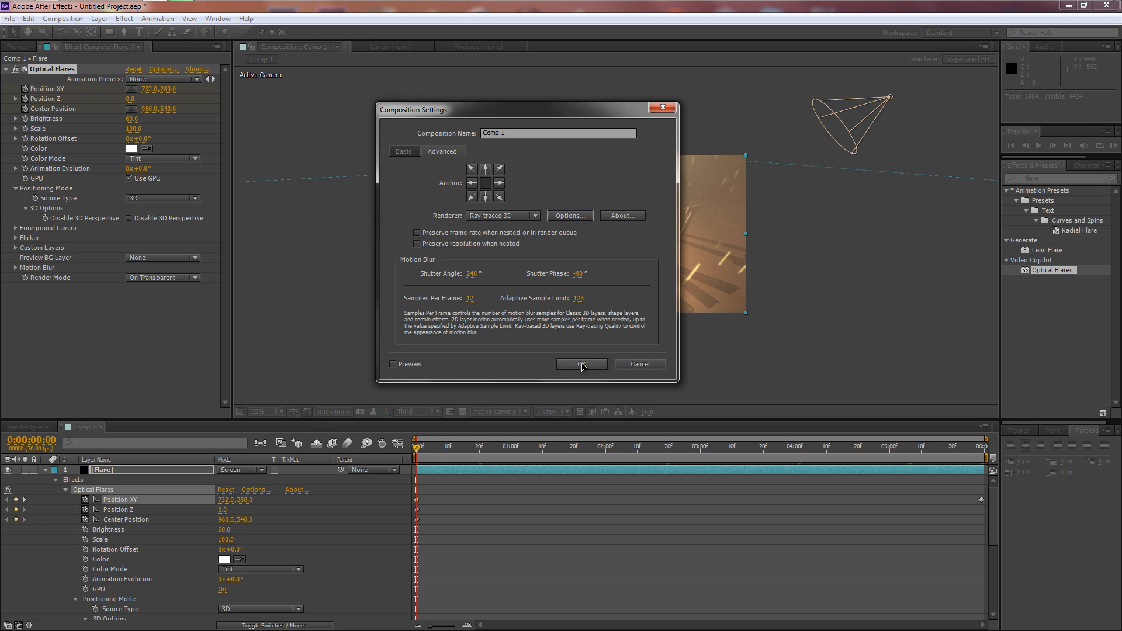
left_click(583, 364)
Set the composition preview resolution to Full and show the first frame
left_click(416, 411)
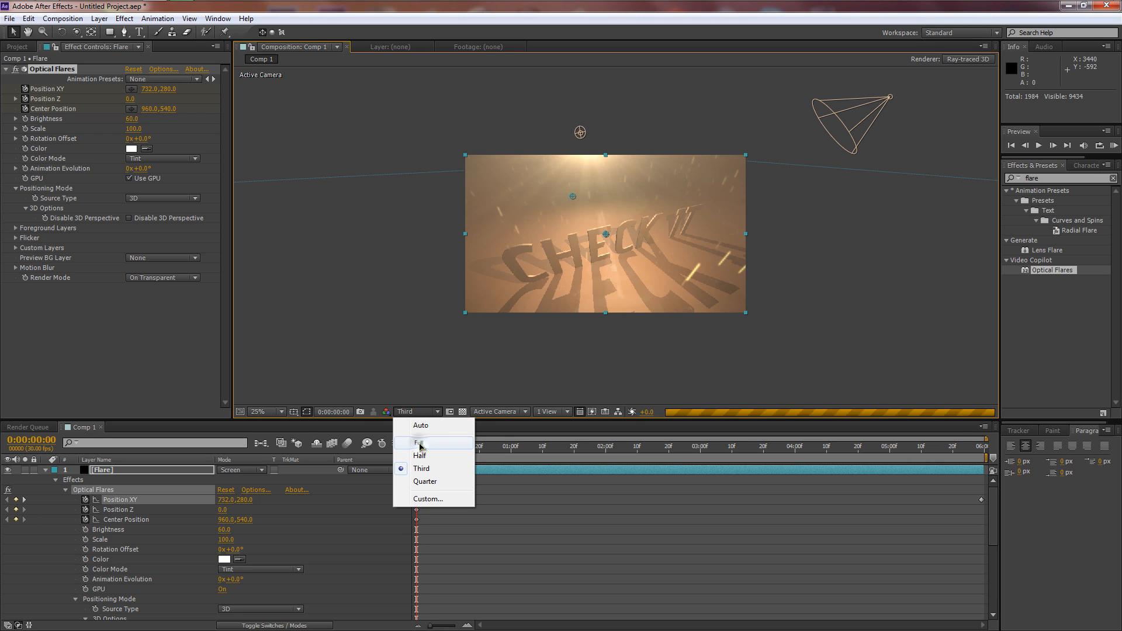
left_click(419, 443)
left_click(419, 447)
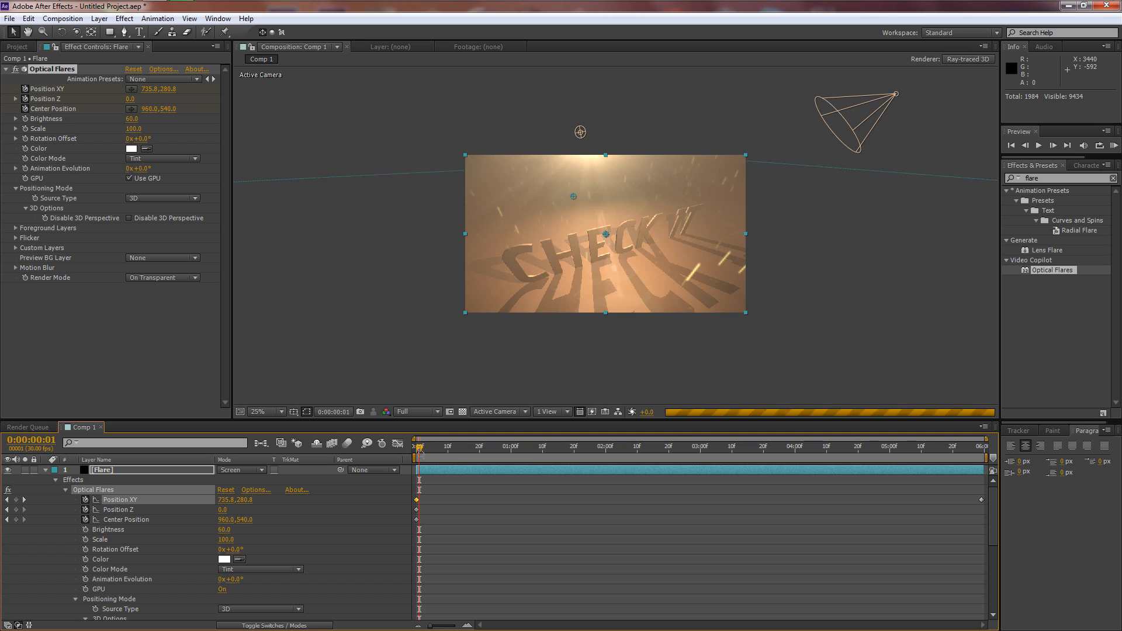
left_click(416, 447)
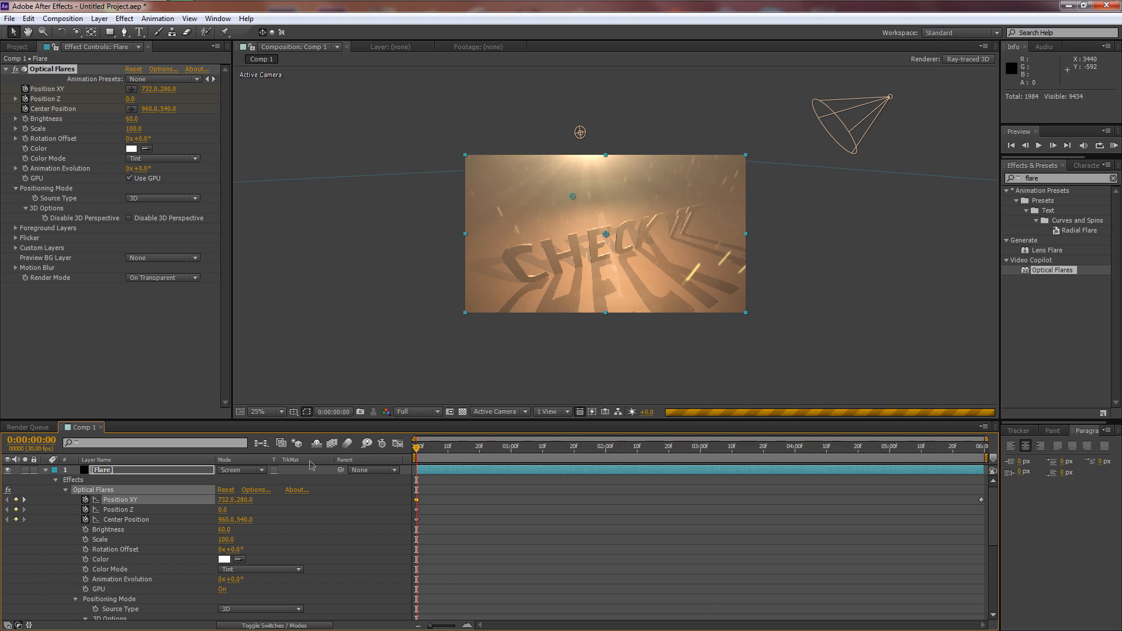
Save the project to the Desktop as Acid Rain II, based on the existing Acid Rain I file name
key("ctrl+s")
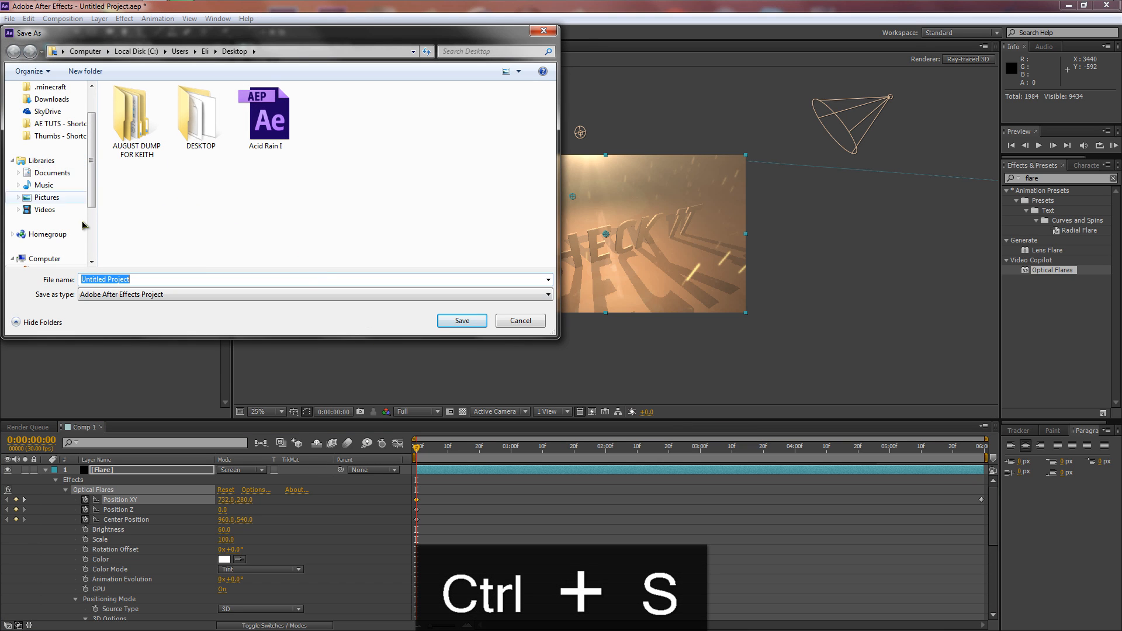
scroll(59, 126, "up", 3)
left_click(266, 117)
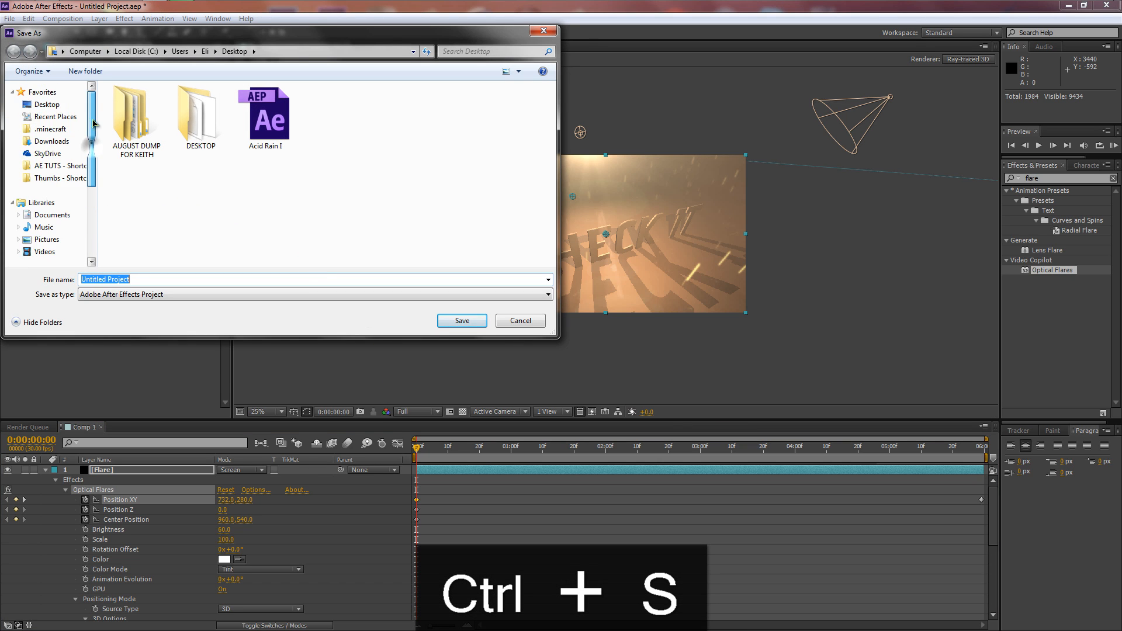
left_click(185, 279)
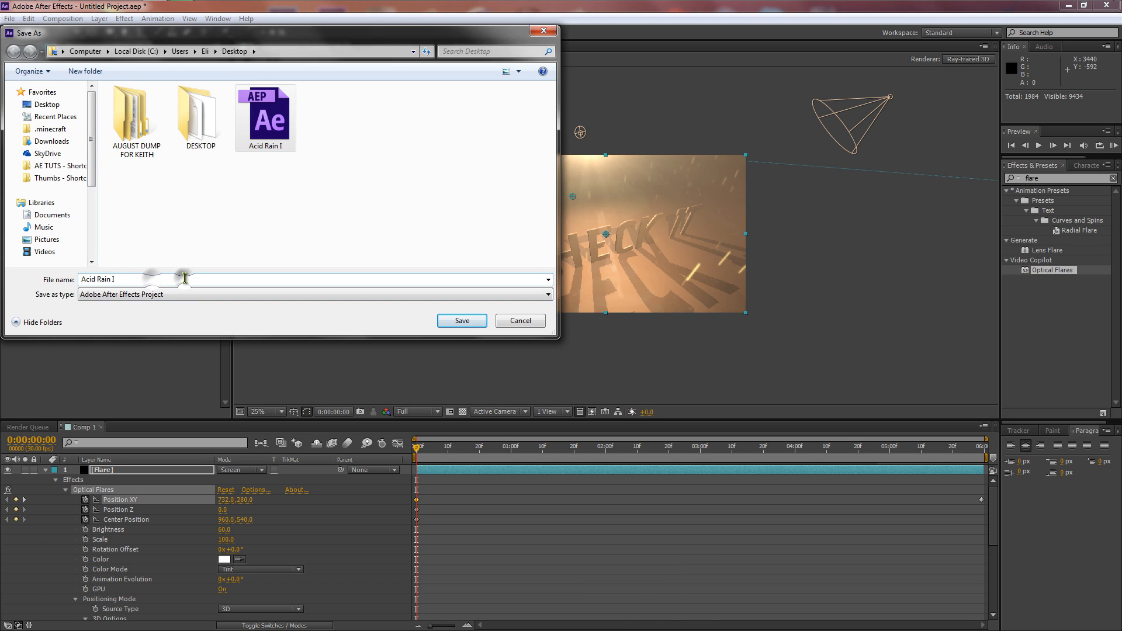
type("I")
key("Return")
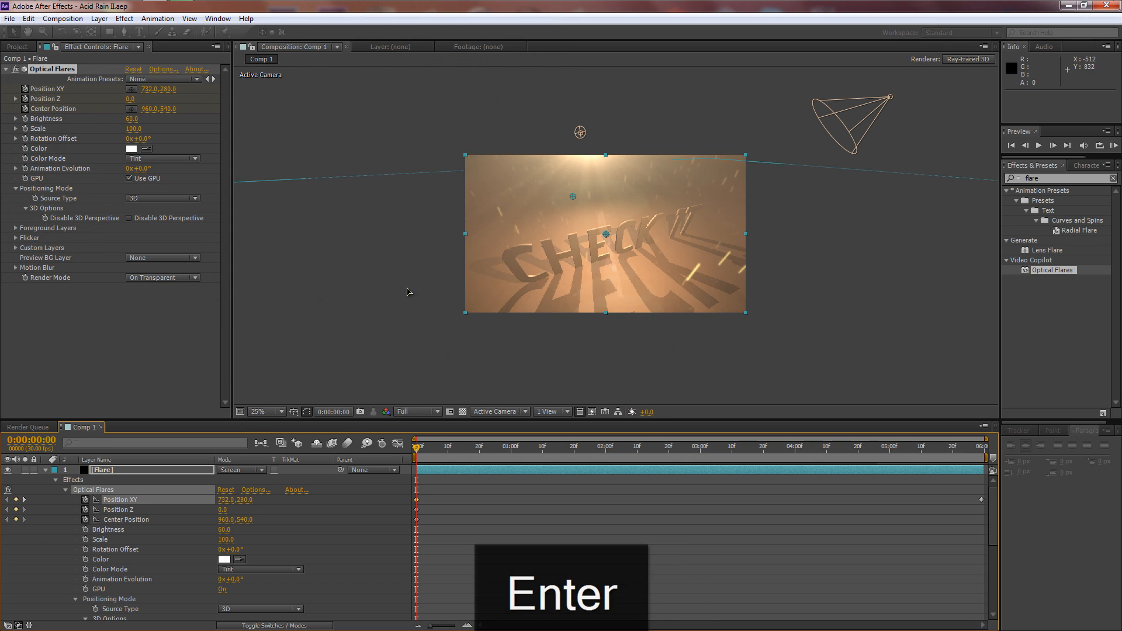
Add Comp 1 to the render queue and set its output module format to H.264
left_click(62, 19)
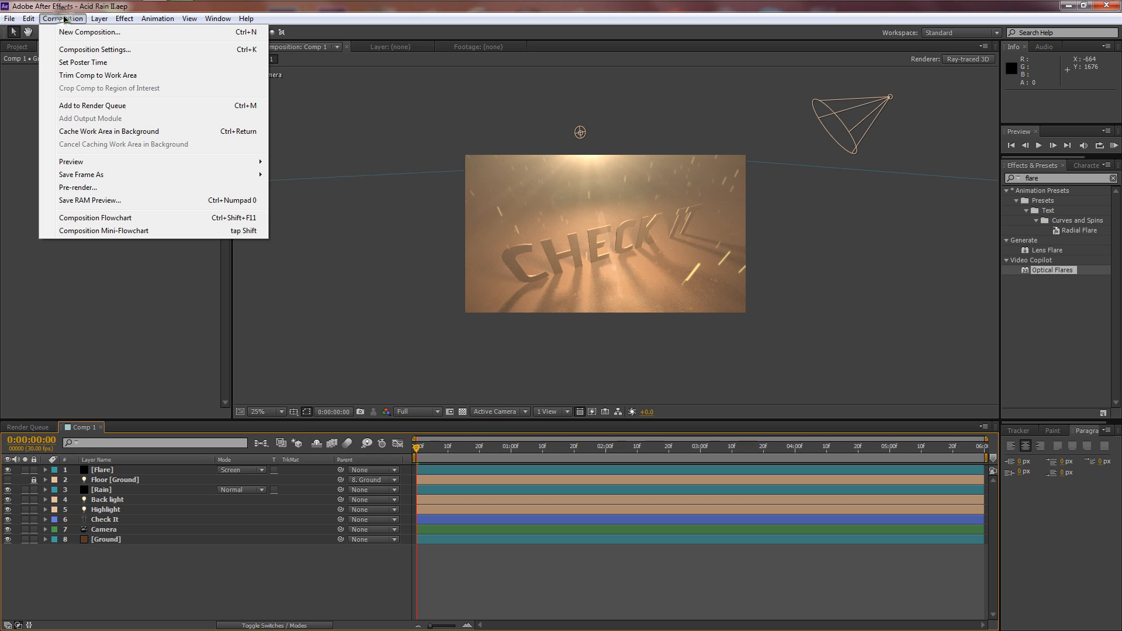
left_click(106, 105)
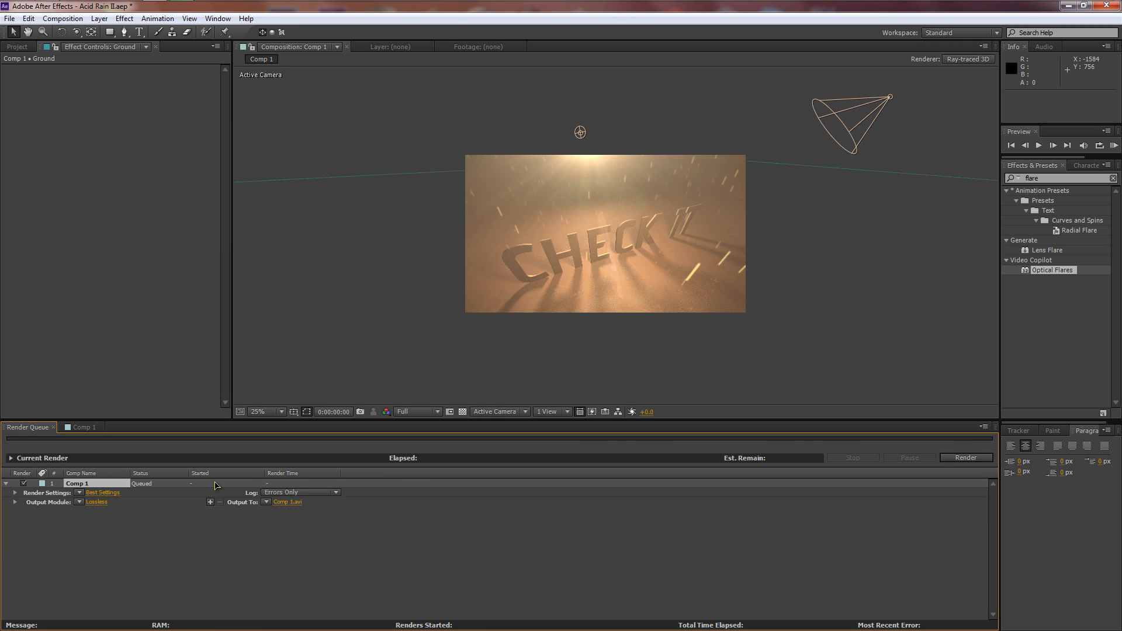
left_click(101, 501)
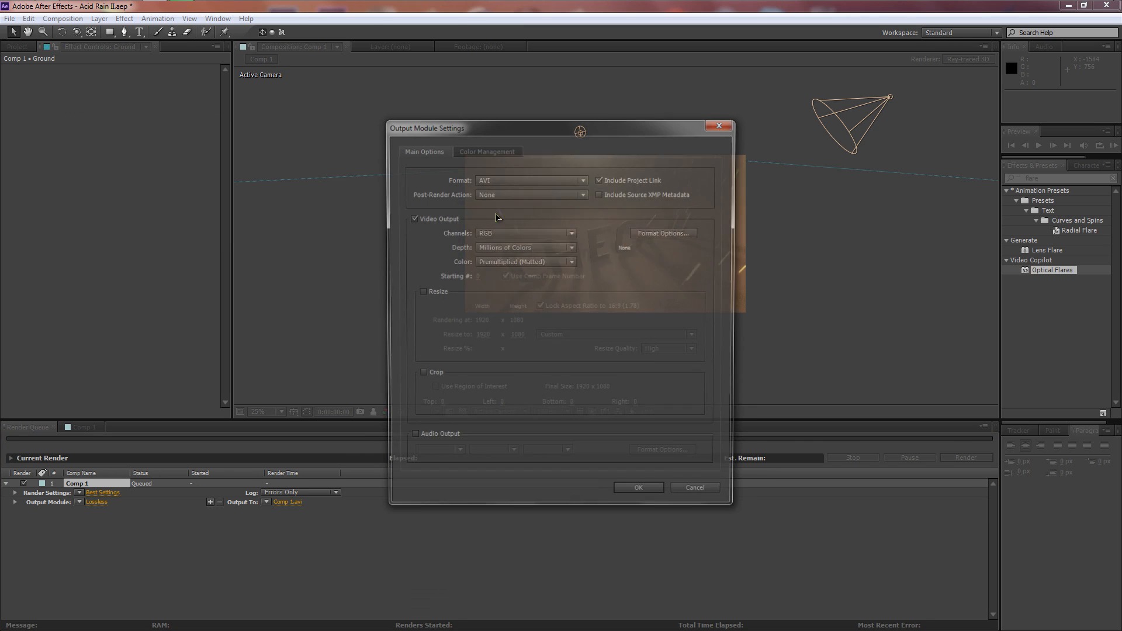
left_click(518, 178)
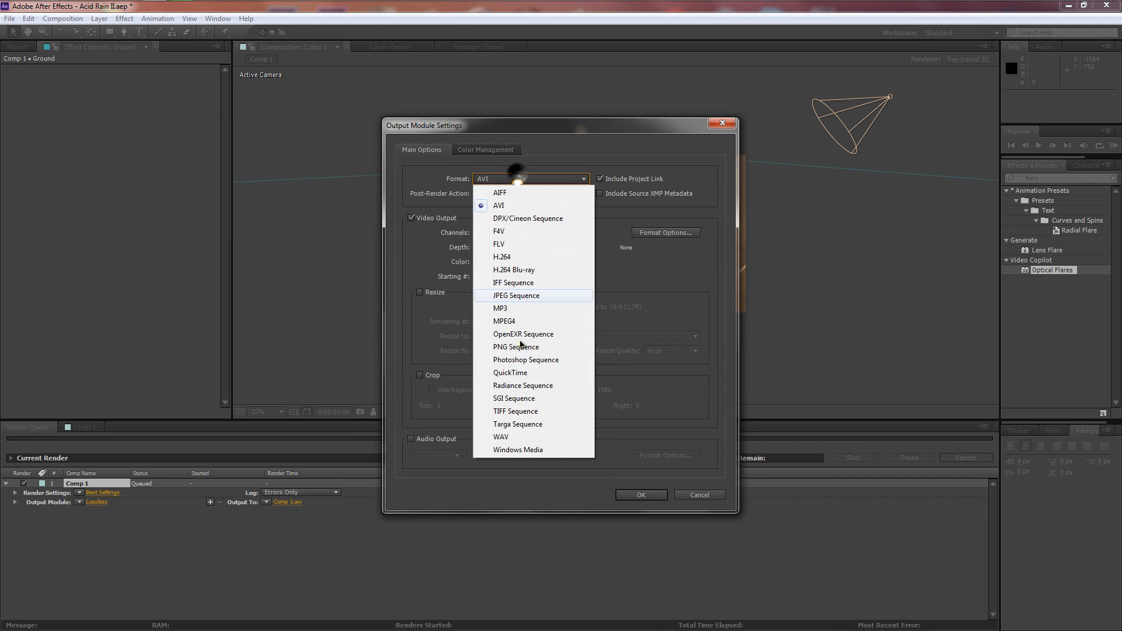
left_click(503, 256)
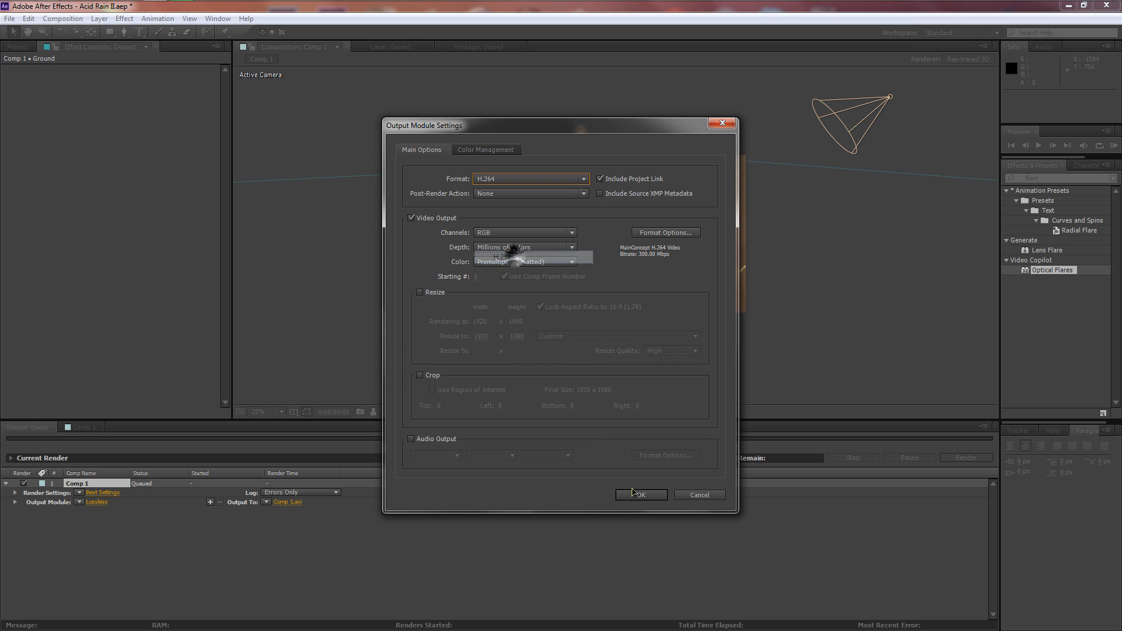
left_click(641, 494)
Name the render's output file Acid Rain EX II.mp4 and start rendering
left_click(293, 503)
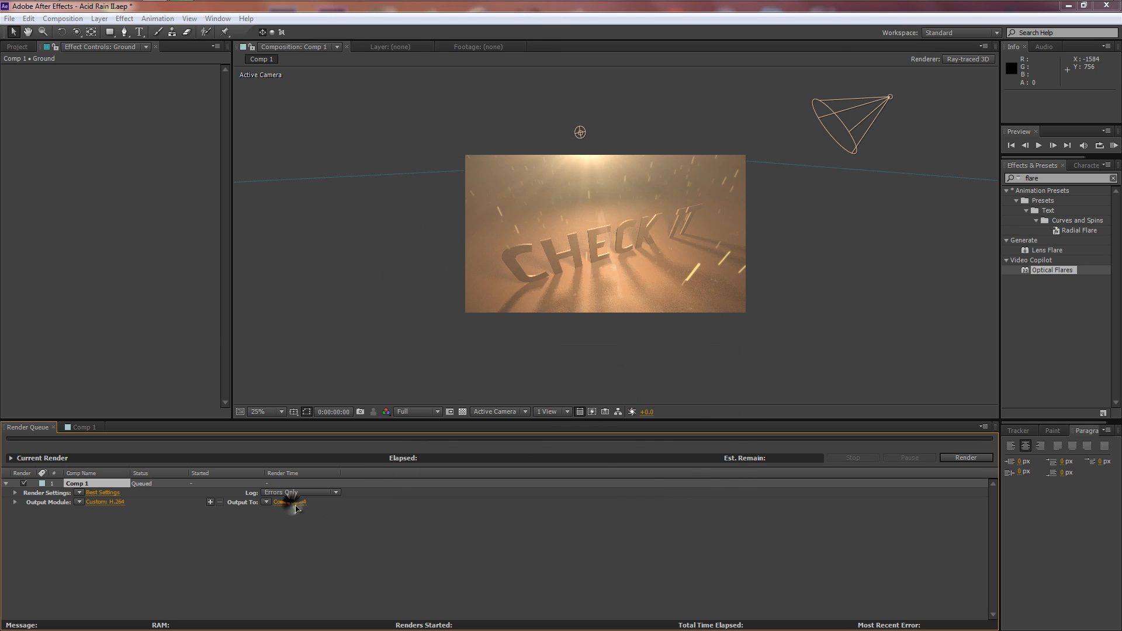
left_click(266, 124)
left_click(156, 280)
left_click(156, 280)
type("I")
key("Return")
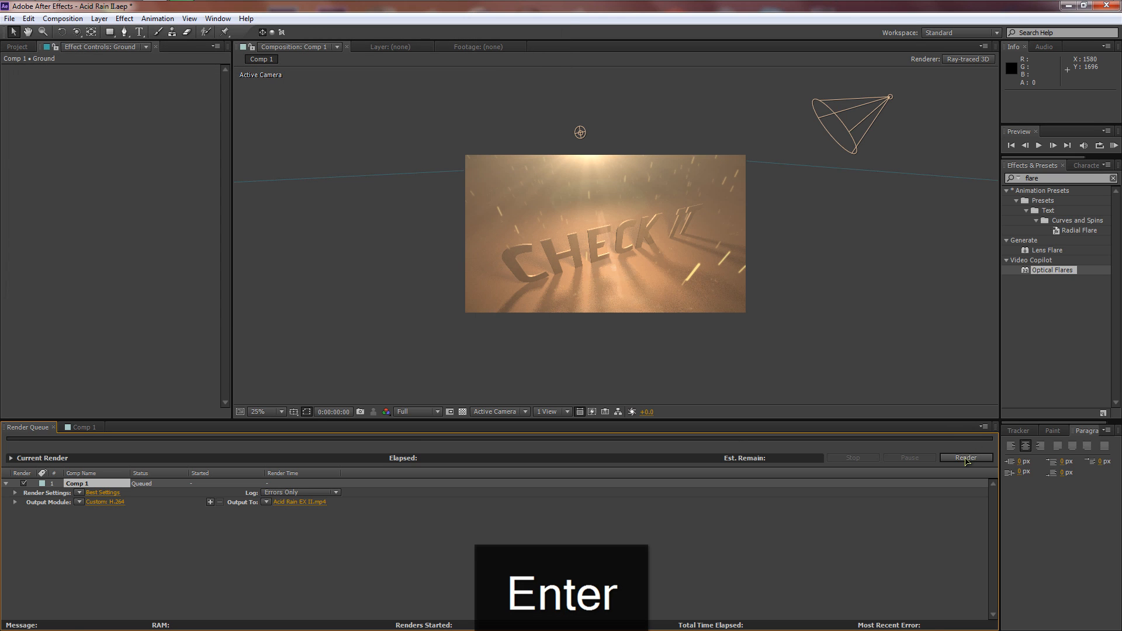
left_click(964, 457)
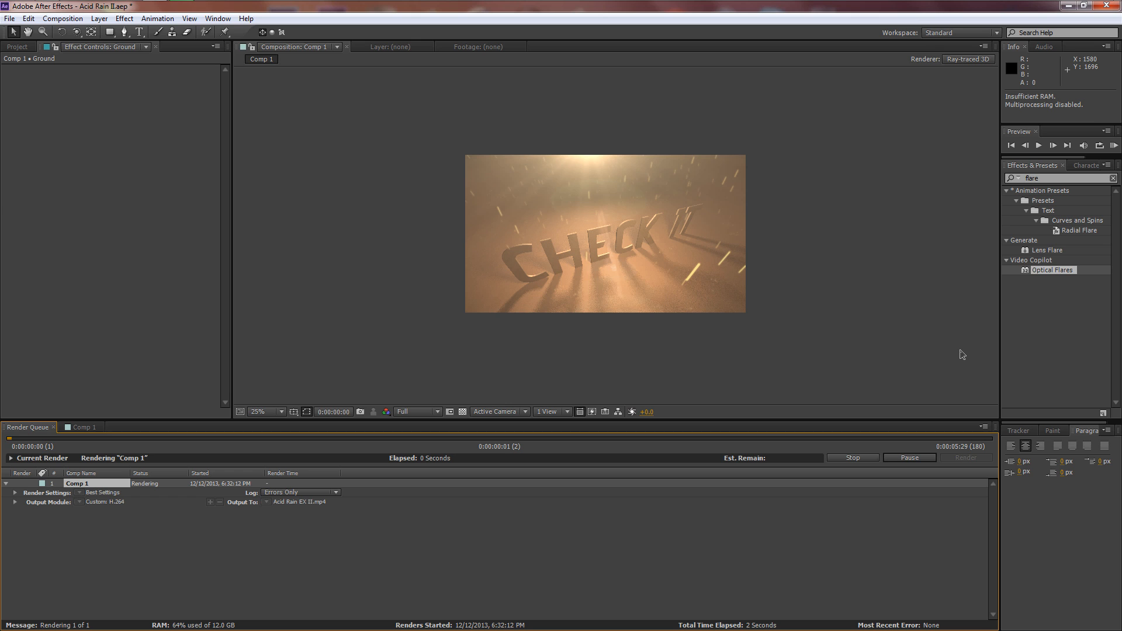
Switch to the browser to view the Acid Rain shot in the Trapcode Particular Preset Trailer, and return to After Effects
left_click(46, 8)
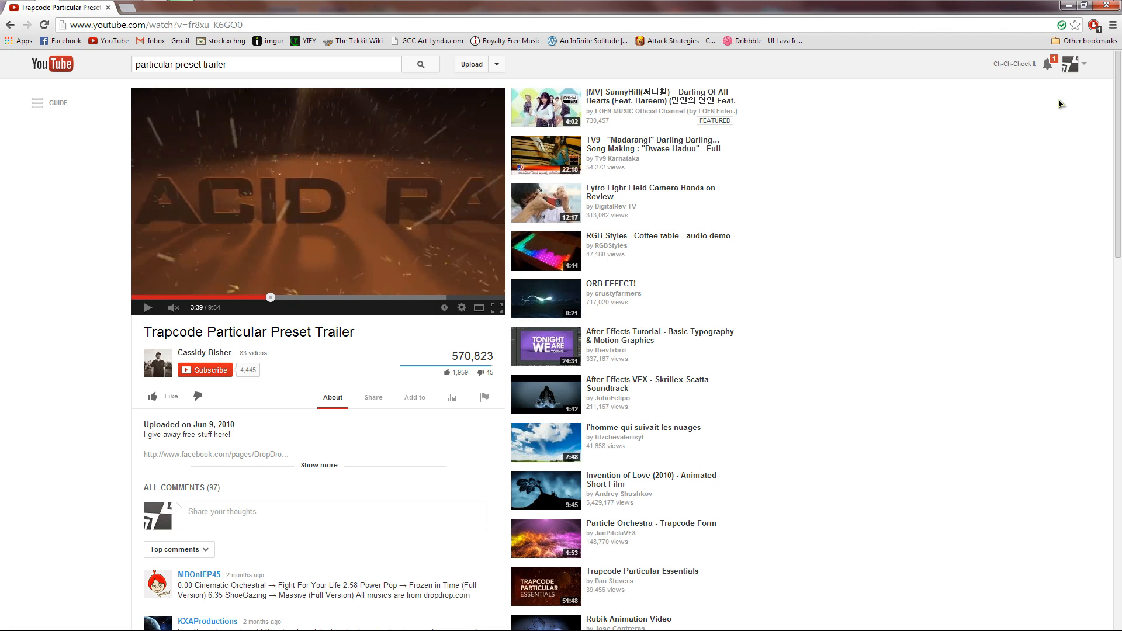
left_click(1067, 8)
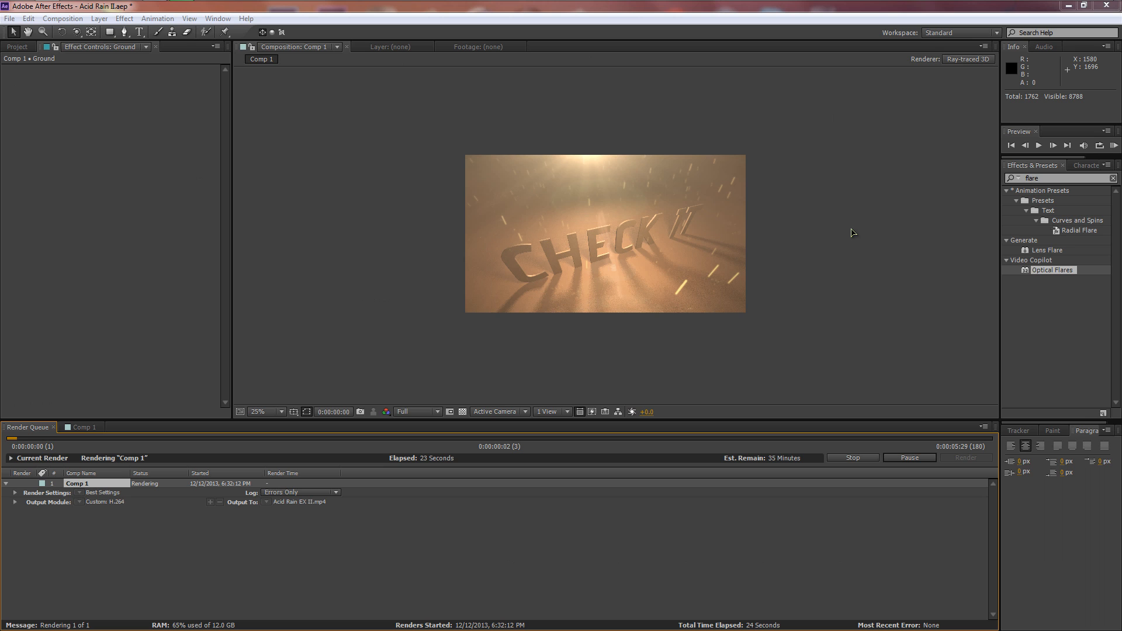